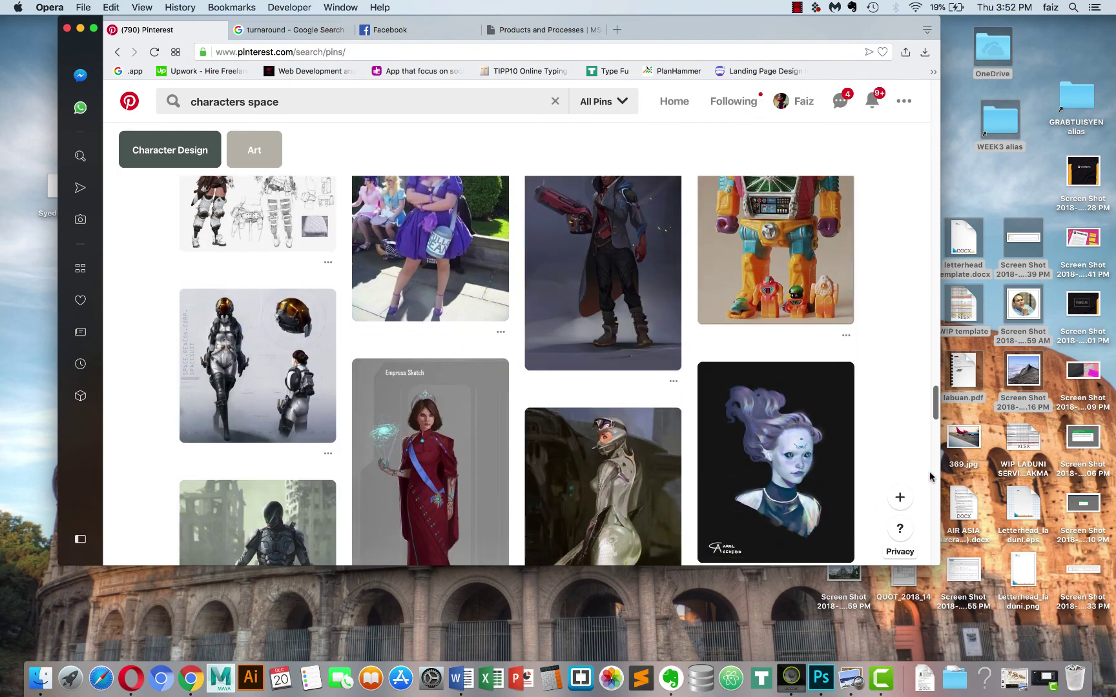
Scroll the Pinterest results and open the armoured swordsman pin's detail page.
scroll(930, 484, down, 5)
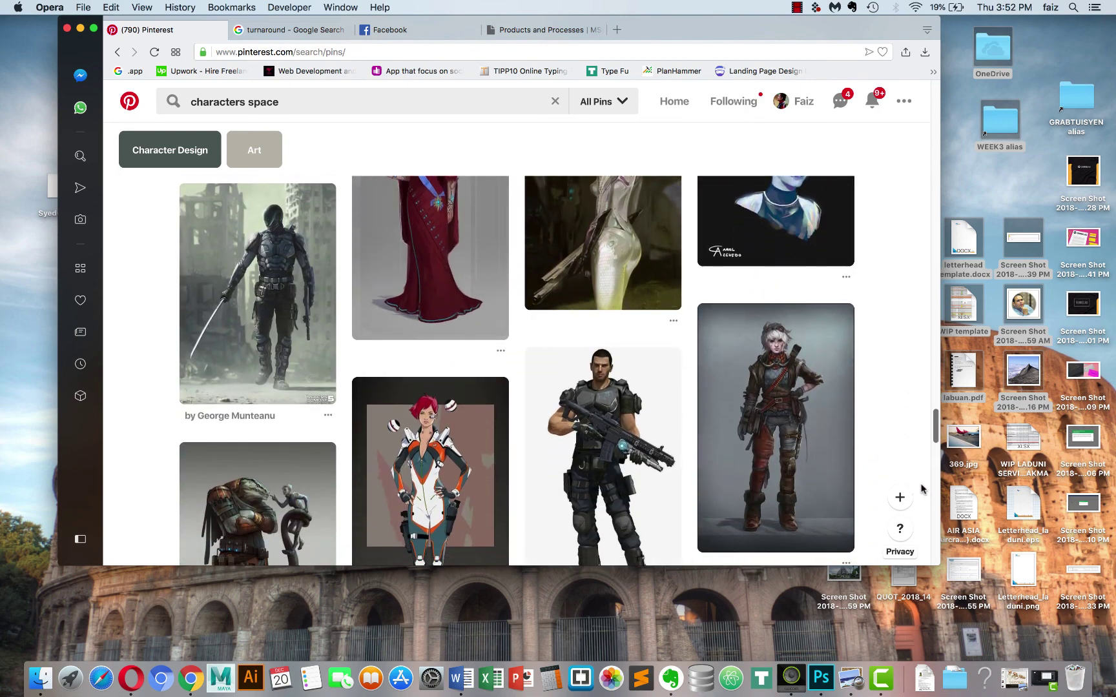
mouse_move(288, 290)
scroll(937, 445, down, 3)
scroll(937, 445, up, 2)
mouse_move(619, 331)
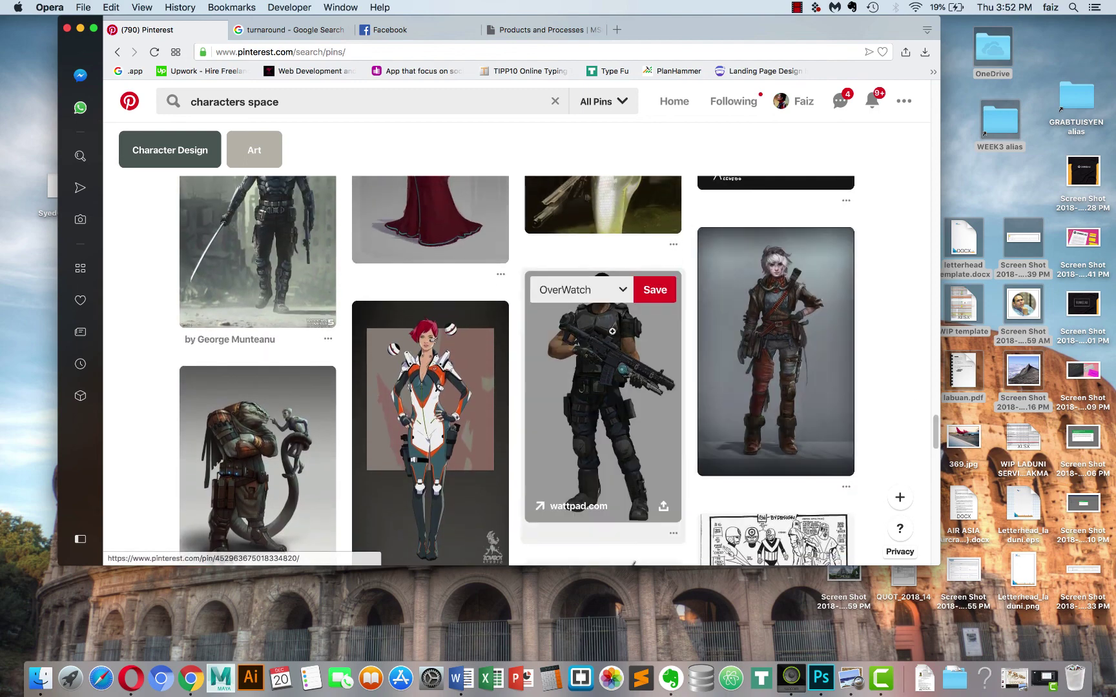
click(287, 242)
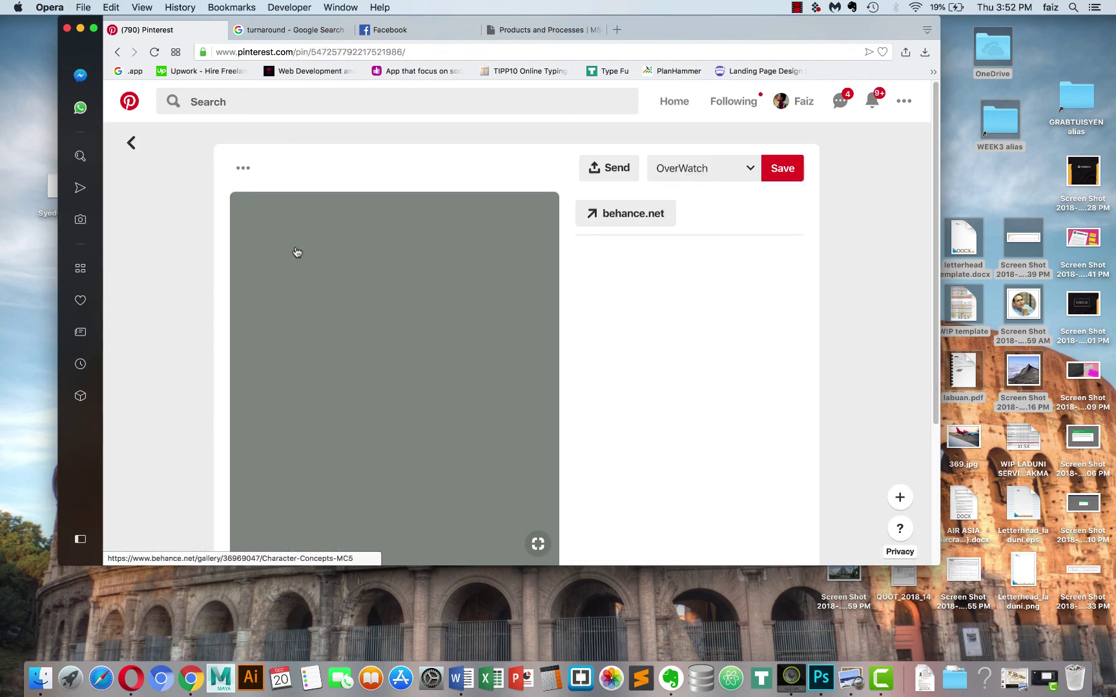
Open the pin's image to load its Behance source, Character Concepts - MC5, in a new tab.
scroll(933, 234, down, 5)
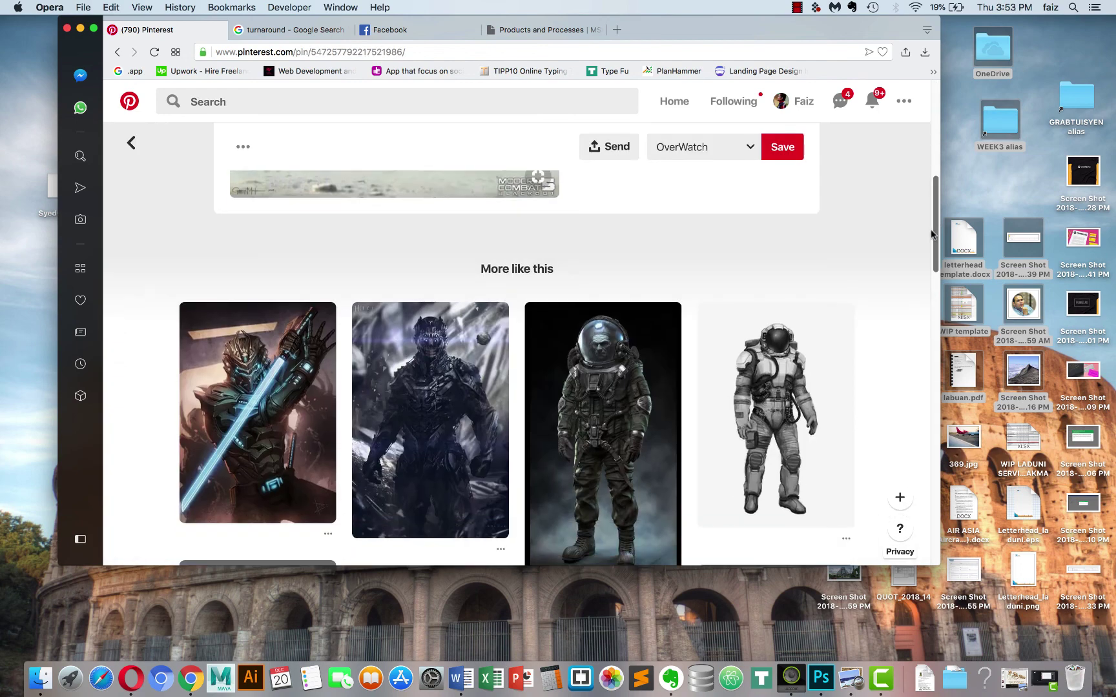
drag(934, 220, 945, 158)
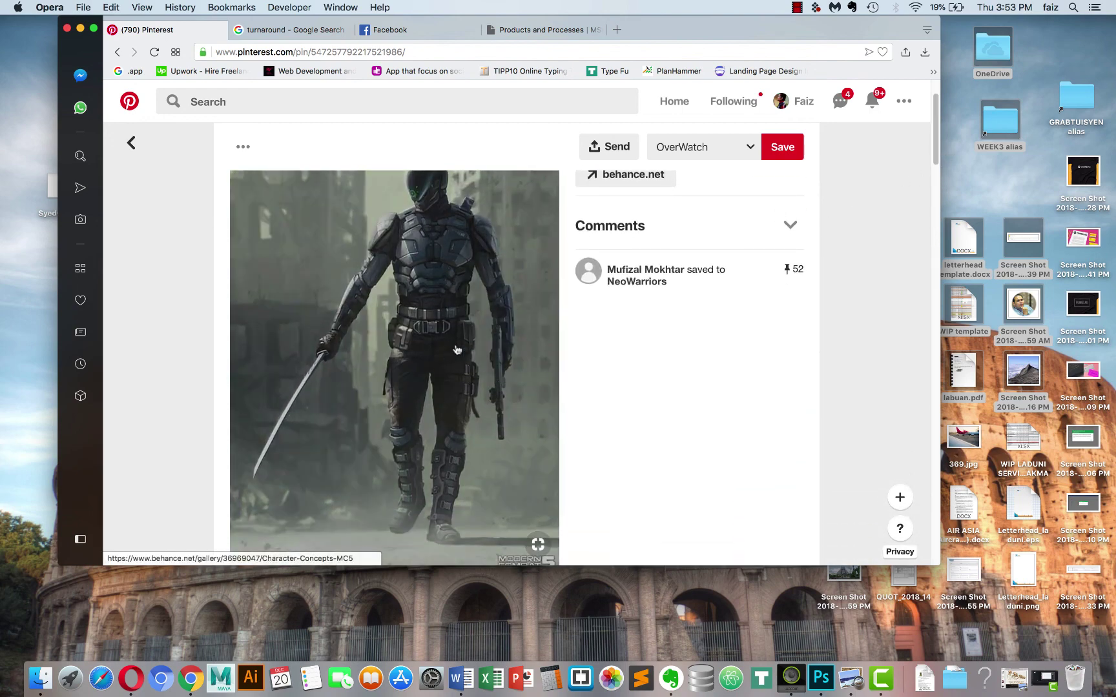
drag(935, 155, 935, 146)
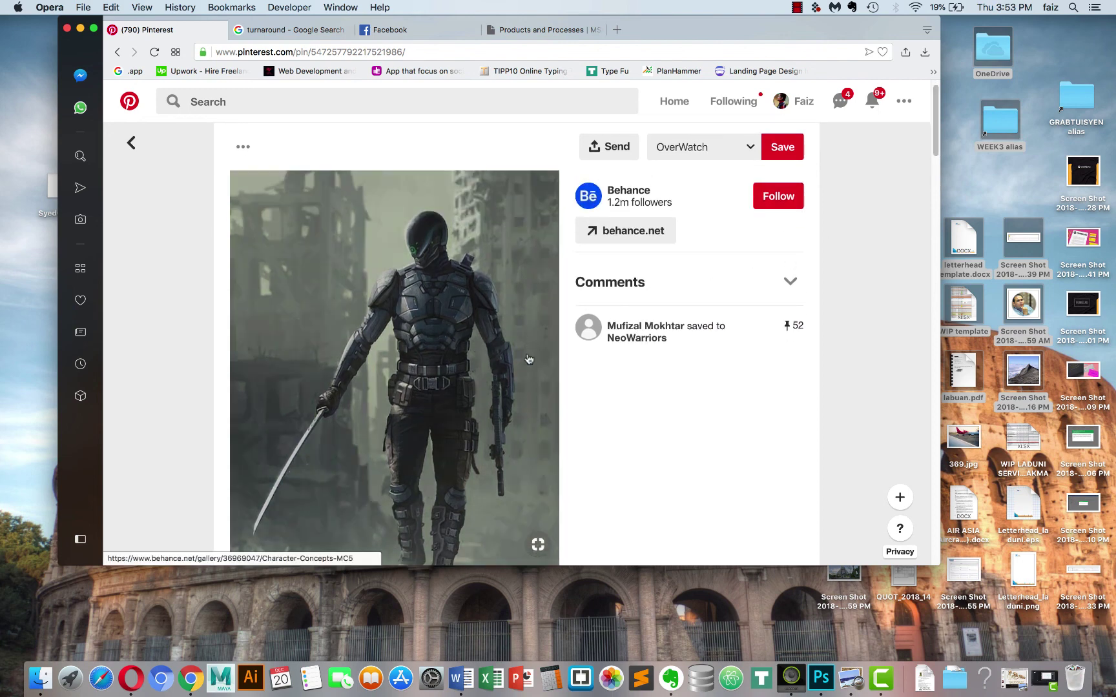
click(473, 358)
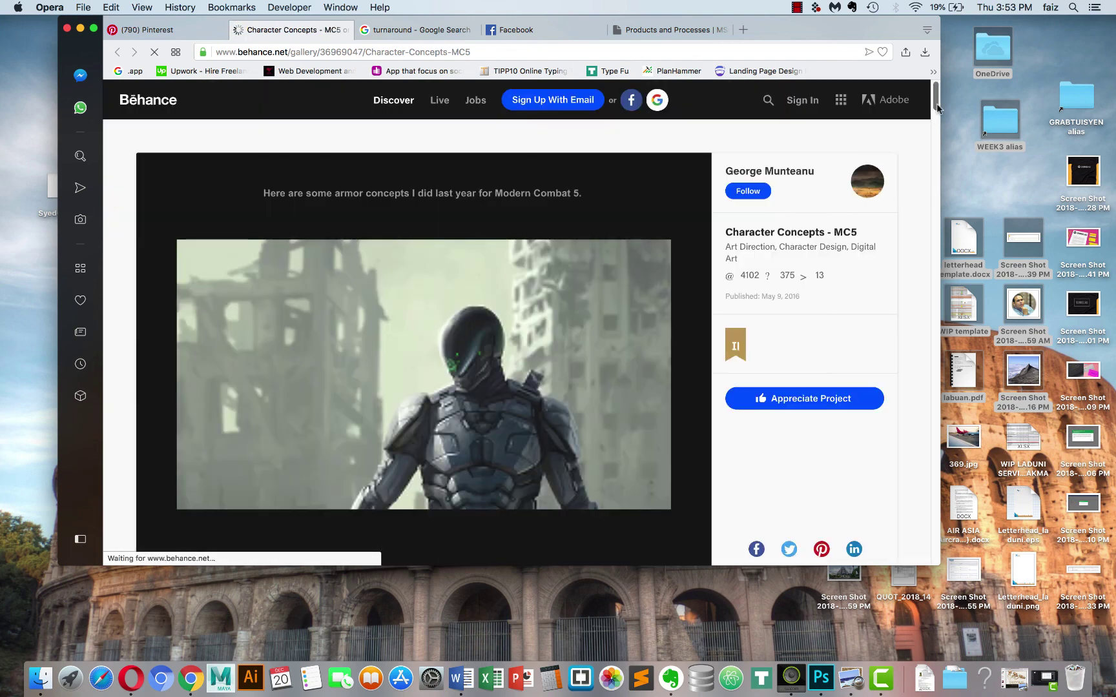
drag(935, 107, 933, 117)
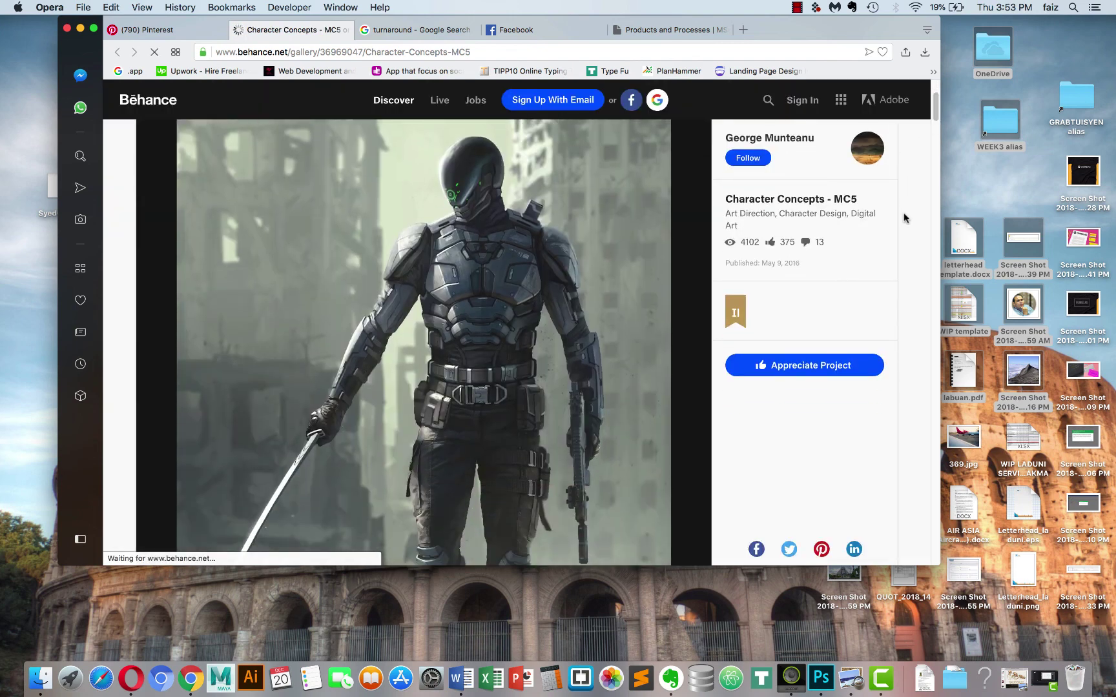
drag(937, 563, 993, 659)
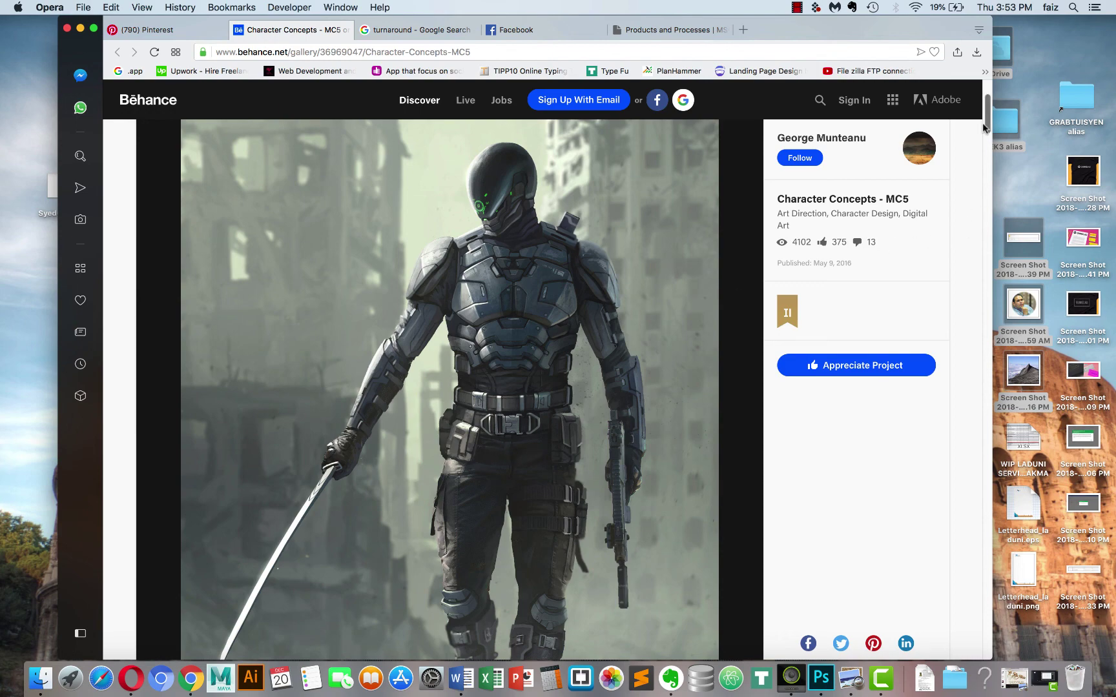
scroll(980, 142, down, 5)
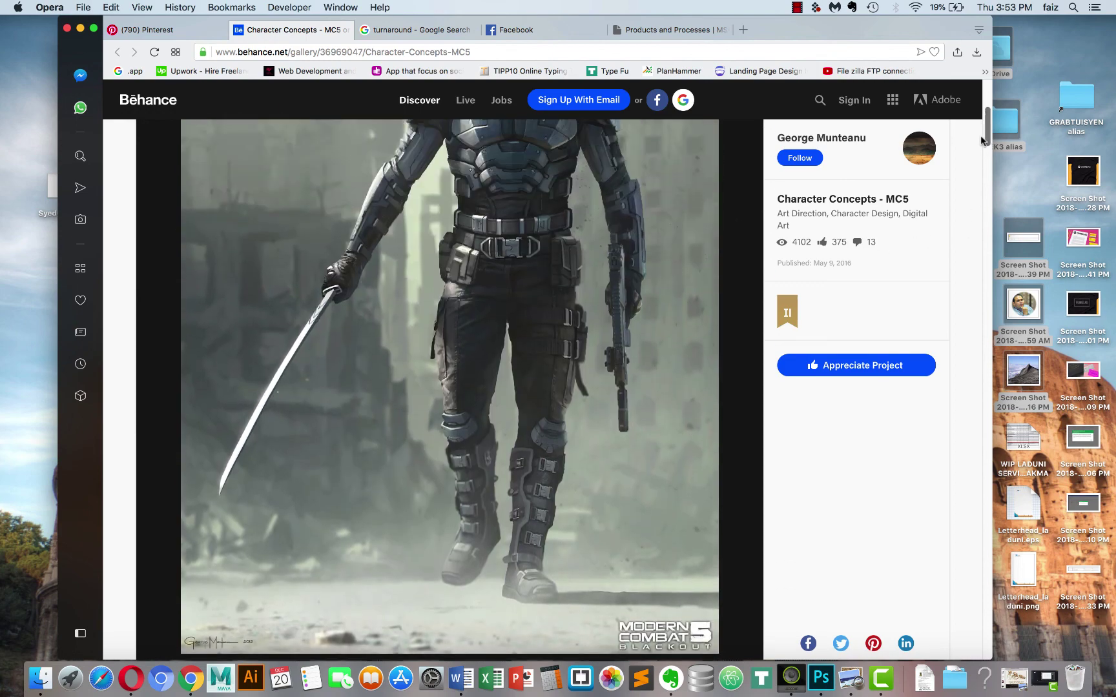
scroll(979, 134, up, 5)
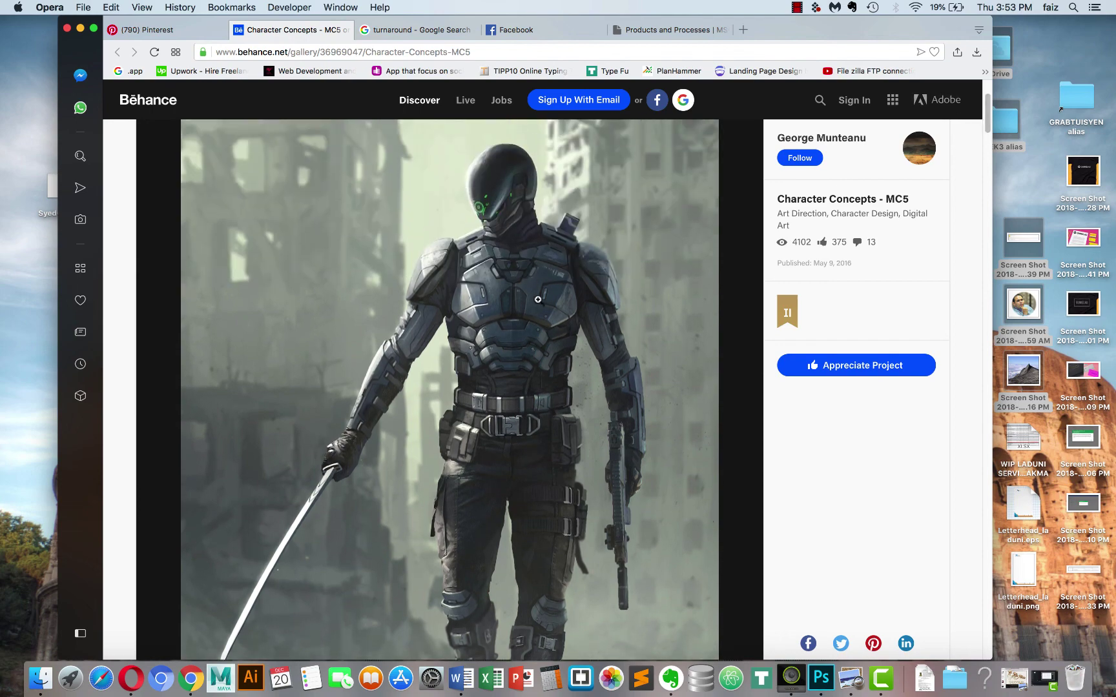
key(ctrl+Left)
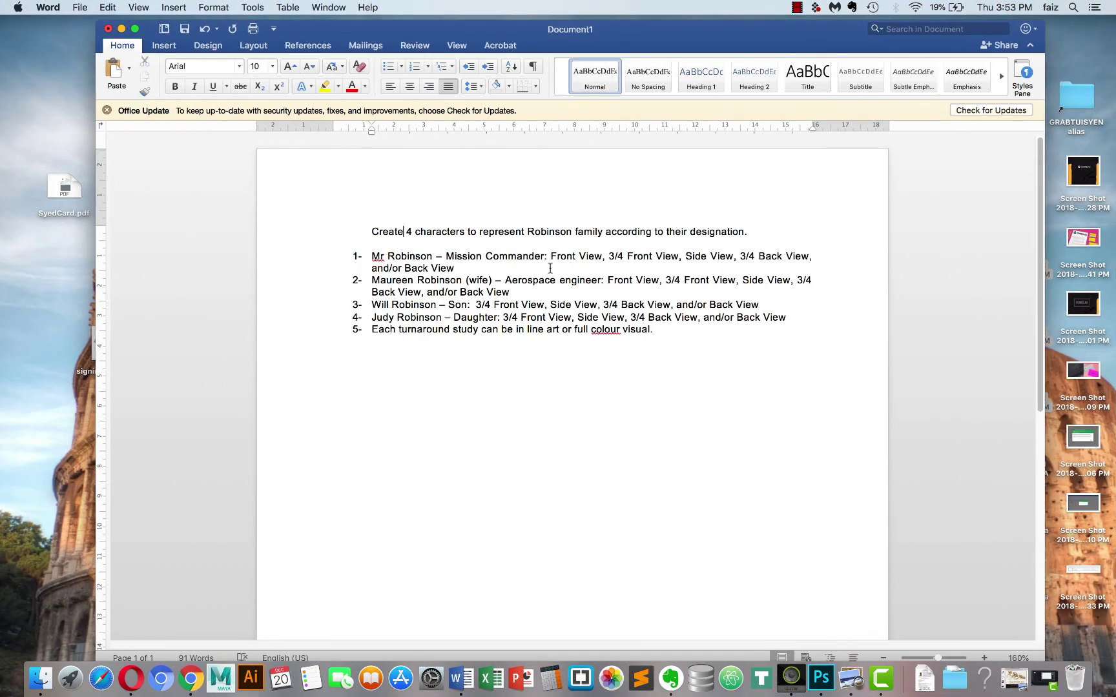
key(ctrl+Left)
key(ctrl+Up)
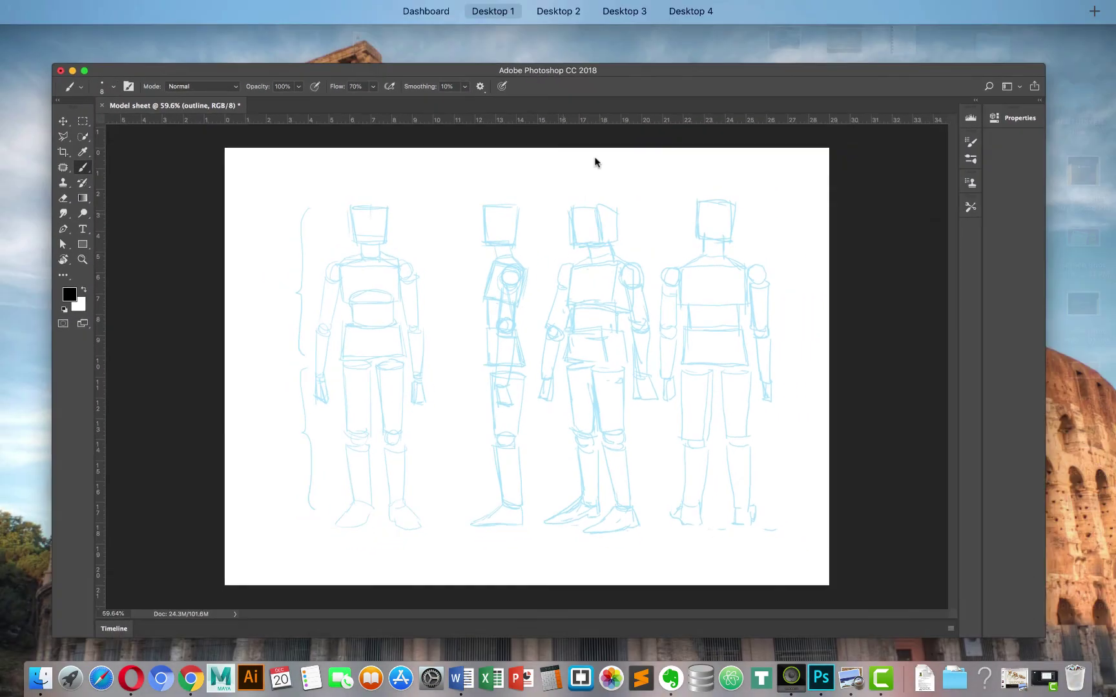
mouse_move(623, 24)
drag(623, 41, 552, 41)
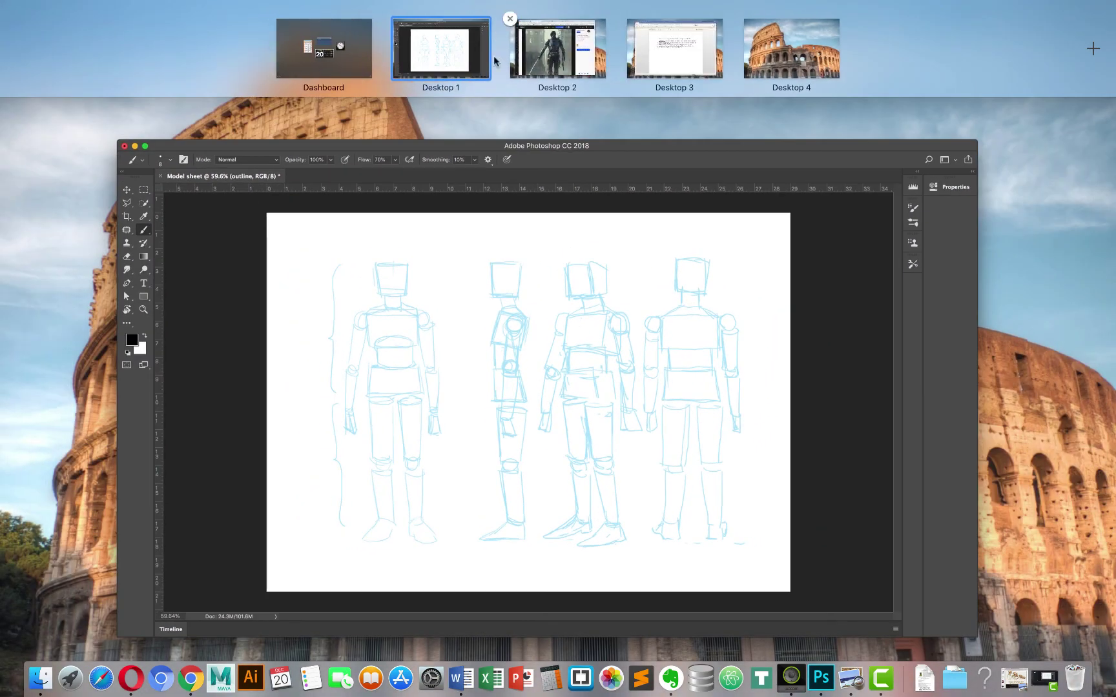
click(477, 36)
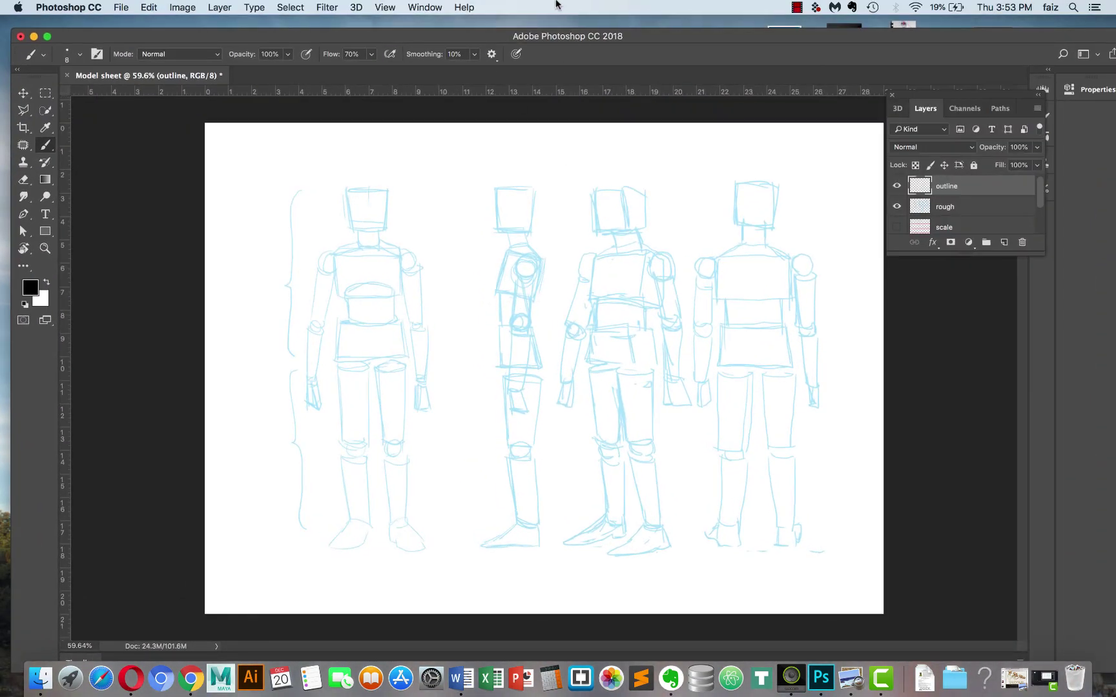
Check the Behance reference desktop, then return to the model sheet and zoom in.
key(ctrl+Up)
click(562, 22)
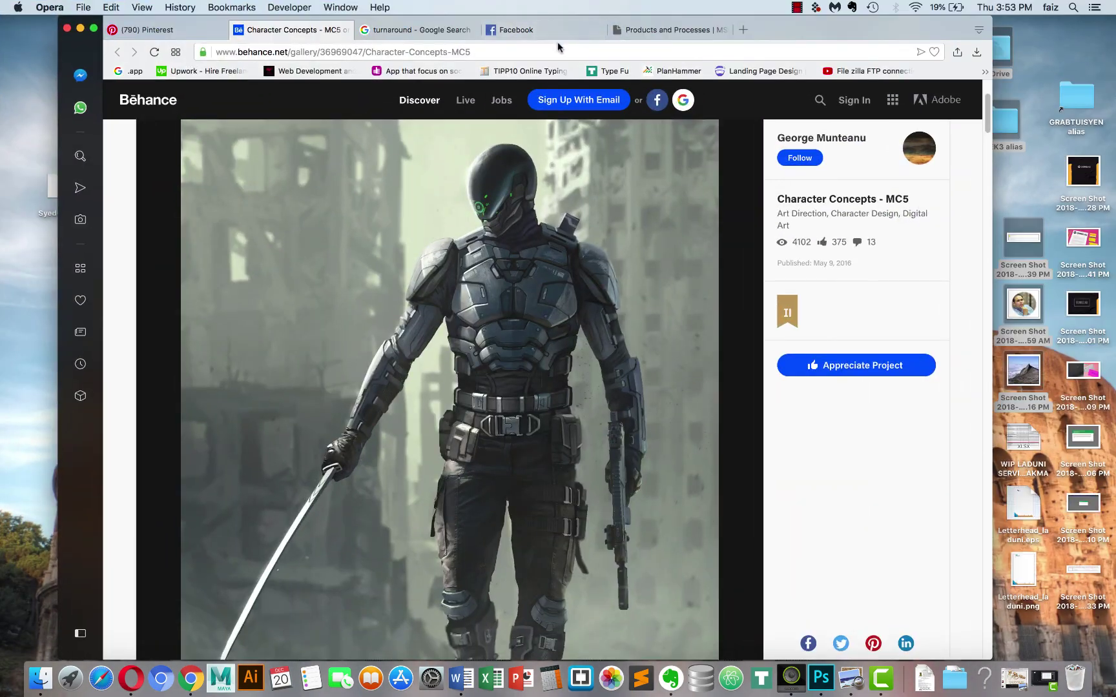
key(ctrl+Left)
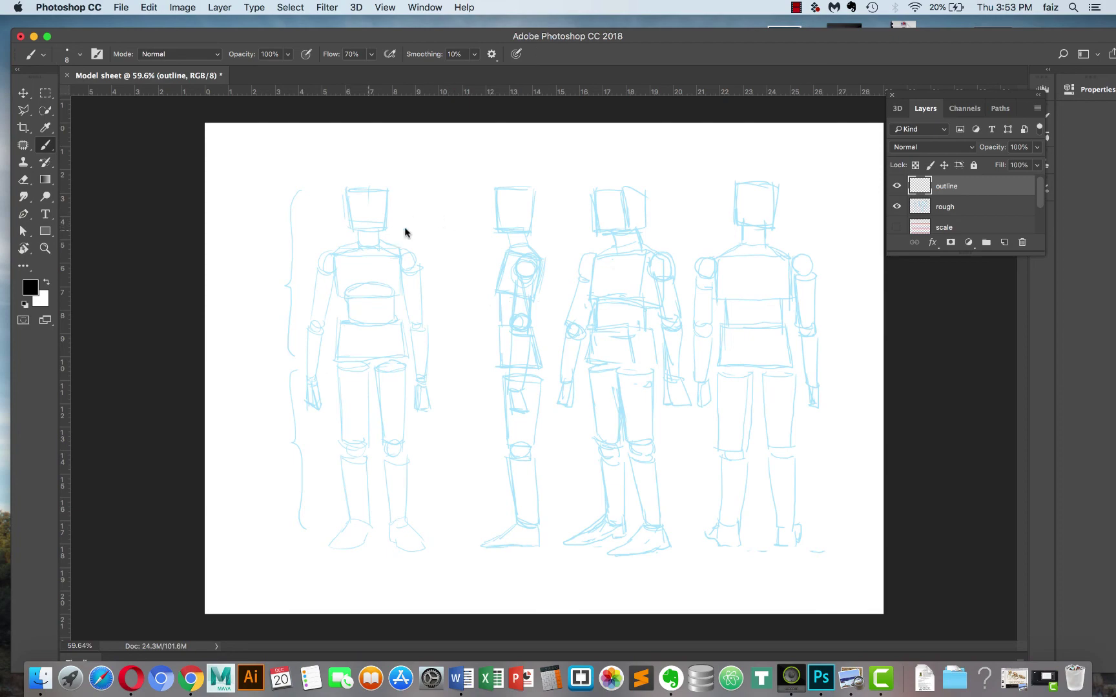
key(ctrl+Right)
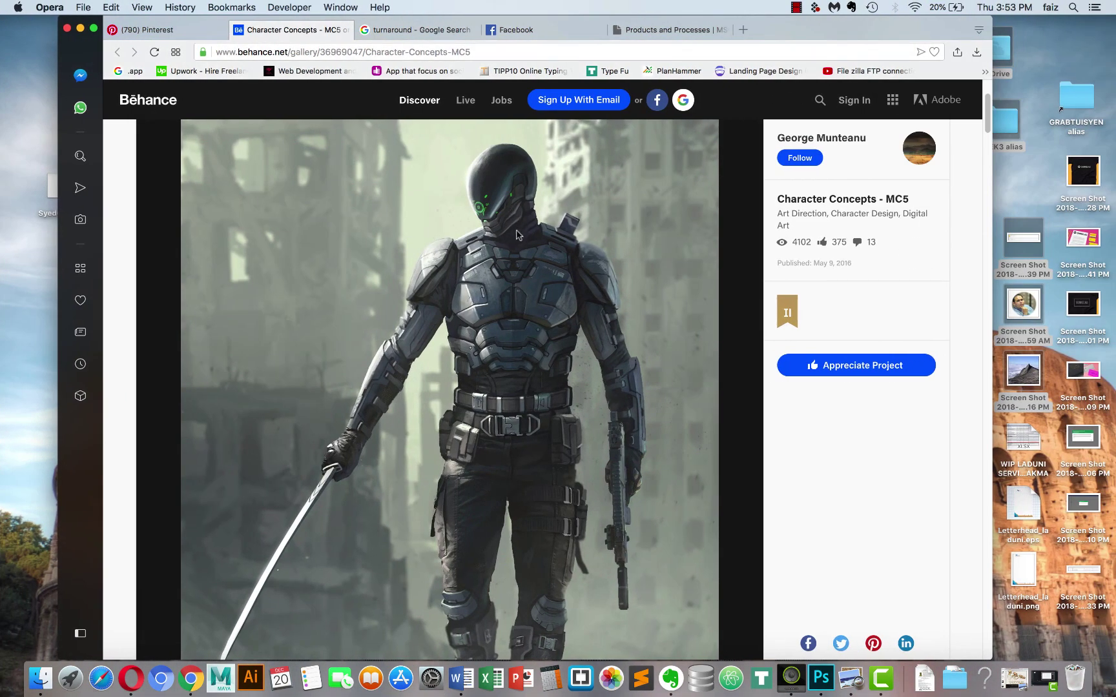
key(ctrl+Left)
key(super+plus)
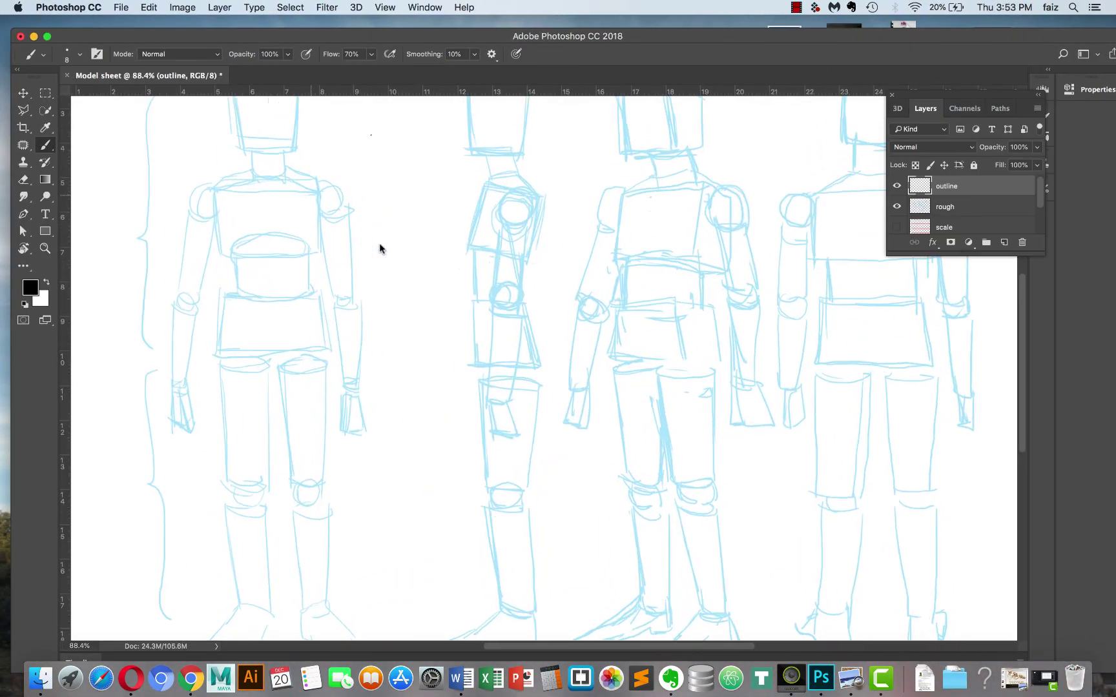
Zoom to the front figure's head and ink its outline, jaw and hair strokes in black.
drag(352, 204, 421, 307)
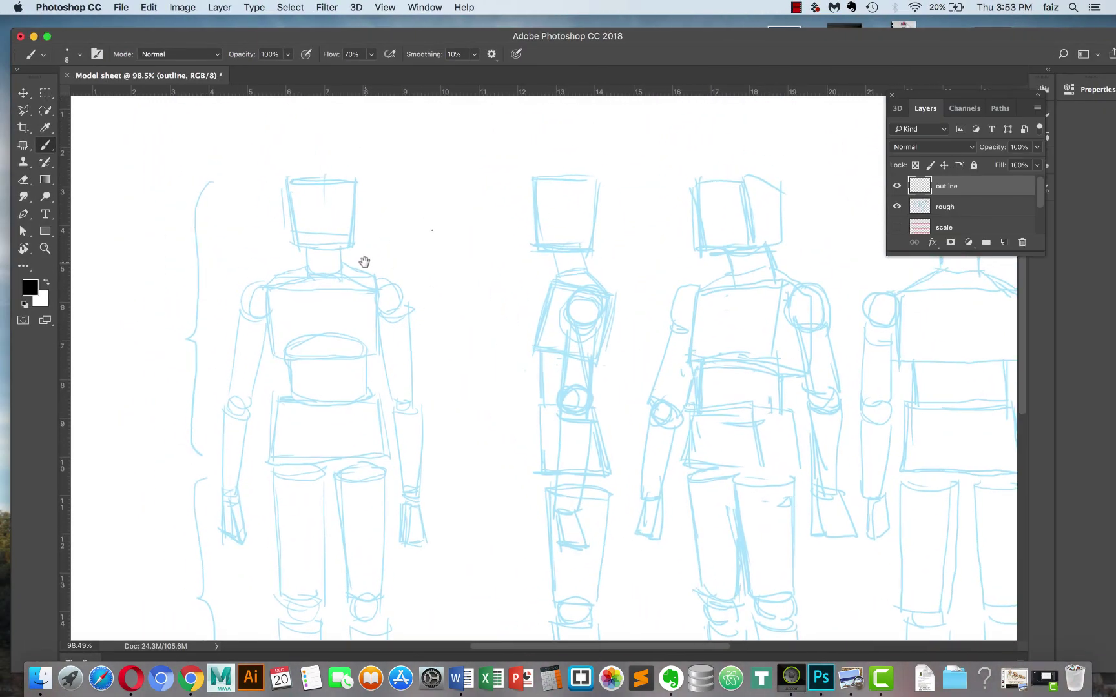
key(super+plus)
drag(361, 212, 451, 279)
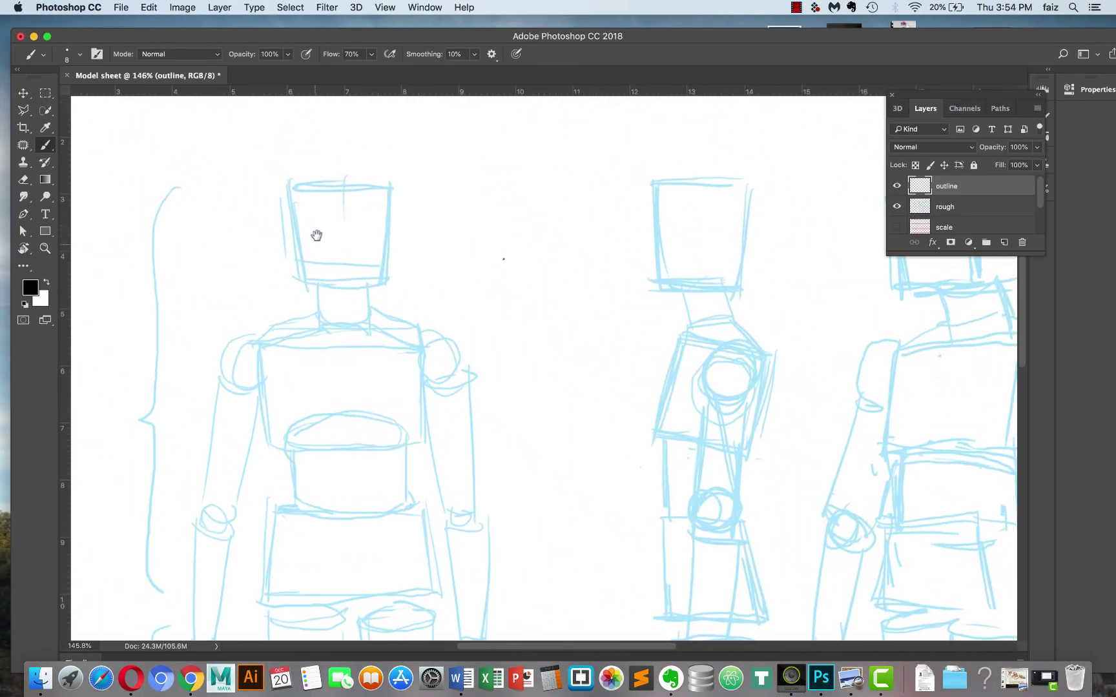
mouse_move(300, 232)
mouse_down()
mouse_move(306, 269)
mouse_move(303, 257)
mouse_move(336, 289)
mouse_move(322, 291)
mouse_move(311, 274)
mouse_move(338, 288)
mouse_move(324, 287)
mouse_move(359, 285)
mouse_move(337, 295)
mouse_move(365, 285)
mouse_up()
drag(377, 239, 354, 294)
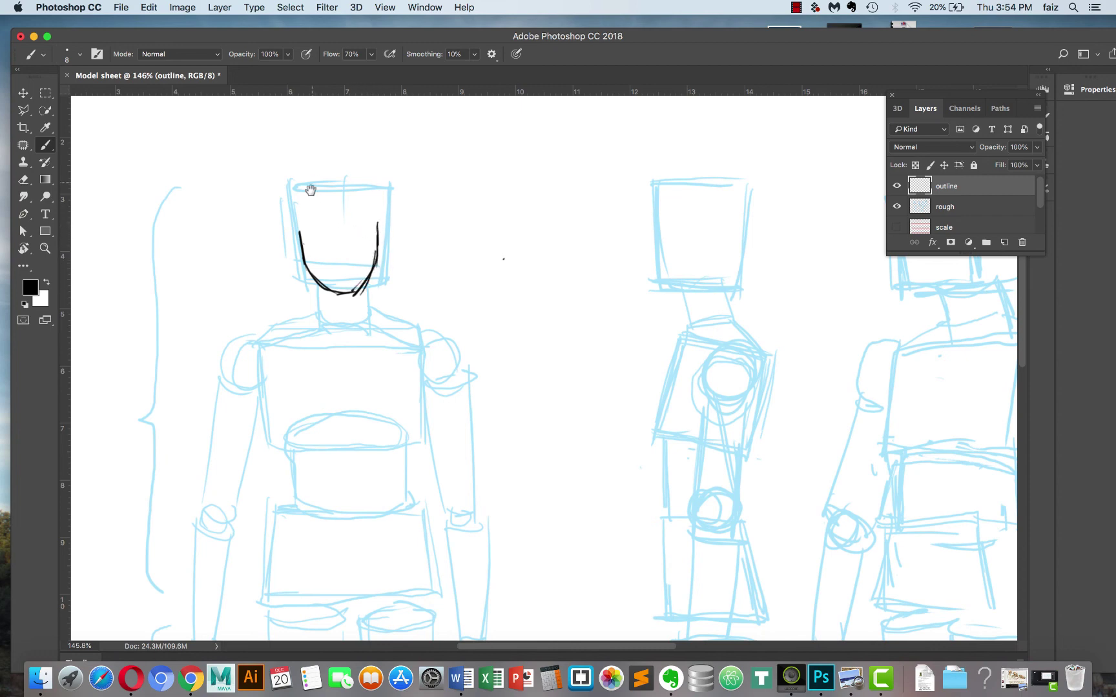
mouse_move(317, 201)
mouse_down()
mouse_move(342, 190)
mouse_move(344, 205)
mouse_move(369, 208)
mouse_move(372, 233)
mouse_up()
mouse_move(303, 211)
mouse_down()
mouse_move(344, 169)
mouse_move(381, 200)
mouse_move(383, 186)
mouse_move(377, 251)
mouse_up()
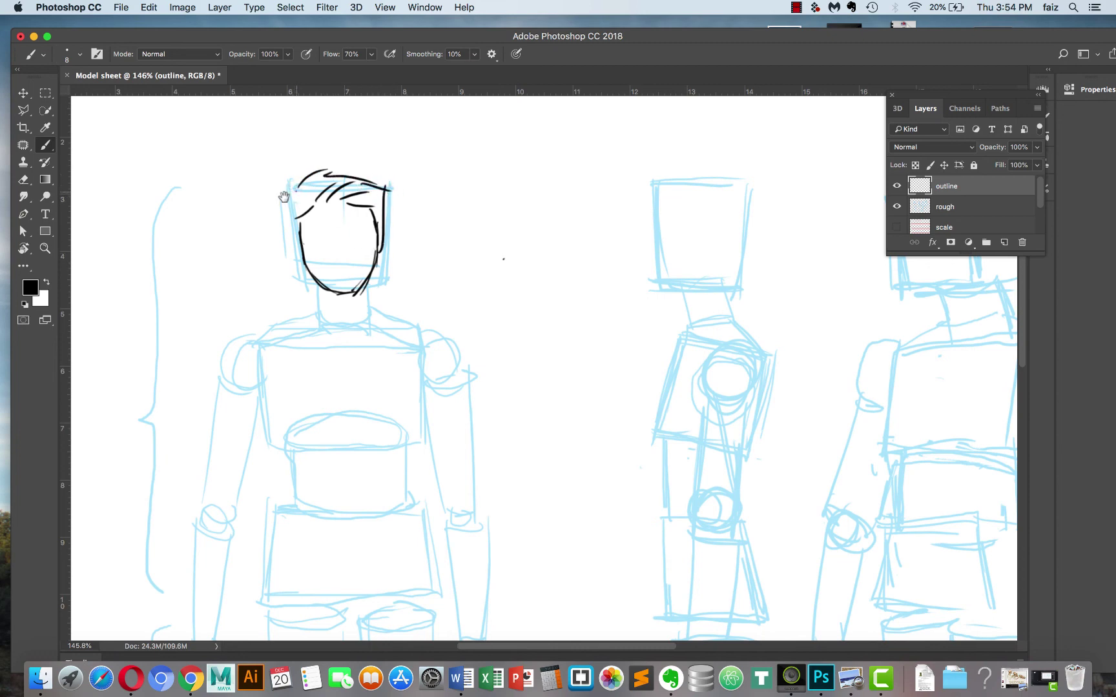
drag(288, 212, 308, 271)
Sketch the right ear, nose, mouth and eyes, then erase the eyes and facial features.
mouse_move(380, 245)
mouse_down()
mouse_move(380, 266)
mouse_move(344, 264)
mouse_up()
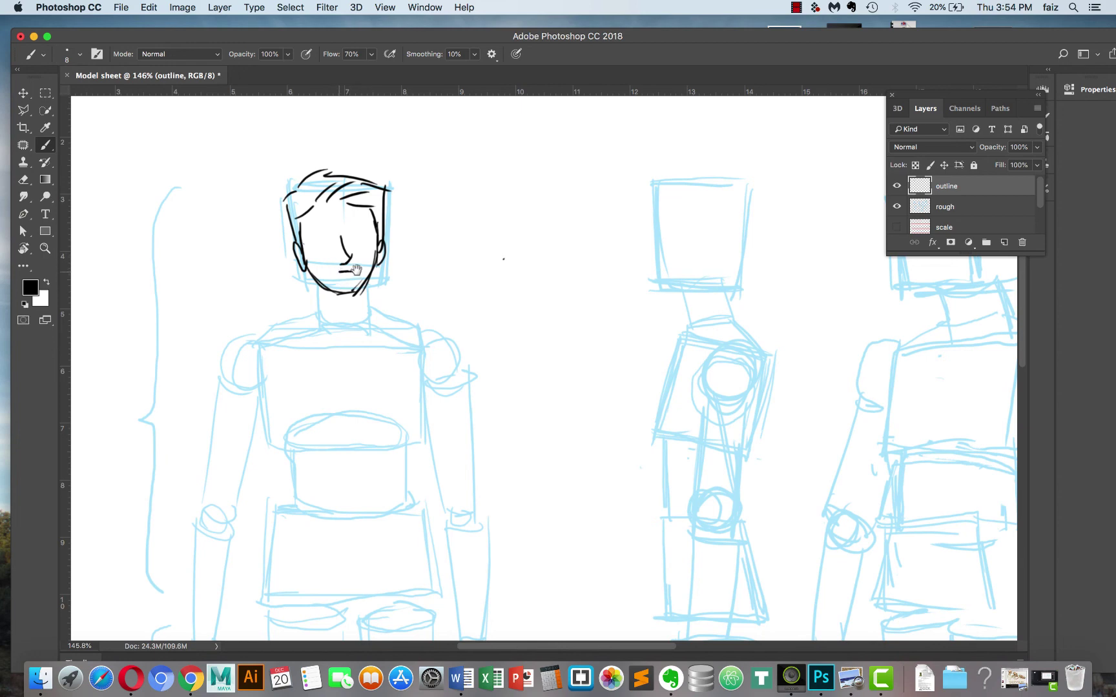
drag(359, 271, 333, 274)
drag(333, 231, 317, 229)
drag(375, 232, 354, 232)
scroll(337, 251, up, 2)
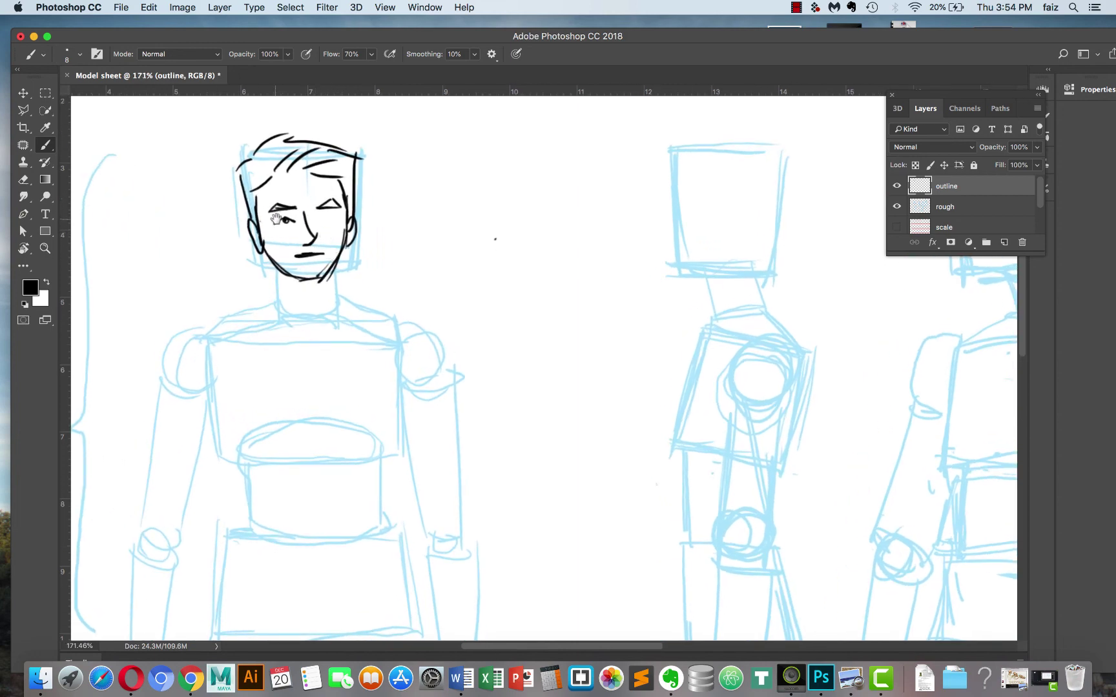
key(e)
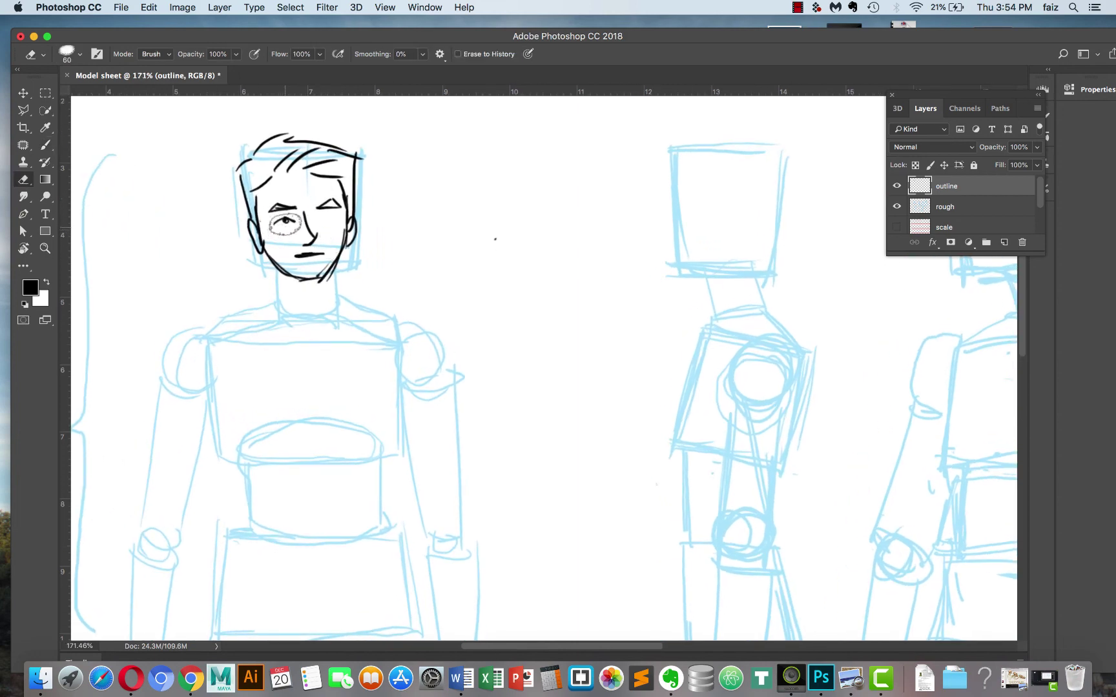
mouse_move(289, 221)
mouse_down()
mouse_move(325, 211)
mouse_move(300, 231)
mouse_move(311, 261)
mouse_move(332, 202)
mouse_move(308, 217)
mouse_up()
Draw both eyes as short lines and thicken the left jawline down to the chin.
key(b)
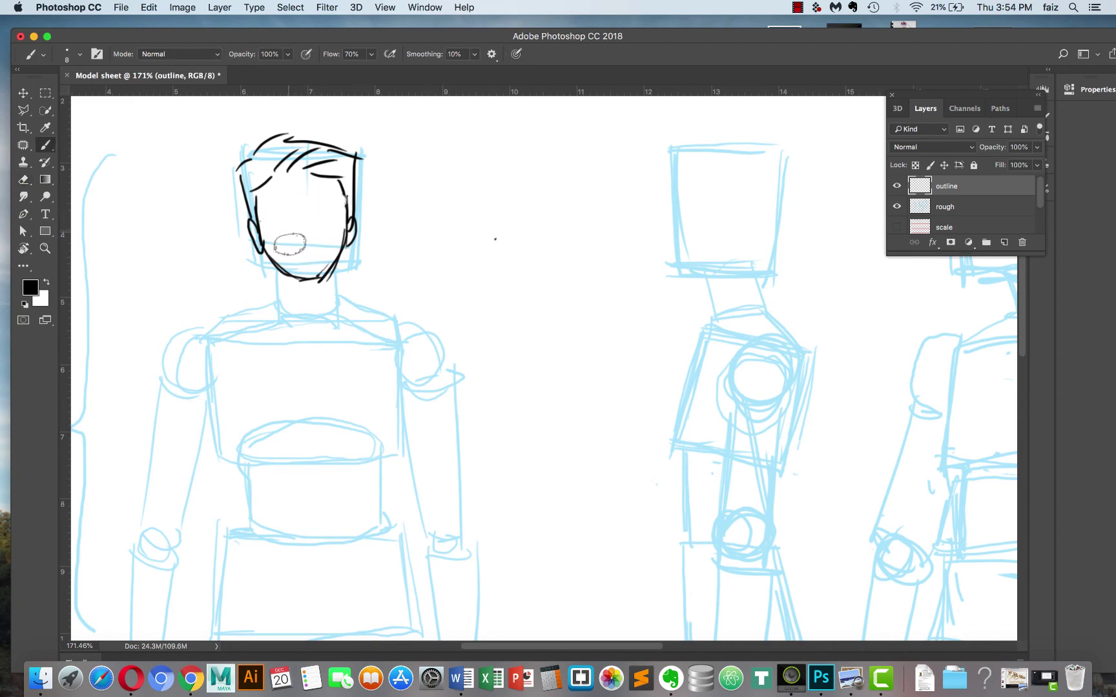
scroll(283, 277, up, 3)
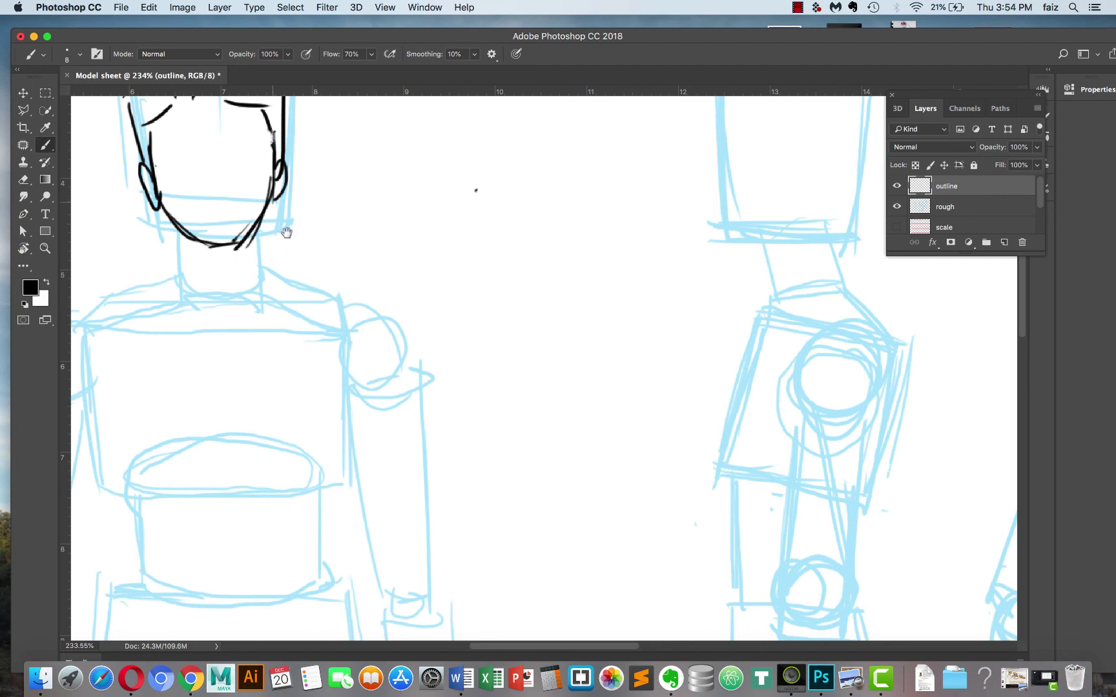
drag(285, 235, 356, 273)
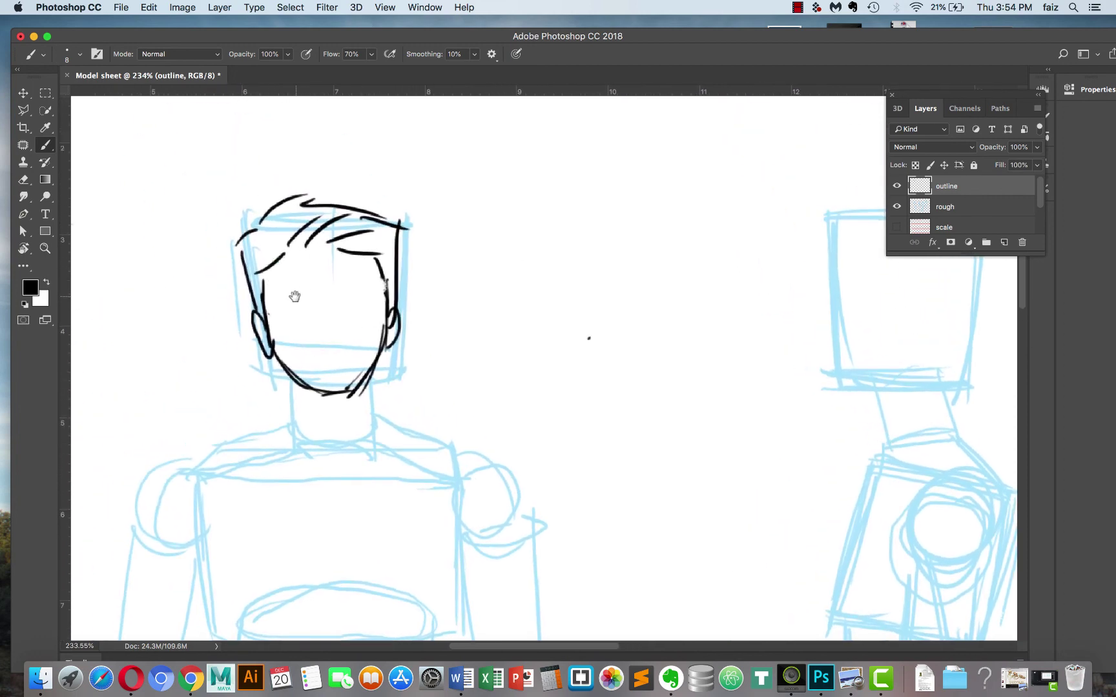
mouse_move(286, 297)
mouse_down()
mouse_move(322, 295)
mouse_move(290, 293)
mouse_up()
mouse_move(357, 296)
mouse_down()
mouse_move(375, 294)
mouse_move(343, 295)
mouse_move(374, 295)
mouse_move(347, 295)
mouse_move(338, 333)
mouse_move(321, 344)
mouse_up()
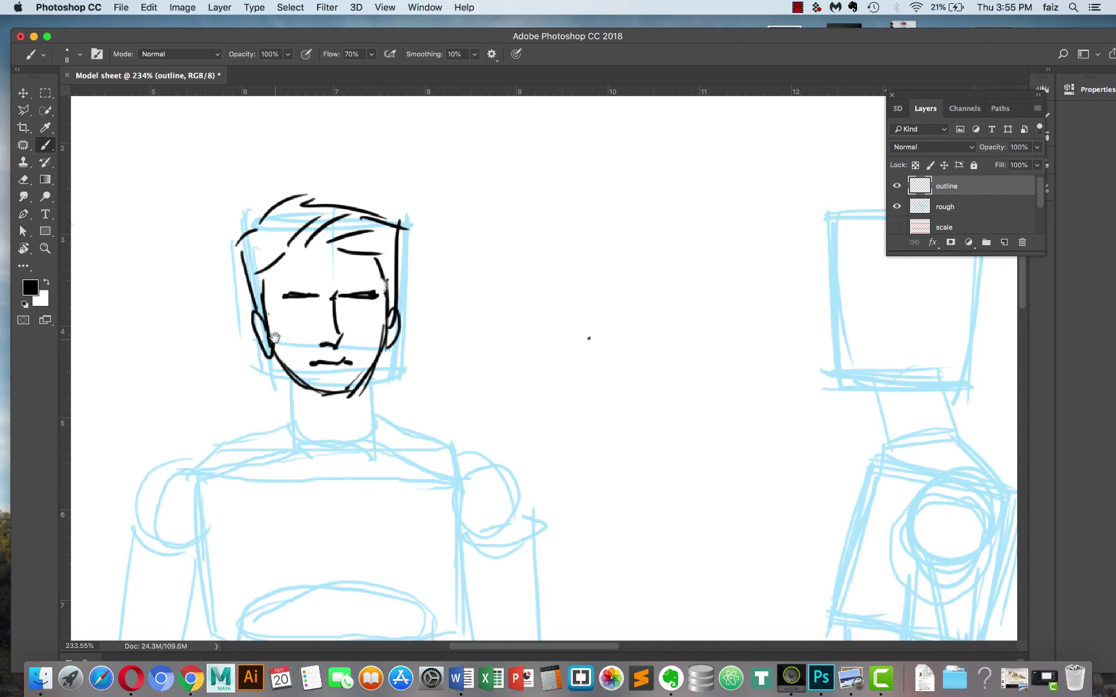
mouse_move(275, 337)
mouse_down()
mouse_move(276, 371)
mouse_move(299, 397)
mouse_move(370, 406)
mouse_up()
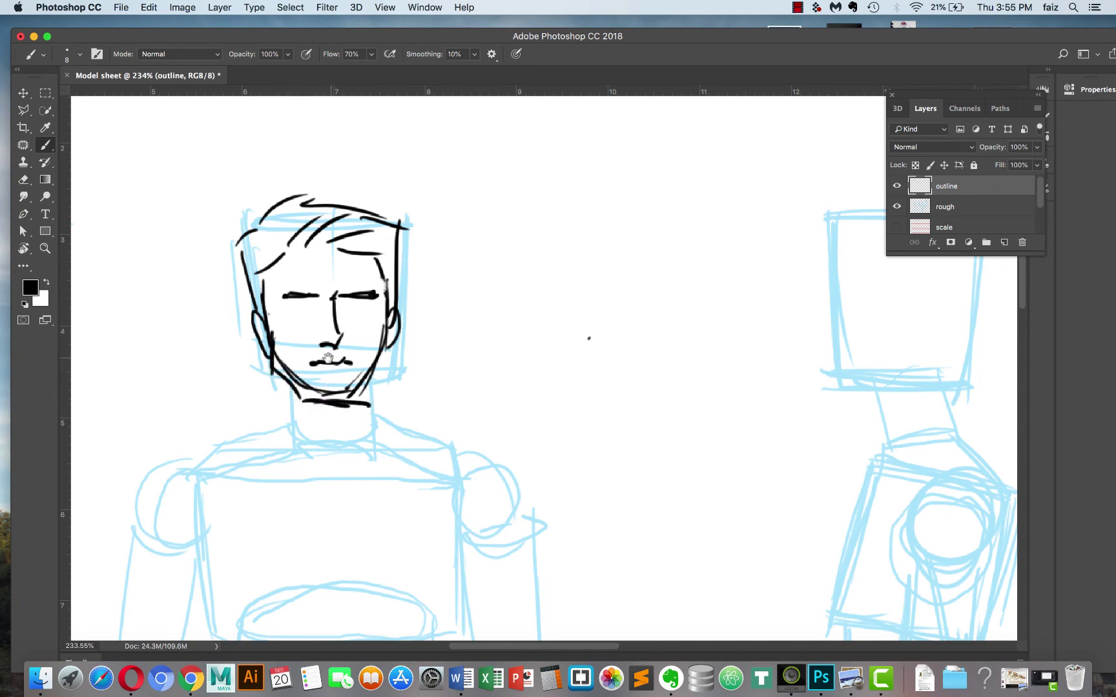
Trim the lower left jawline with a smaller eraser and add lines around both eyes.
key(e)
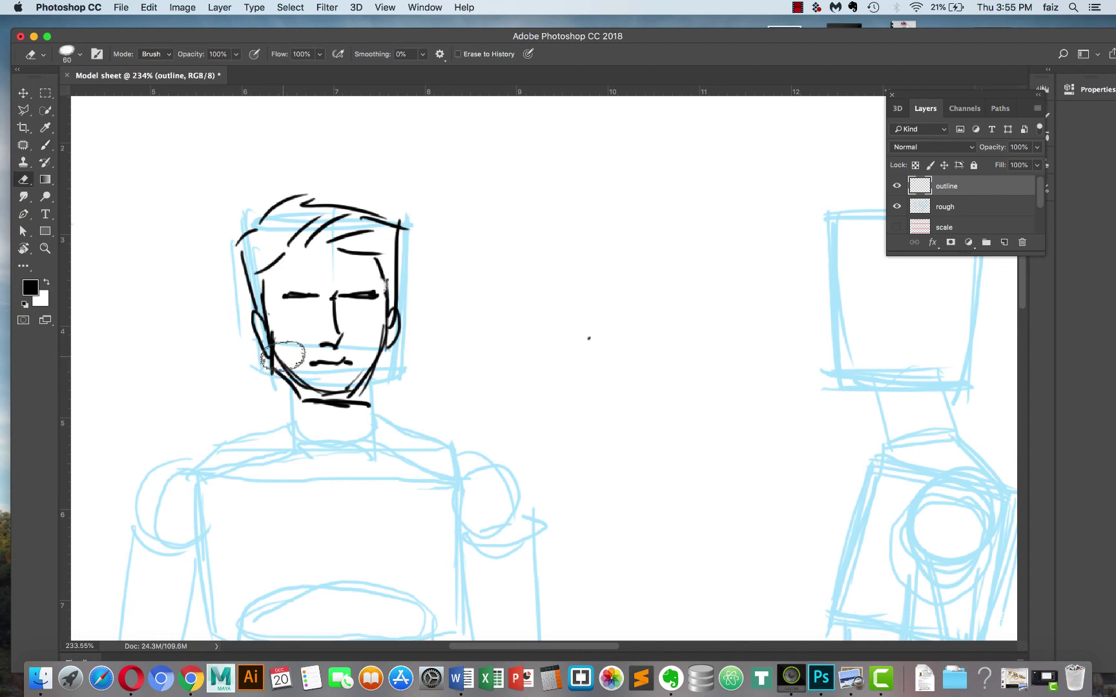
key(bracketleft)
key(bracketleft)
mouse_move(274, 371)
mouse_down()
mouse_move(294, 400)
mouse_move(345, 401)
mouse_move(319, 377)
mouse_move(313, 383)
mouse_move(369, 406)
mouse_move(328, 379)
mouse_move(274, 377)
mouse_move(318, 401)
mouse_move(347, 398)
mouse_move(341, 377)
mouse_move(357, 393)
mouse_move(366, 385)
mouse_move(362, 396)
mouse_move(388, 360)
mouse_up()
key(b)
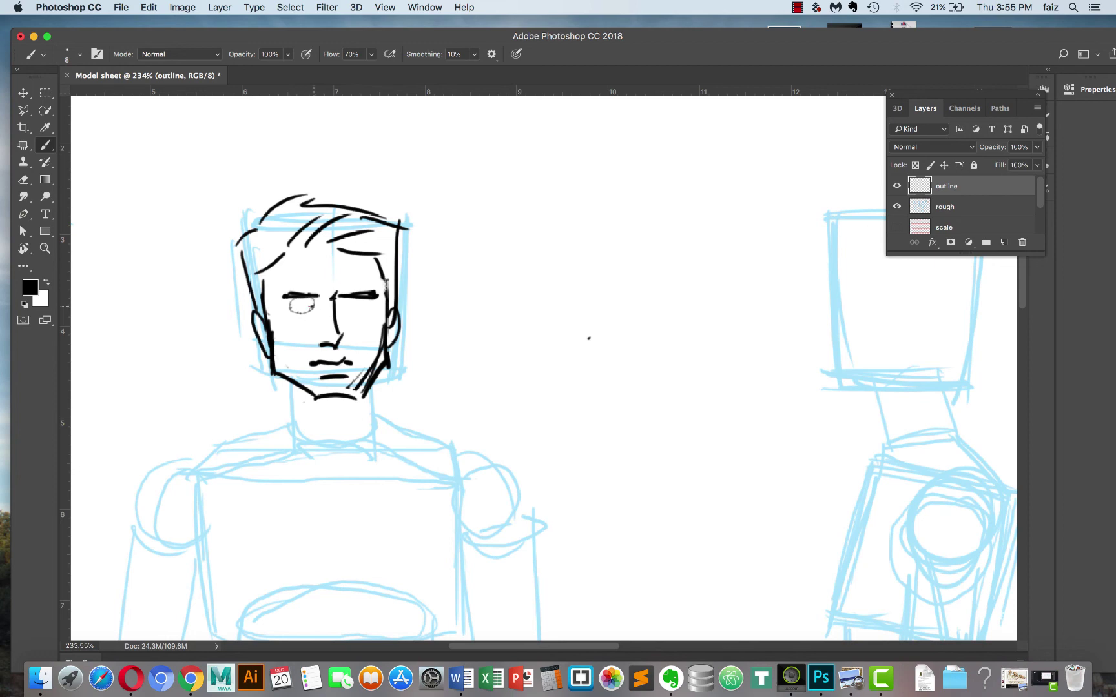
drag(314, 304, 282, 317)
mouse_move(354, 306)
mouse_down()
mouse_move(351, 317)
mouse_move(378, 316)
mouse_up()
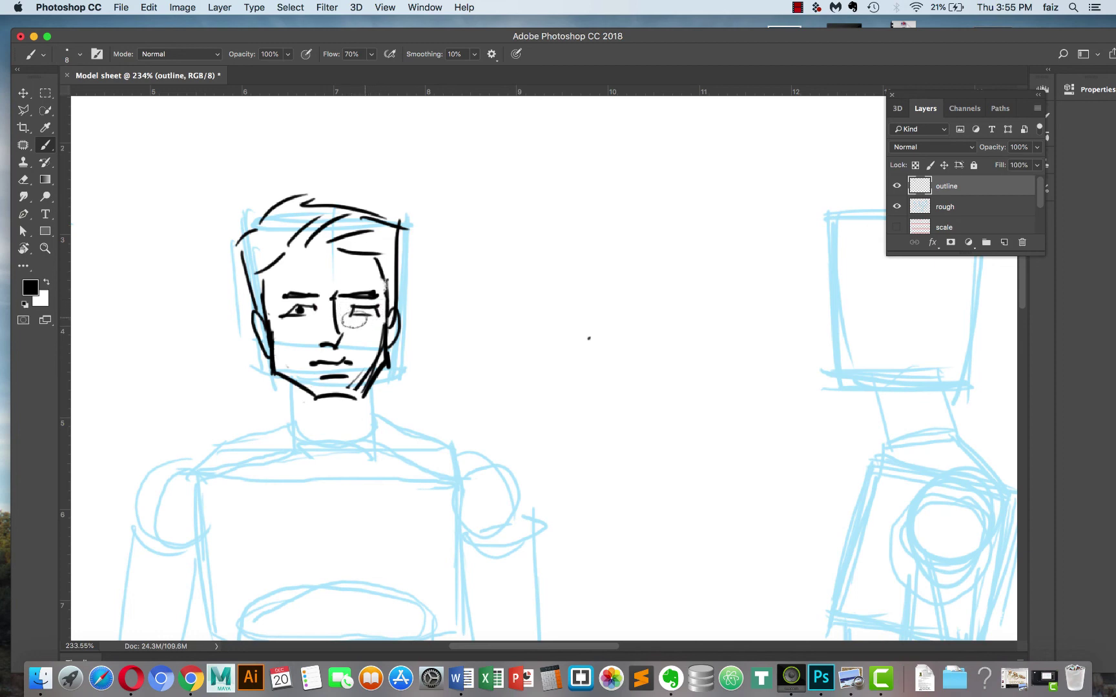
Erase the eye strokes and redraw both eyes with lids and pupils.
key(e)
drag(293, 312, 363, 312)
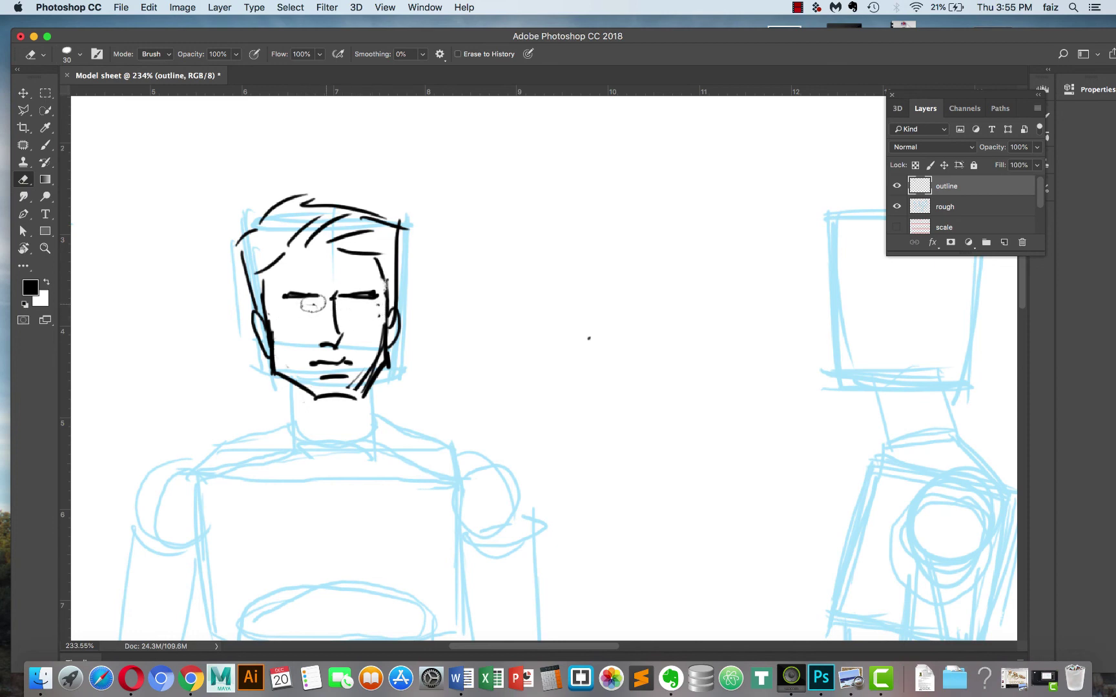
key(b)
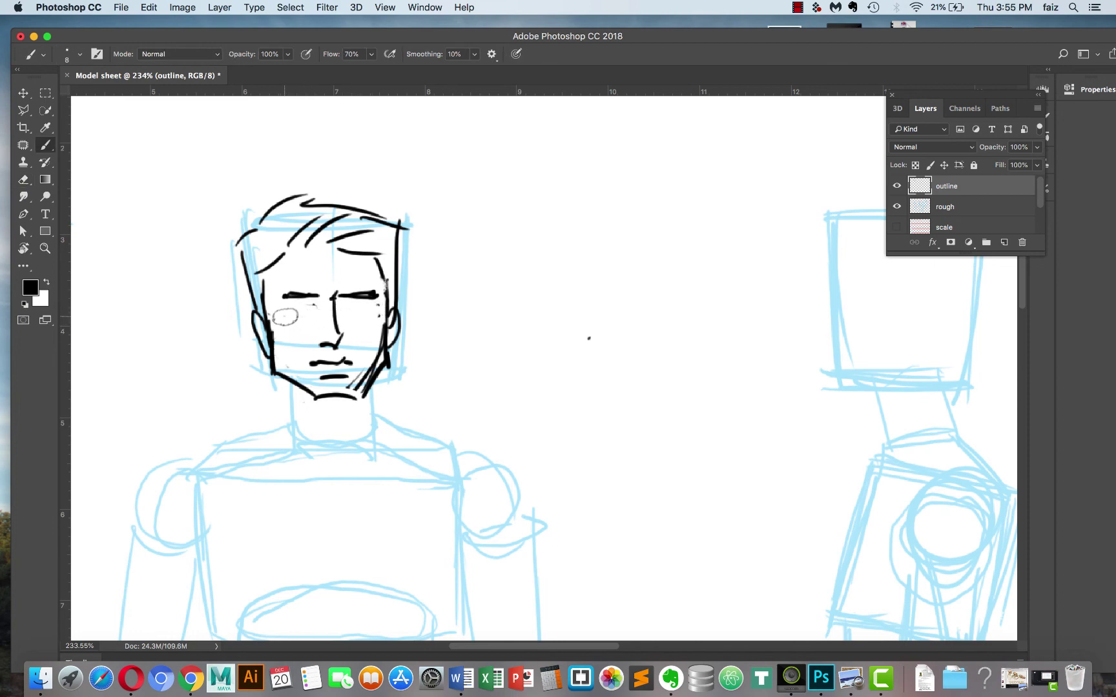
mouse_move(285, 317)
mouse_down()
mouse_move(315, 313)
mouse_move(288, 309)
mouse_up()
click(301, 310)
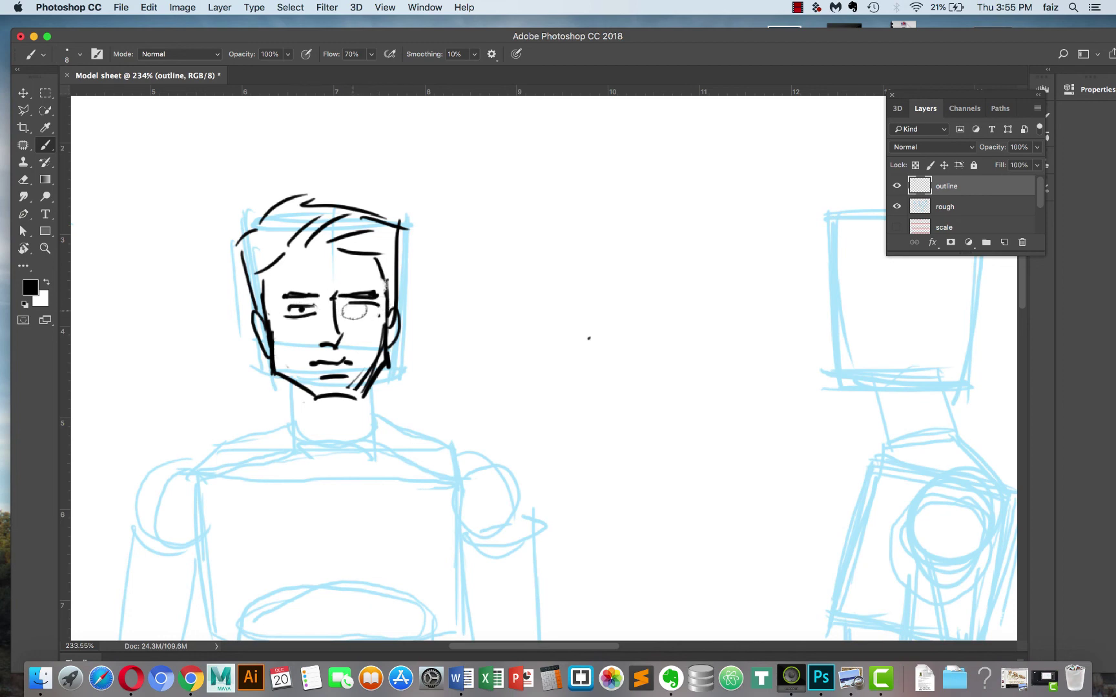
mouse_move(341, 304)
mouse_down()
mouse_move(380, 303)
mouse_move(369, 307)
mouse_up()
Add strokes beside the mouth corners, hatch the beard on the left cheek, and shape the nostril.
mouse_move(310, 356)
mouse_down()
mouse_move(304, 365)
mouse_move(361, 366)
mouse_up()
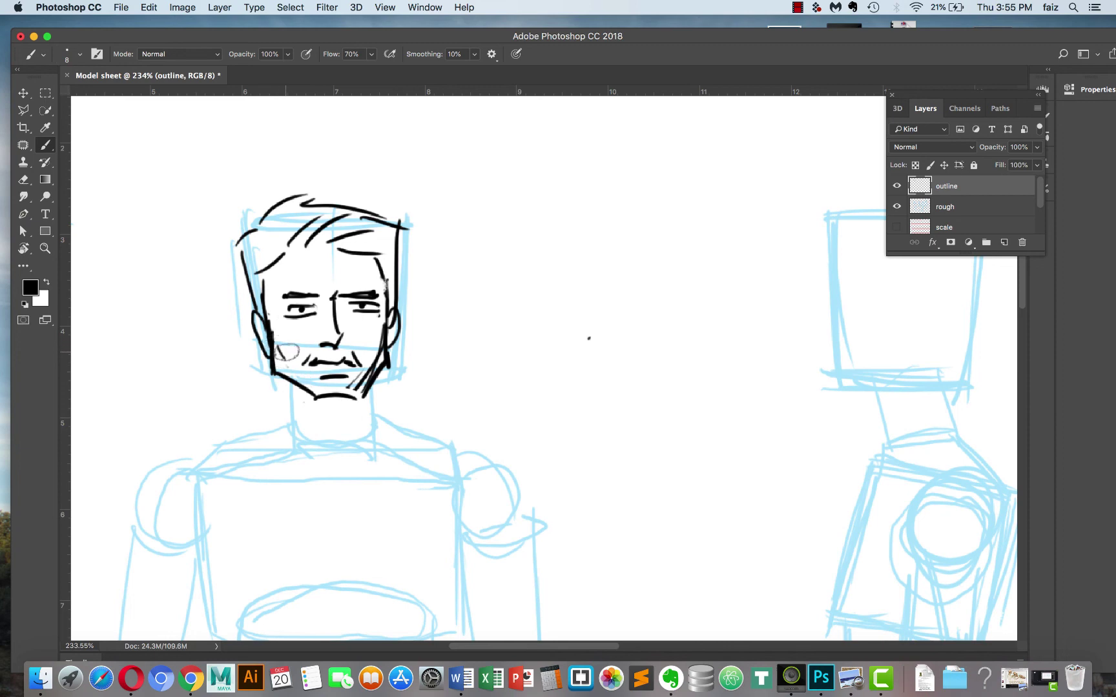
drag(286, 353, 296, 368)
mouse_move(298, 363)
mouse_down()
mouse_move(329, 382)
mouse_move(283, 379)
mouse_move(279, 346)
mouse_move(292, 378)
mouse_move(342, 397)
mouse_move(377, 384)
mouse_move(372, 397)
mouse_move(366, 360)
mouse_up()
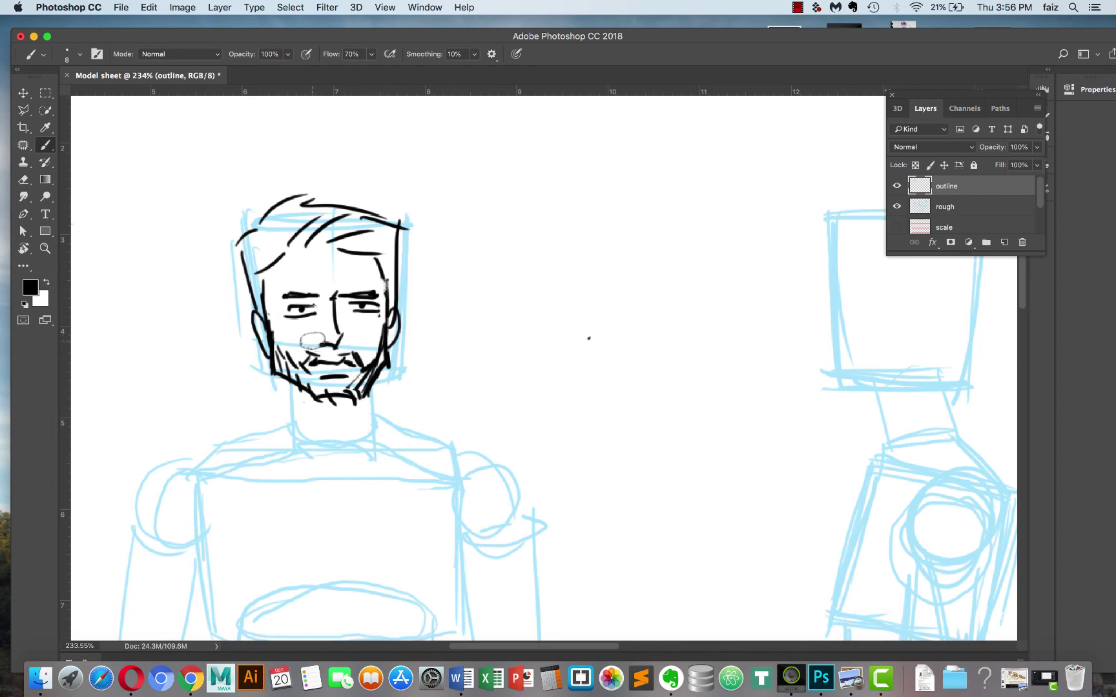
drag(321, 335, 321, 346)
Ink the left side of the head outline and extend the left ear downward.
scroll(348, 323, down, 1)
scroll(346, 327, down, 1)
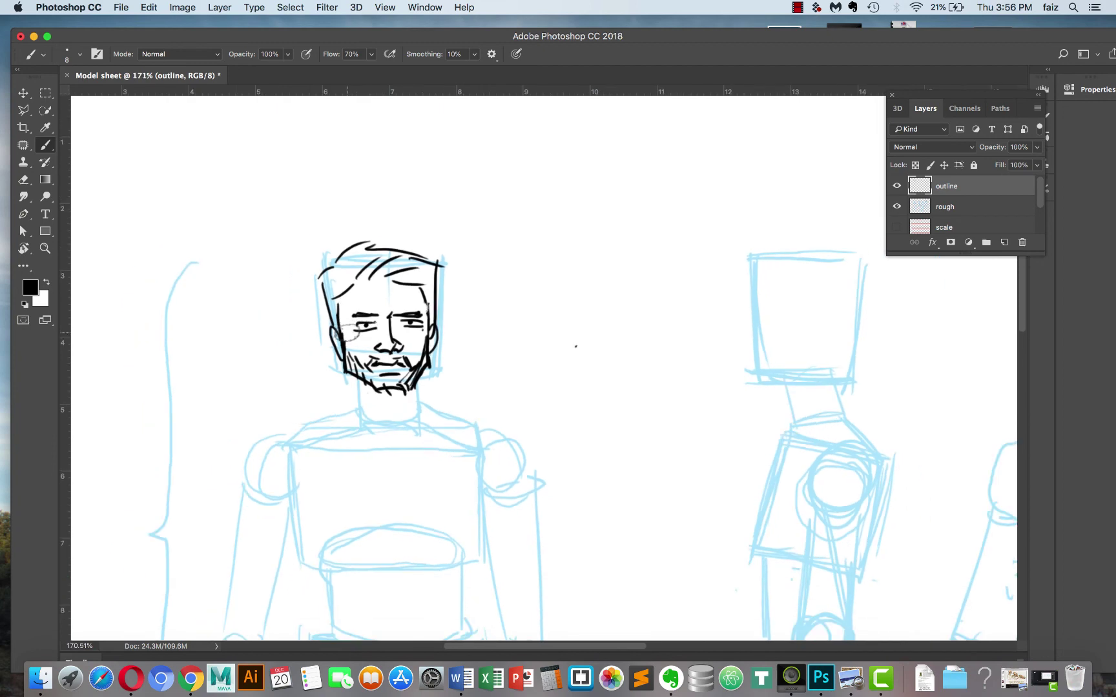
scroll(310, 323, up, 2)
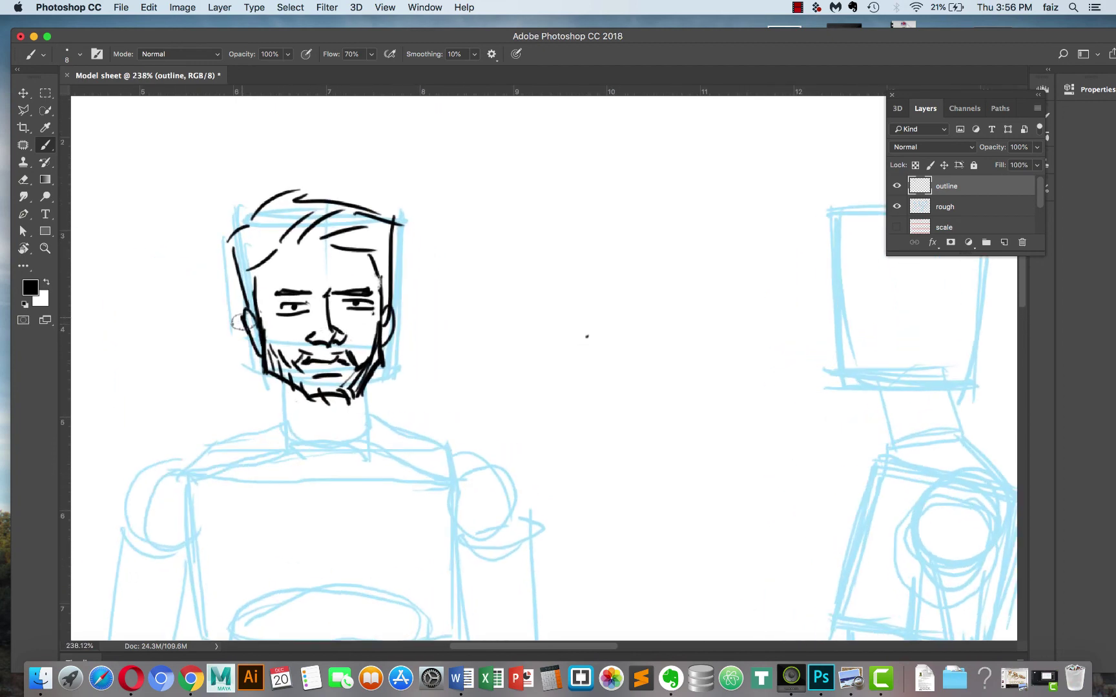
key(e)
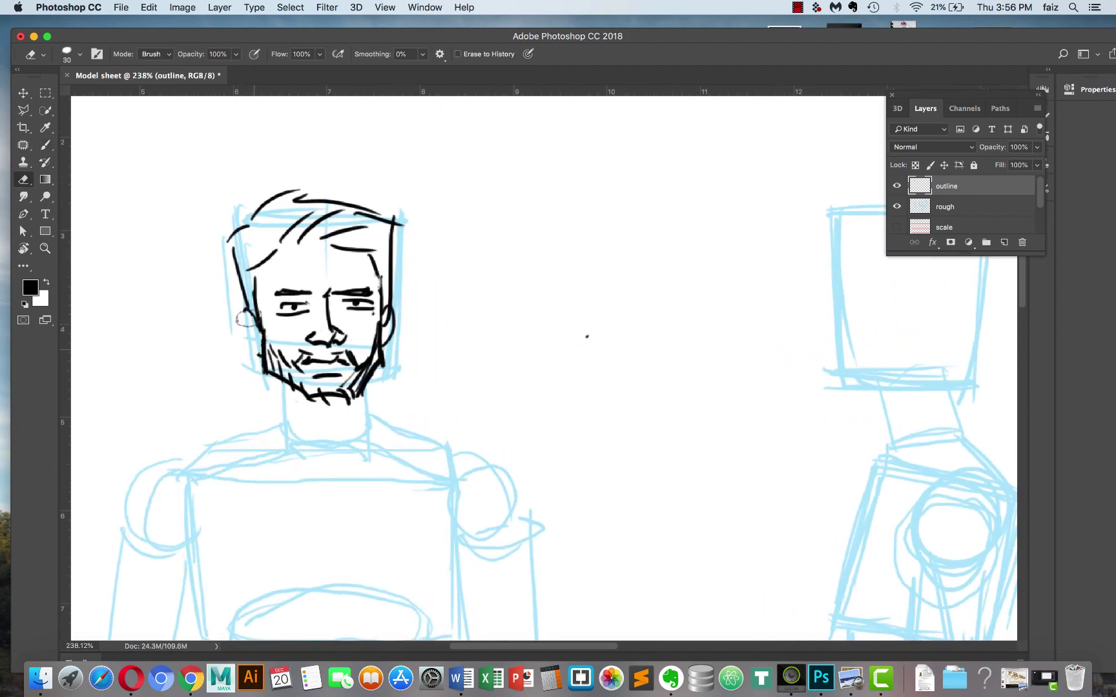
key(b)
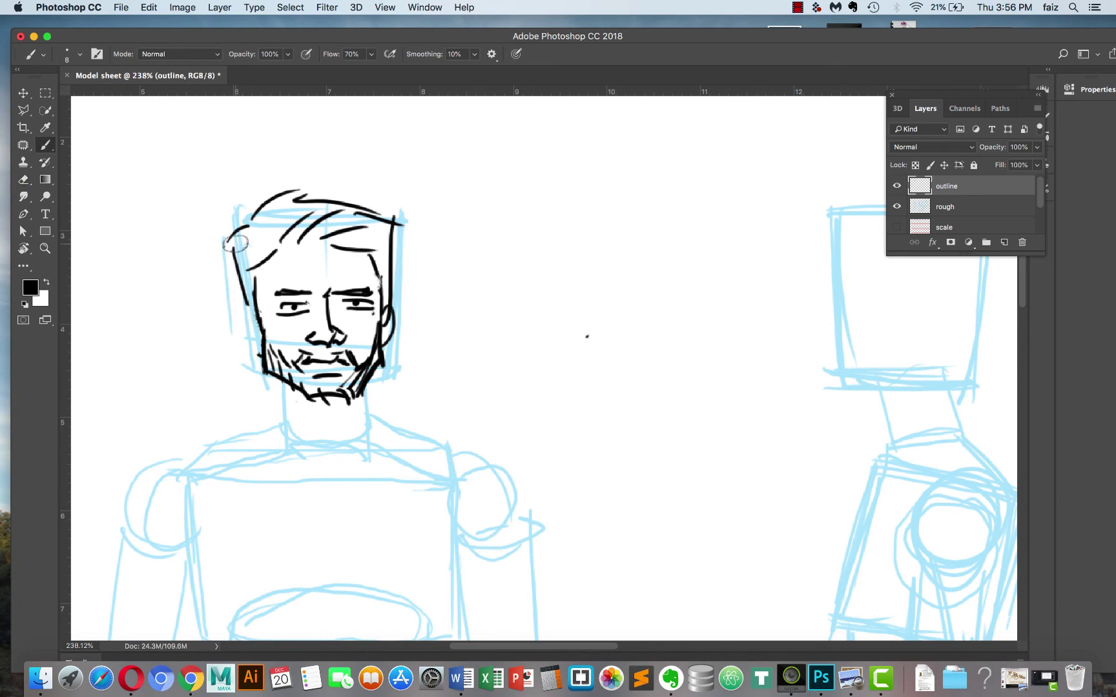
drag(238, 244, 234, 301)
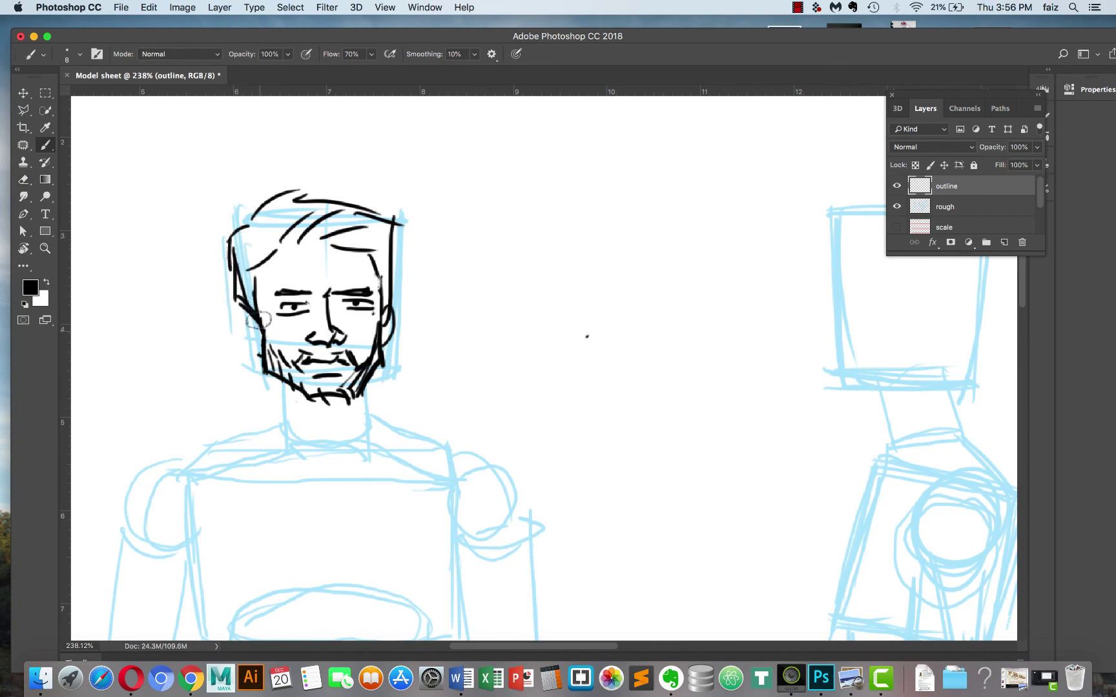
drag(247, 335, 260, 355)
Outline the right cheek and ear and add inner detail to the left ear.
key(e)
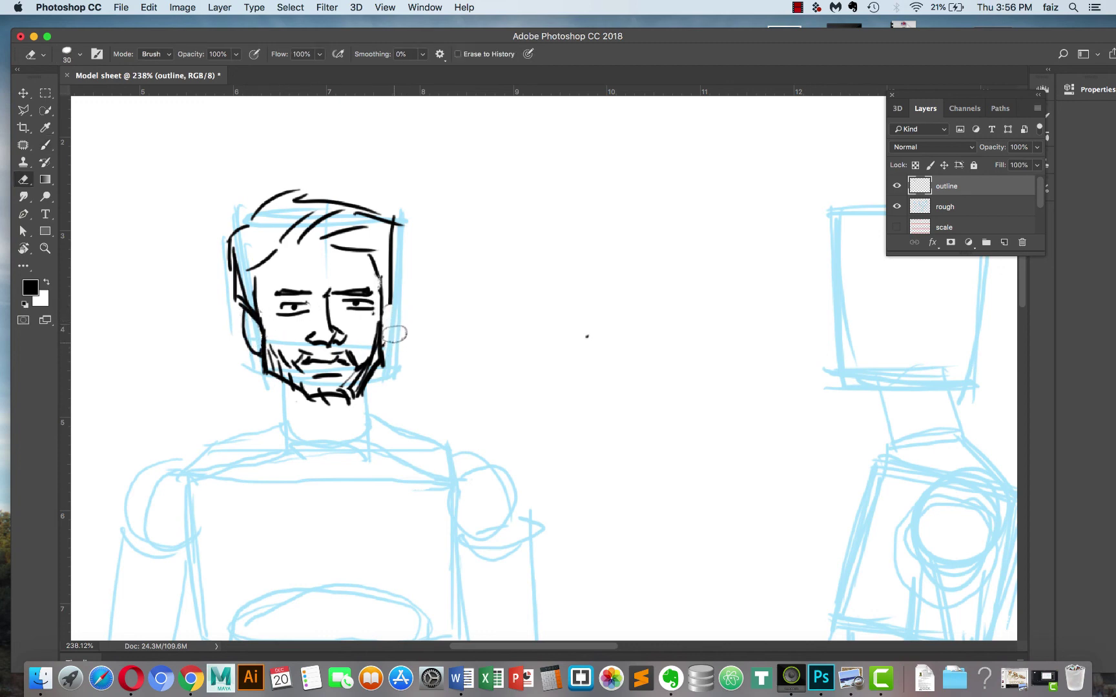
key(b)
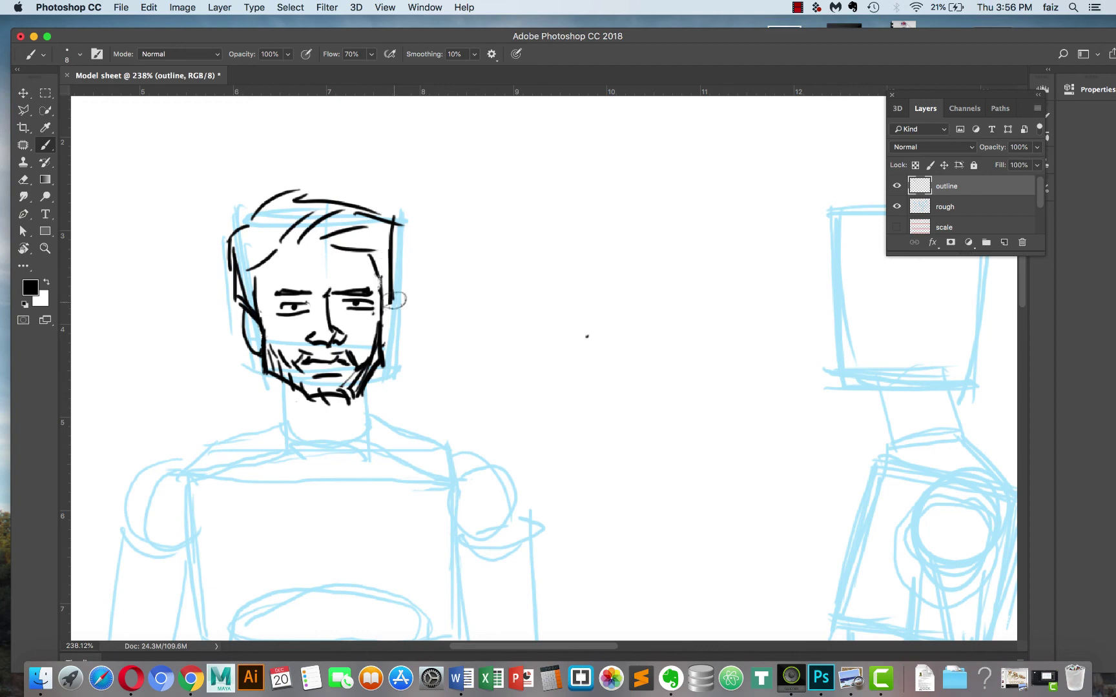
drag(396, 299, 387, 324)
drag(247, 314, 255, 345)
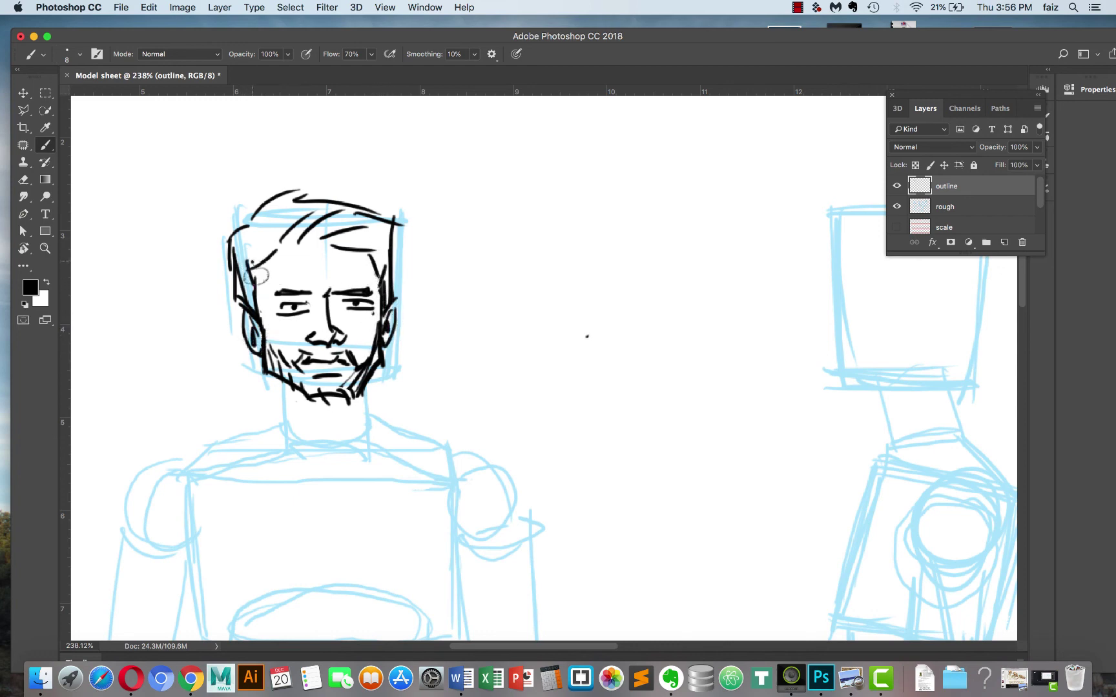
scroll(404, 340, down, 5)
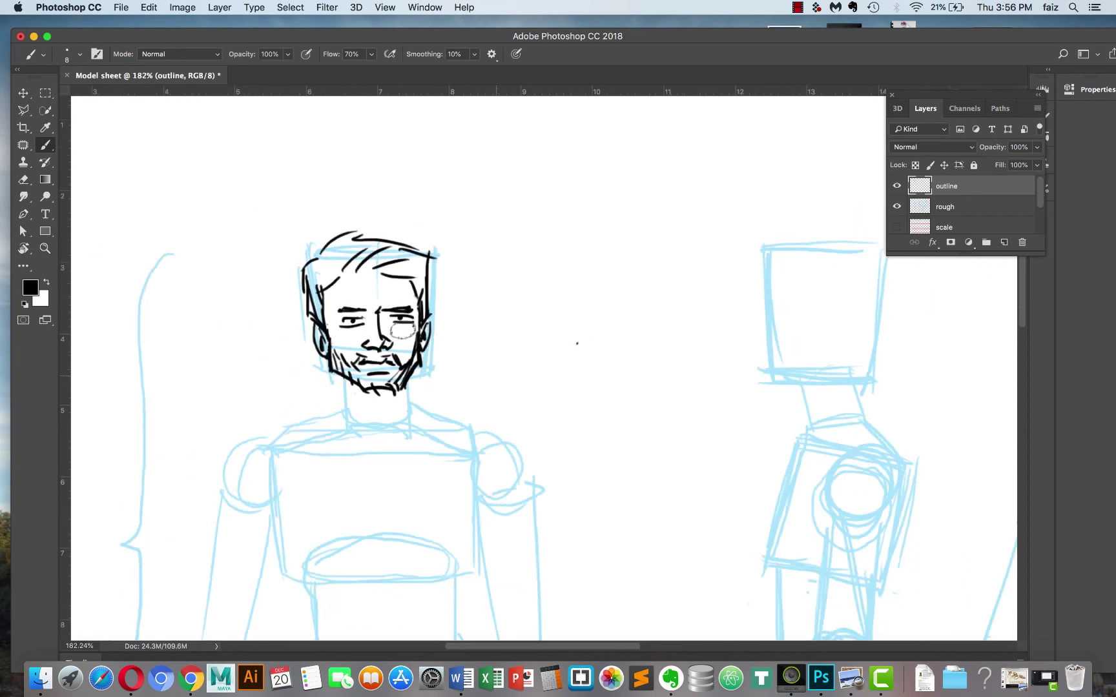
scroll(564, 350, down, 3)
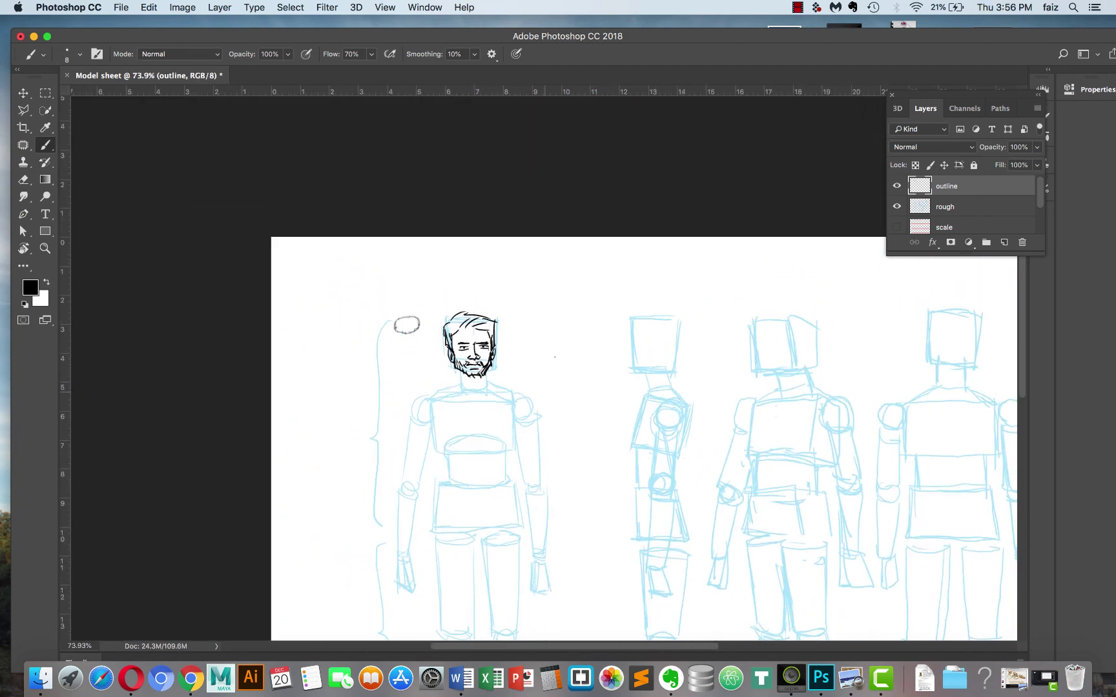
scroll(563, 349, up, 3)
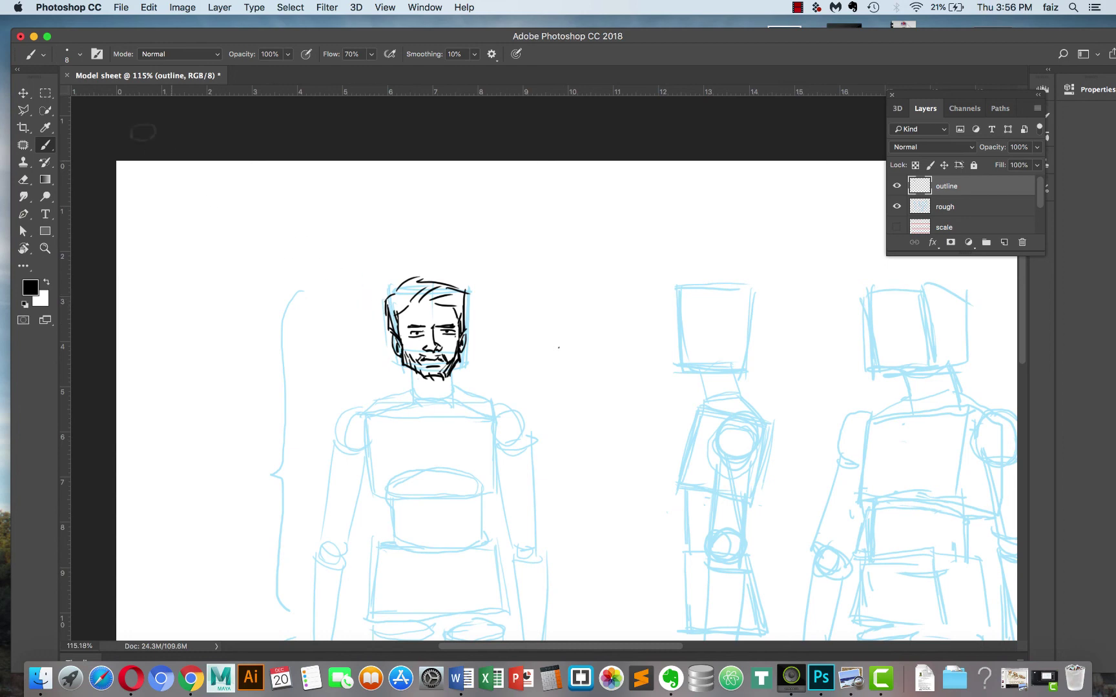
Marquee-select the inked head and use Free Transform to nudge it down-right over the blue rough.
click(45, 92)
drag(364, 263, 499, 381)
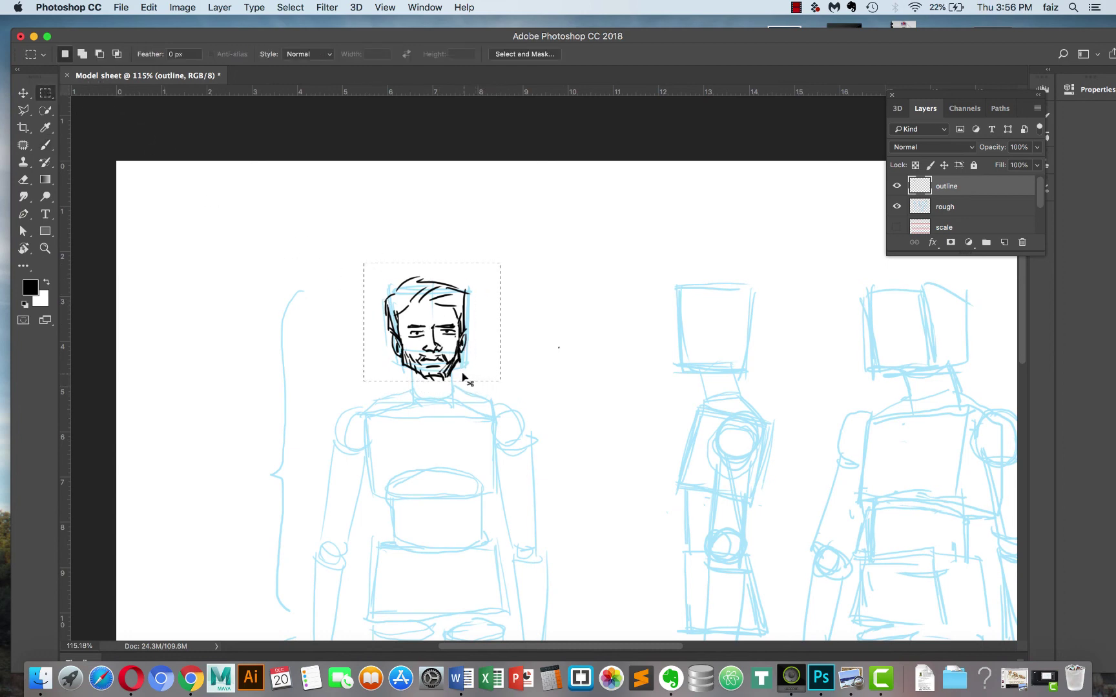
key(super+t)
drag(426, 316, 442, 341)
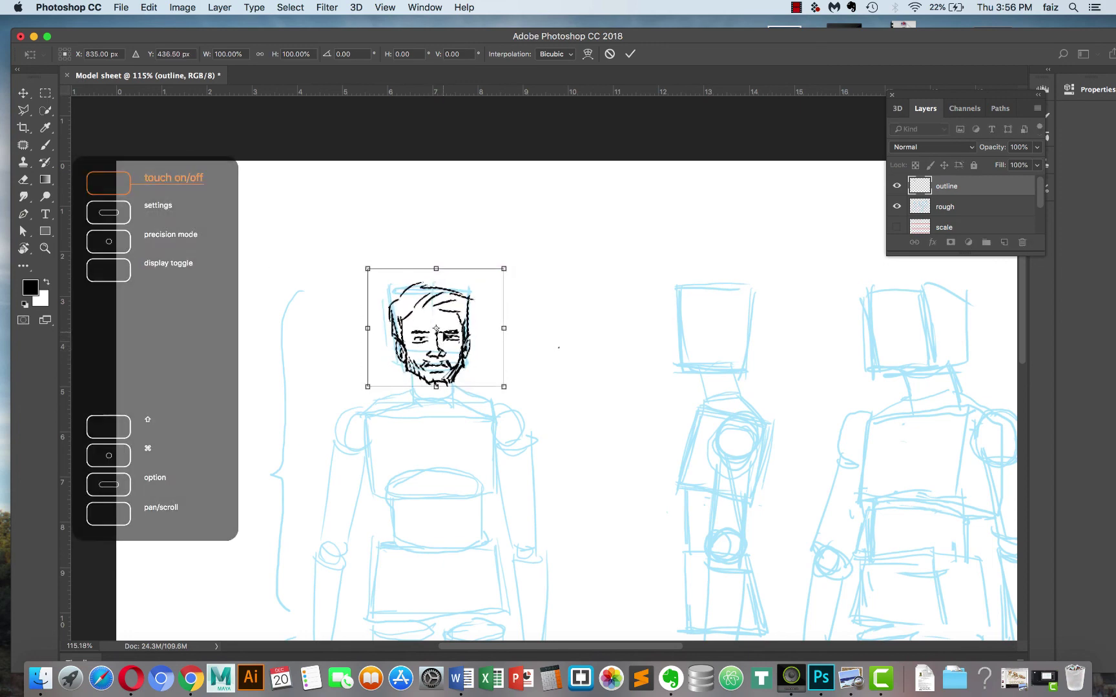
key(Return)
key(super+d)
key(super+d)
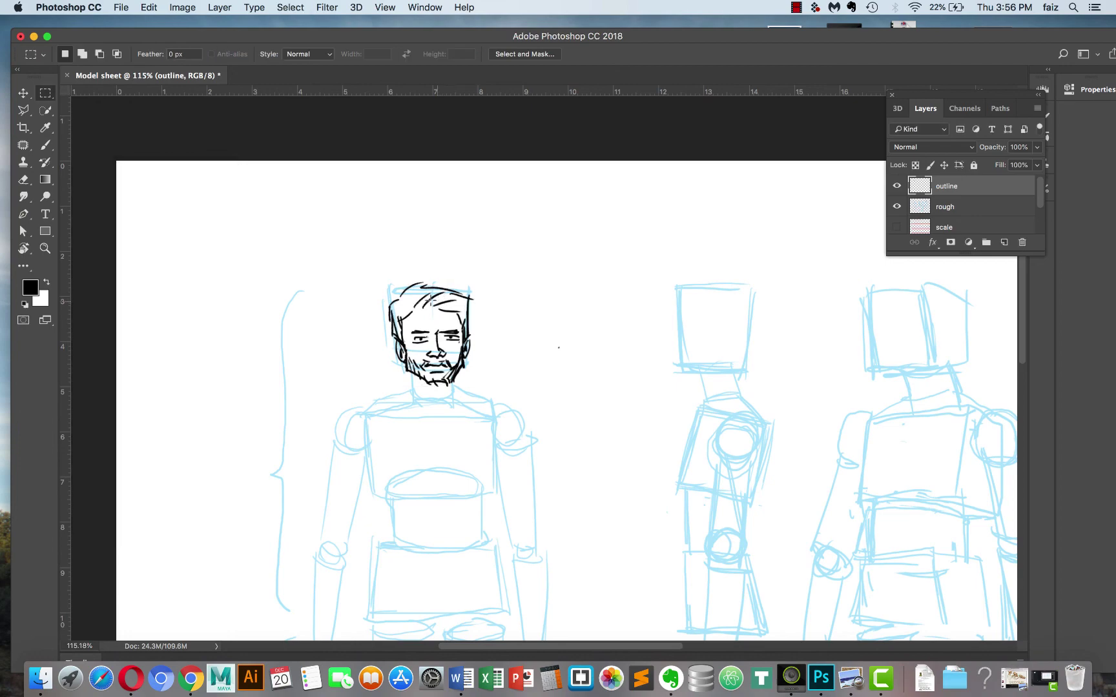
drag(455, 308, 452, 307)
scroll(450, 306, down, 3)
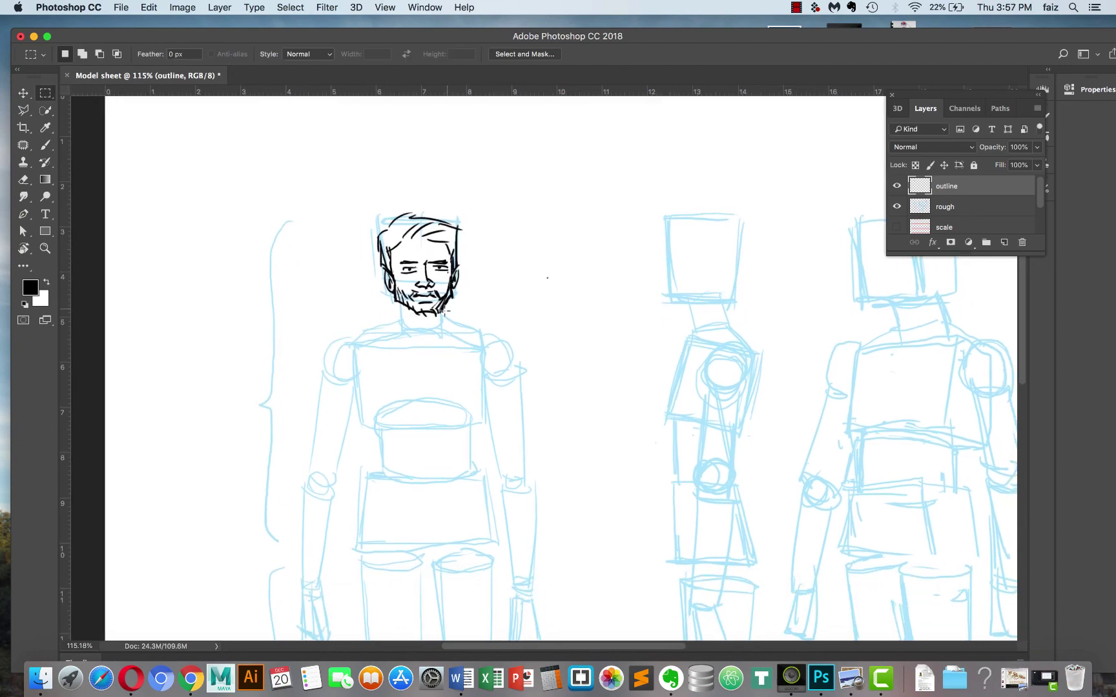
key(super+Tab)
key(super+Tab)
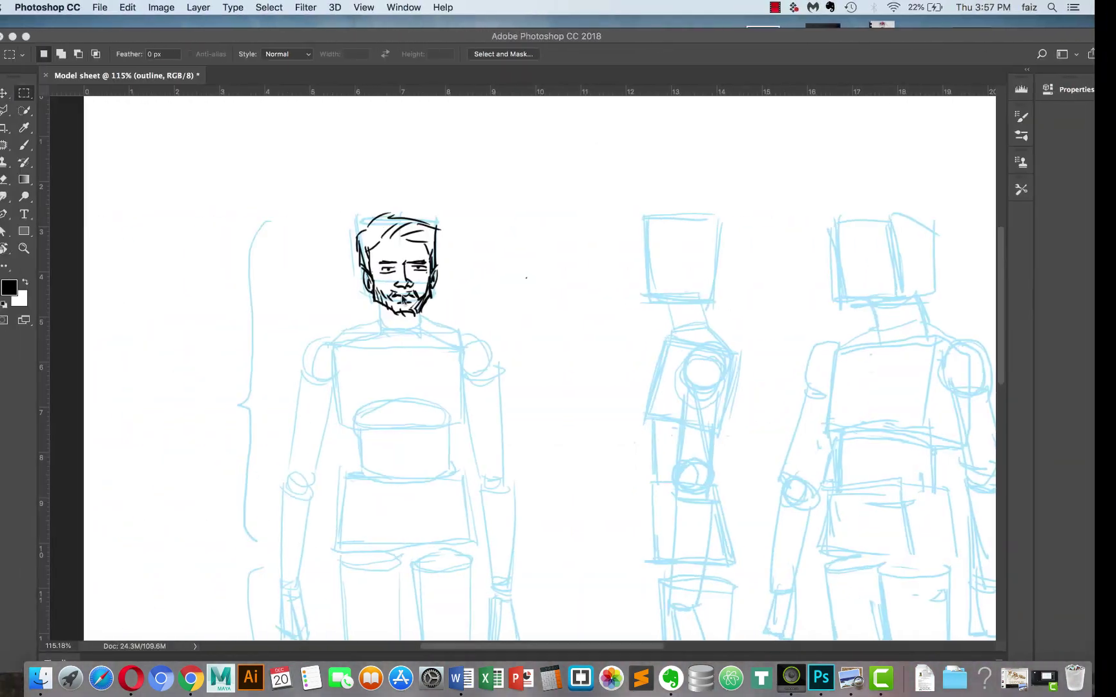
Extend the chin line, ink both sides of the neck and hatch the lower-left beard.
scroll(321, 283, up, 5)
key(b)
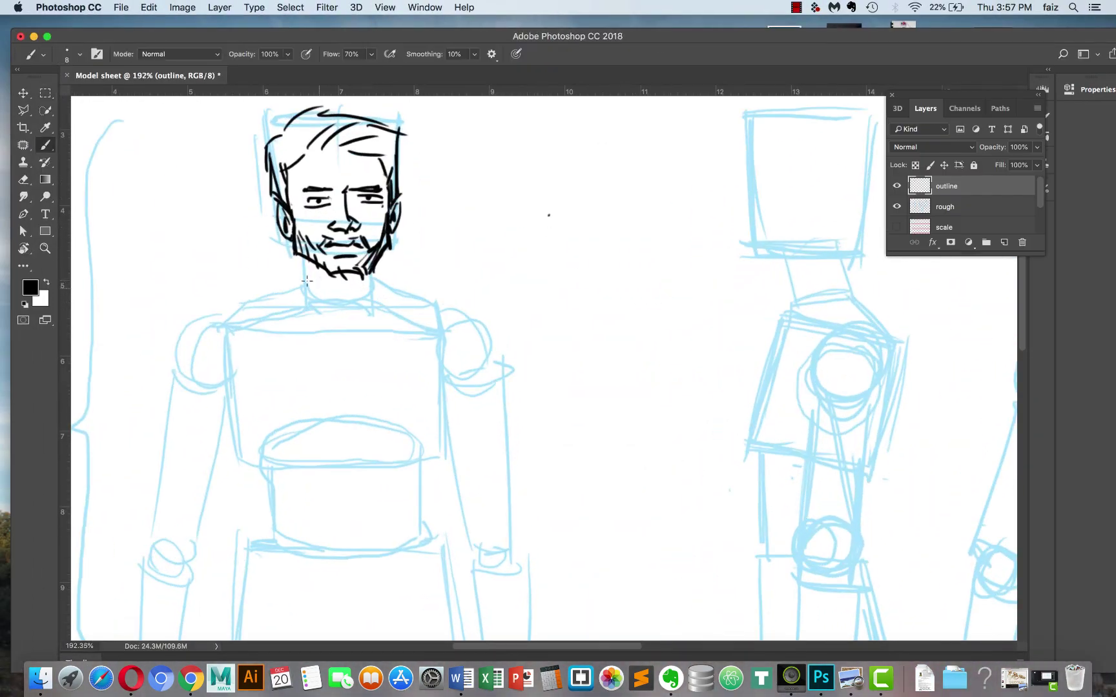
mouse_move(329, 295)
mouse_down()
mouse_move(361, 294)
mouse_move(386, 270)
mouse_up()
mouse_move(299, 285)
mouse_down()
mouse_move(320, 312)
mouse_move(357, 312)
mouse_up()
mouse_move(297, 259)
mouse_down()
mouse_move(327, 288)
mouse_move(359, 286)
mouse_move(390, 257)
mouse_move(388, 281)
mouse_move(361, 316)
mouse_up()
drag(389, 264, 357, 294)
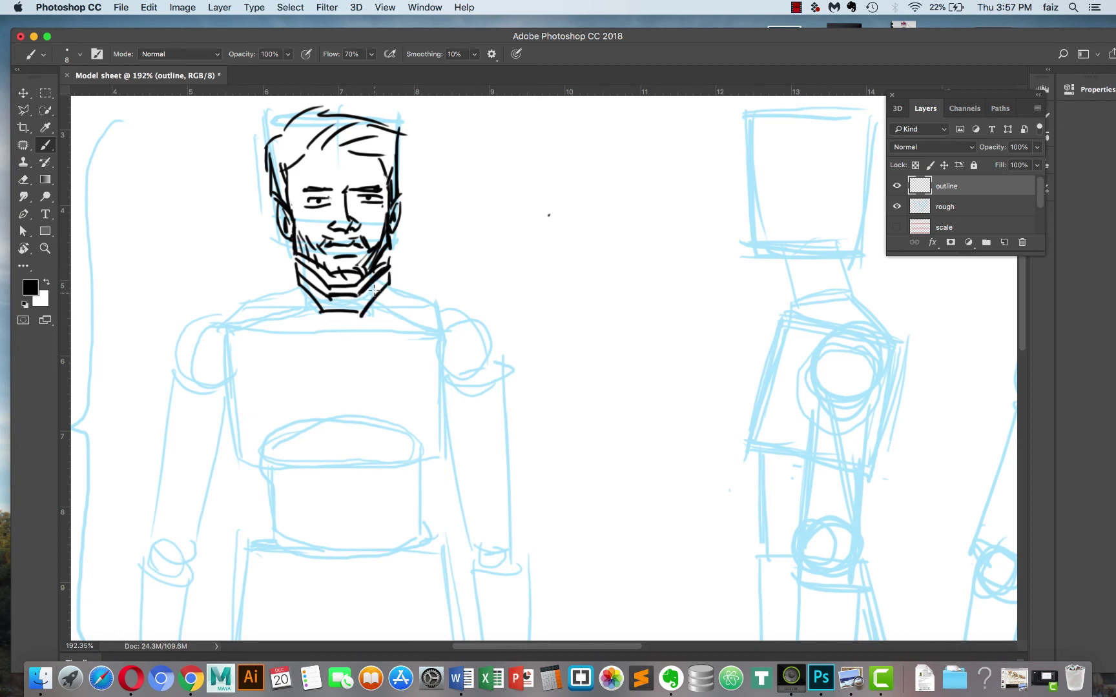
Compare against the Behance reference and ink the left shoulder's curve and lower edge.
key(super+minus)
key(super+plus)
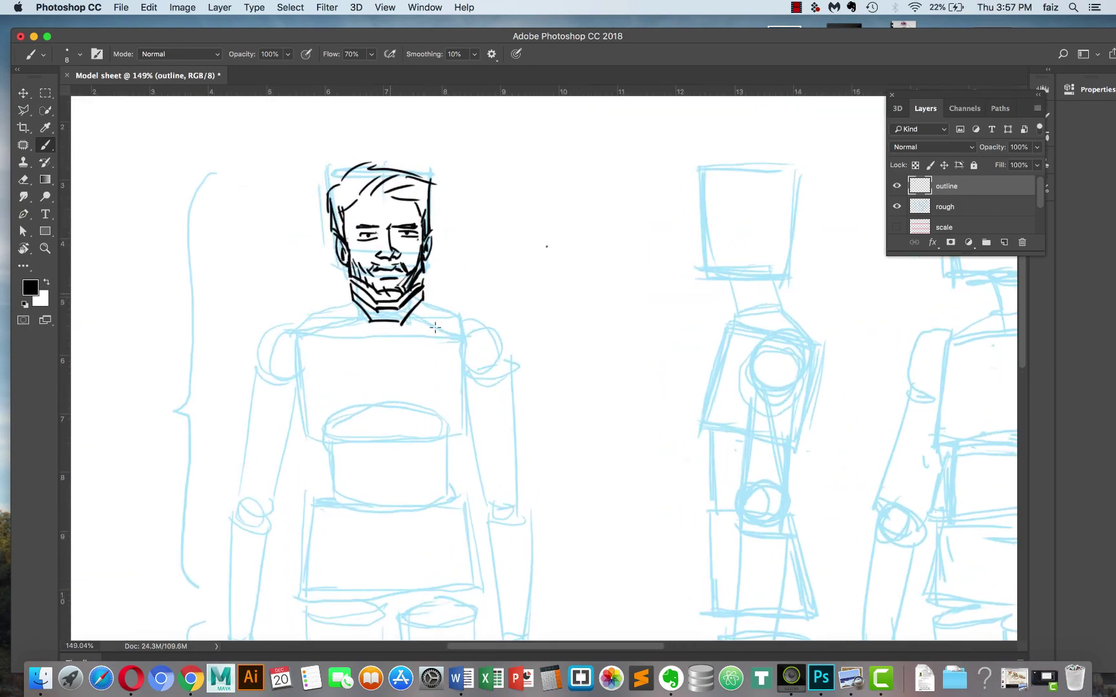
key(super+minus)
key(super+Tab)
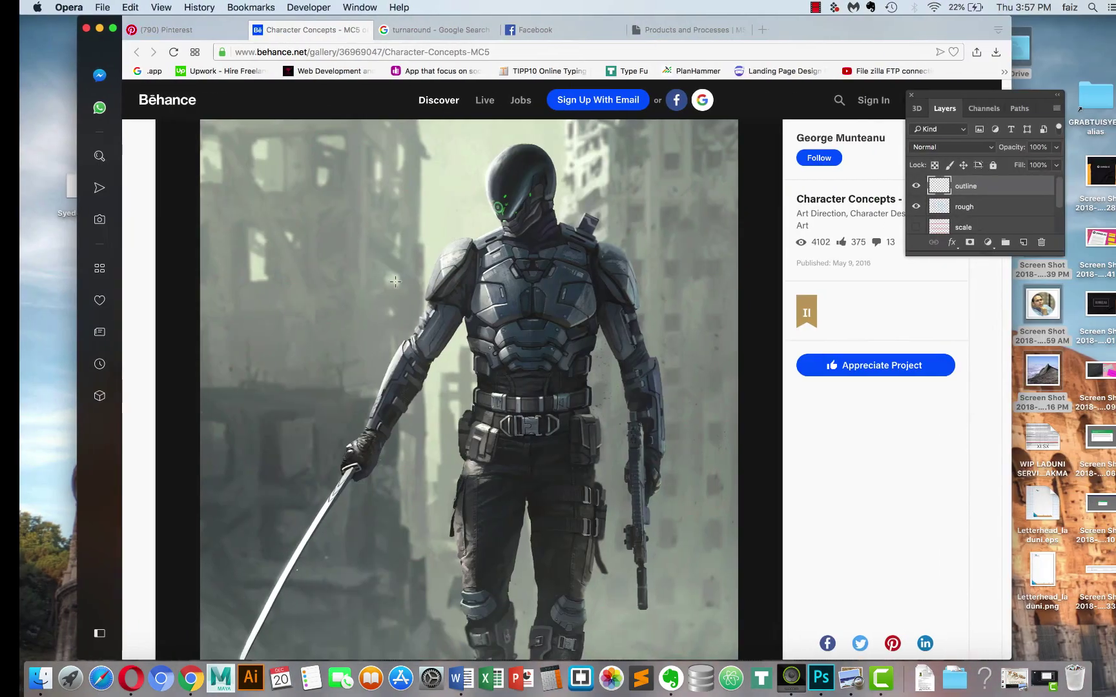
key(super+Tab)
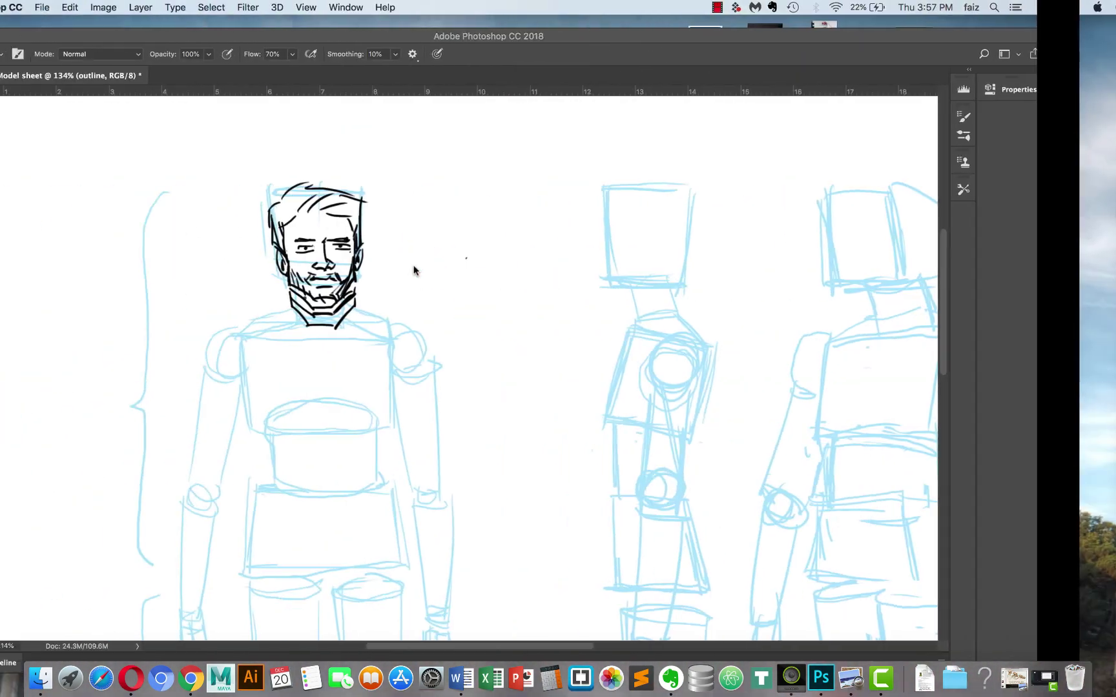
scroll(368, 321, up, 1)
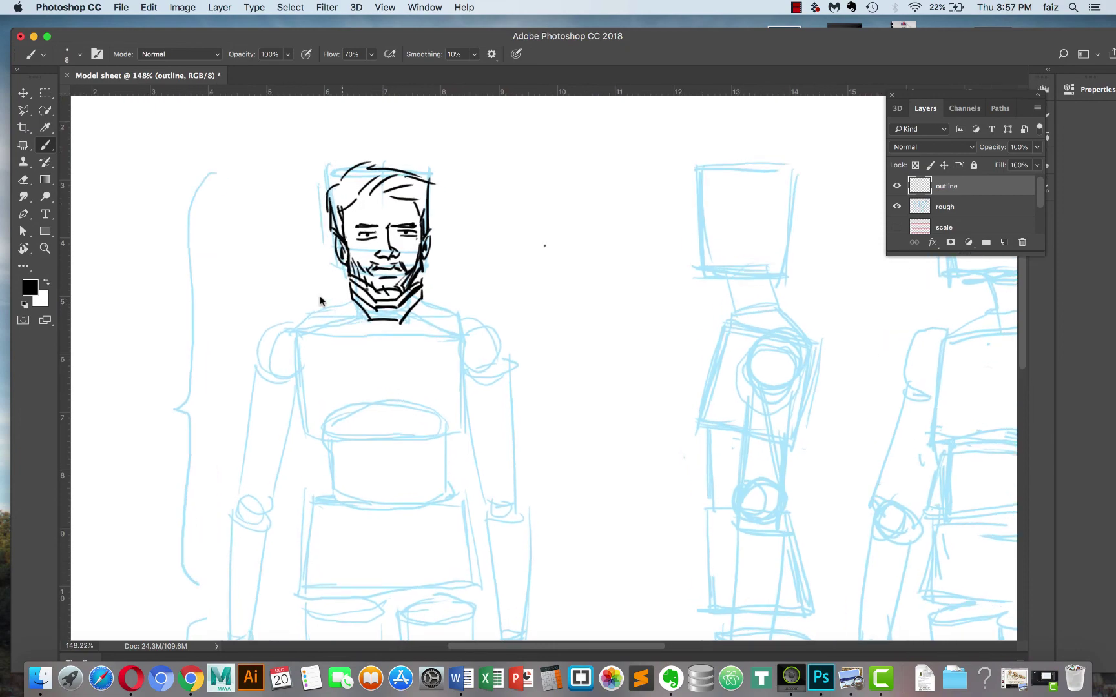
key(super+Tab)
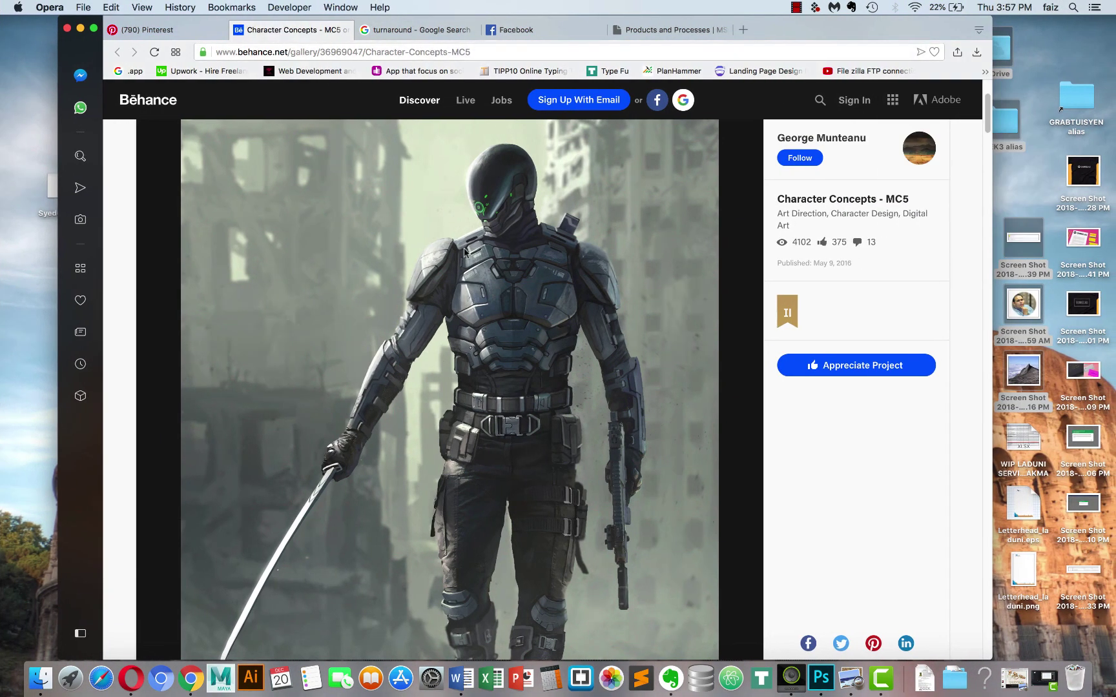
key(super+Tab)
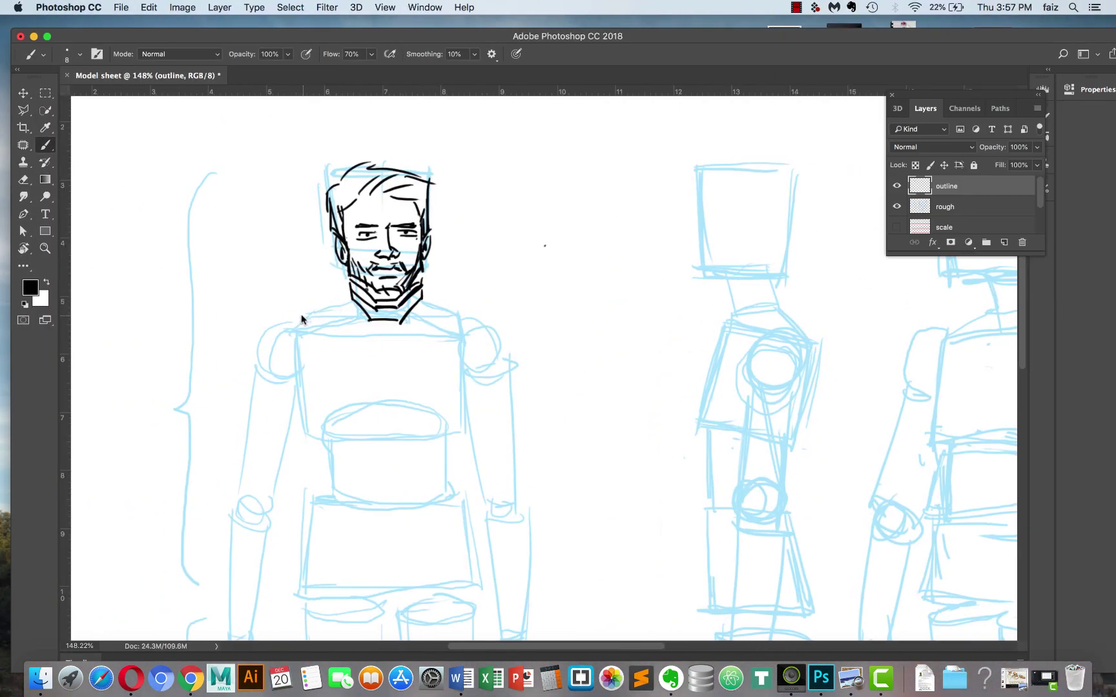
mouse_move(301, 316)
mouse_down()
mouse_move(350, 301)
mouse_move(301, 318)
mouse_up()
drag(297, 331, 349, 316)
key(ctrl+Right)
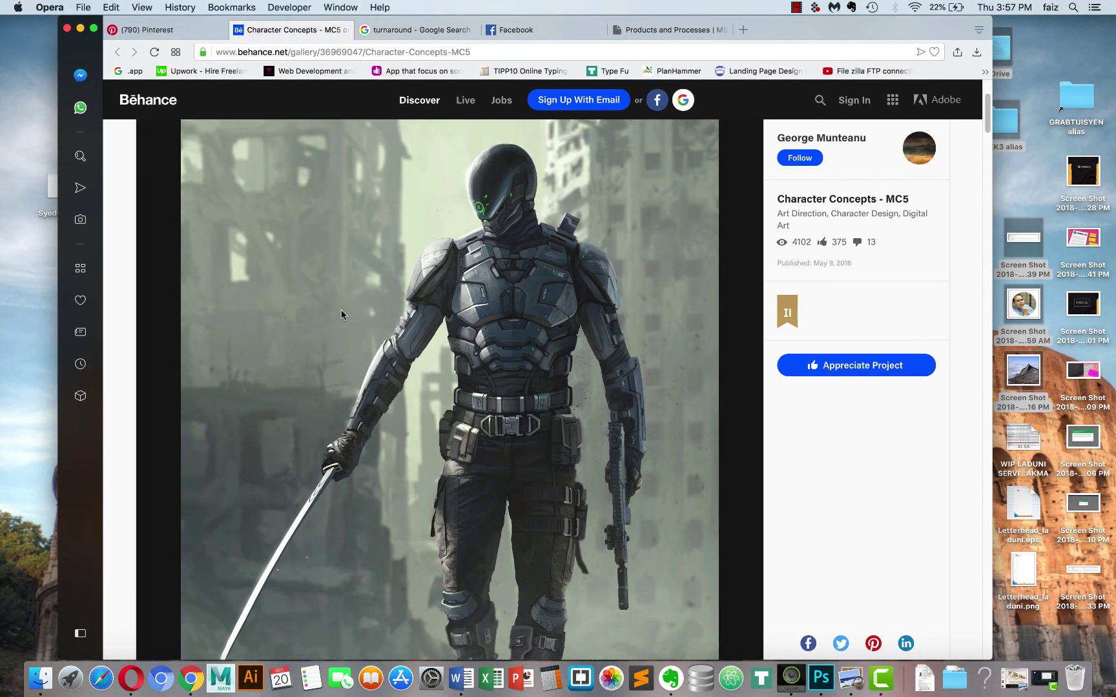
key(ctrl+Left)
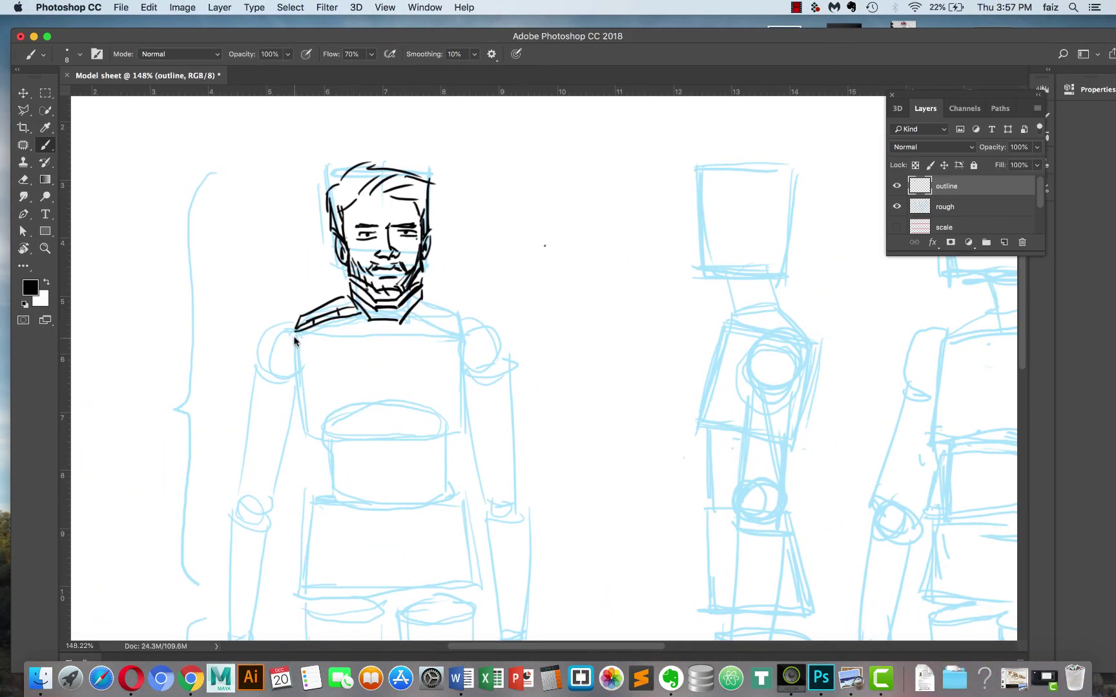
Ink the torso's top edge and the collar line along the rounded right shoulder.
drag(294, 338, 368, 337)
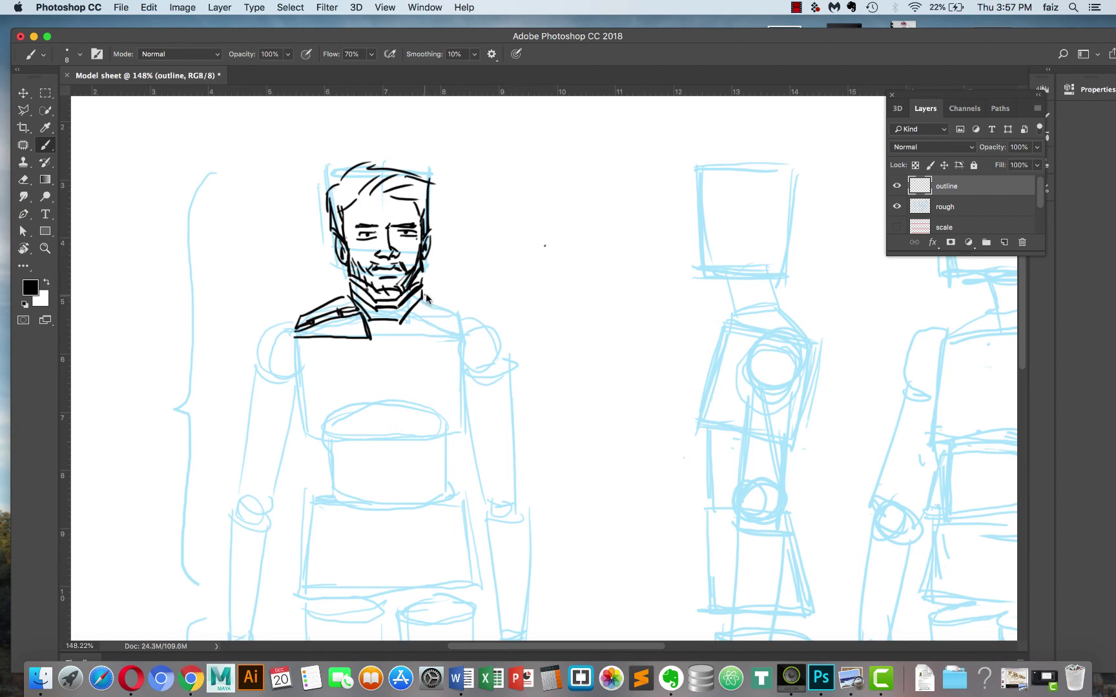
drag(425, 294, 473, 314)
mouse_move(409, 316)
mouse_down()
mouse_move(470, 328)
mouse_move(408, 315)
mouse_move(399, 336)
mouse_move(470, 336)
mouse_up()
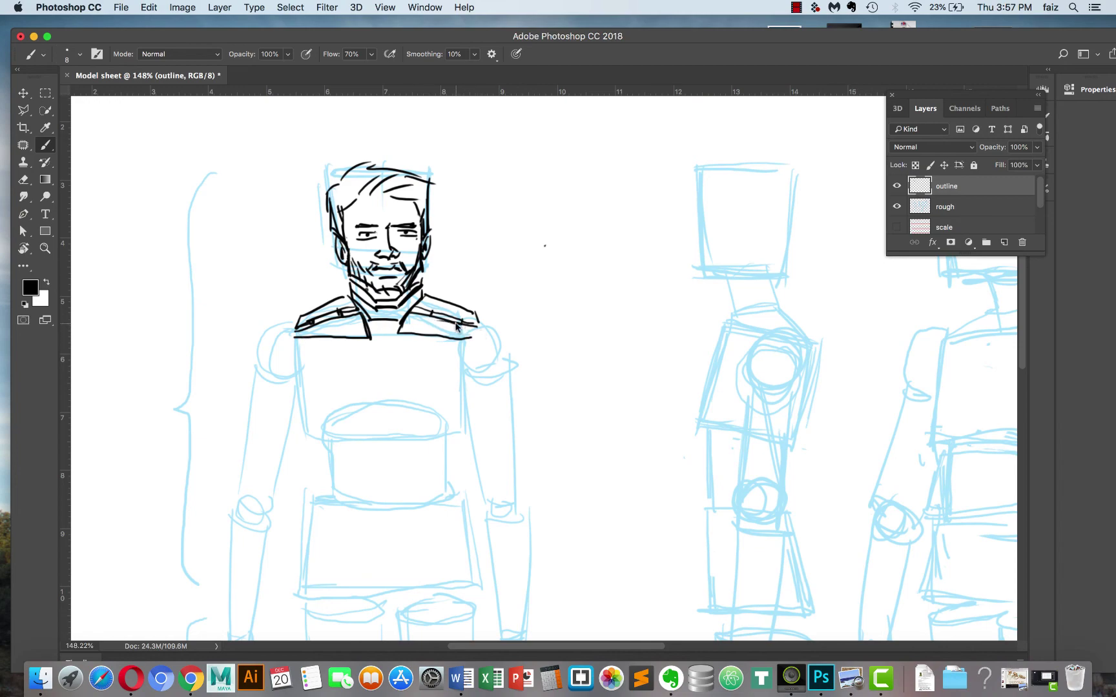
mouse_move(477, 324)
mouse_down()
mouse_move(483, 333)
mouse_move(458, 339)
mouse_up()
key(ctrl+Right)
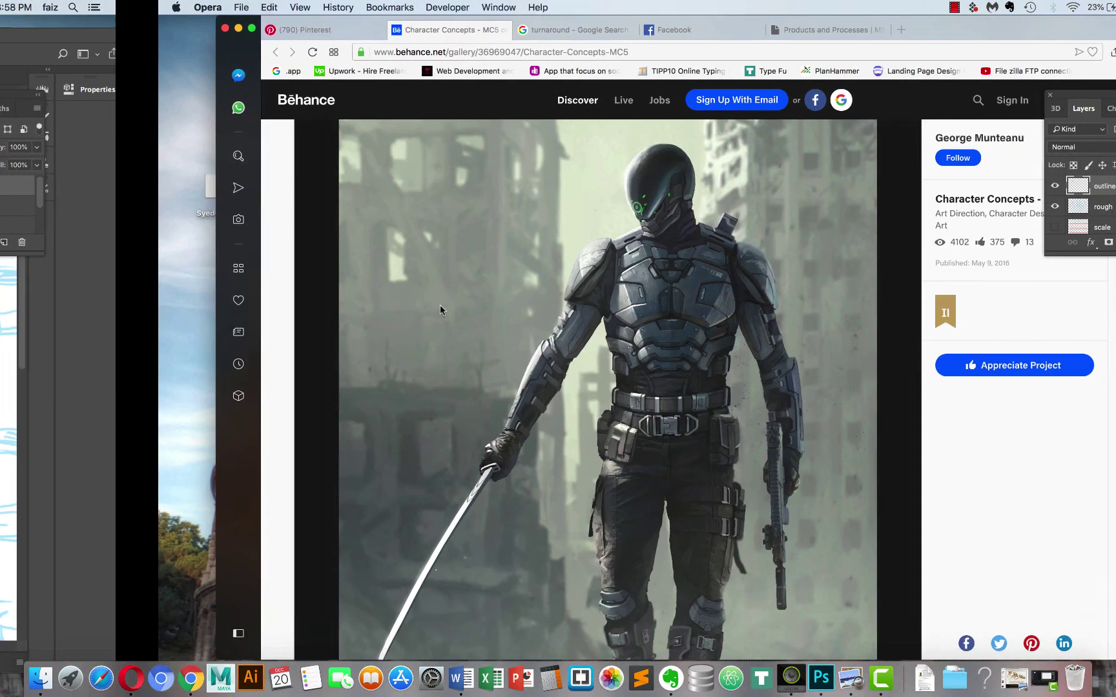
key(super+Tab)
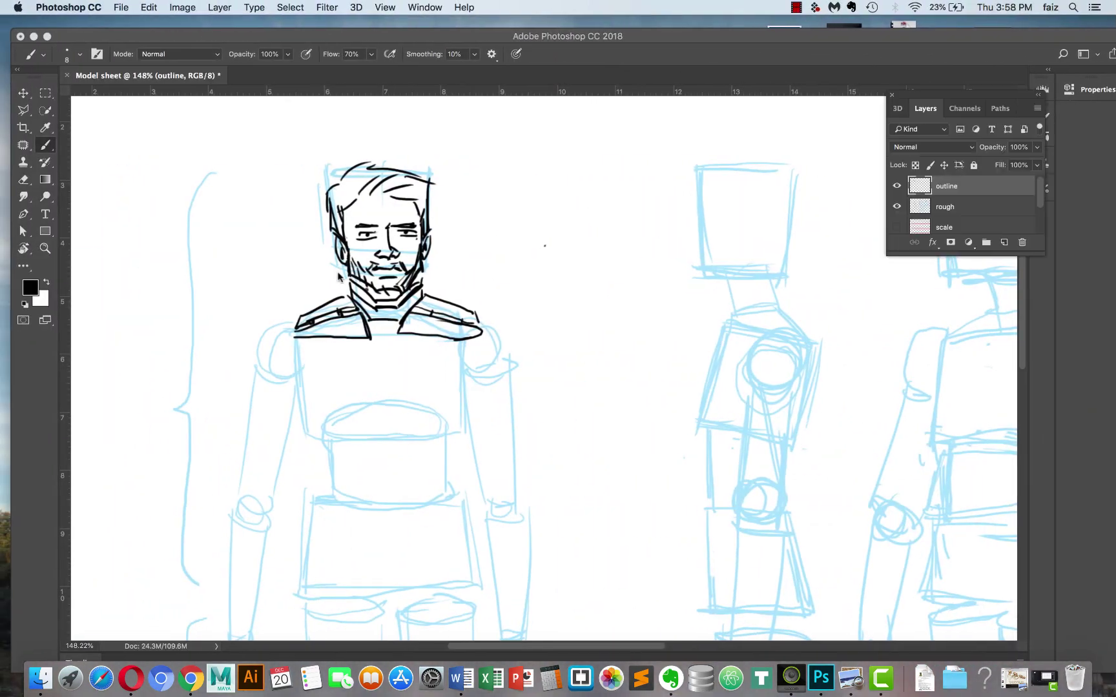
Add a curved armour pad over the left shoulder and zoom out to check the sheet.
mouse_move(263, 386)
mouse_down()
mouse_move(294, 335)
mouse_move(271, 319)
mouse_move(251, 374)
mouse_move(298, 318)
mouse_up()
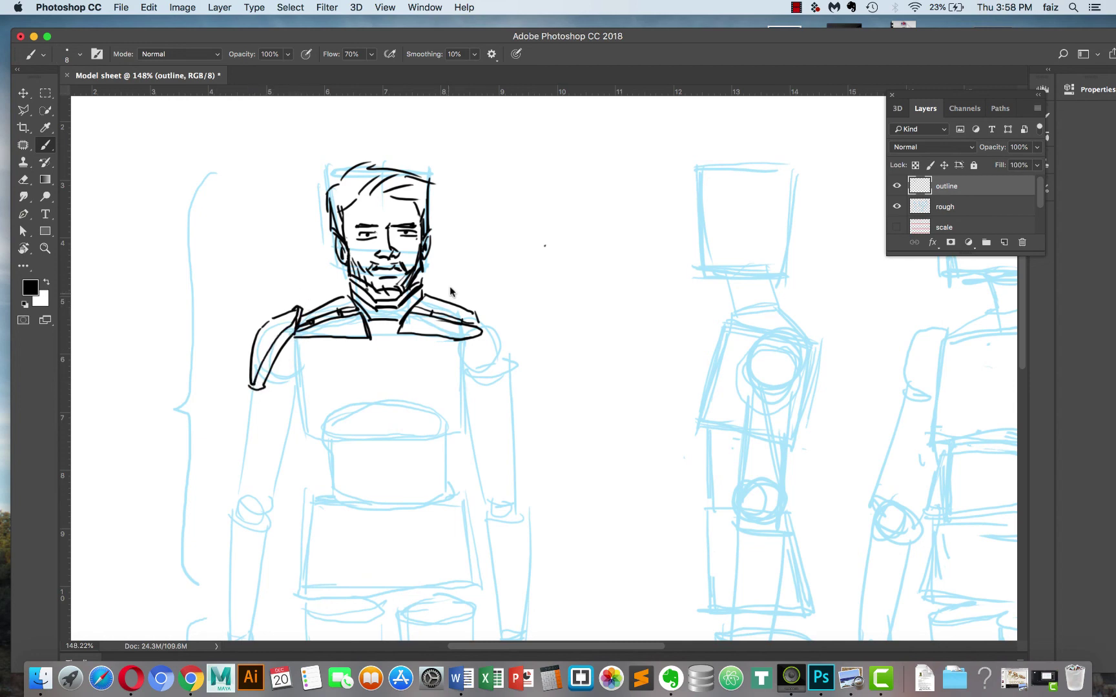
key(super+minus)
key(super+minus)
key(ctrl+Right)
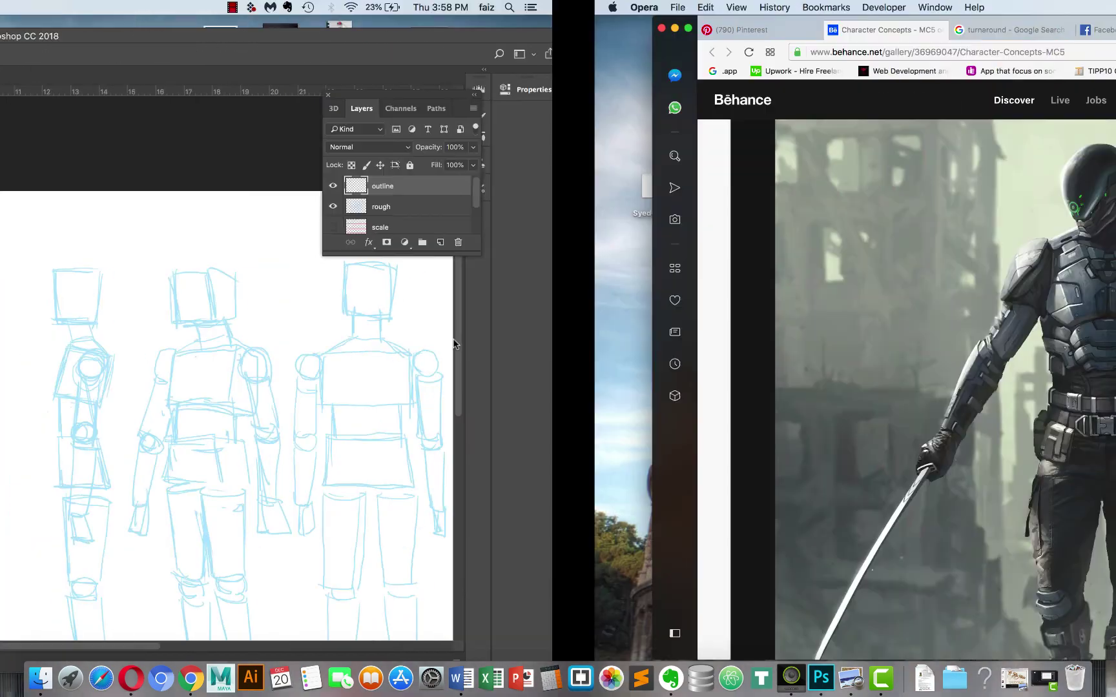
key(ctrl+Left)
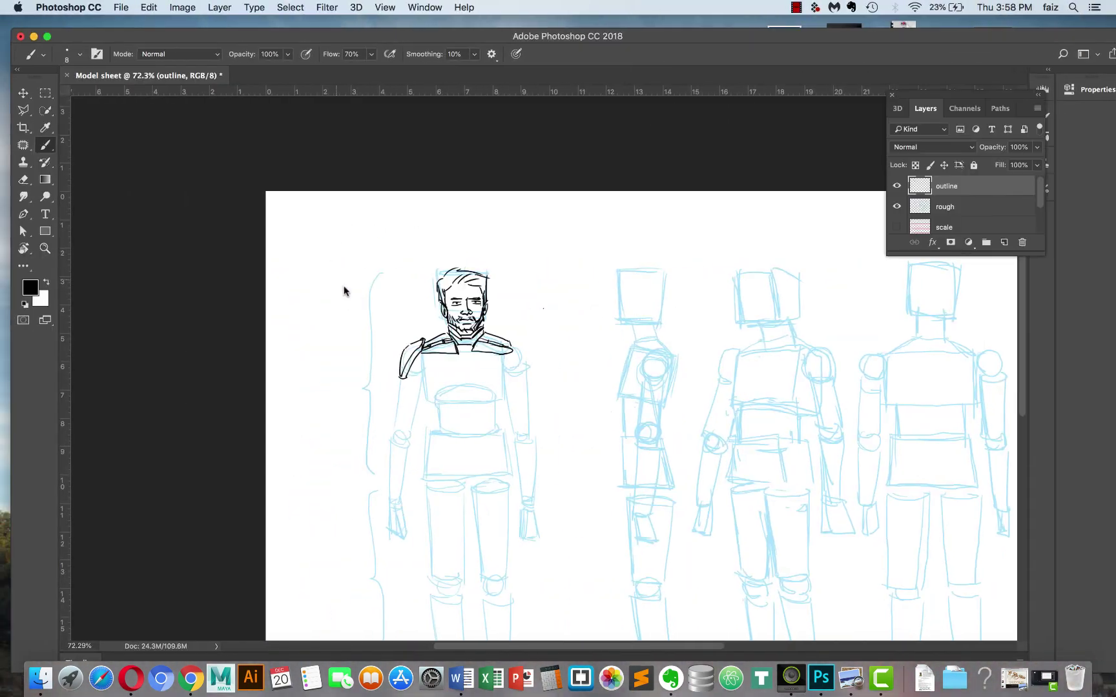
Ink the left upper arm as an armoured segment with inner, outer, top and bottom edges.
key(super+plus)
key(super+plus)
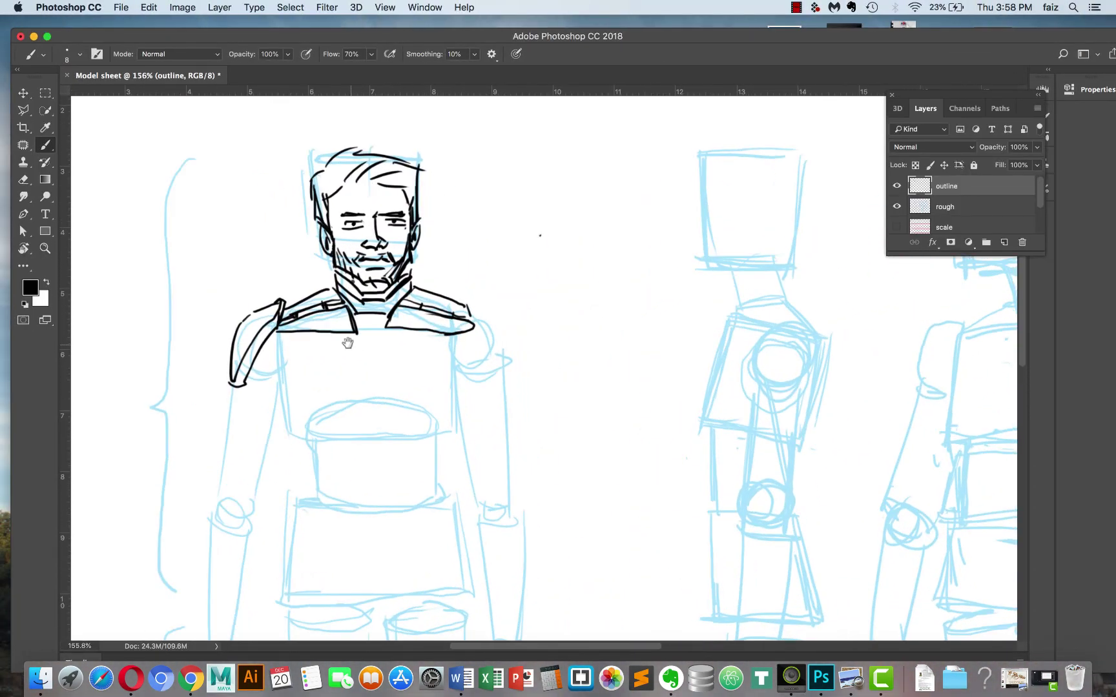
drag(348, 343, 361, 212)
drag(251, 248, 255, 260)
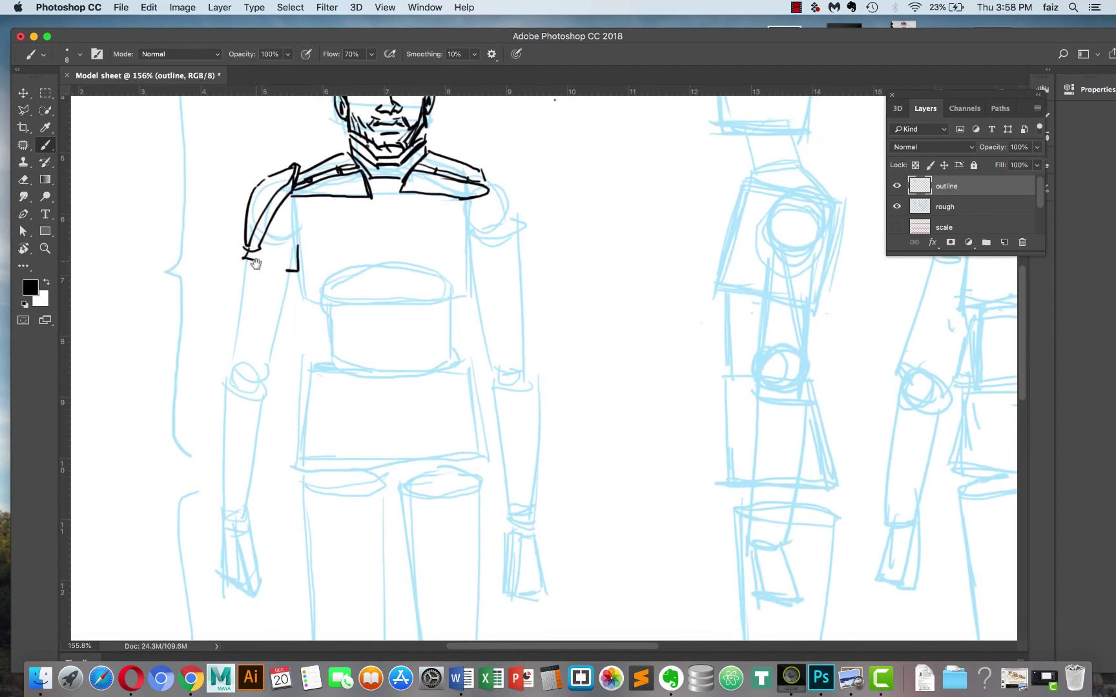
key(ctrl+Right)
key(ctrl+Left)
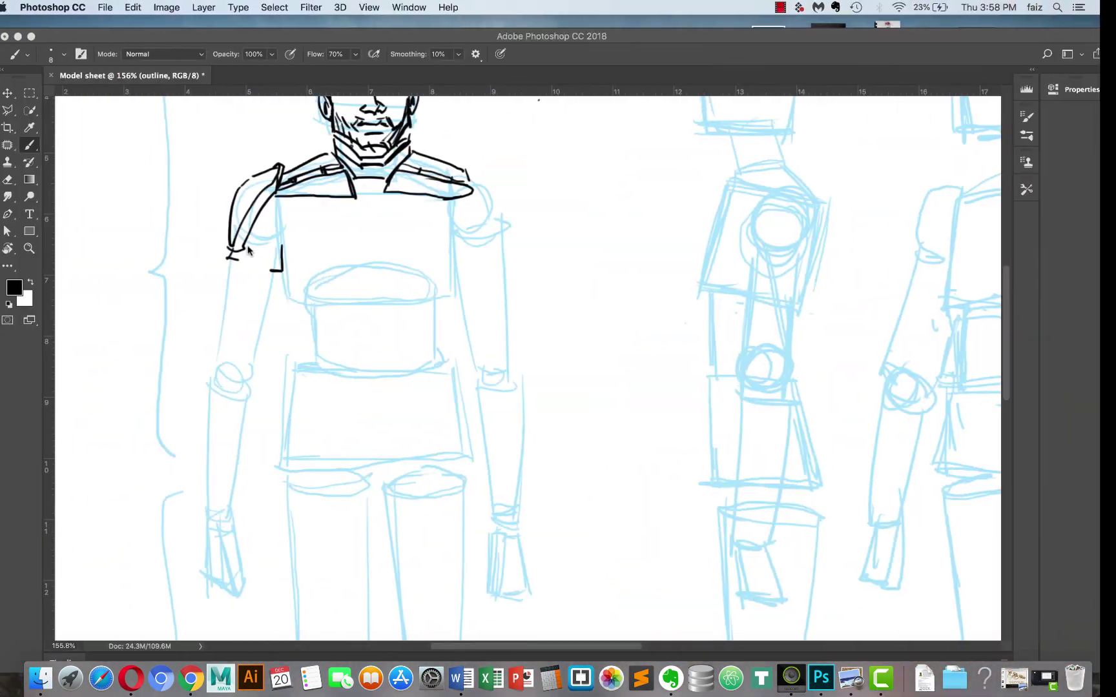
mouse_move(291, 278)
mouse_down()
mouse_move(266, 370)
mouse_move(241, 359)
mouse_up()
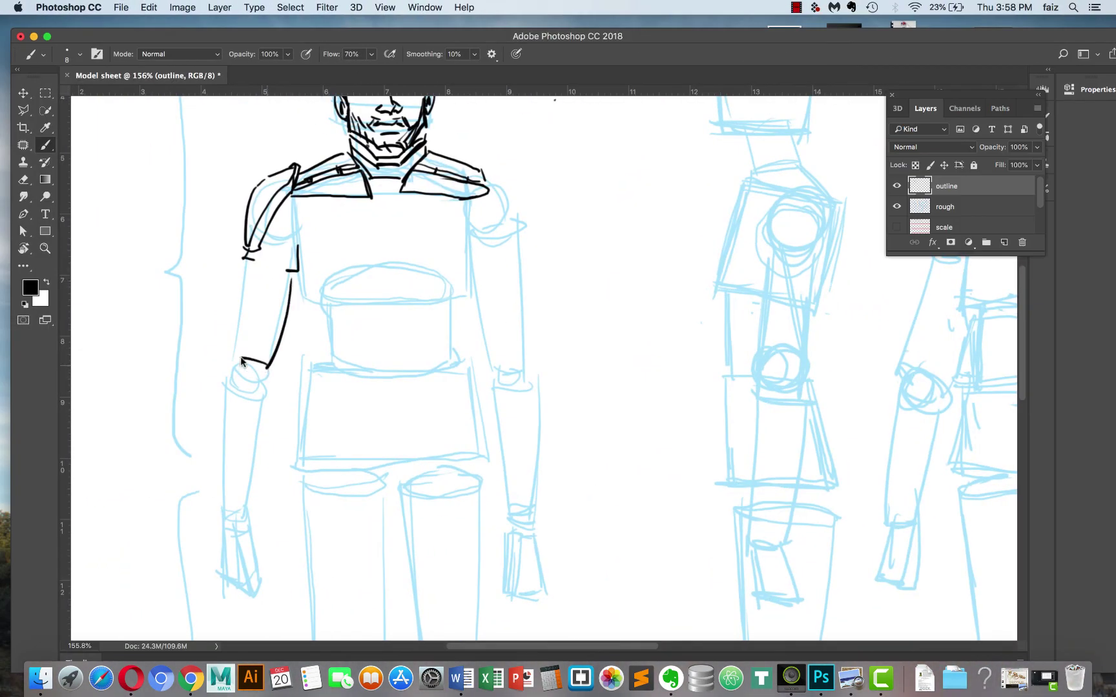
drag(244, 262, 233, 353)
drag(246, 259, 294, 274)
drag(235, 356, 270, 359)
key(ctrl+Right)
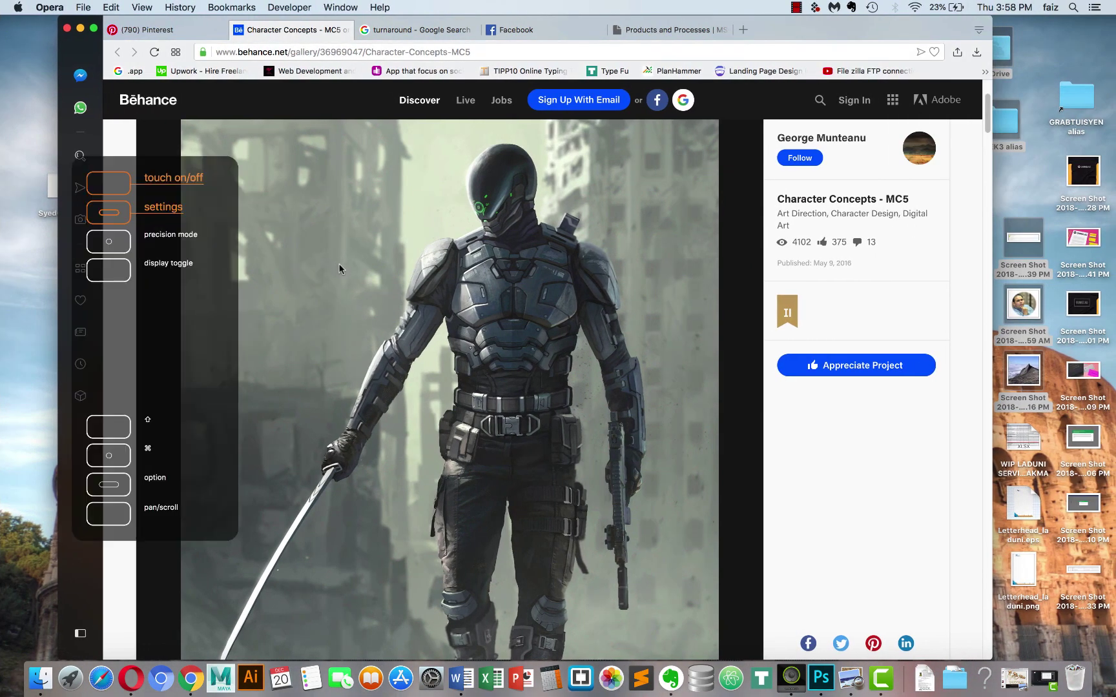
key(super+Tab)
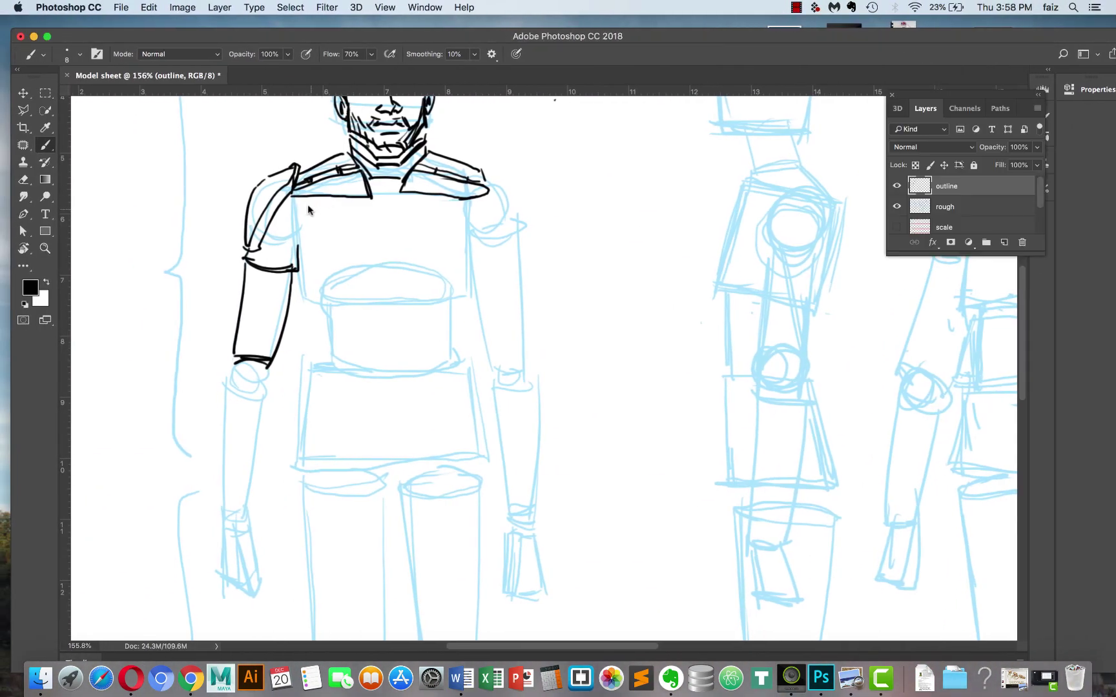
Ink the chest plate's left edge, undoing one stray stroke.
drag(301, 260, 302, 204)
mouse_move(299, 273)
mouse_down()
mouse_move(315, 311)
mouse_move(371, 280)
mouse_move(421, 277)
mouse_move(453, 313)
mouse_move(477, 278)
mouse_up()
key(super+z)
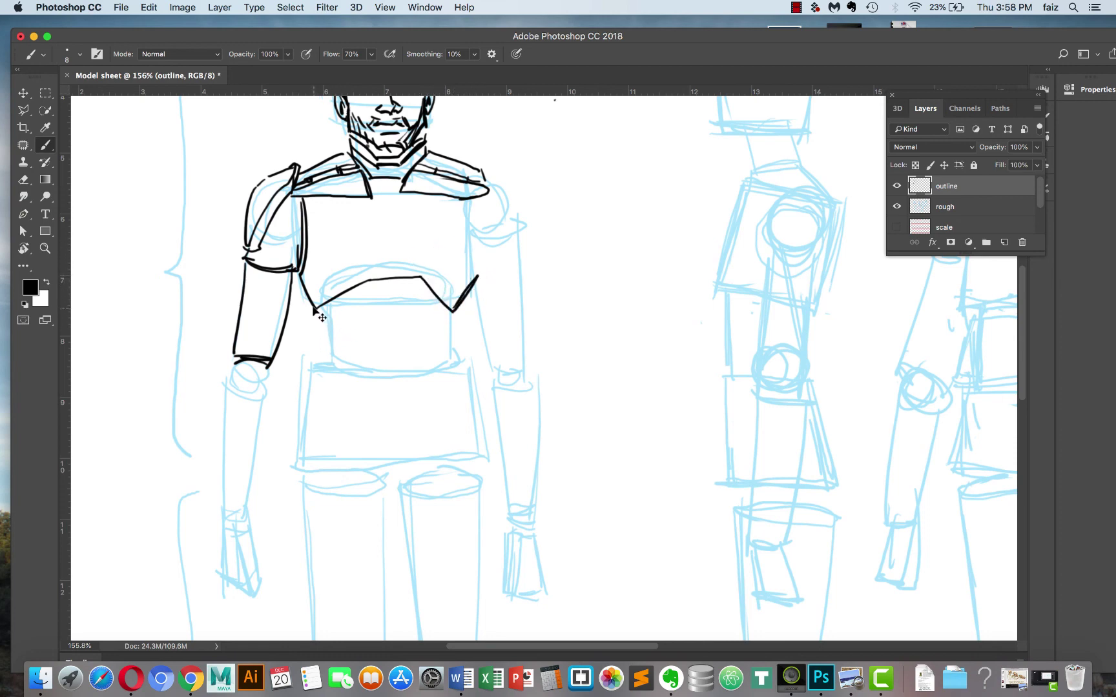
drag(315, 308, 319, 362)
key(super+Tab)
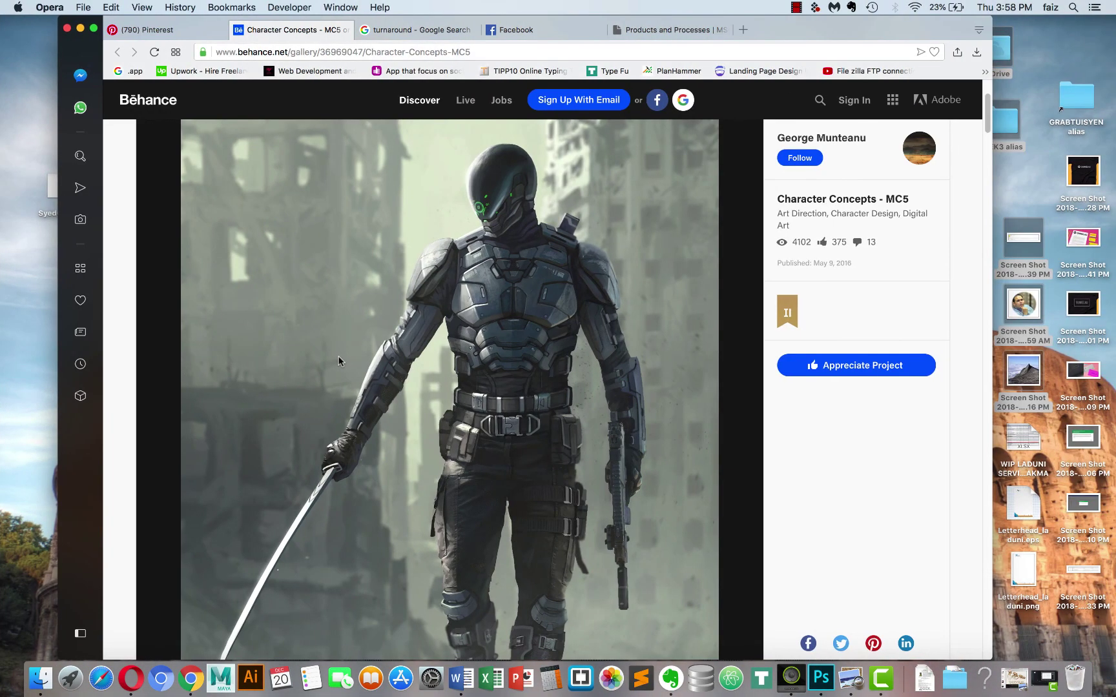
key(super+Tab)
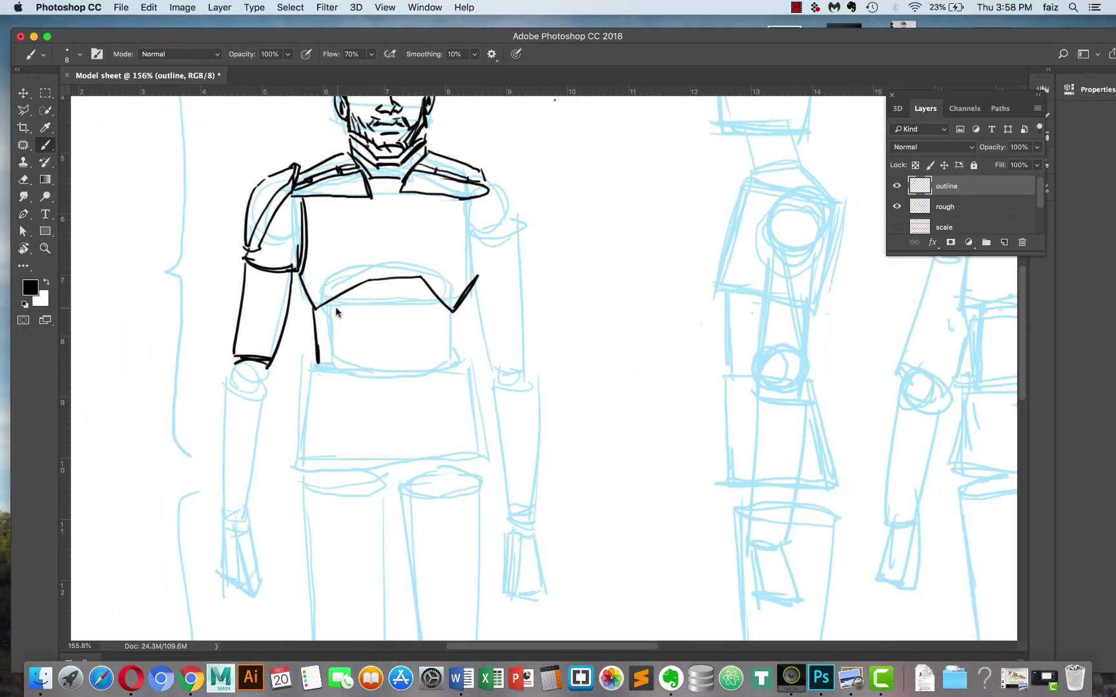
Erase the first chest-plate stroke and redraw the chest plate's lower edge.
mouse_move(336, 311)
mouse_down()
mouse_move(363, 287)
mouse_move(399, 282)
mouse_move(420, 284)
mouse_move(451, 316)
mouse_up()
key(e)
mouse_move(369, 287)
mouse_down()
mouse_move(404, 279)
mouse_move(452, 315)
mouse_up()
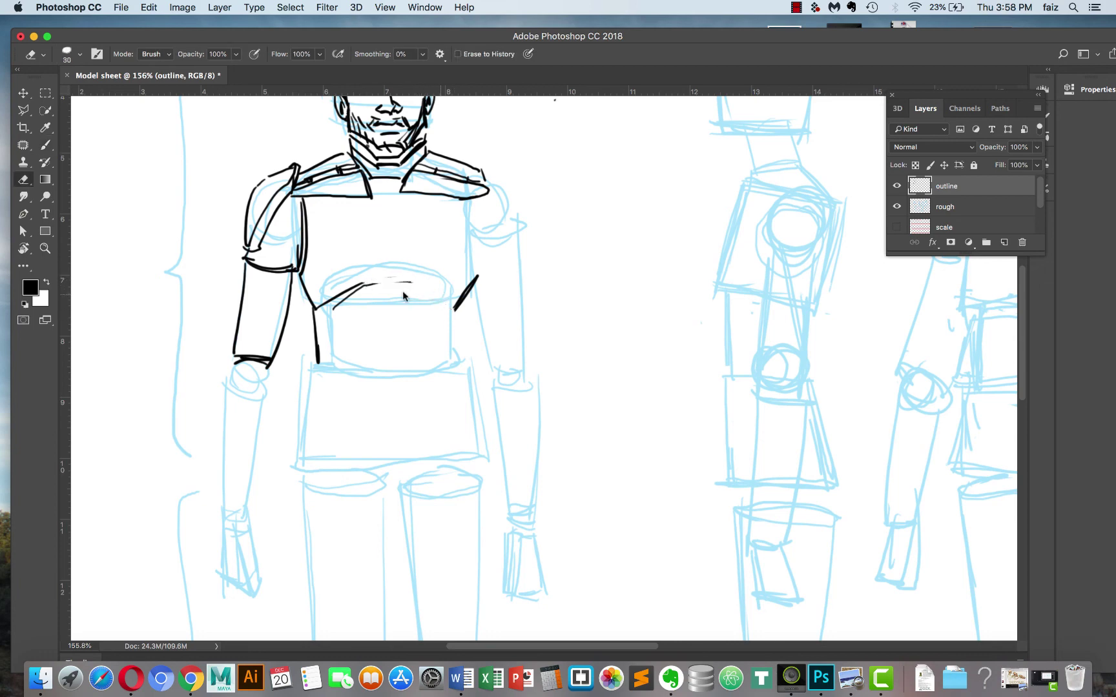
drag(338, 302, 376, 281)
key(b)
scroll(354, 296, down, 5)
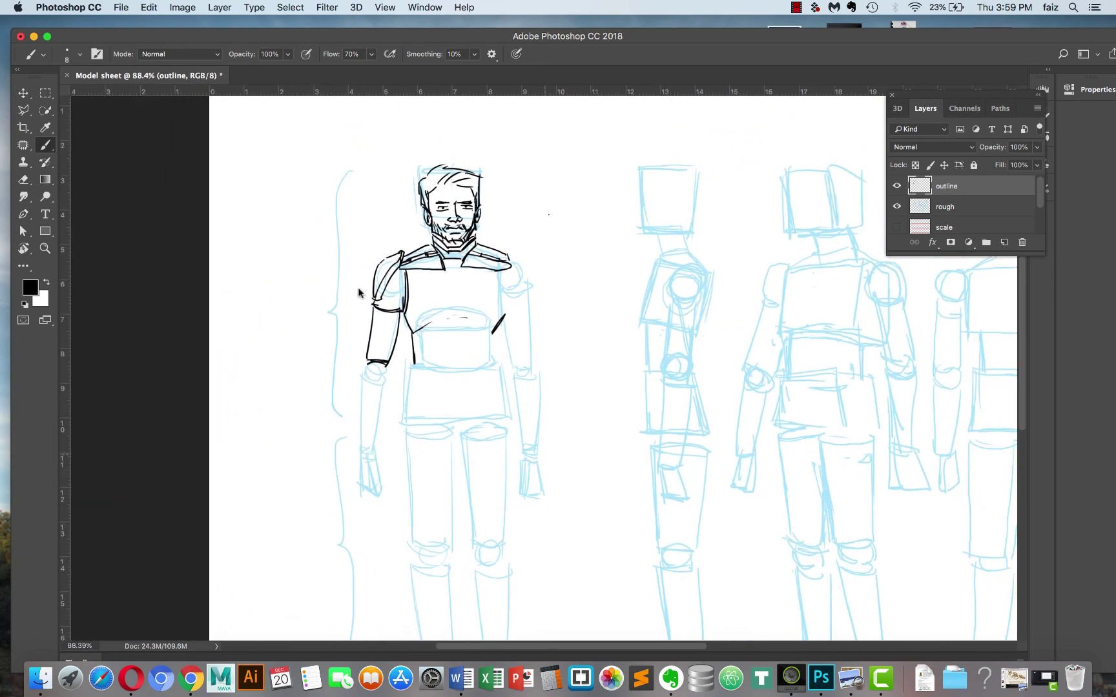
scroll(418, 349, up, 3)
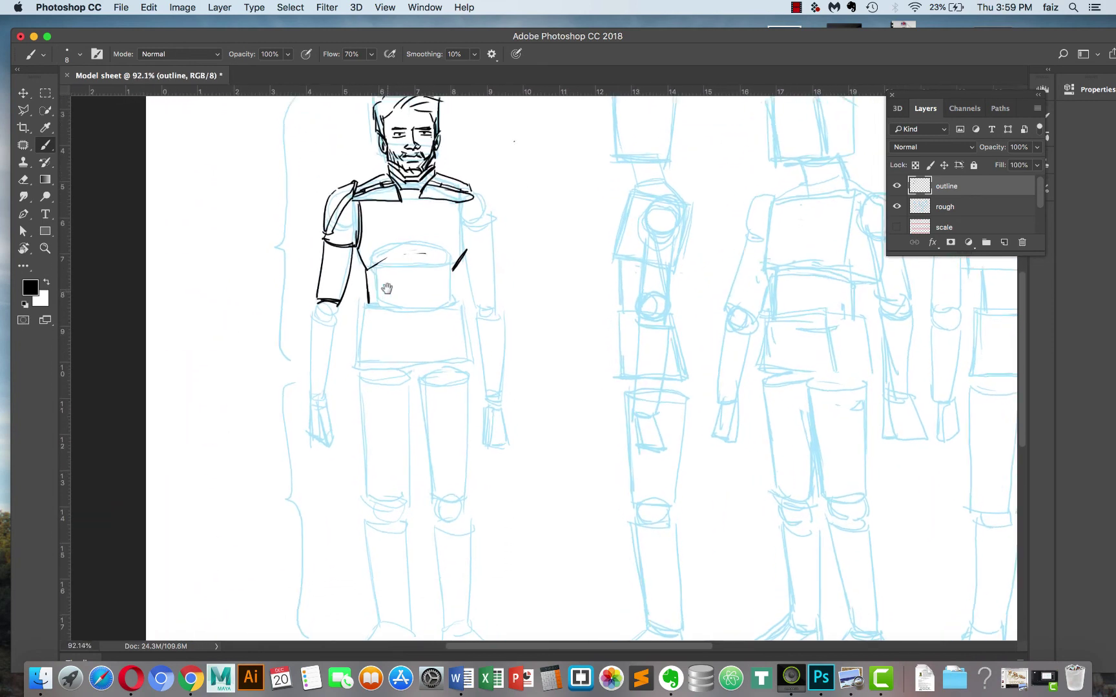
mouse_move(326, 238)
mouse_down()
mouse_move(389, 215)
mouse_move(424, 246)
mouse_move(432, 233)
mouse_move(437, 280)
mouse_up()
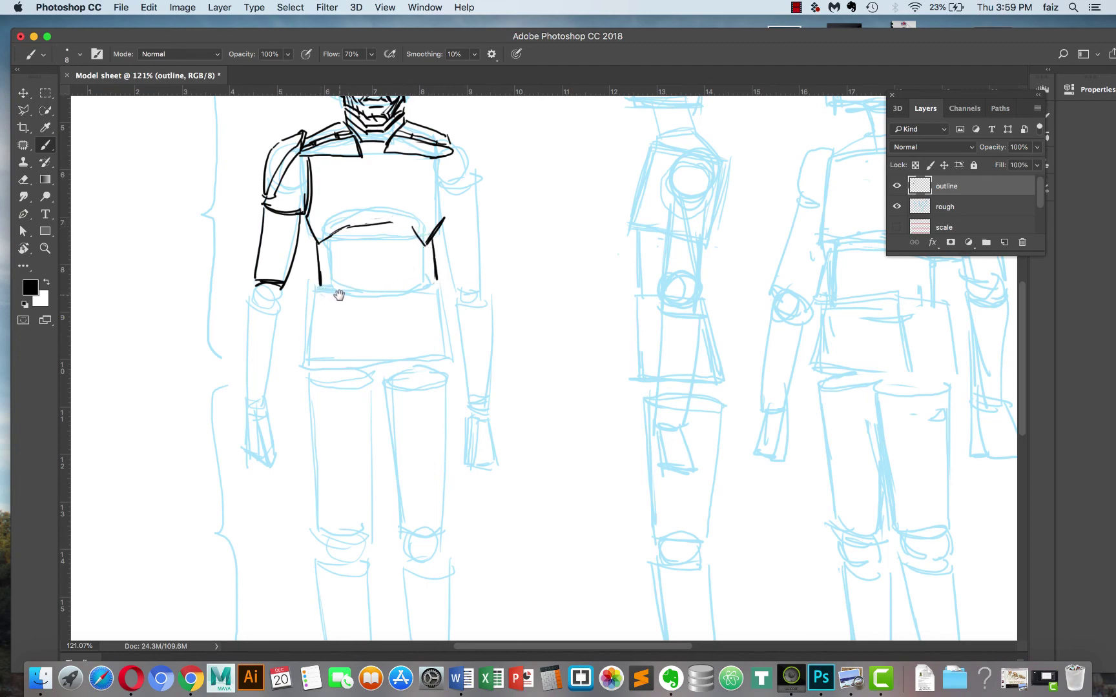
Ink the abdominal panel with its left side, curved bands and top edge.
key(super+Tab)
key(super+Tab)
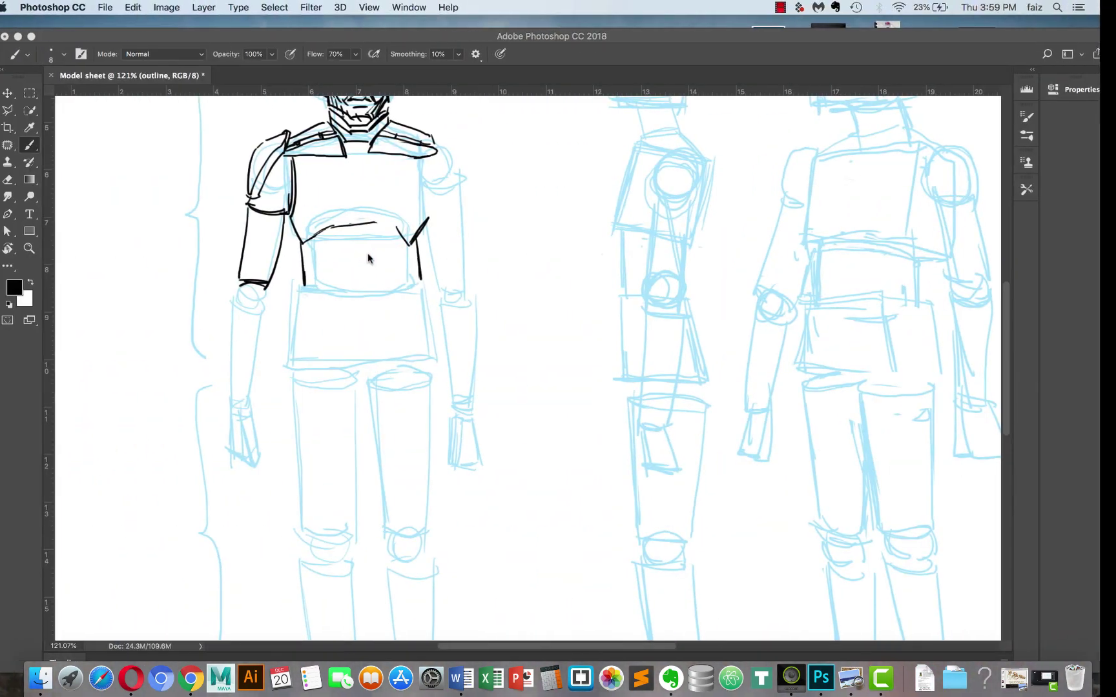
mouse_move(335, 249)
mouse_down()
mouse_move(332, 287)
mouse_move(357, 297)
mouse_move(426, 274)
mouse_up()
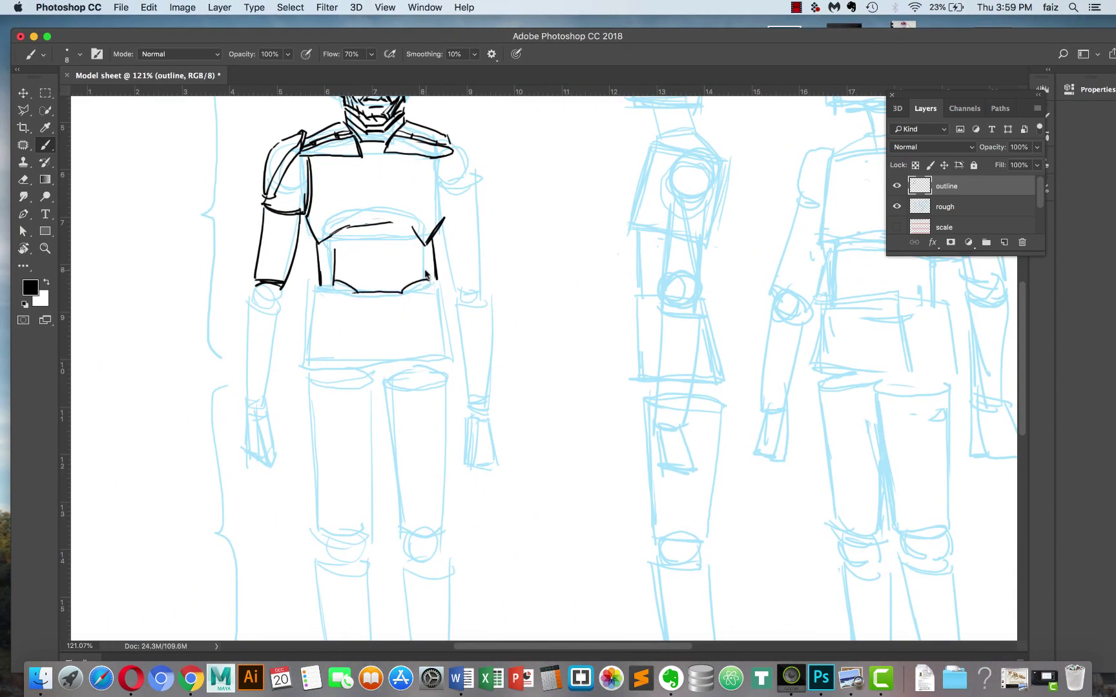
mouse_move(334, 272)
mouse_down()
mouse_move(425, 274)
mouse_move(421, 245)
mouse_move(428, 287)
mouse_up()
mouse_move(334, 255)
mouse_down()
mouse_move(401, 265)
mouse_move(427, 248)
mouse_up()
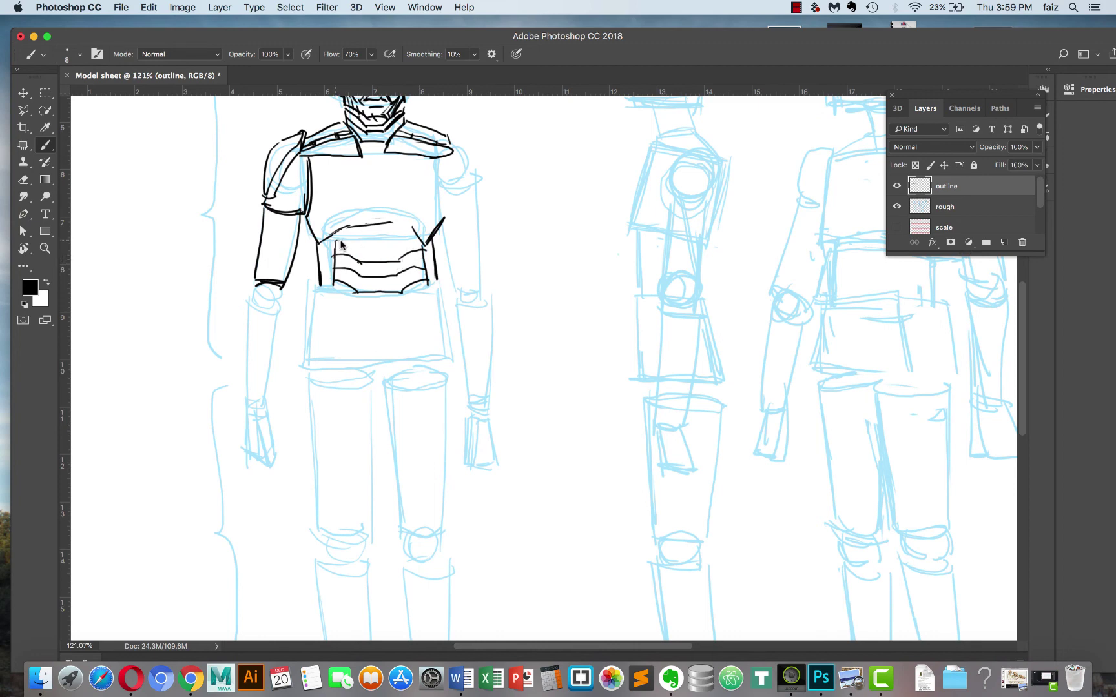
drag(338, 241, 361, 247)
drag(360, 251, 415, 240)
drag(347, 229, 414, 228)
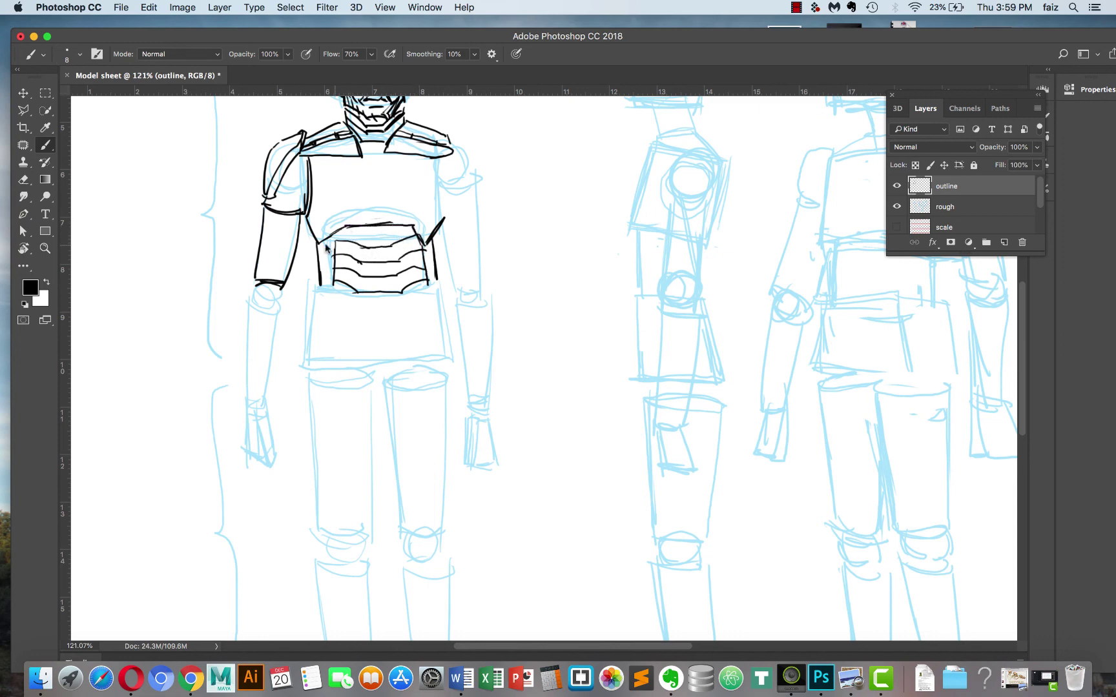
Ink a doubled centre line down the chest, a collar diagonal and the torso's right side.
drag(379, 159, 381, 222)
drag(371, 159, 373, 215)
mouse_move(378, 173)
mouse_down()
mouse_move(396, 155)
mouse_move(443, 167)
mouse_move(446, 218)
mouse_up()
drag(442, 171, 450, 220)
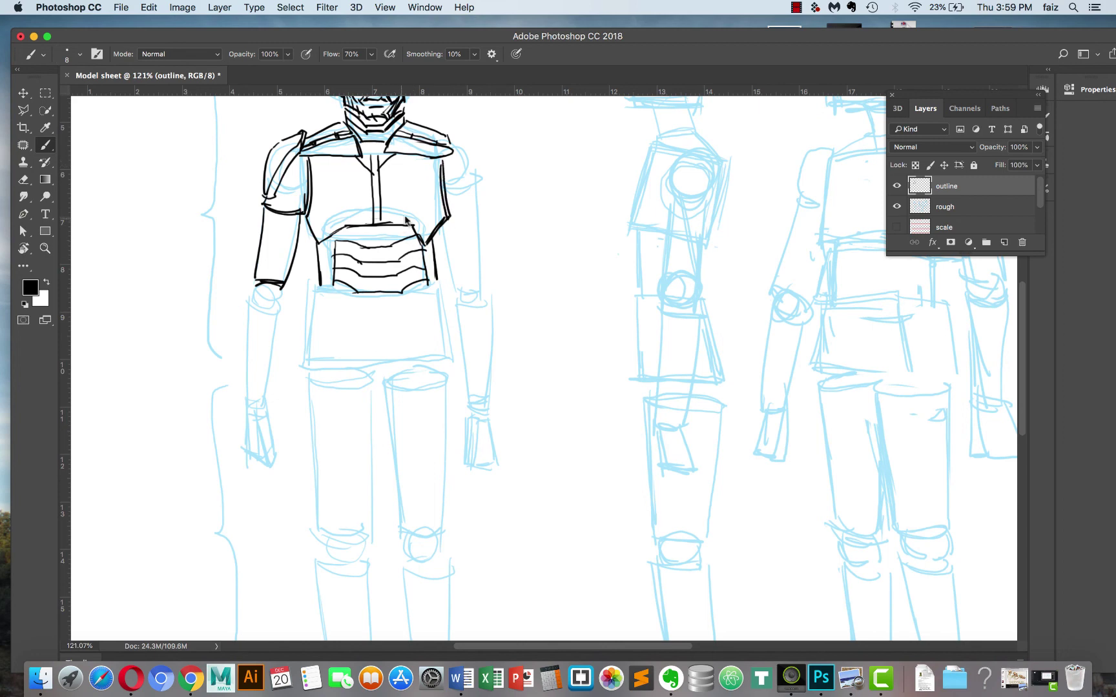
Ink the left forearm guard with its wrist cuff and begin the hand below it.
scroll(398, 279, down, 3)
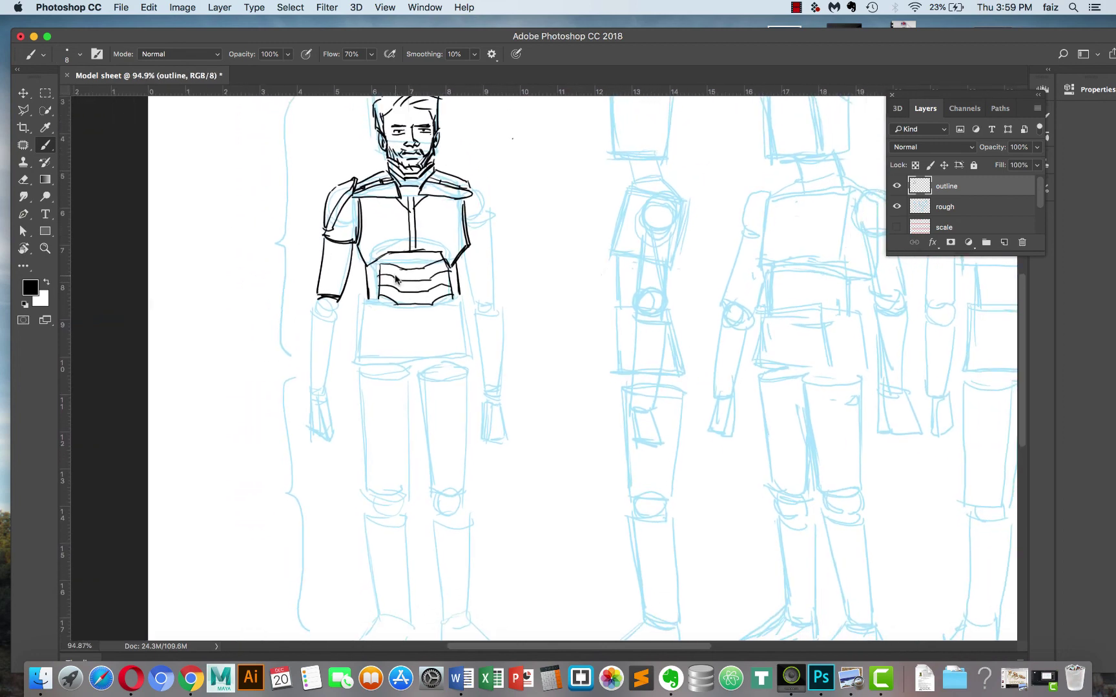
scroll(388, 284, up, 2)
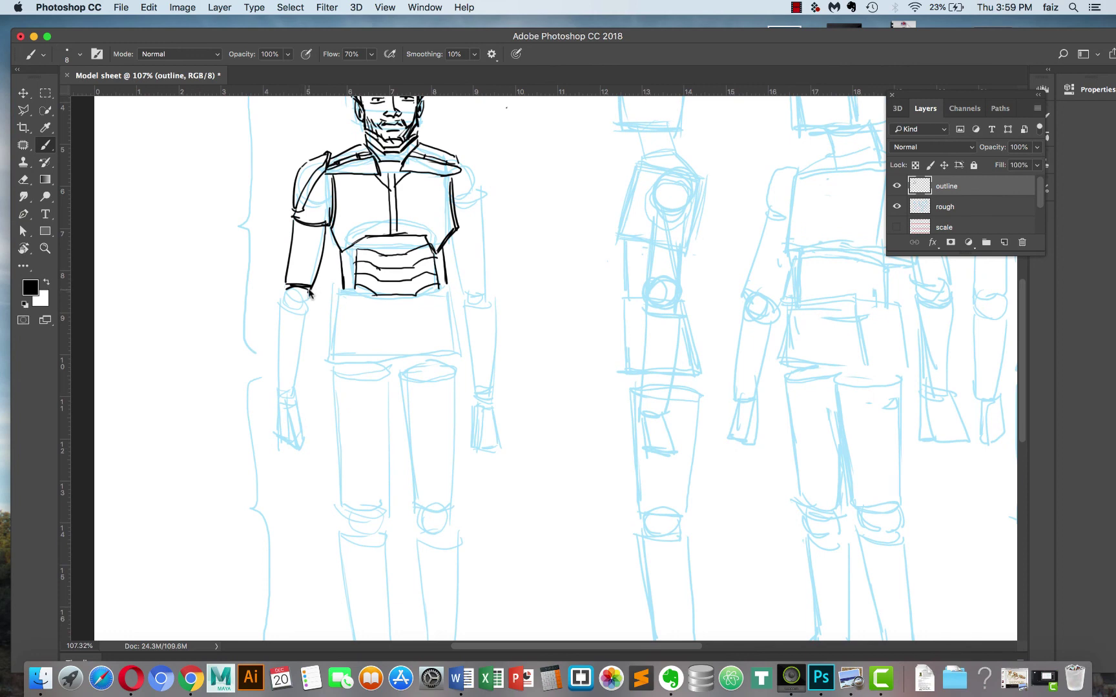
mouse_move(332, 225)
mouse_down()
mouse_move(308, 323)
mouse_move(277, 301)
mouse_move(287, 321)
mouse_move(310, 323)
mouse_move(277, 309)
mouse_move(285, 401)
mouse_move(315, 394)
mouse_move(293, 374)
mouse_move(316, 384)
mouse_move(311, 328)
mouse_up()
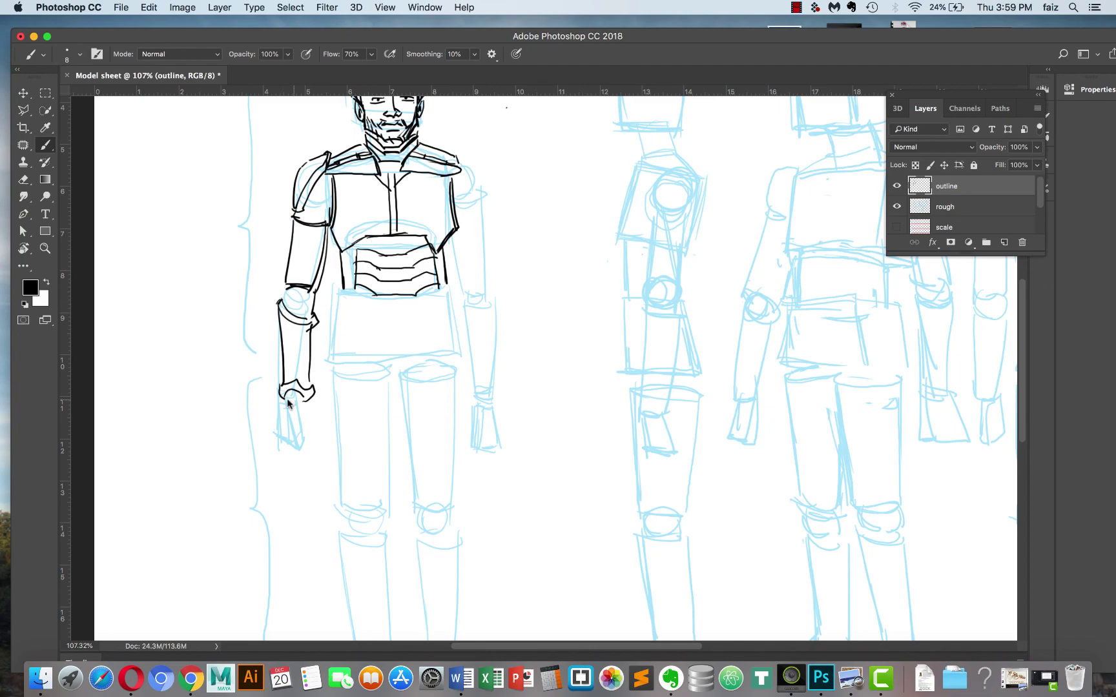
key(ctrl+Right)
key(ctrl+Left)
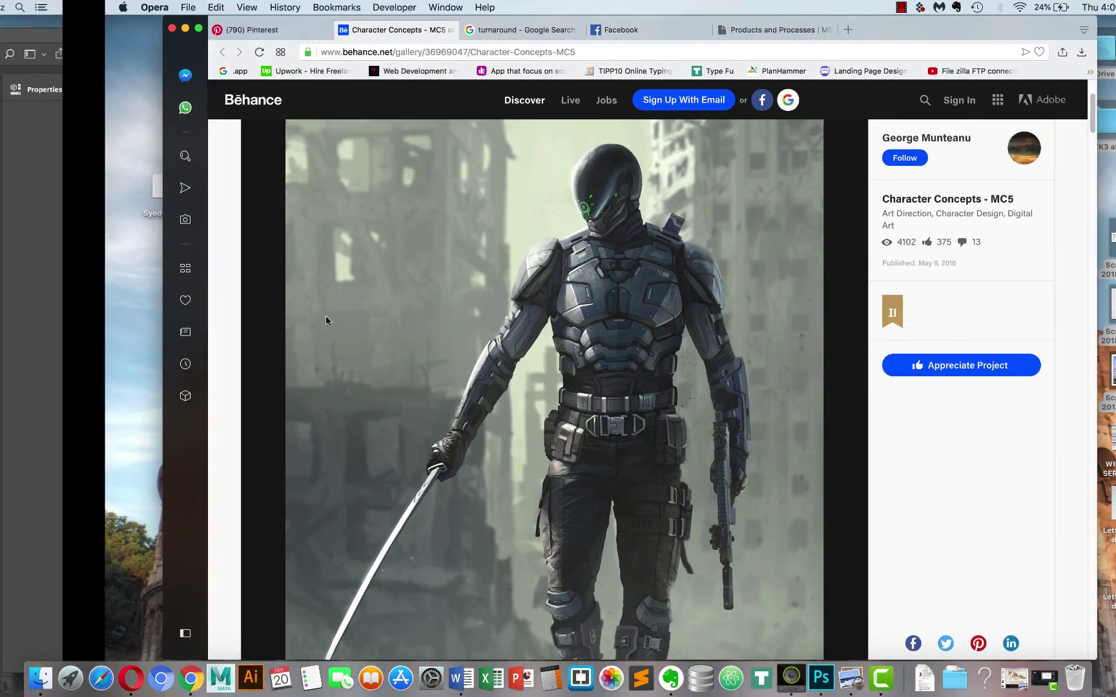
key(ctrl+Left)
mouse_move(285, 396)
mouse_down()
mouse_move(311, 421)
mouse_move(306, 432)
mouse_move(315, 420)
mouse_move(309, 455)
mouse_move(306, 422)
mouse_move(299, 444)
mouse_up()
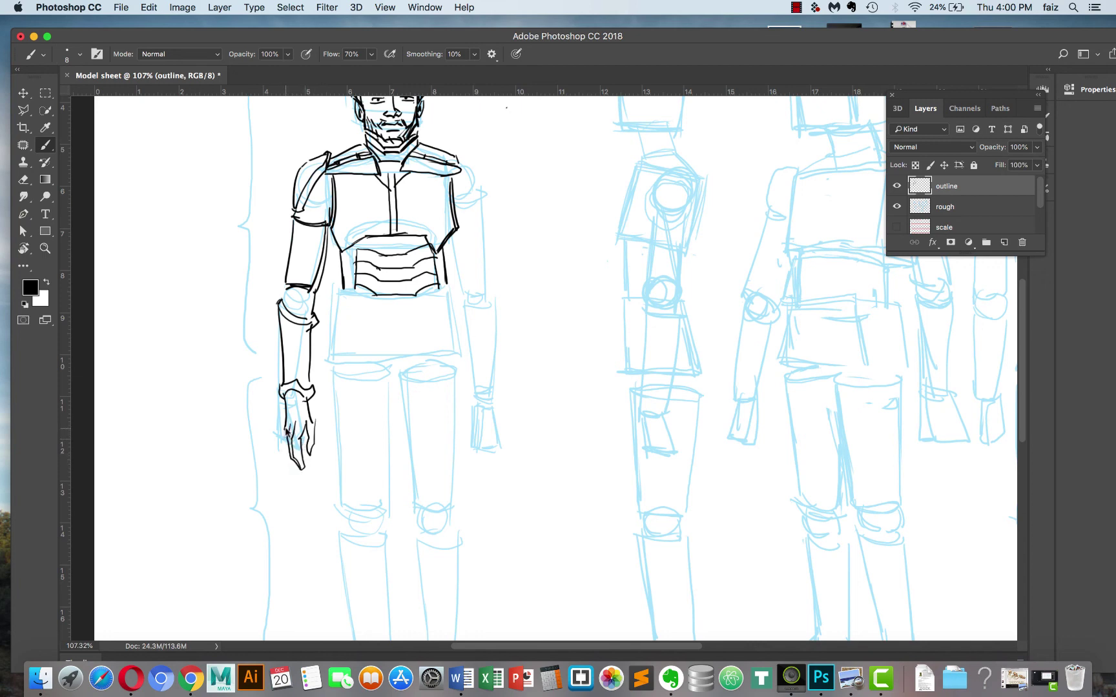
Ink both side edges of the belt plate, the curve beneath it and the belt's top edge.
scroll(346, 367, down, 3)
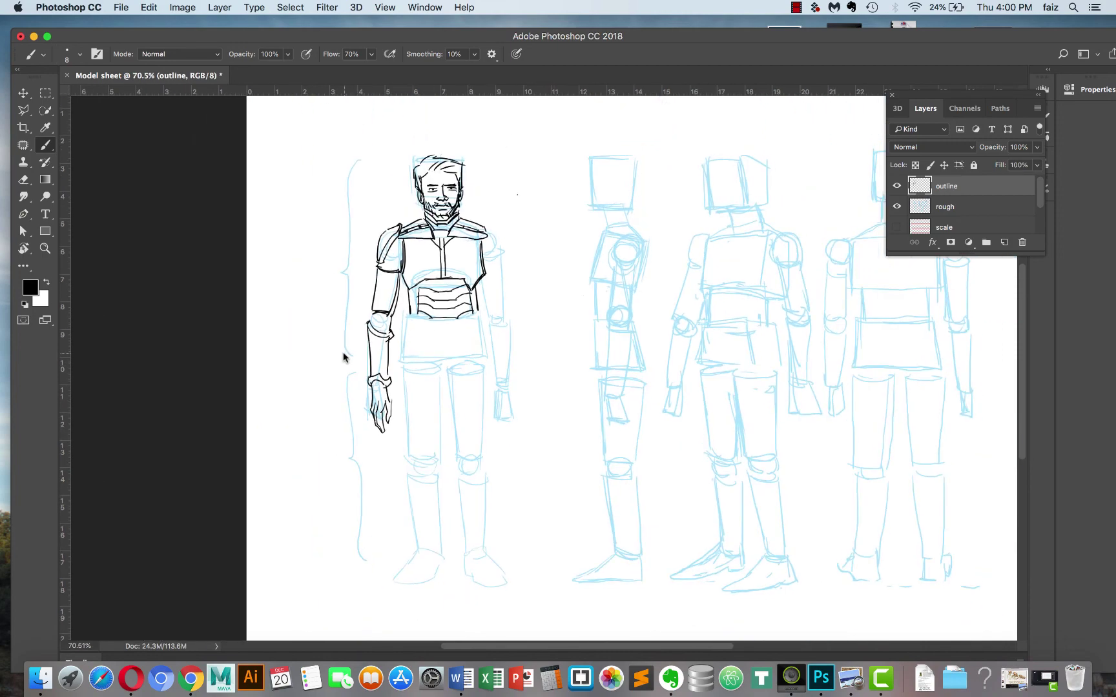
scroll(354, 339, up, 3)
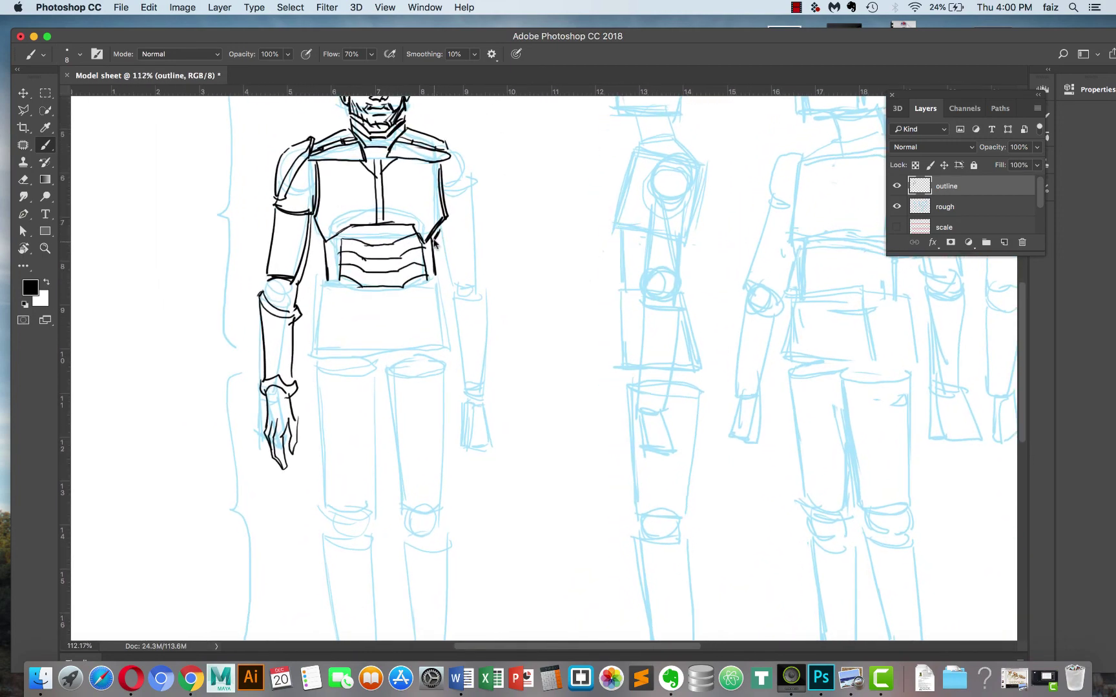
drag(435, 244, 435, 270)
drag(326, 271, 327, 288)
mouse_move(324, 303)
mouse_down()
mouse_move(374, 317)
mouse_move(439, 303)
mouse_up()
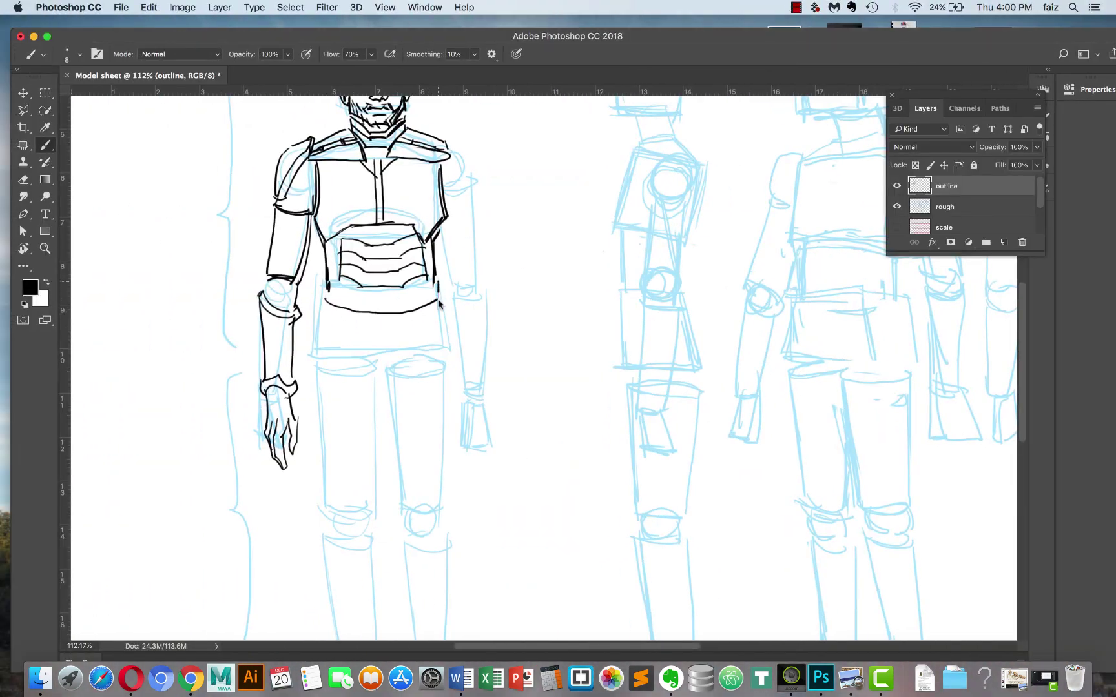
drag(327, 295, 439, 286)
Ink the outer and inner lines of the left thigh down to the knee.
scroll(485, 323, down, 2)
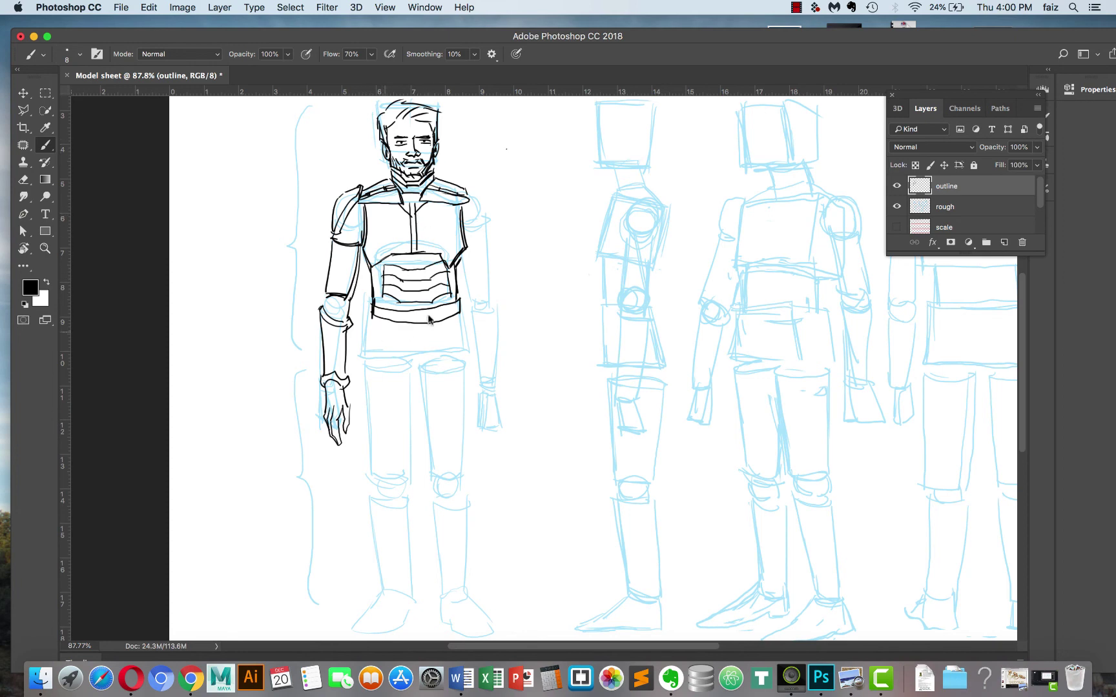
mouse_move(441, 254)
mouse_down()
mouse_move(448, 333)
mouse_move(443, 213)
mouse_up()
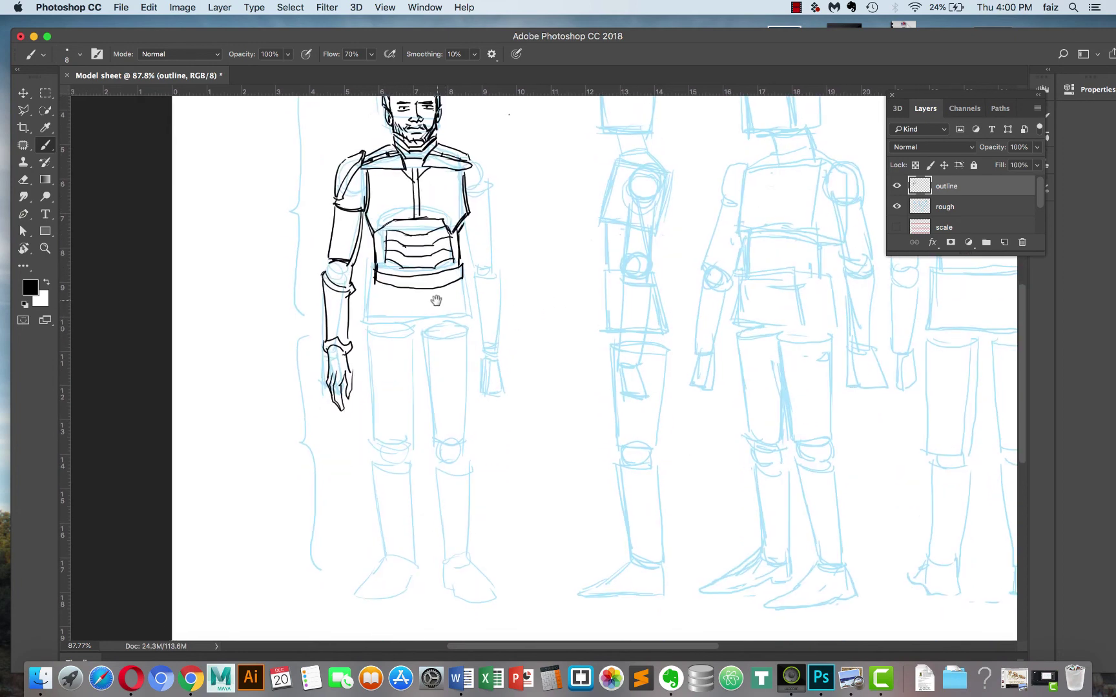
mouse_move(436, 300)
mouse_down()
mouse_move(375, 268)
mouse_move(374, 305)
mouse_move(426, 327)
mouse_move(444, 306)
mouse_move(427, 337)
mouse_up()
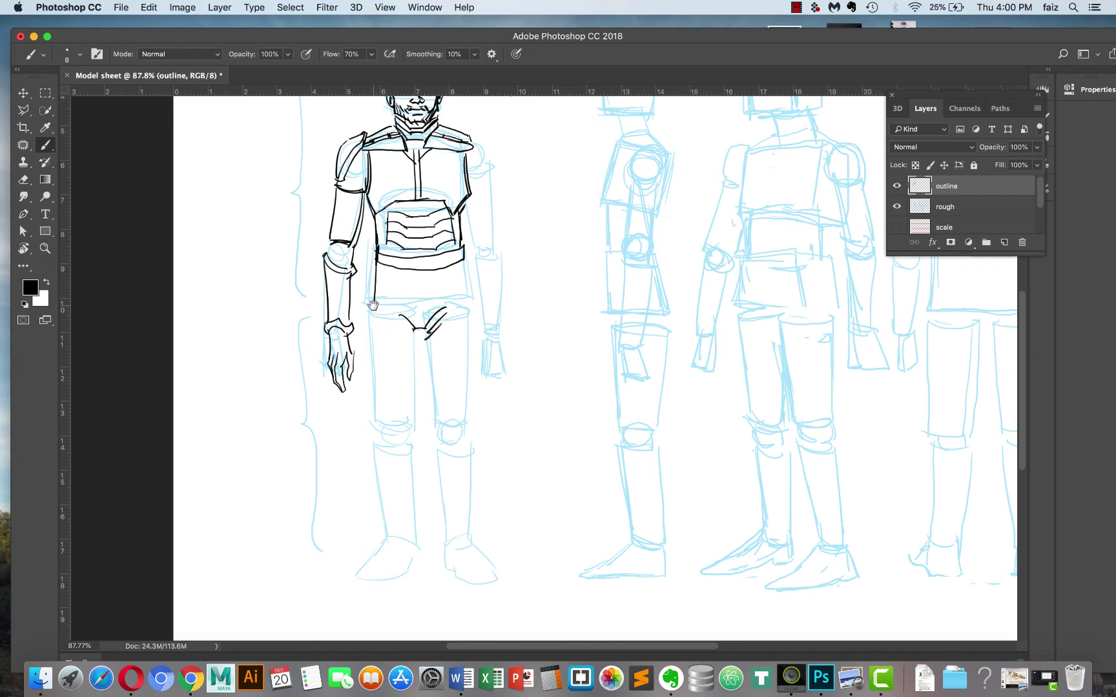
drag(370, 312, 378, 430)
drag(419, 330, 408, 437)
Ink the right thigh's inner line, redrawing it after an undo, and the right side of the hips.
drag(426, 328, 440, 437)
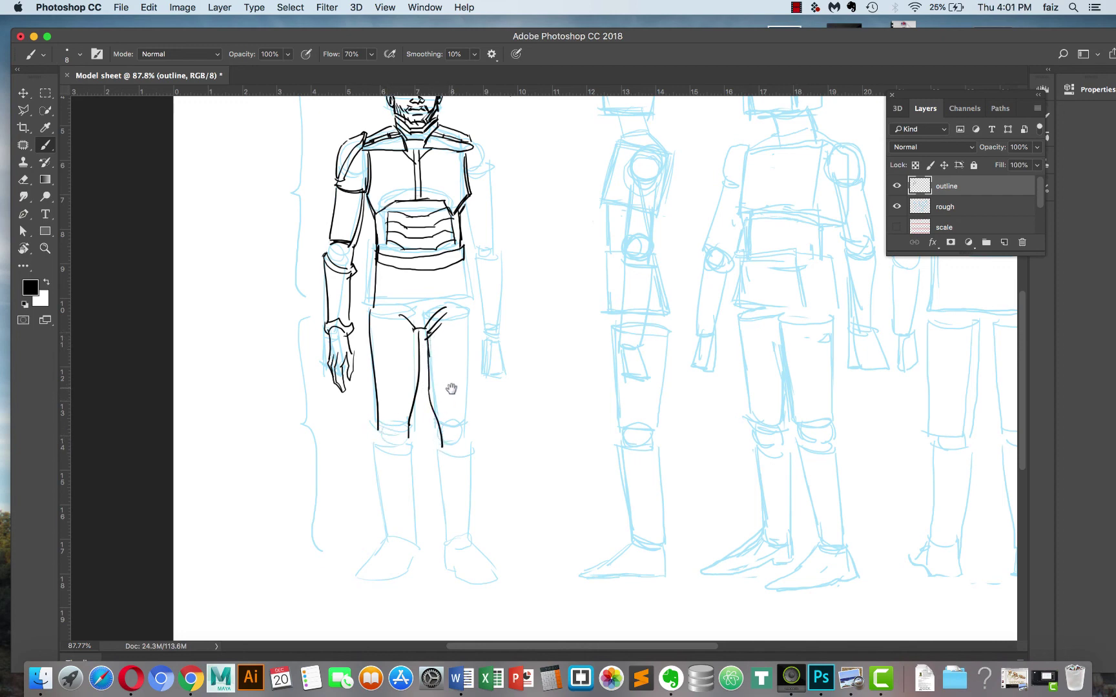
key(super+z)
drag(429, 353, 442, 436)
drag(463, 257, 466, 444)
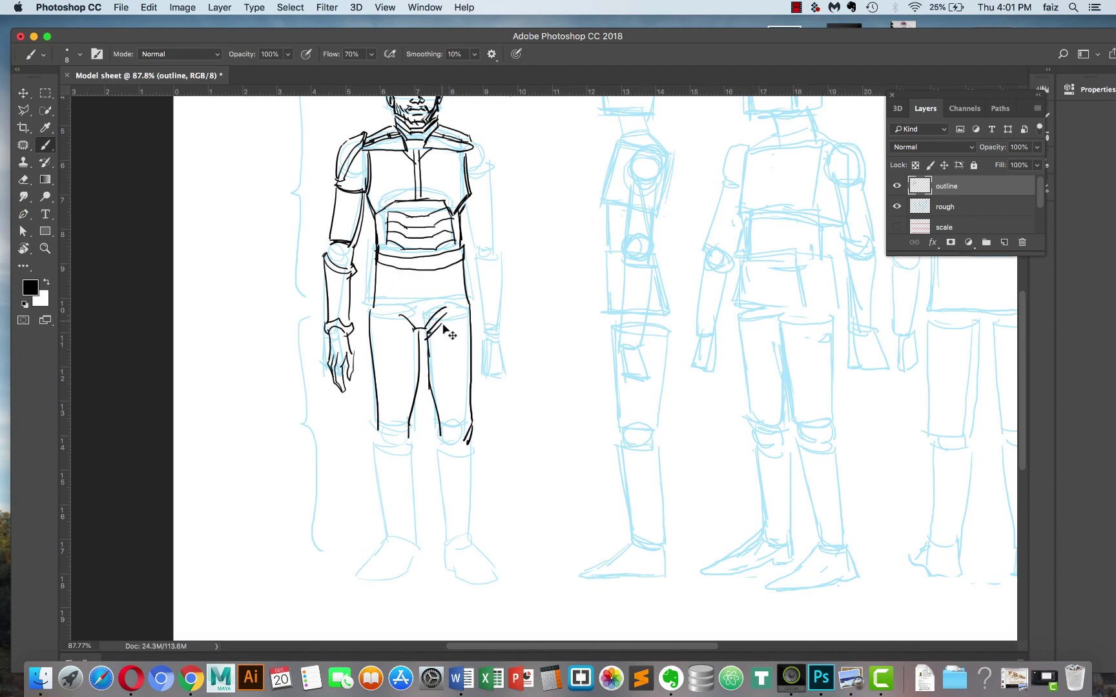
scroll(439, 333, down, 2)
scroll(438, 330, down, 1)
scroll(427, 339, up, 4)
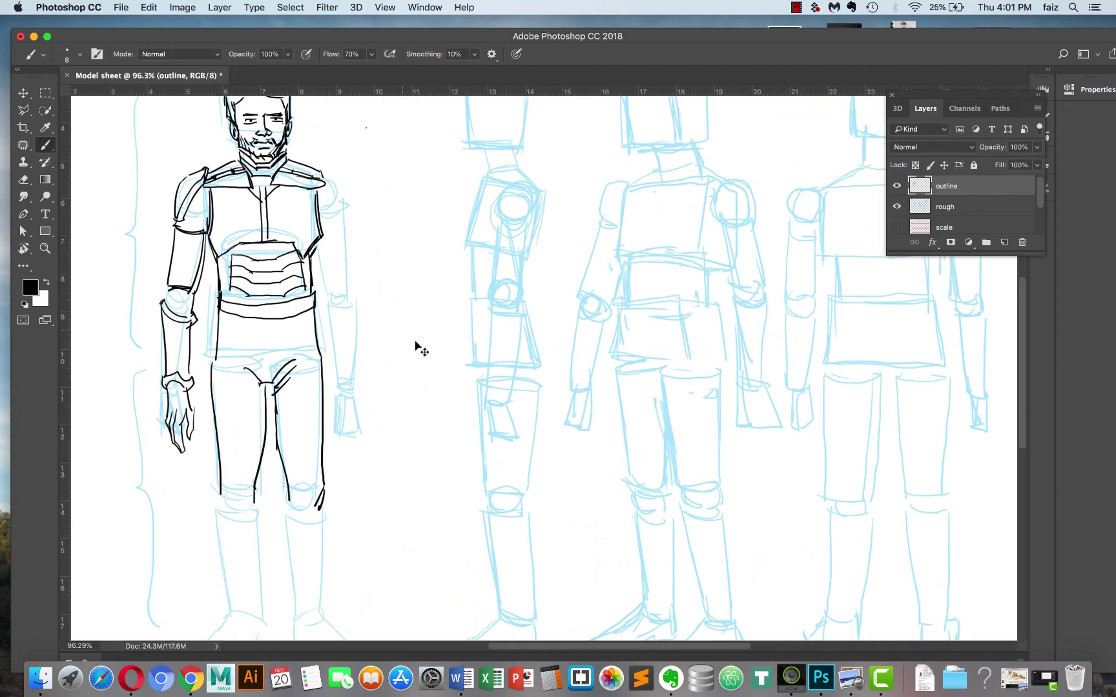
Draw a diagonal strap with a hooked-flap holster at the left hip and a pouch on the belt.
drag(298, 317, 394, 296)
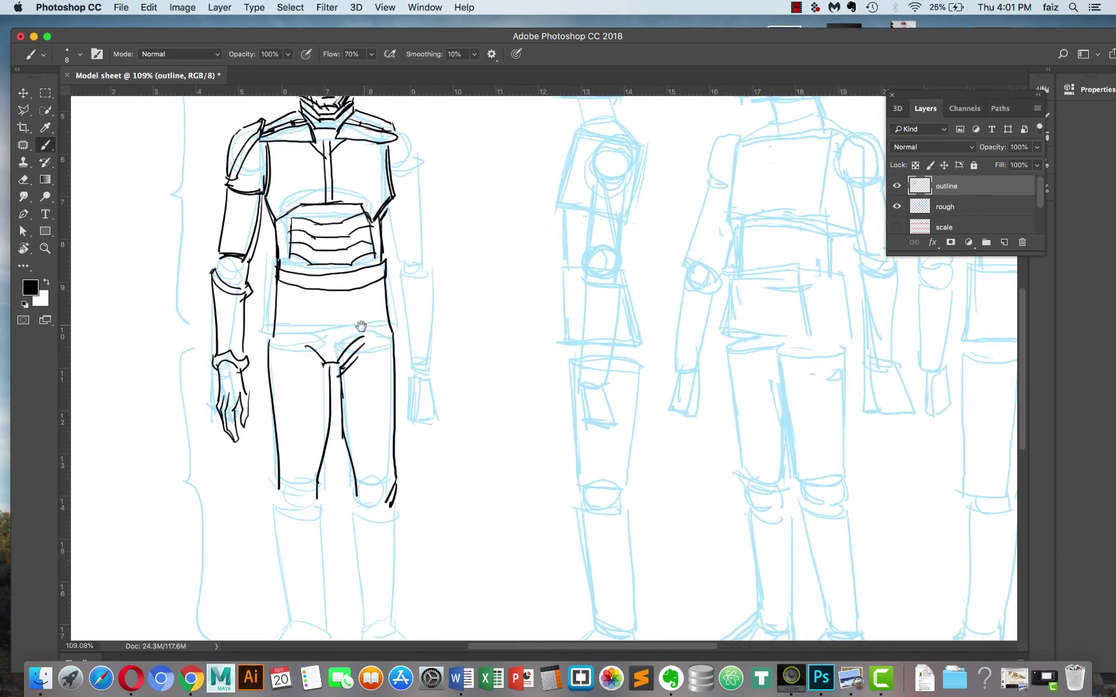
scroll(361, 327, up, 1)
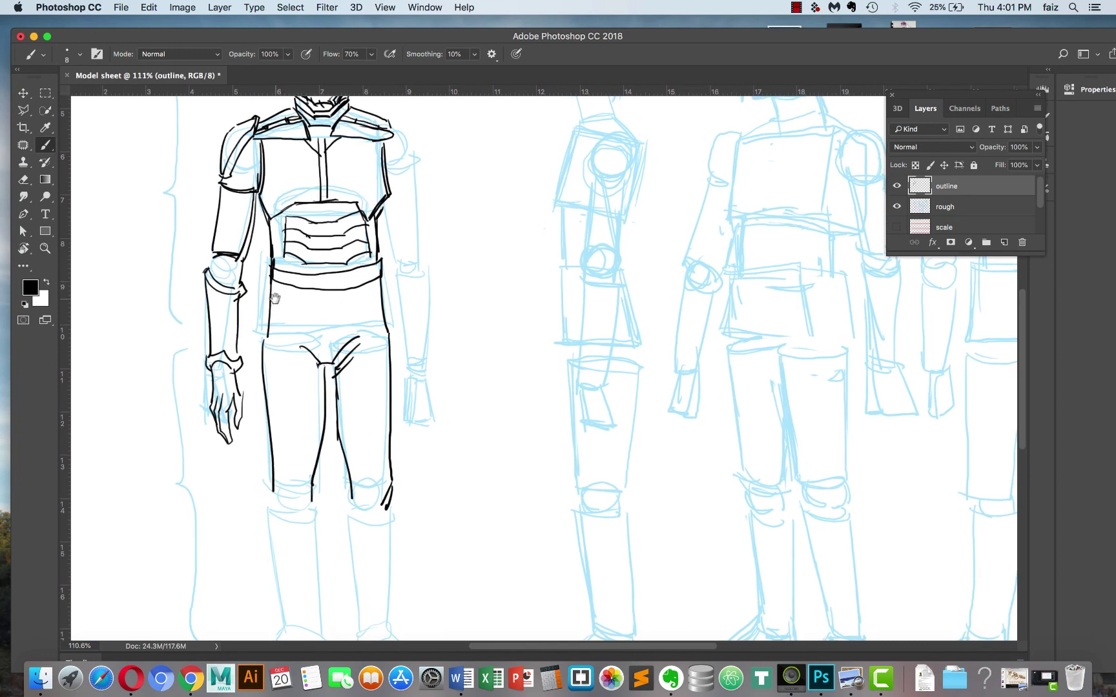
drag(309, 290, 268, 336)
mouse_move(303, 284)
mouse_down()
mouse_move(252, 313)
mouse_move(266, 315)
mouse_move(255, 315)
mouse_move(265, 381)
mouse_up()
drag(268, 328, 268, 374)
mouse_move(269, 309)
mouse_down()
mouse_move(247, 308)
mouse_move(253, 328)
mouse_up()
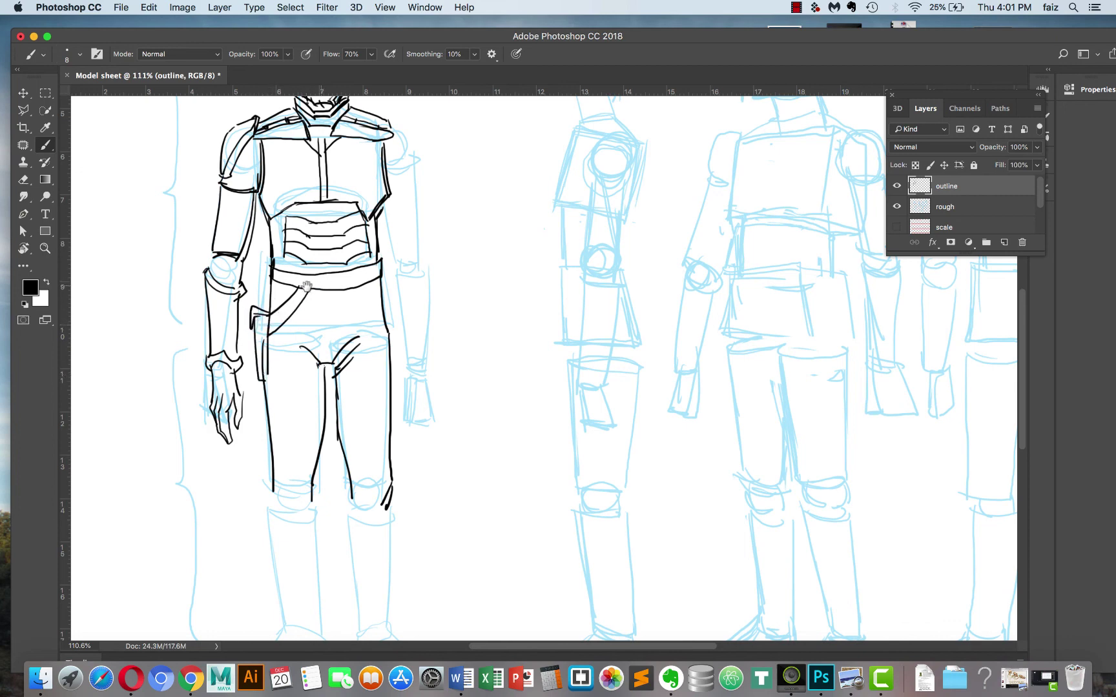
mouse_move(350, 288)
mouse_down()
mouse_move(350, 321)
mouse_move(382, 309)
mouse_move(374, 270)
mouse_move(378, 320)
mouse_up()
mouse_move(376, 270)
mouse_down()
mouse_move(383, 317)
mouse_move(390, 270)
mouse_move(393, 309)
mouse_move(383, 314)
mouse_move(390, 269)
mouse_up()
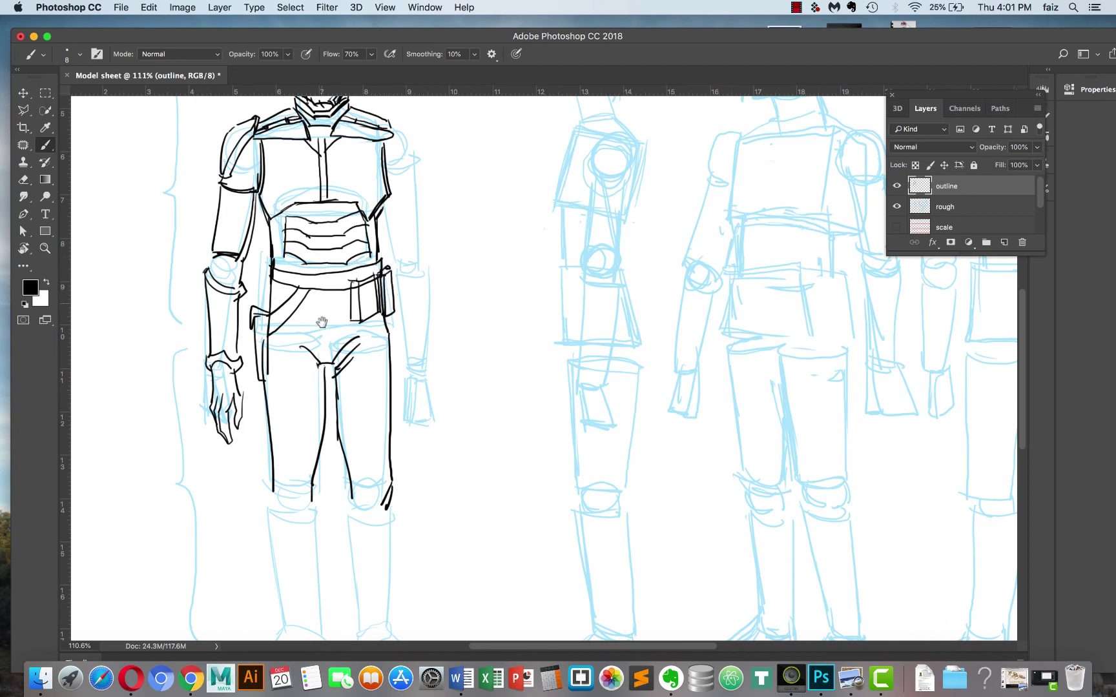
Erase the messy crotch strokes, redraw the inner leg line, and ink the knees and trouser bottoms.
key(e)
mouse_move(323, 362)
mouse_down()
mouse_move(304, 348)
mouse_move(344, 342)
mouse_move(324, 358)
mouse_move(334, 378)
mouse_move(339, 368)
mouse_move(331, 361)
mouse_move(322, 387)
mouse_up()
key(b)
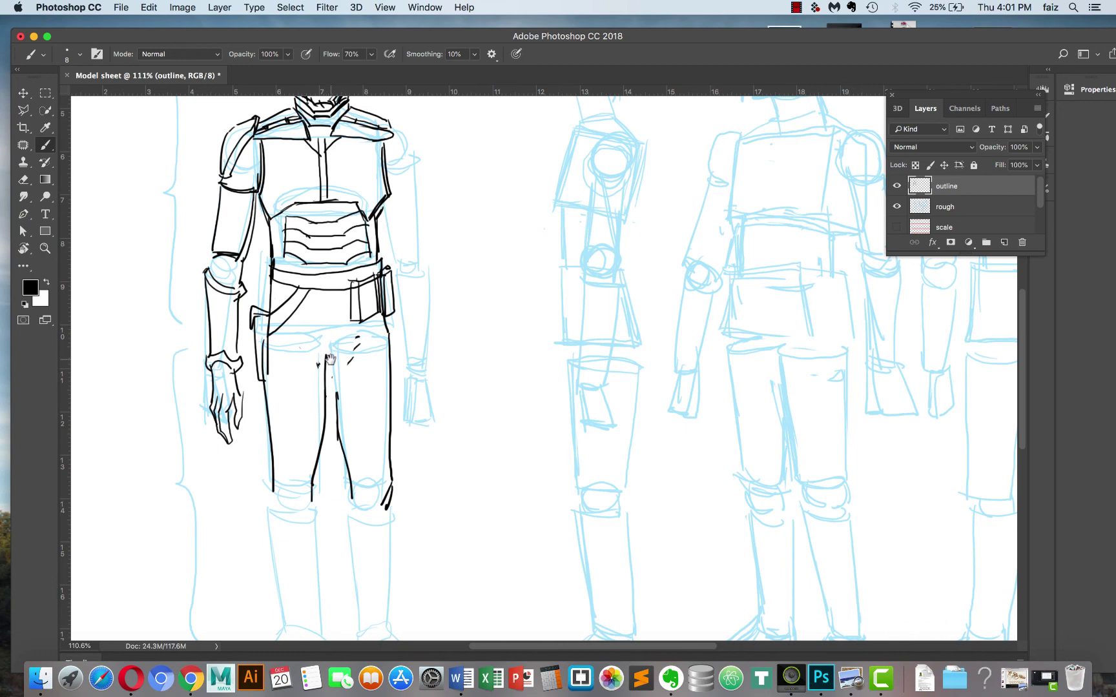
drag(331, 354, 341, 413)
mouse_move(276, 476)
mouse_down()
mouse_move(273, 496)
mouse_move(293, 518)
mouse_up()
drag(387, 508, 363, 523)
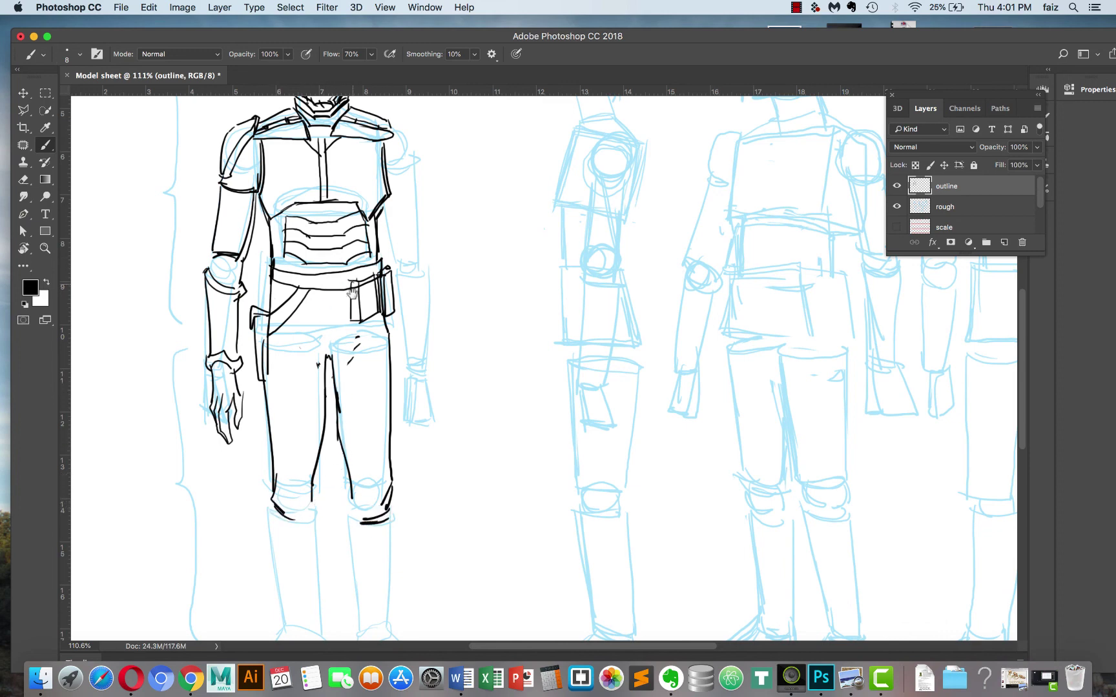
scroll(330, 339, down, 3)
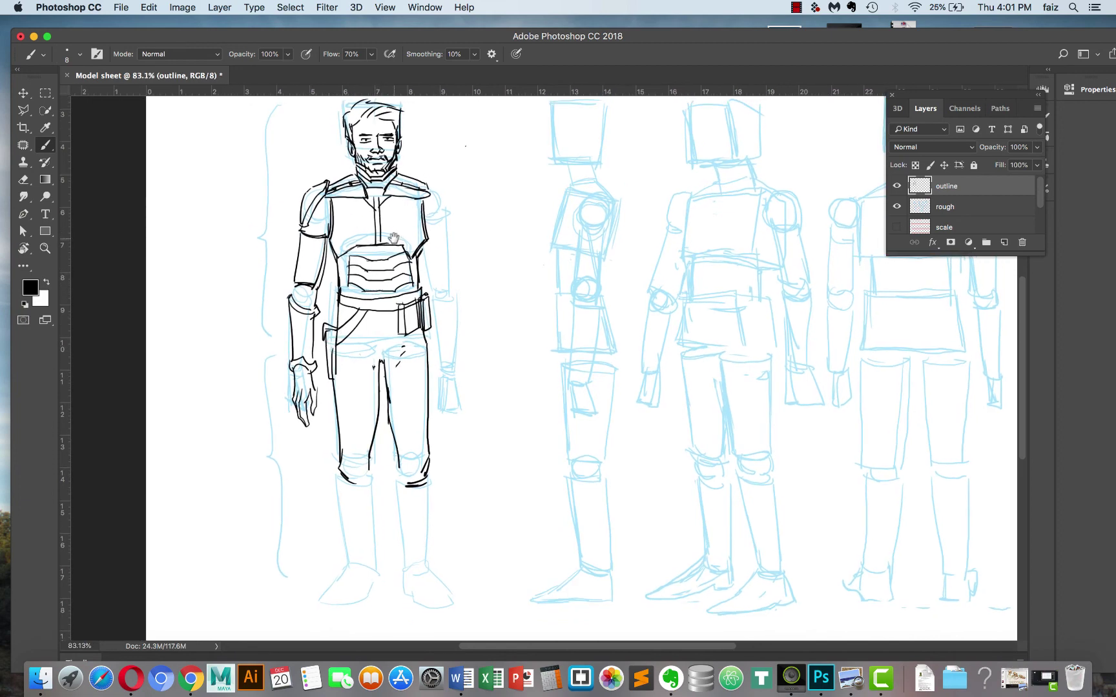
mouse_move(402, 188)
mouse_down()
mouse_move(366, 232)
mouse_move(386, 240)
mouse_move(394, 208)
mouse_move(403, 259)
mouse_up()
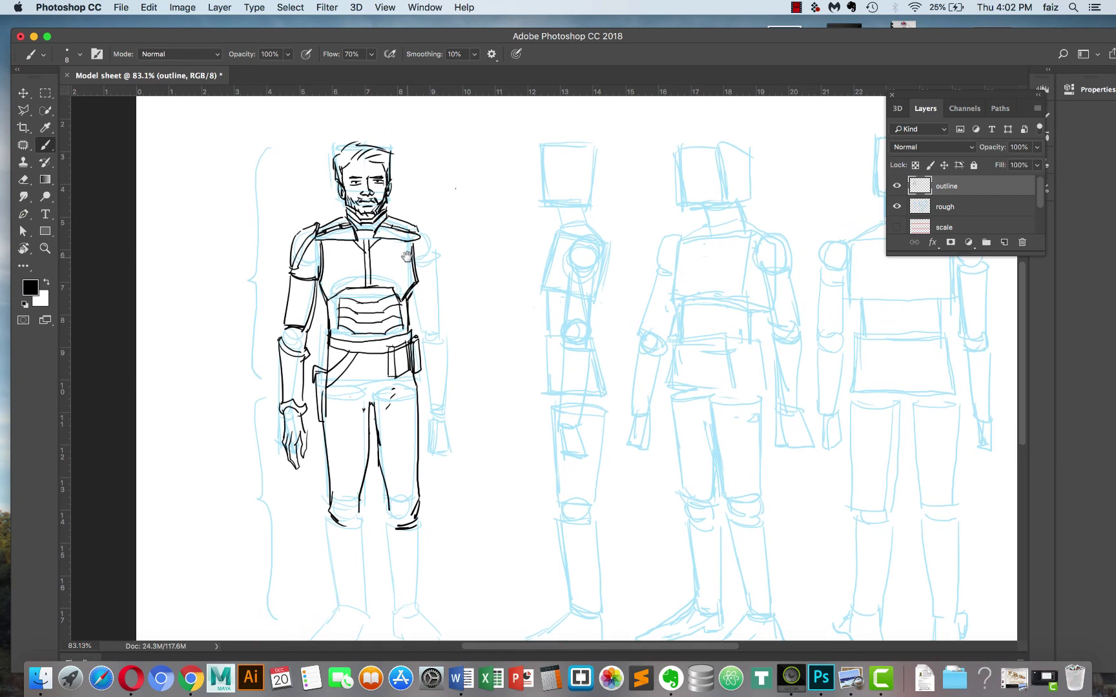
scroll(406, 257, up, 2)
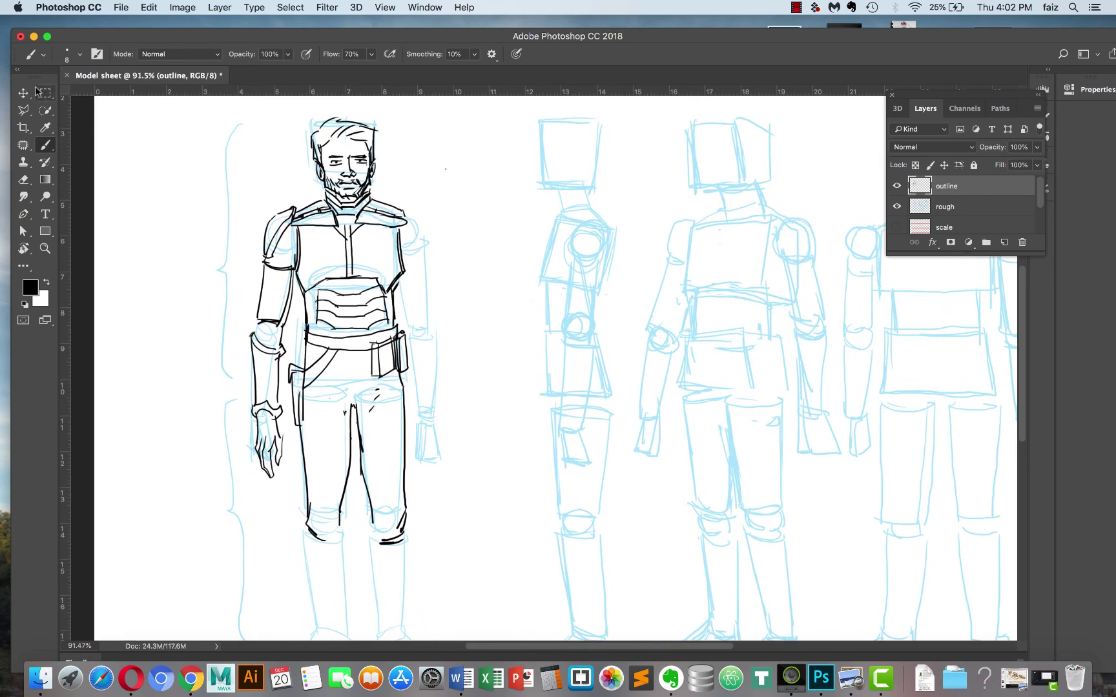
Copy the inked left arm with a rectangular marquee and paste it onto a new layer.
click(42, 93)
drag(205, 196, 284, 423)
key(super+c)
key(super+v)
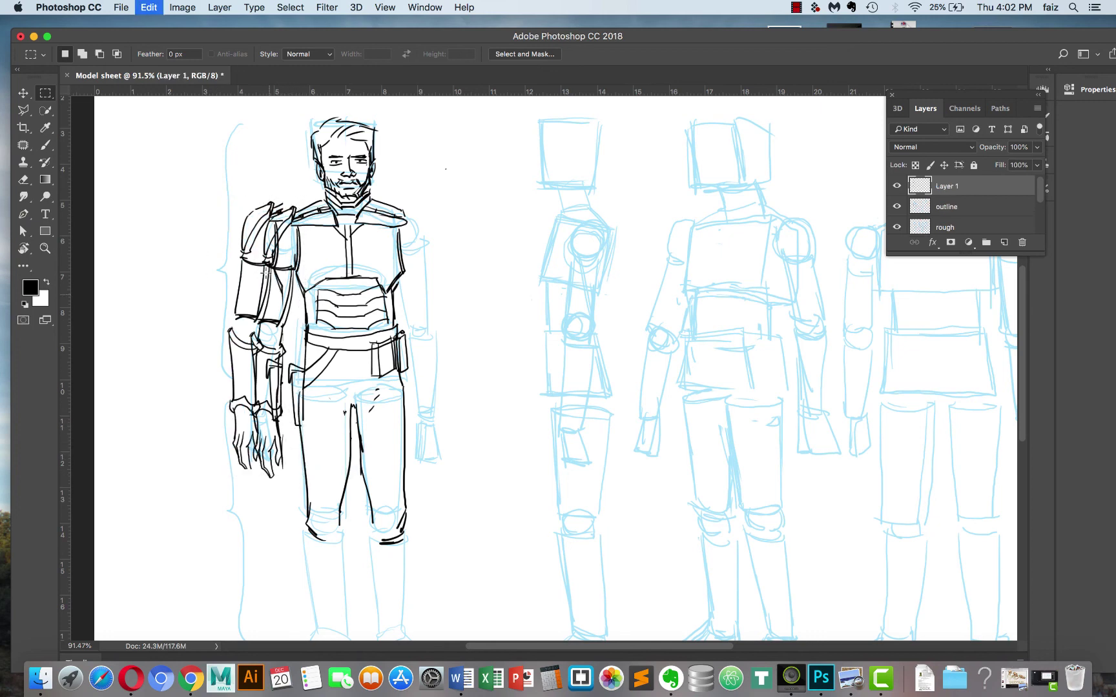
Use the Move tool with only Layer 1 selected, clearing an accidental layer selection.
click(24, 93)
drag(255, 235, 325, 231)
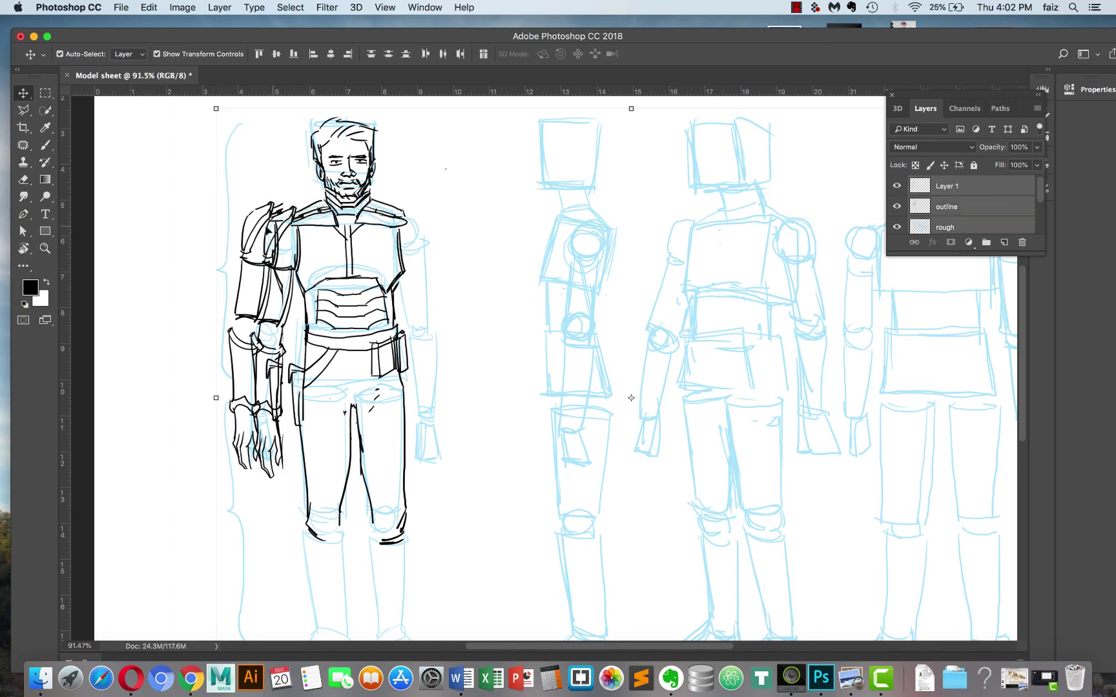
click(260, 223)
drag(267, 204, 288, 222)
click(950, 188)
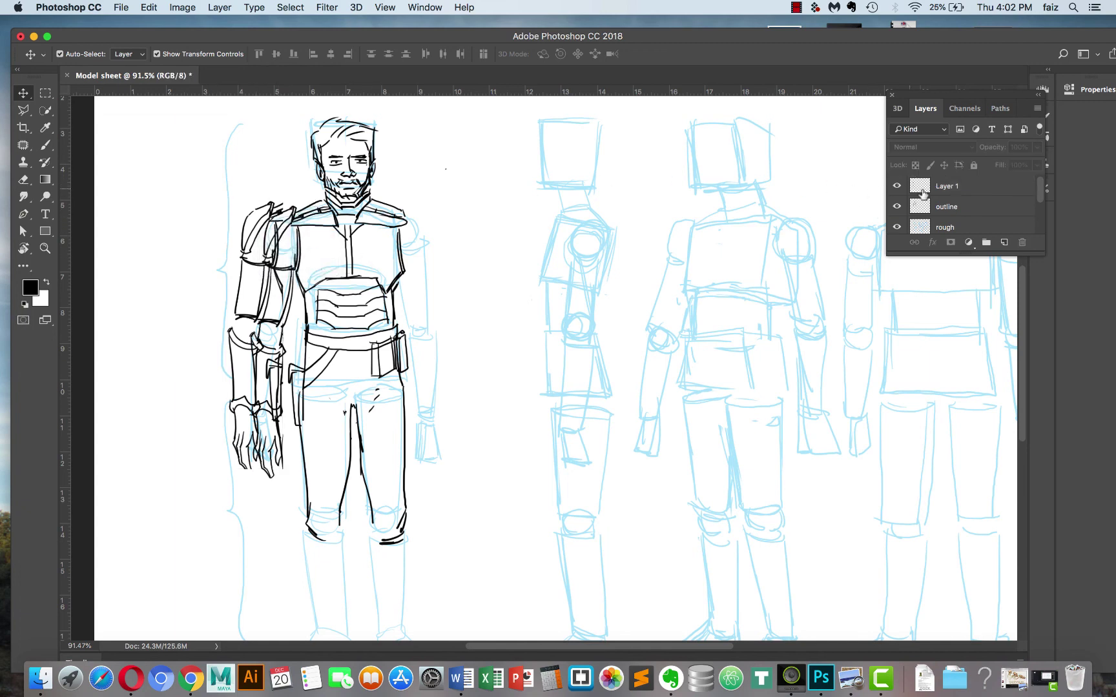
drag(264, 217, 343, 221)
click(943, 188)
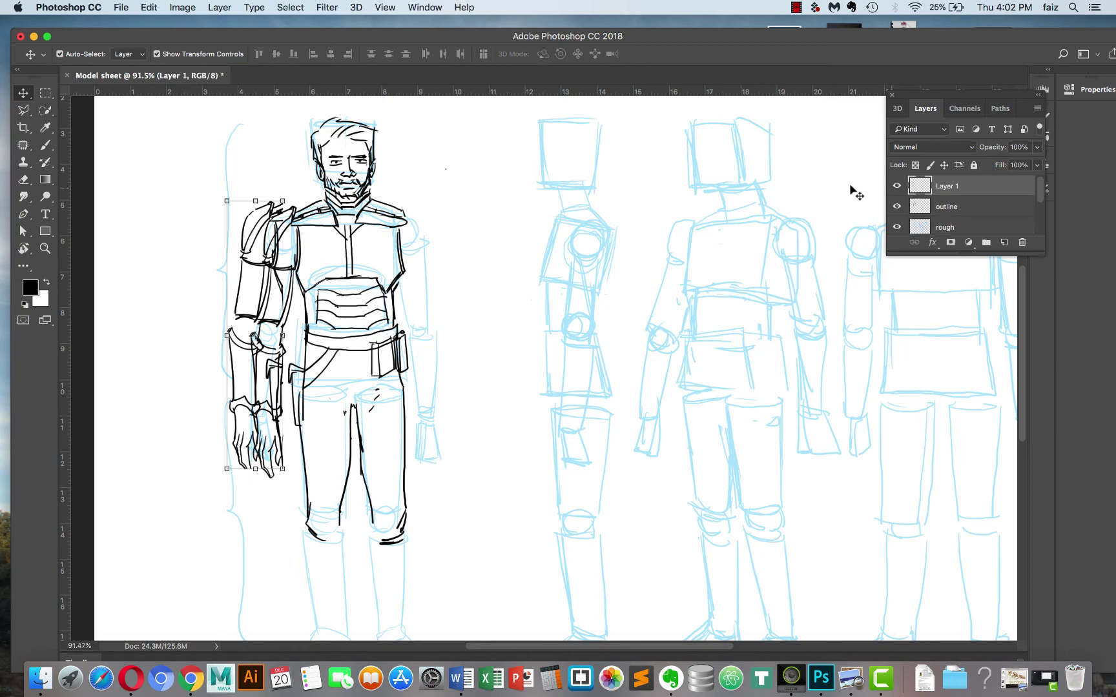
Flip the copied arm horizontally, place it over the figure's other arm, and deselect.
drag(247, 252, 466, 264)
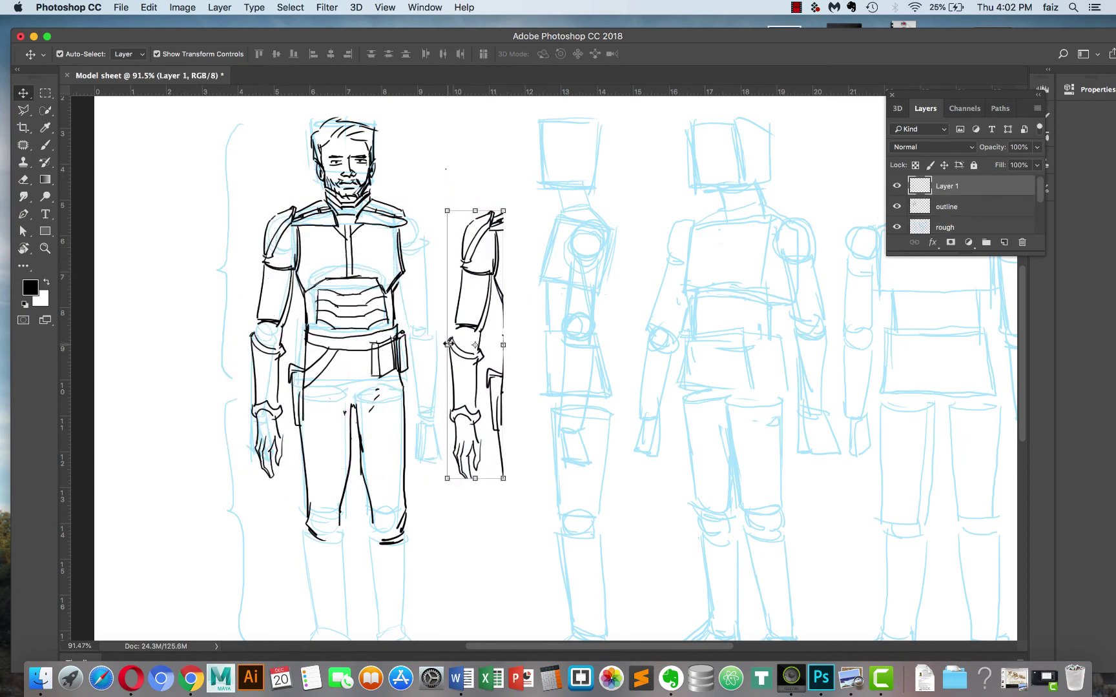
drag(450, 344, 562, 343)
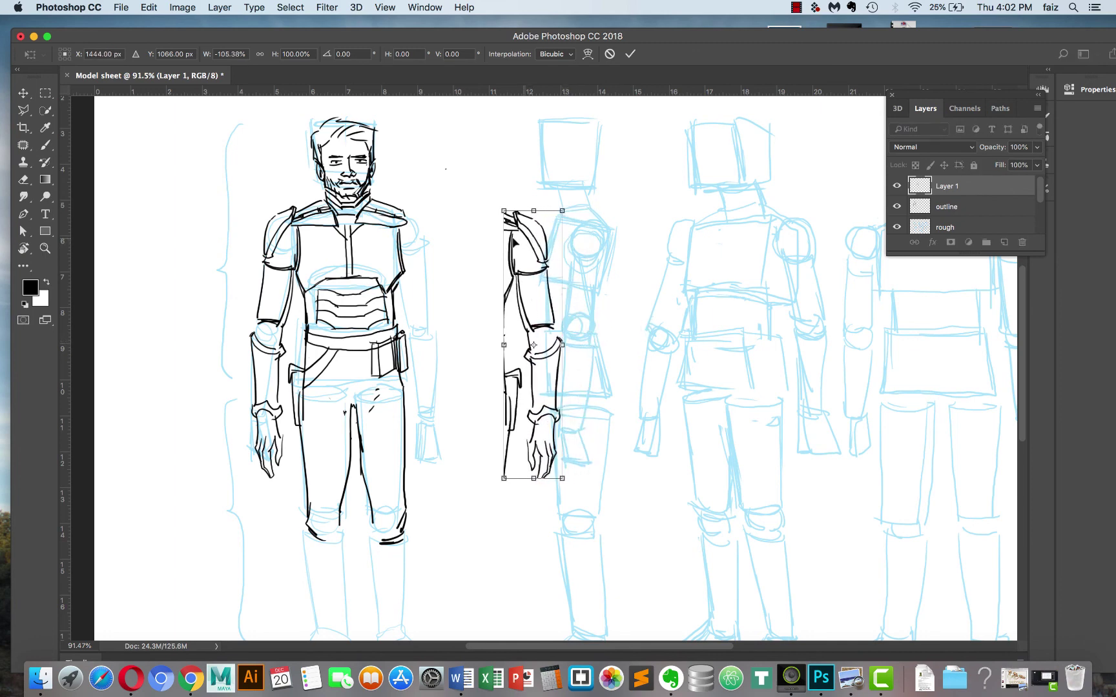
drag(533, 245, 425, 235)
key(Return)
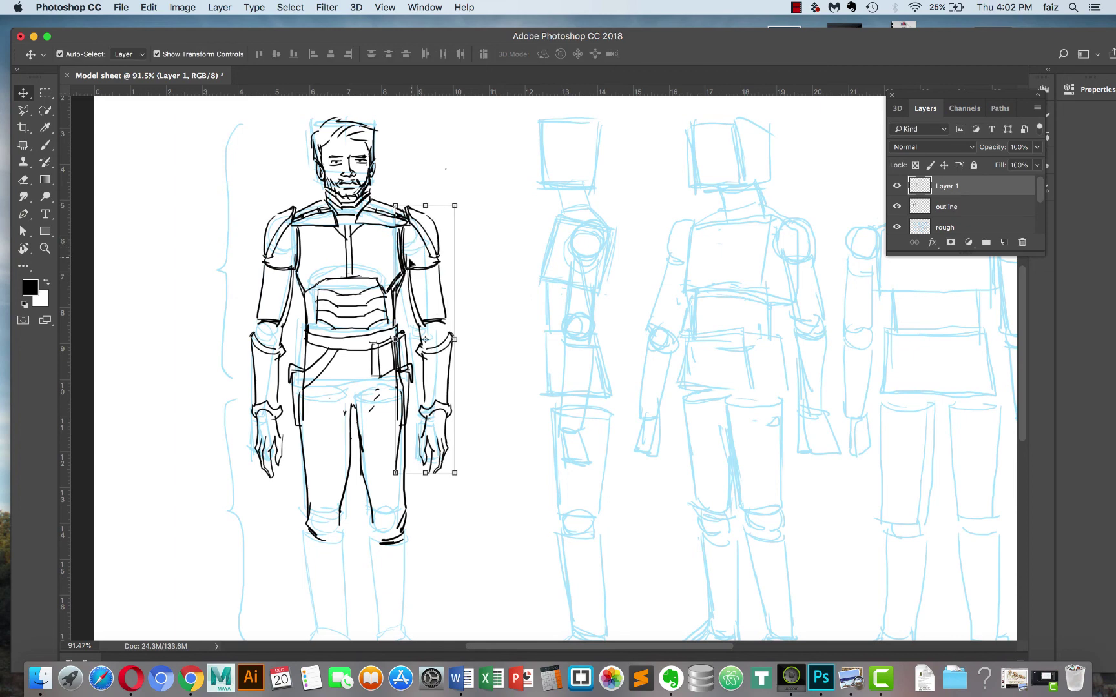
key(super)
click(480, 236)
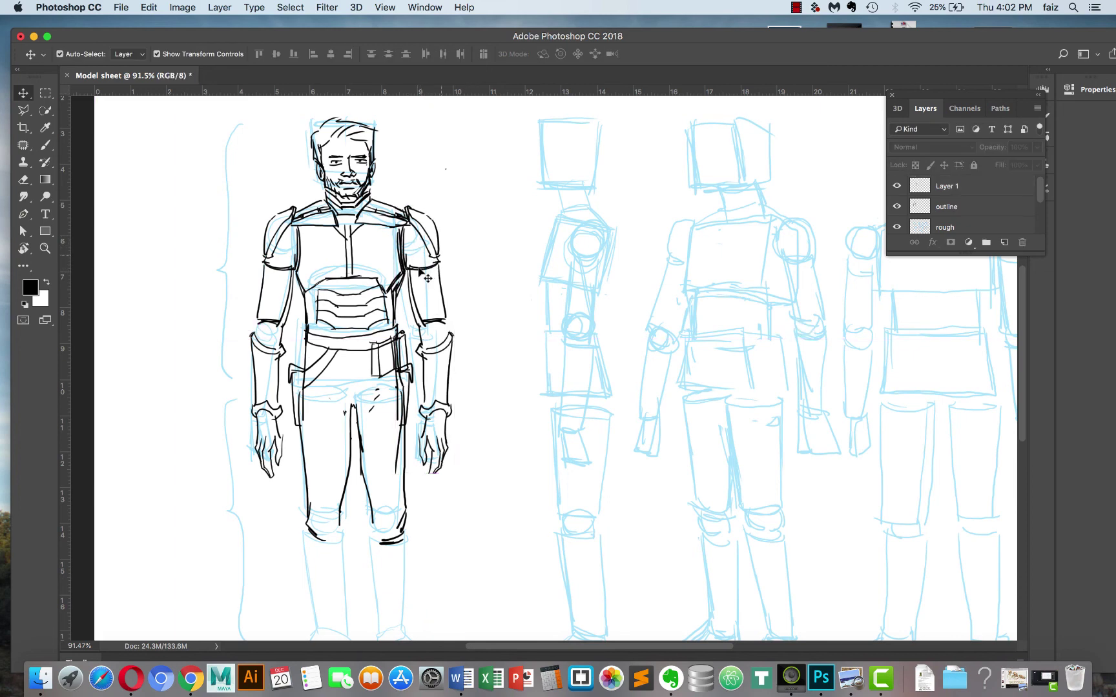
On Layer 1, erase the stray holster lines copied beside the right hip.
key(e)
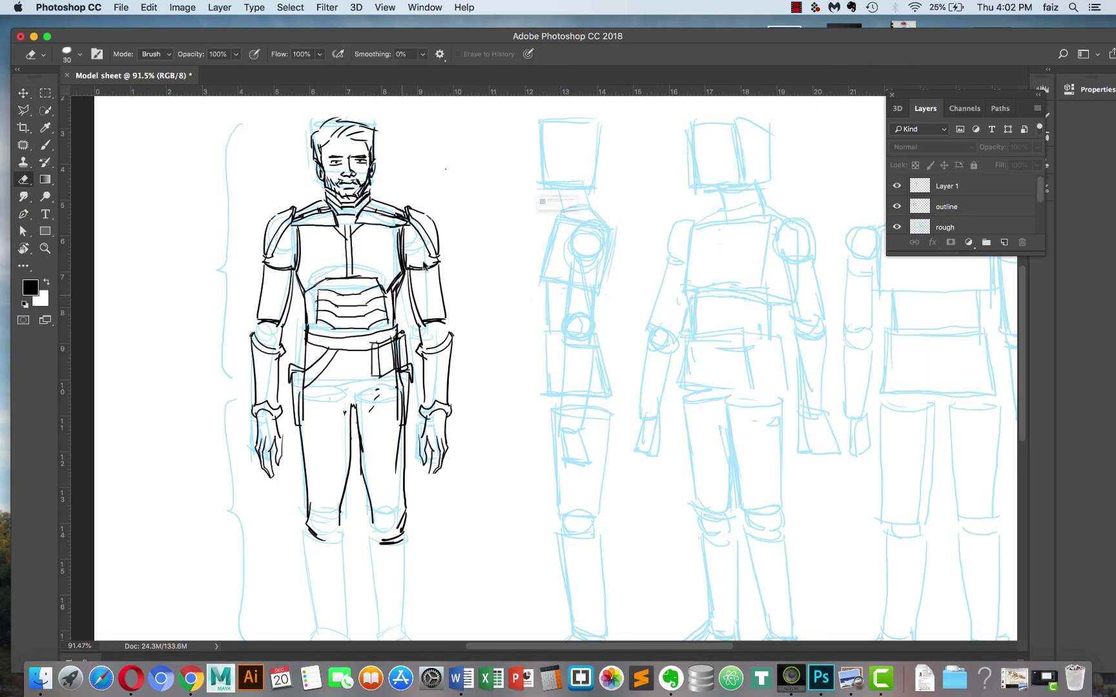
click(544, 205)
click(657, 233)
click(942, 191)
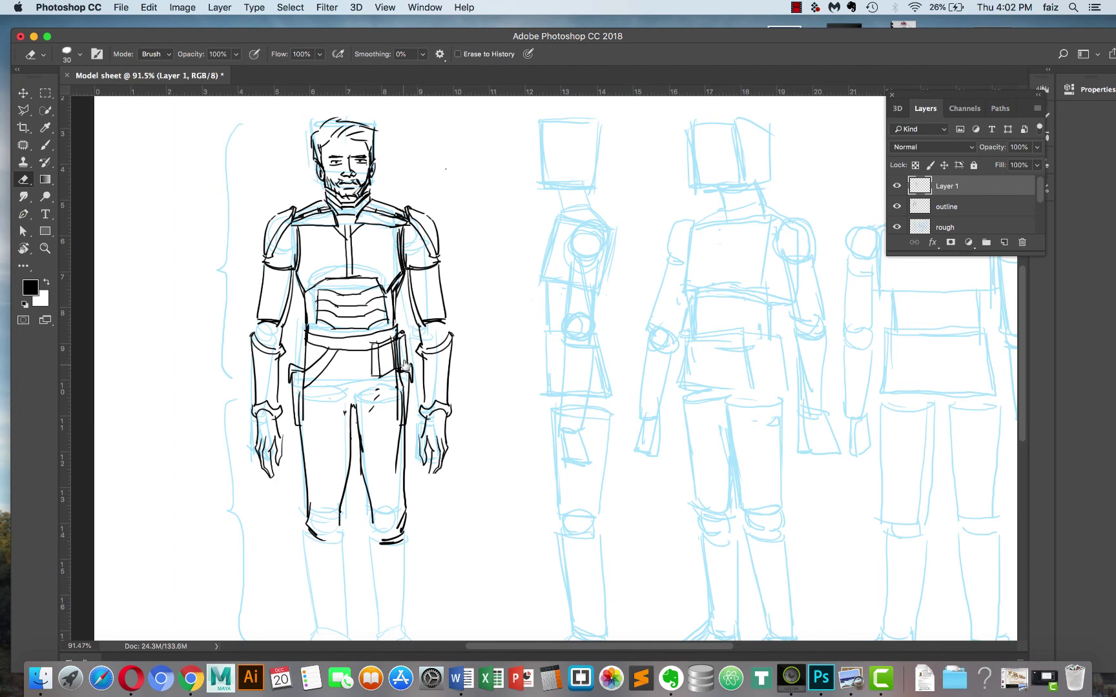
mouse_move(400, 389)
mouse_down()
mouse_move(404, 442)
mouse_move(412, 368)
mouse_up()
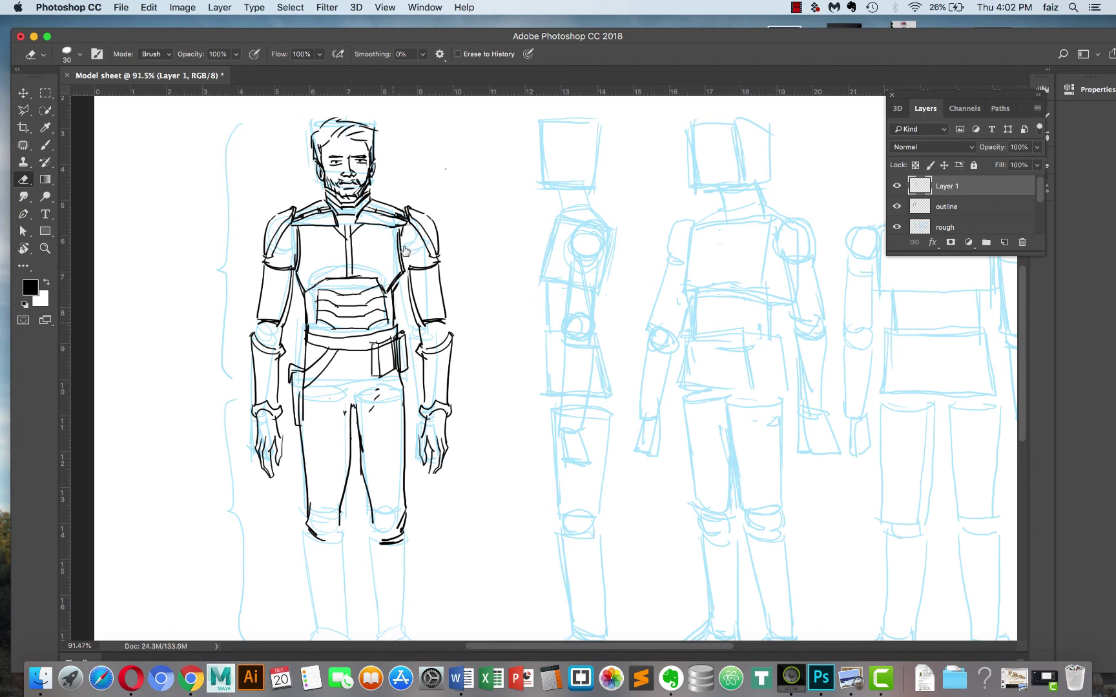
mouse_move(409, 209)
mouse_down()
mouse_move(398, 239)
mouse_move(381, 241)
mouse_move(412, 207)
mouse_move(409, 244)
mouse_up()
key(super+alt+z)
key(super+alt+z)
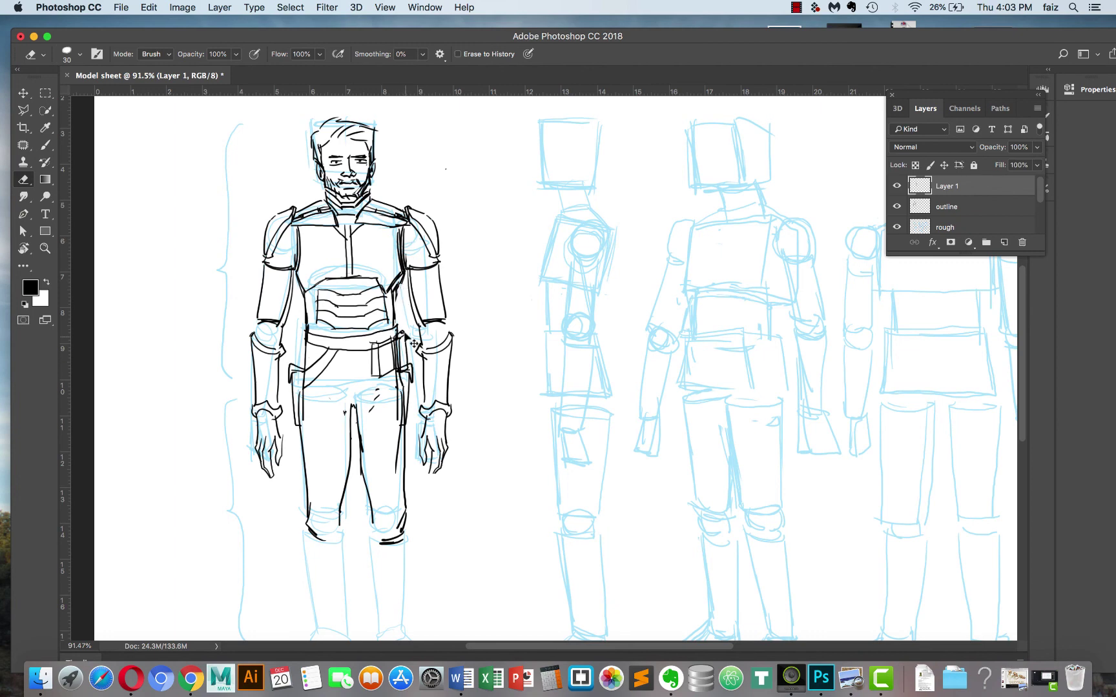
drag(410, 362, 402, 422)
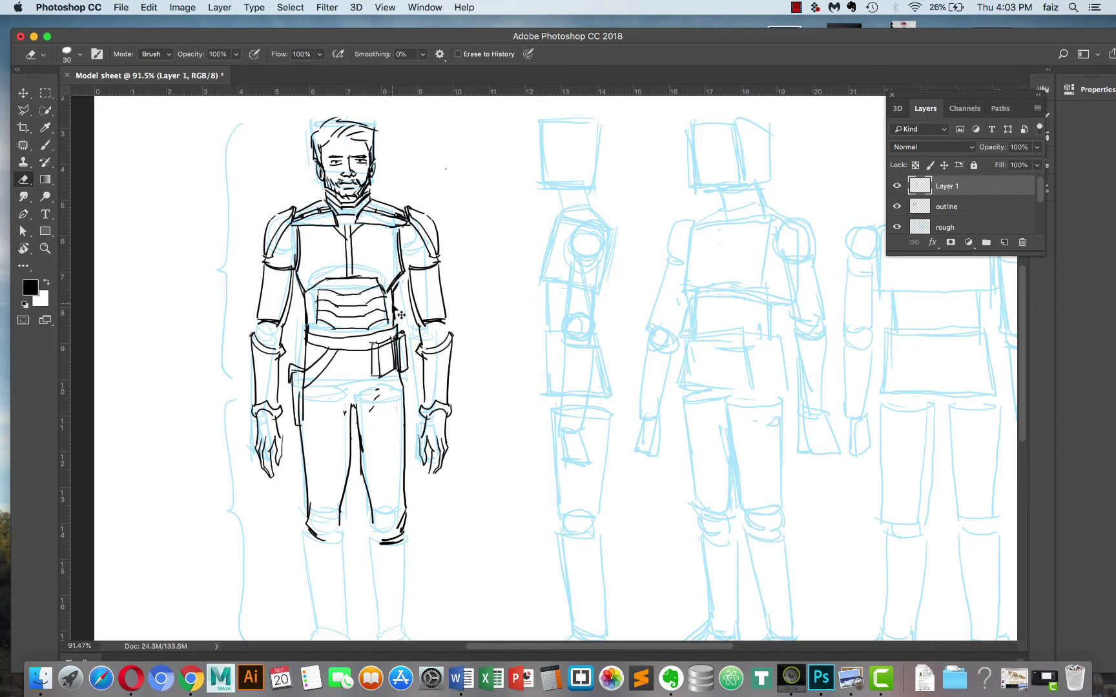
Bring the feet into view and resume brushing on the outline layer.
drag(395, 395, 391, 277)
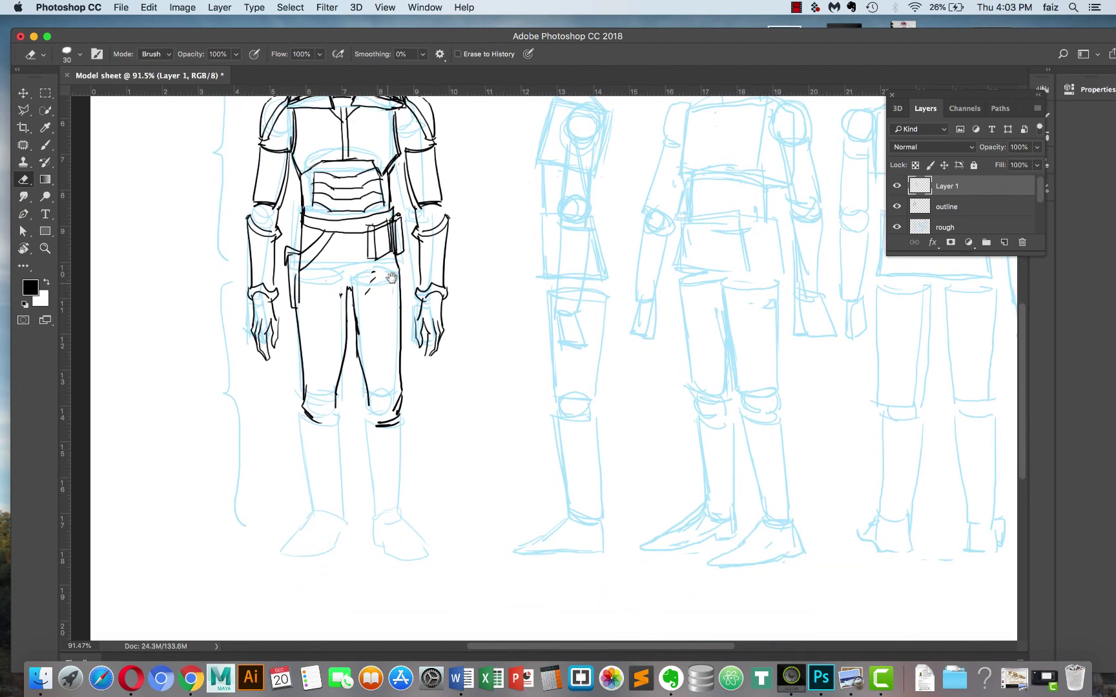
scroll(391, 277, left, 1)
scroll(403, 321, up, 4)
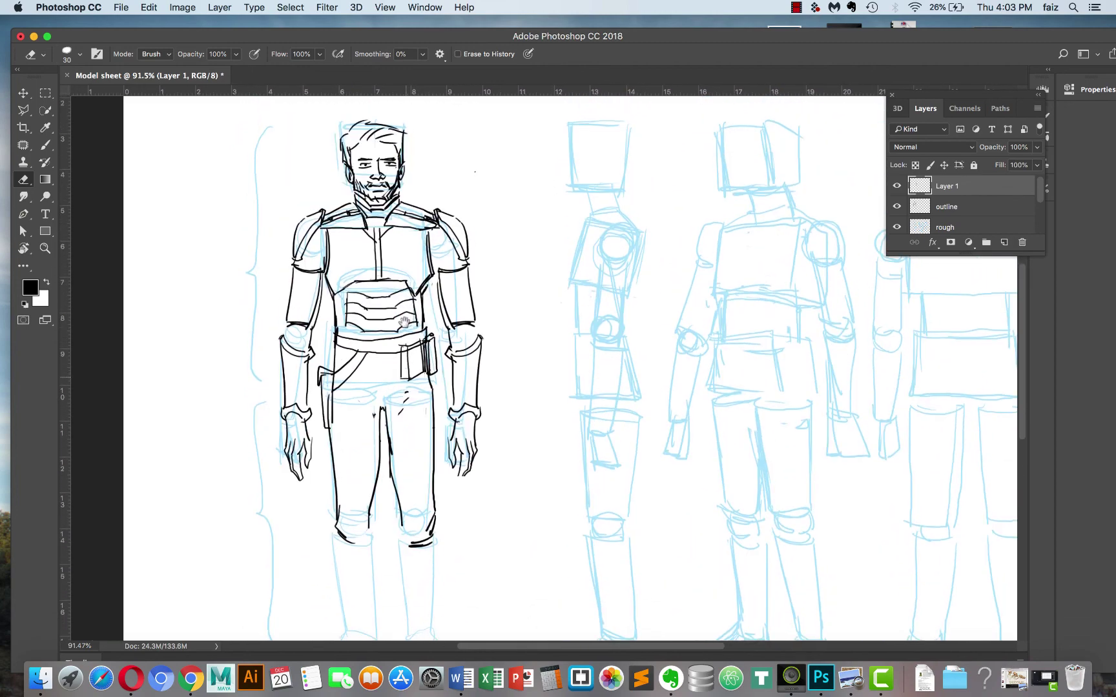
scroll(403, 321, down, 5)
key(b)
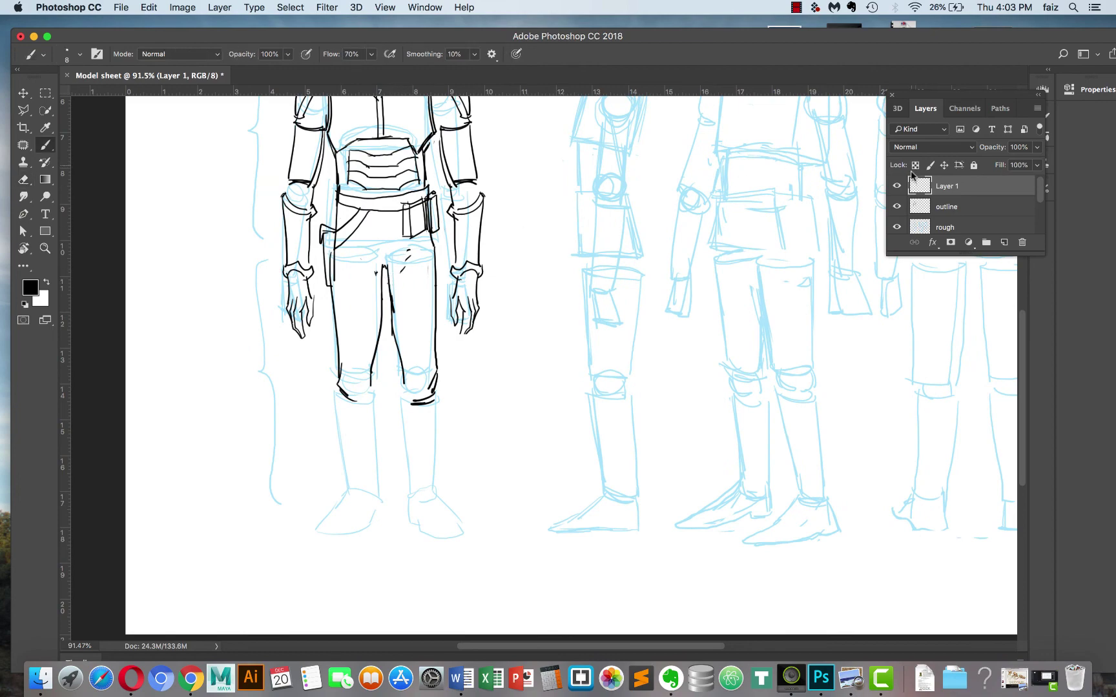
click(946, 208)
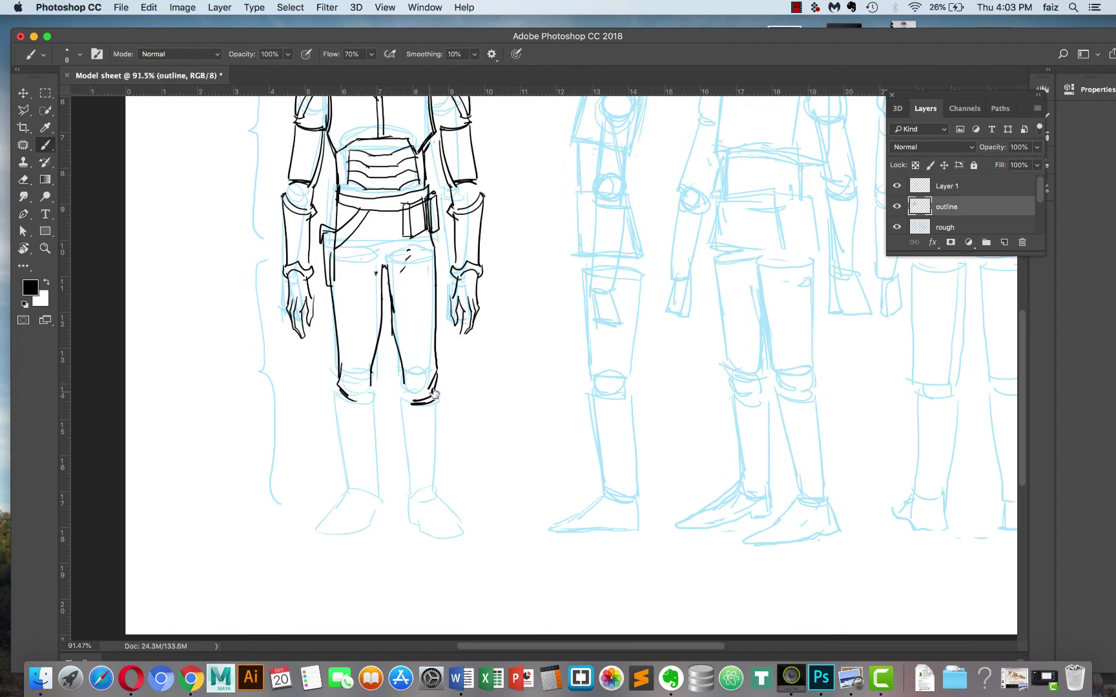
scroll(435, 394, down, 3)
key(super+Tab)
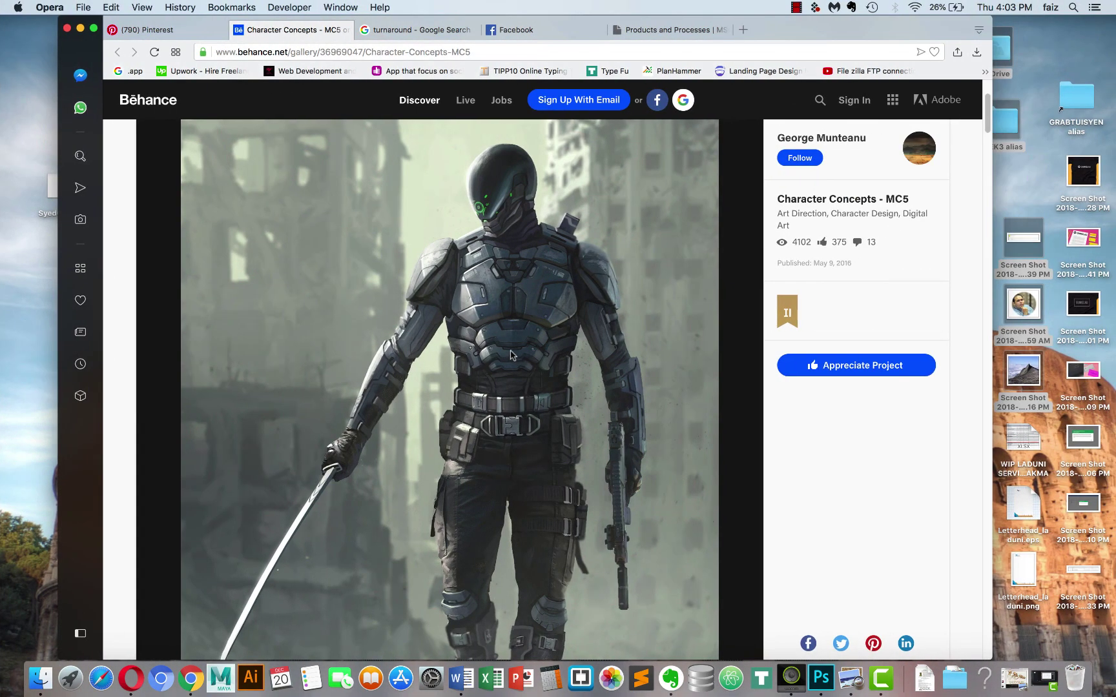
scroll(510, 354, down, 10)
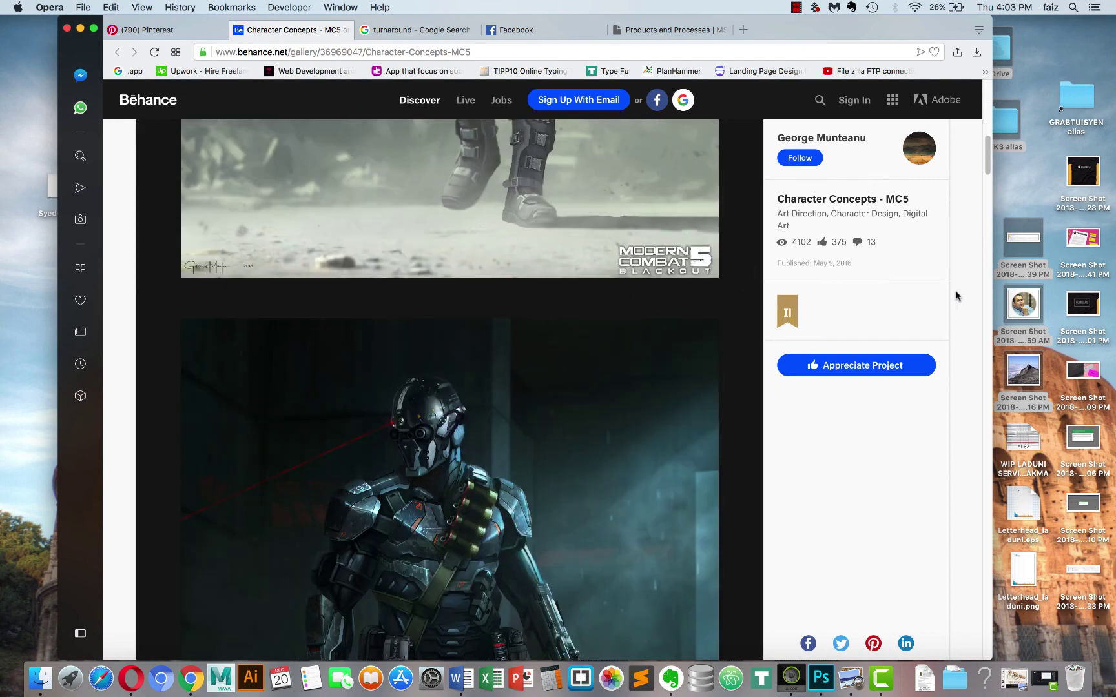
scroll(942, 175, up, 8)
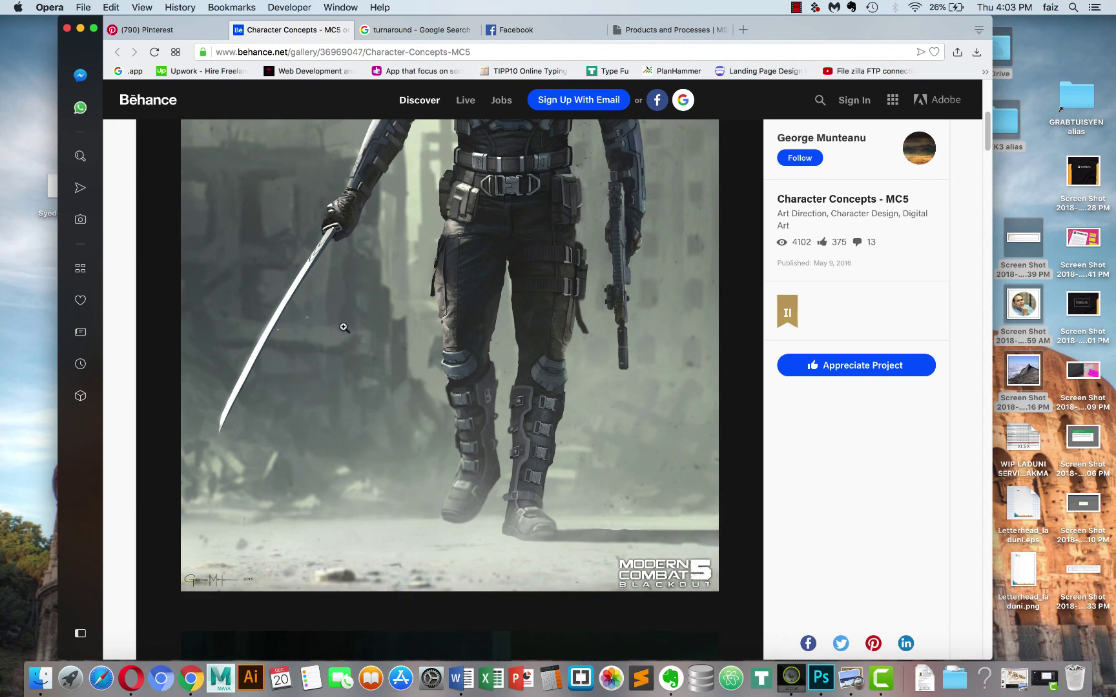
key(ctrl+Left)
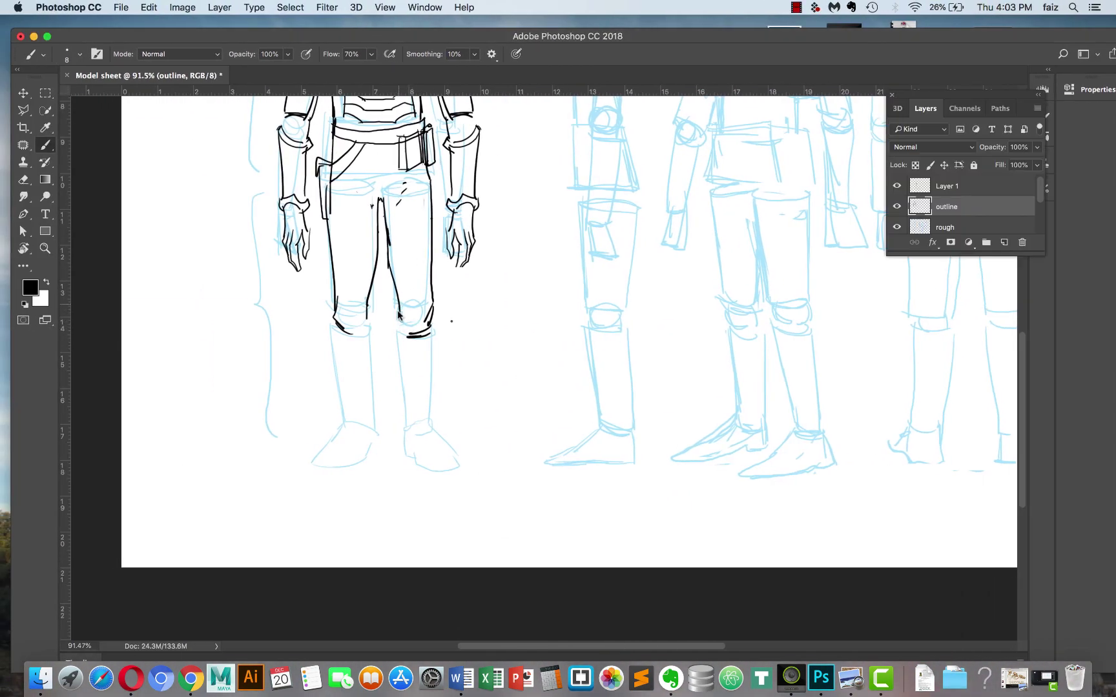
Ink the right boot's cuff, both shaft sides, outer edge toward the foot and inner side.
mouse_move(398, 344)
mouse_down()
mouse_move(433, 344)
mouse_move(400, 375)
mouse_move(405, 425)
mouse_up()
drag(435, 341, 429, 428)
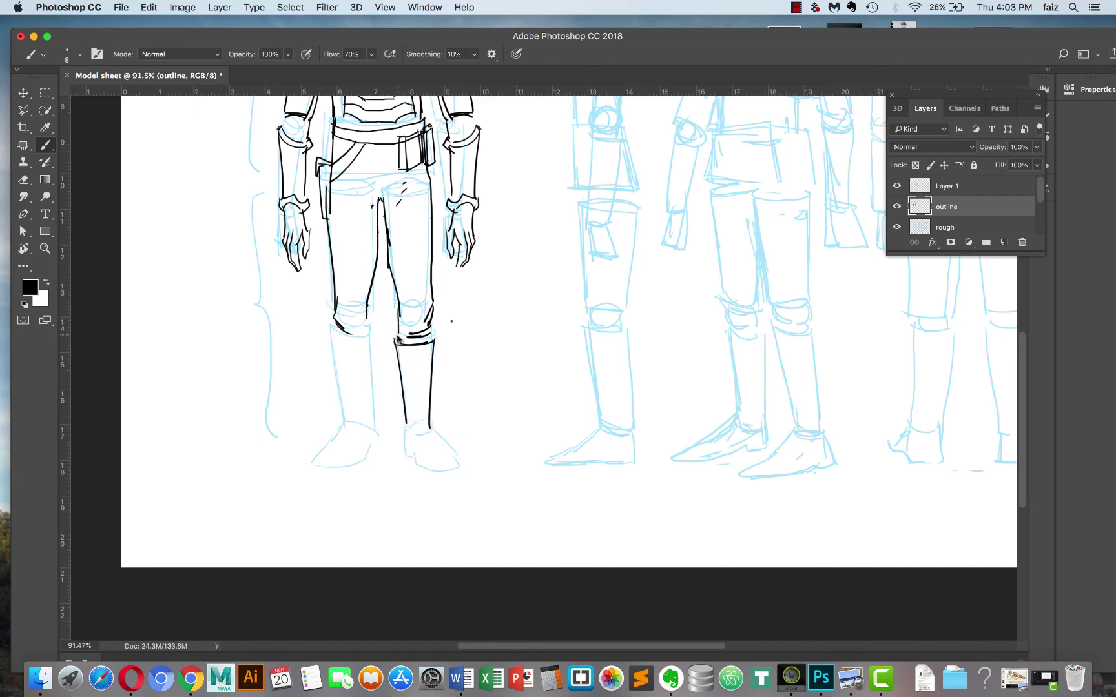
mouse_move(399, 341)
mouse_down()
mouse_move(436, 339)
mouse_move(396, 354)
mouse_move(395, 342)
mouse_move(406, 456)
mouse_move(460, 471)
mouse_up()
drag(428, 424, 463, 464)
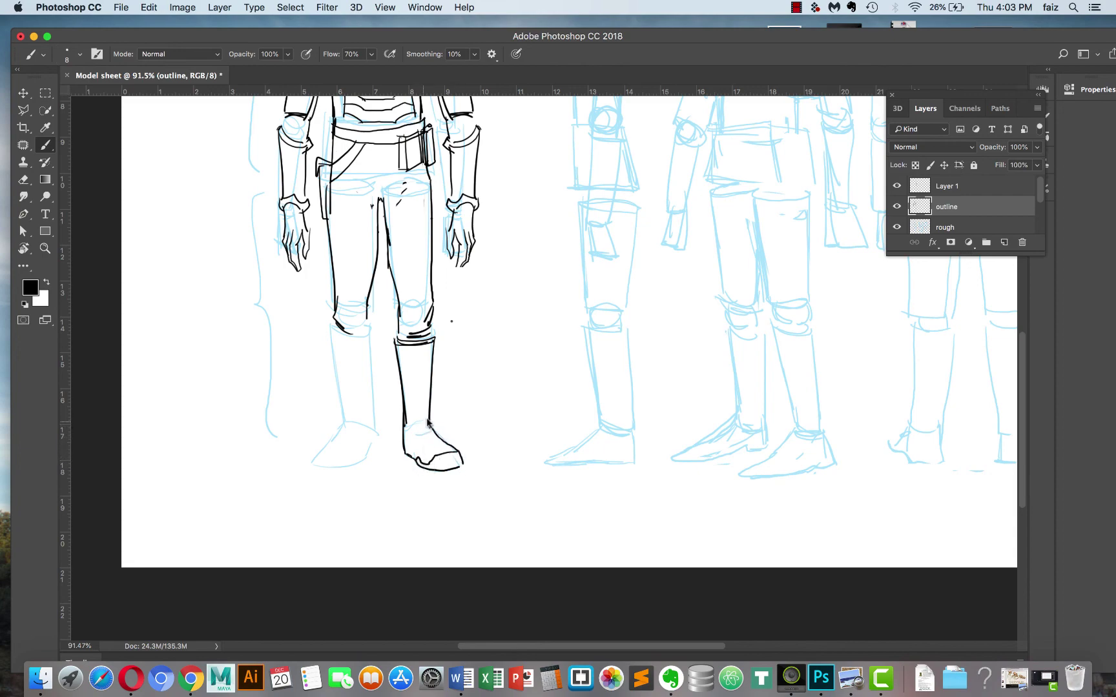
key(ctrl+Right)
key(ctrl+Left)
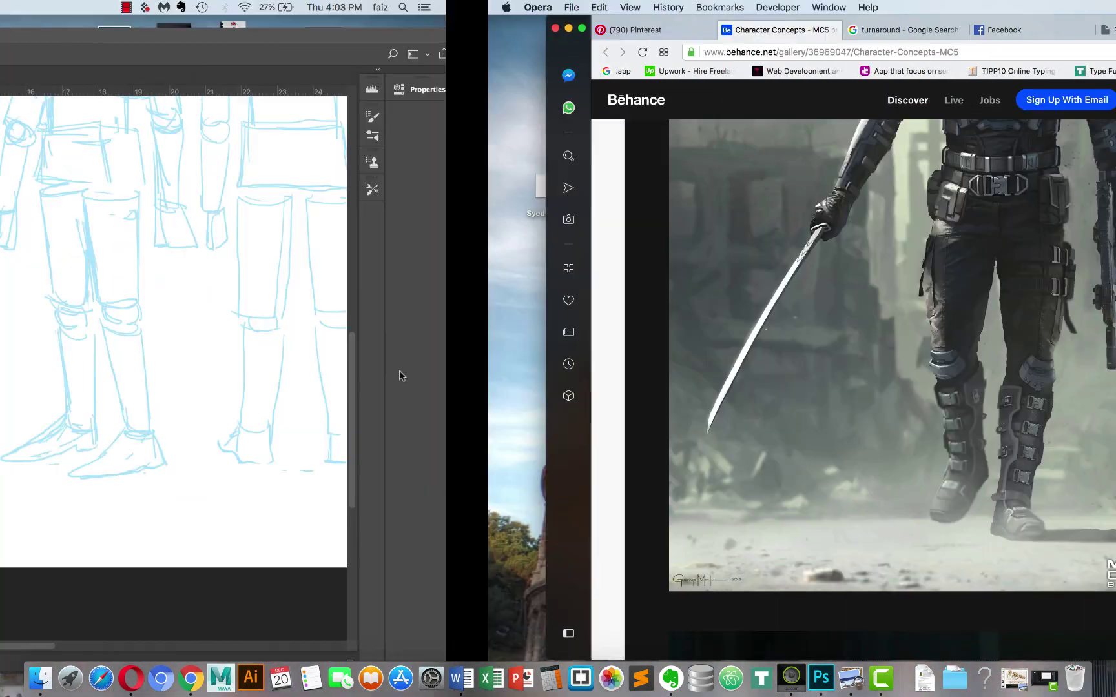
scroll(413, 363, up, 2)
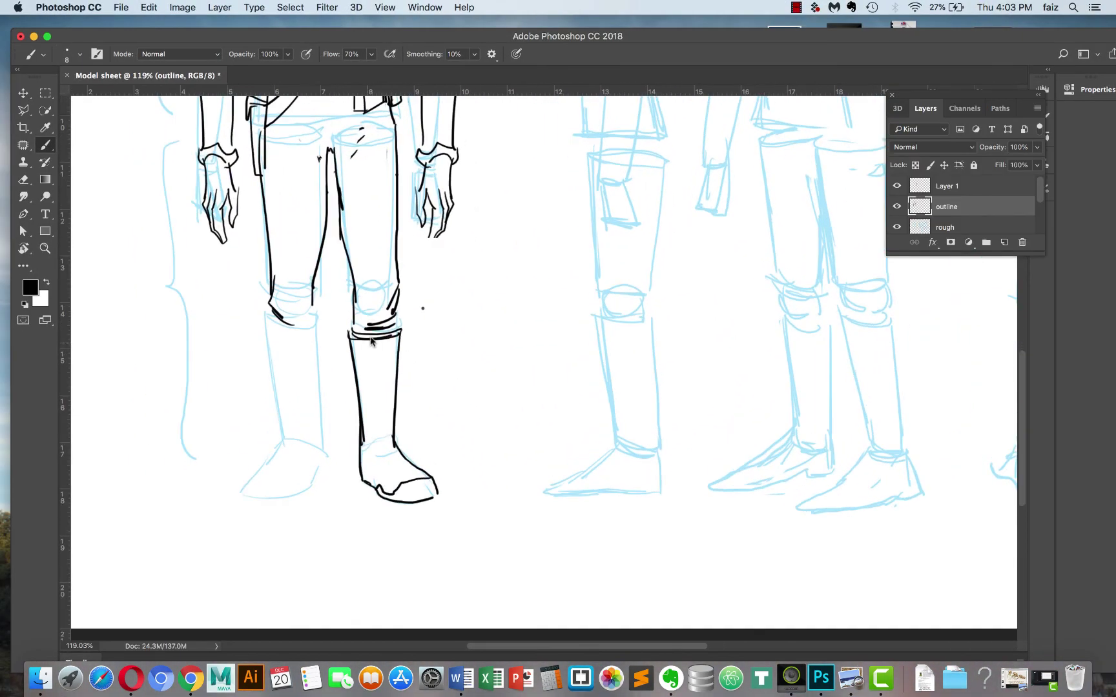
key(ctrl+Right)
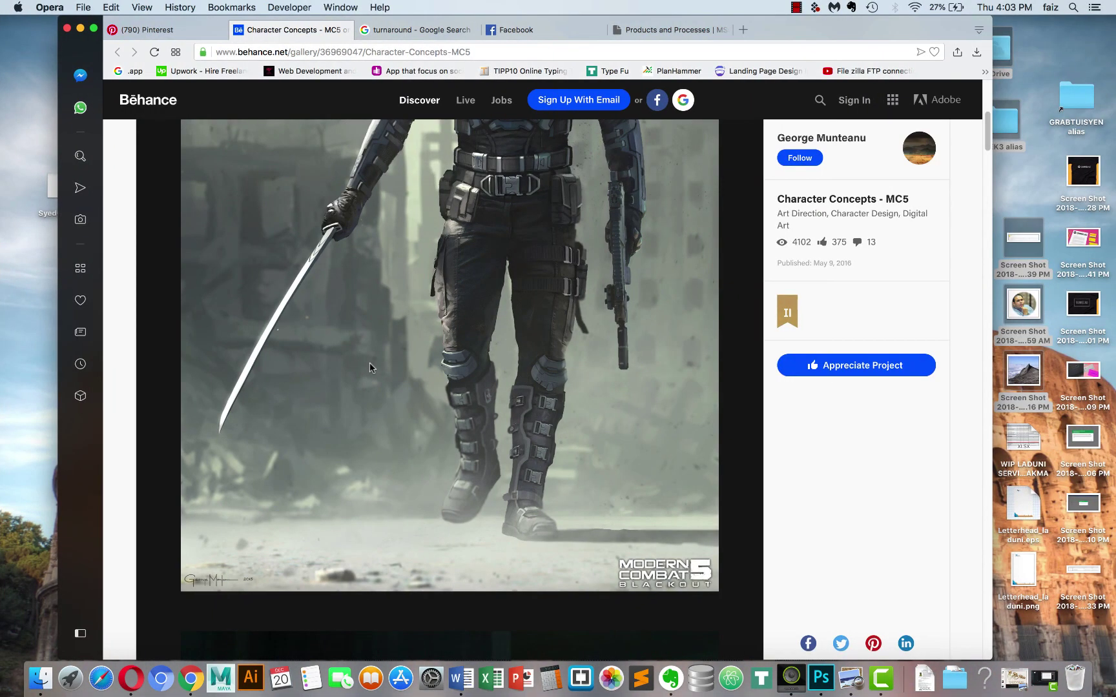
key(ctrl+Left)
mouse_move(366, 341)
mouse_down()
mouse_move(371, 462)
mouse_move(394, 437)
mouse_move(394, 395)
mouse_move(367, 388)
mouse_move(368, 369)
mouse_move(397, 370)
mouse_move(369, 362)
mouse_move(370, 342)
mouse_move(403, 337)
mouse_move(399, 378)
mouse_up()
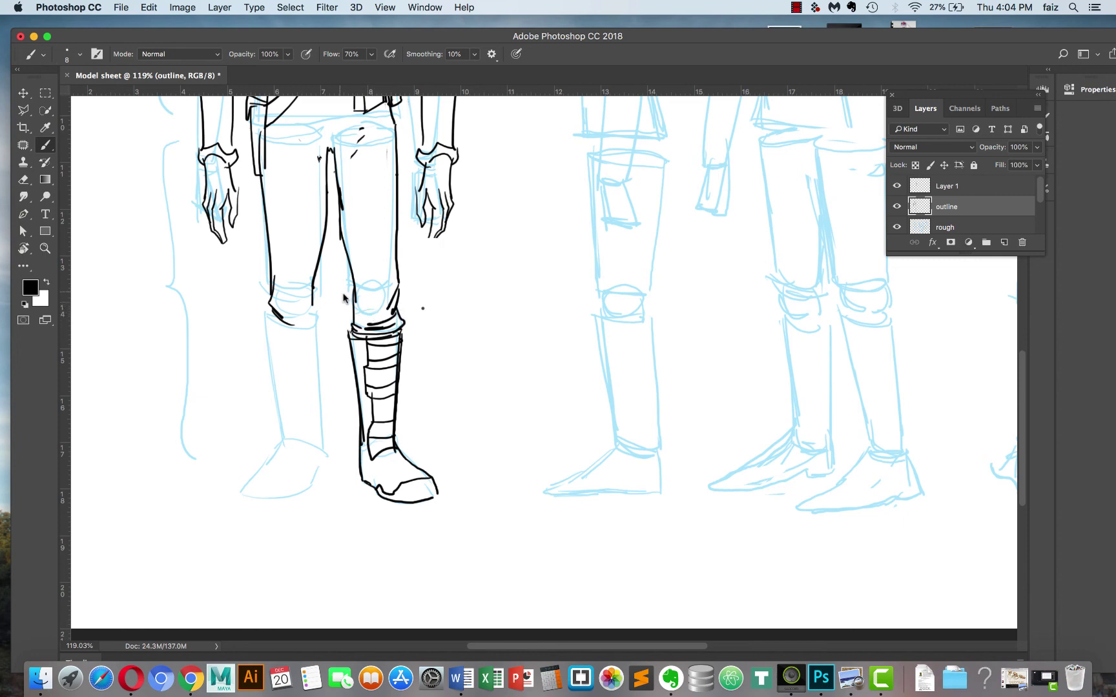
Ink the left knee, lower-leg edges and boot, erasing and redrawing the foot's bottom outline.
mouse_move(315, 281)
mouse_down()
mouse_move(319, 316)
mouse_move(308, 328)
mouse_move(299, 318)
mouse_move(276, 351)
mouse_move(286, 434)
mouse_up()
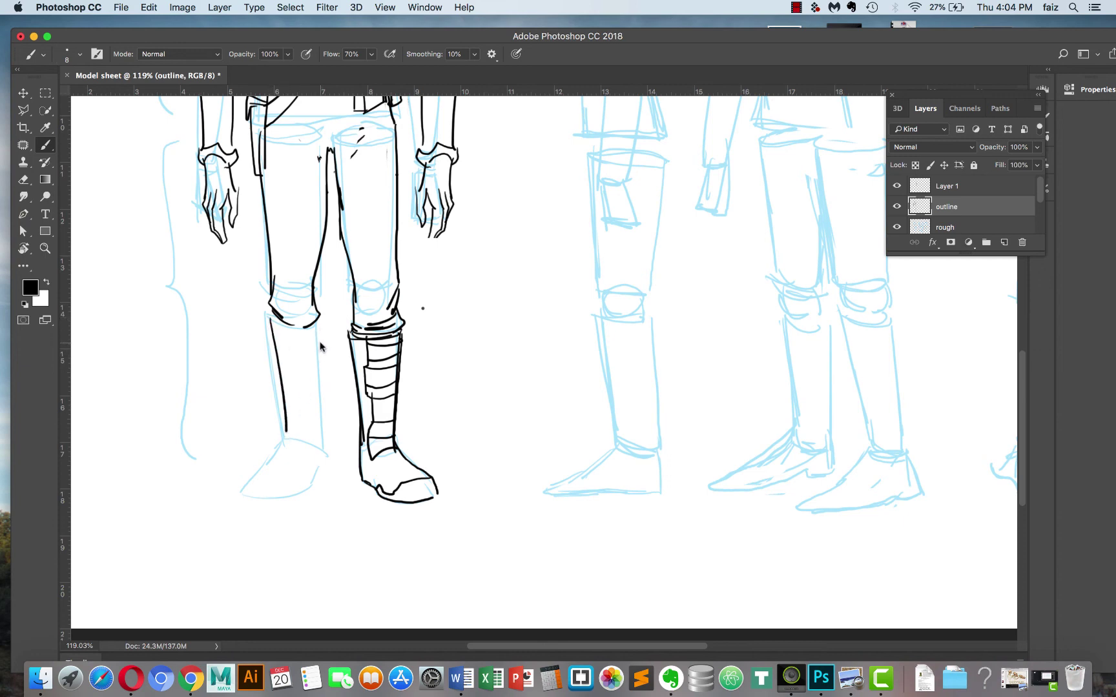
mouse_move(321, 328)
mouse_down()
mouse_move(324, 469)
mouse_move(277, 459)
mouse_up()
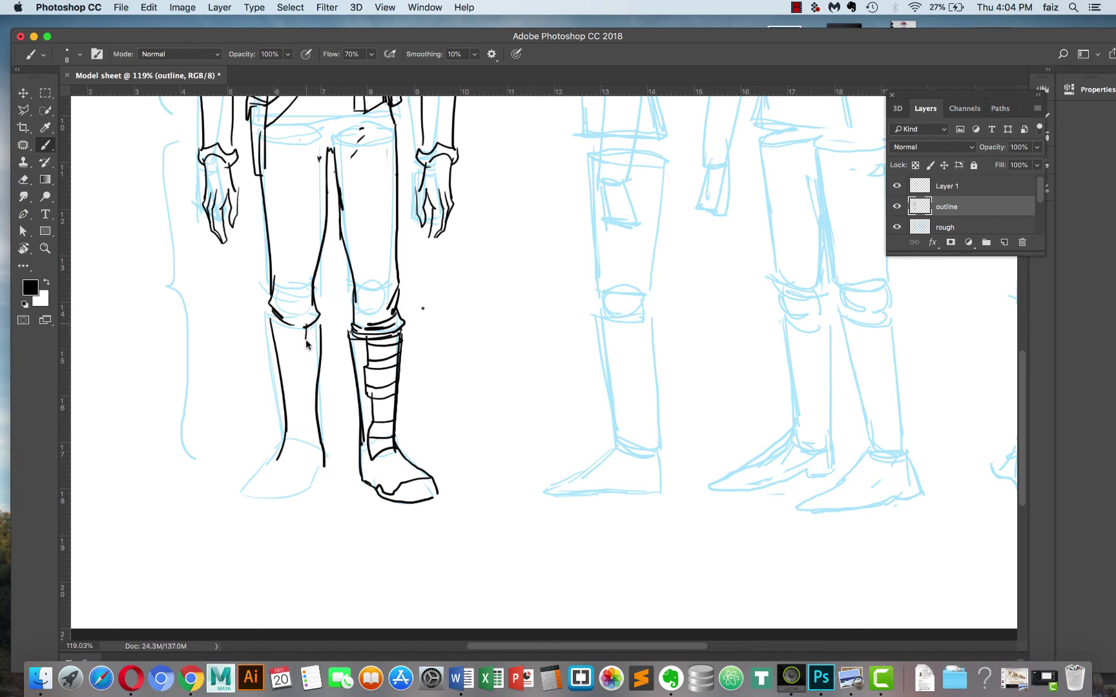
mouse_move(308, 342)
mouse_down()
mouse_move(305, 450)
mouse_move(283, 450)
mouse_move(307, 443)
mouse_move(286, 424)
mouse_move(312, 418)
mouse_move(285, 415)
mouse_move(283, 394)
mouse_move(305, 391)
mouse_move(277, 375)
mouse_move(315, 348)
mouse_move(274, 340)
mouse_move(268, 320)
mouse_move(315, 326)
mouse_up()
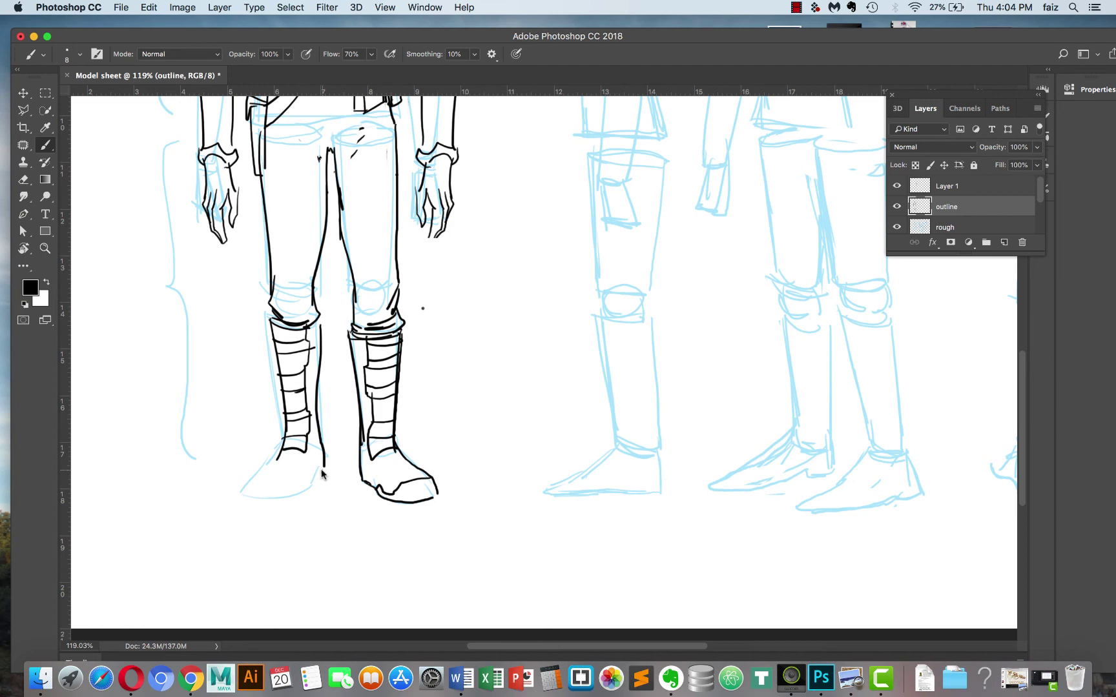
mouse_move(322, 471)
mouse_down()
mouse_move(268, 506)
mouse_move(299, 505)
mouse_move(289, 491)
mouse_move(274, 516)
mouse_move(277, 489)
mouse_move(272, 509)
mouse_move(238, 491)
mouse_move(306, 505)
mouse_move(316, 483)
mouse_up()
key(e)
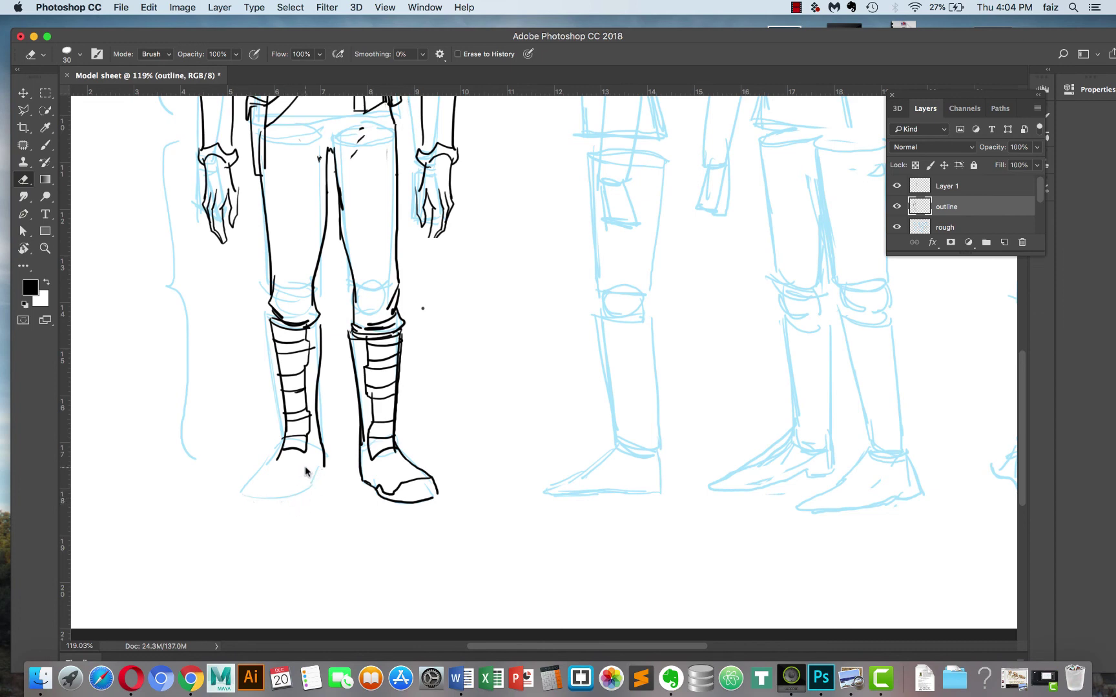
key(b)
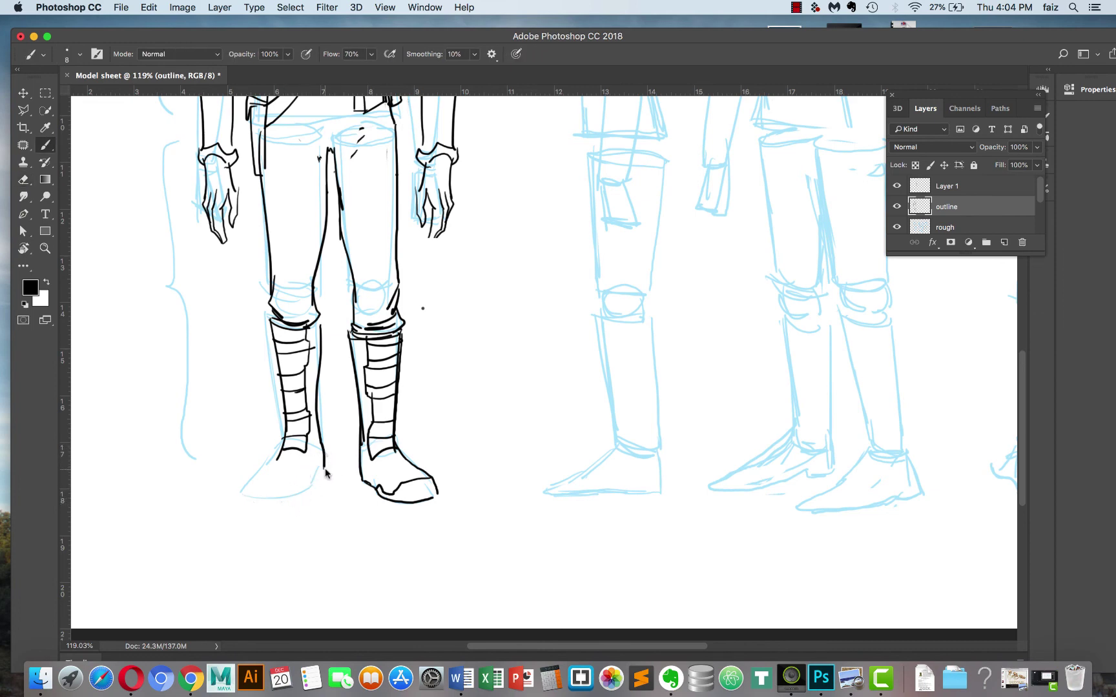
mouse_move(319, 481)
mouse_down()
mouse_move(256, 506)
mouse_move(253, 488)
mouse_move(280, 460)
mouse_up()
scroll(297, 407, down, 6)
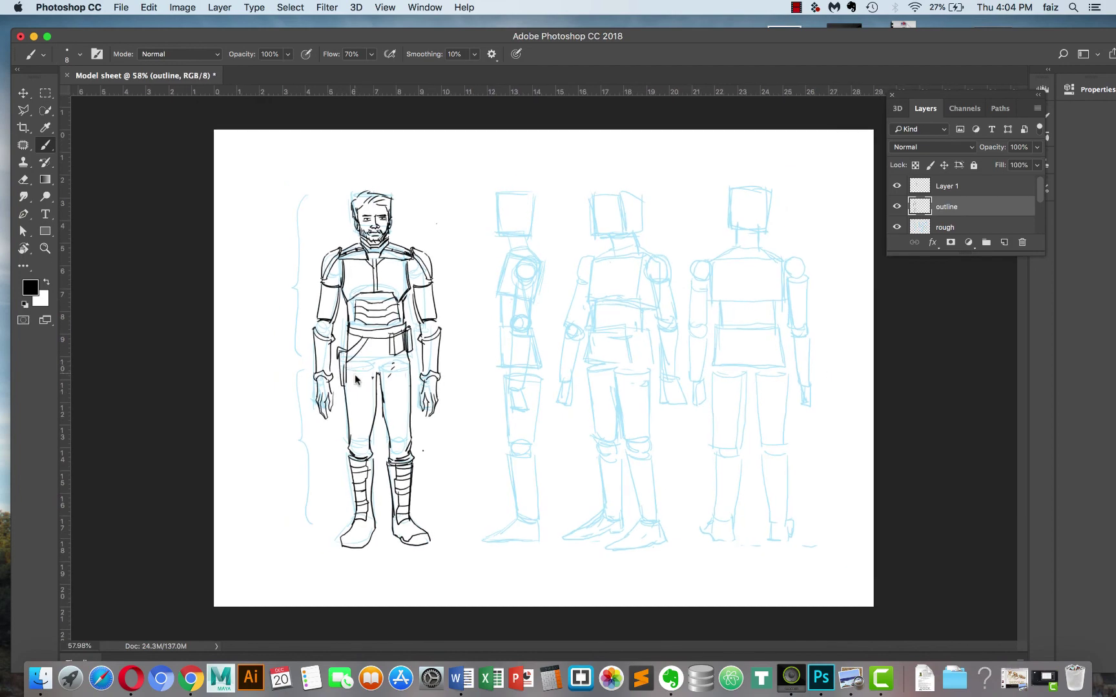
Erase and redraw the left boot's toe, sole, right-side edge and foot top.
scroll(363, 393, up, 5)
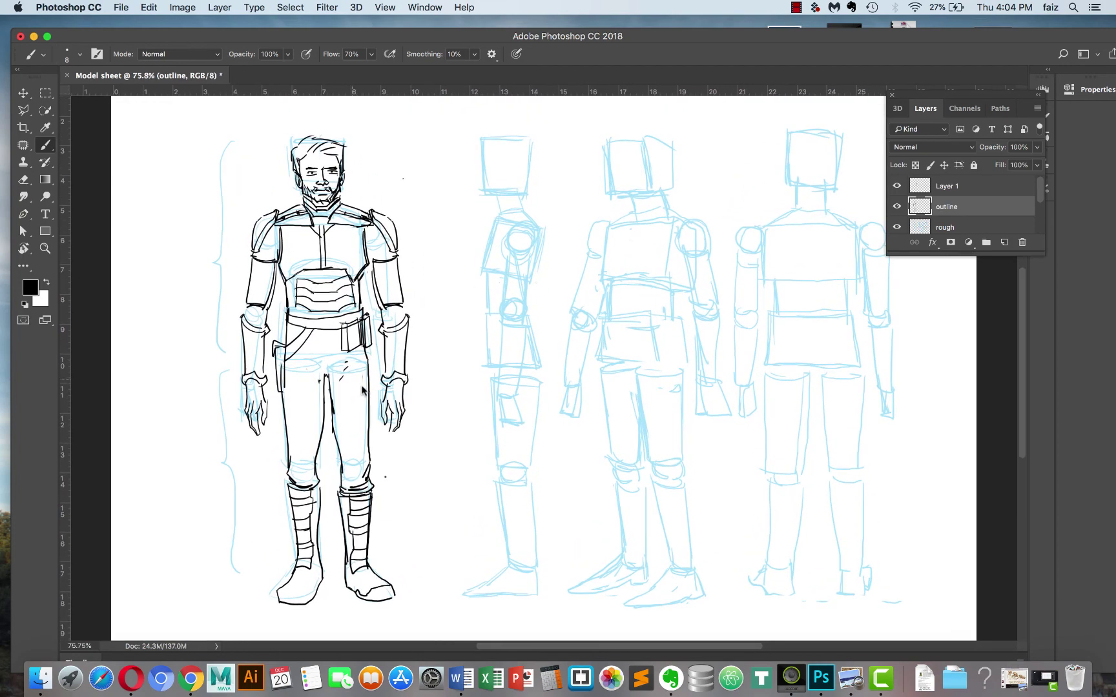
drag(331, 411, 386, 307)
scroll(386, 307, down, 5)
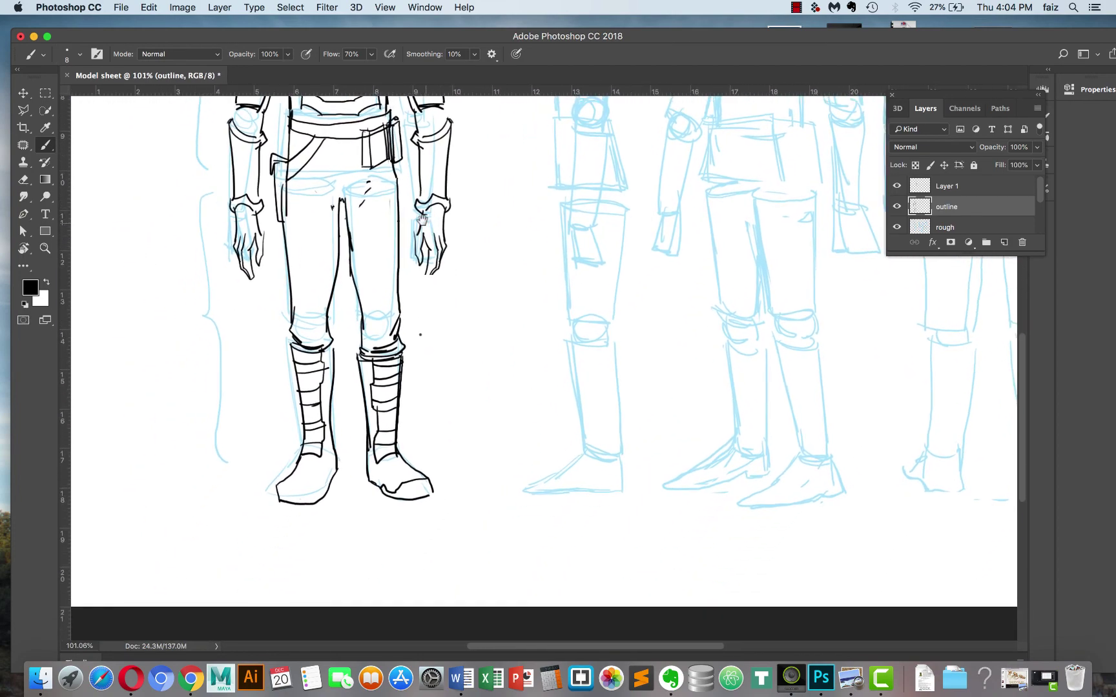
key(e)
mouse_move(321, 440)
mouse_down()
mouse_move(315, 429)
mouse_move(348, 452)
mouse_move(371, 426)
mouse_up()
key(b)
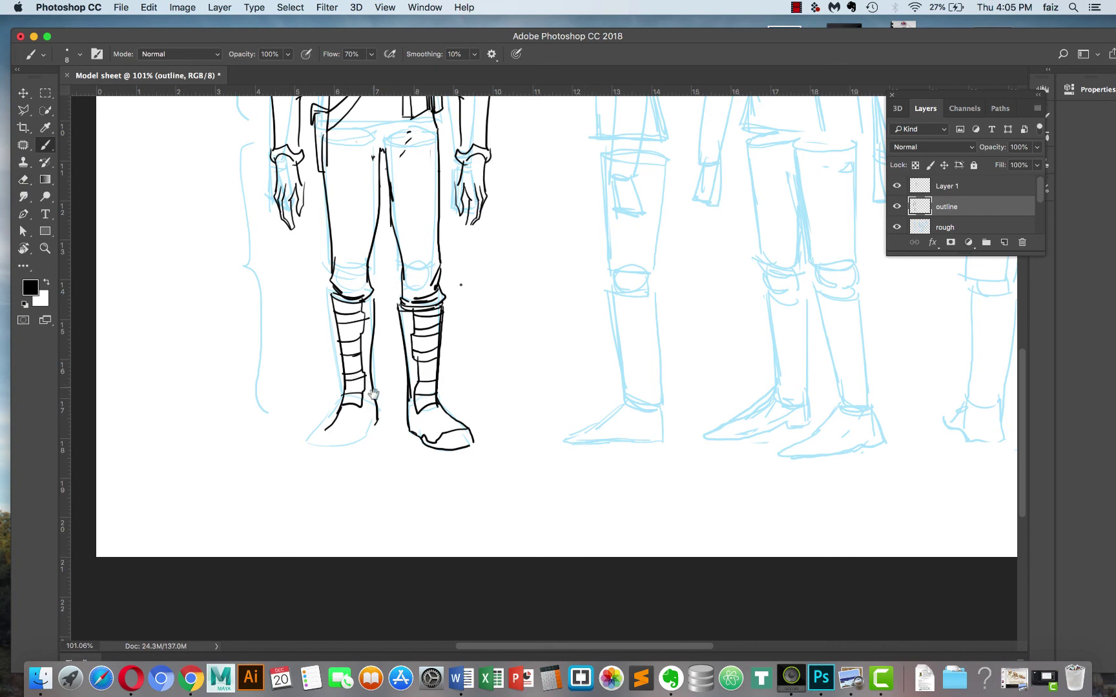
mouse_move(376, 408)
mouse_down()
mouse_move(360, 444)
mouse_move(373, 423)
mouse_up()
key(e)
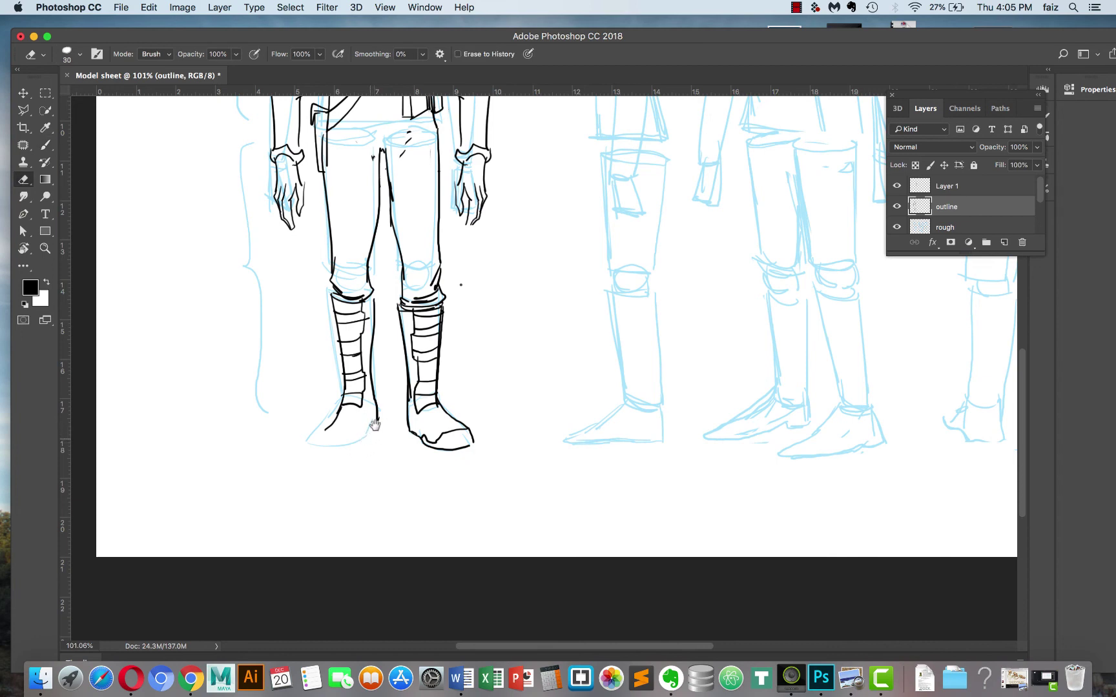
key(b)
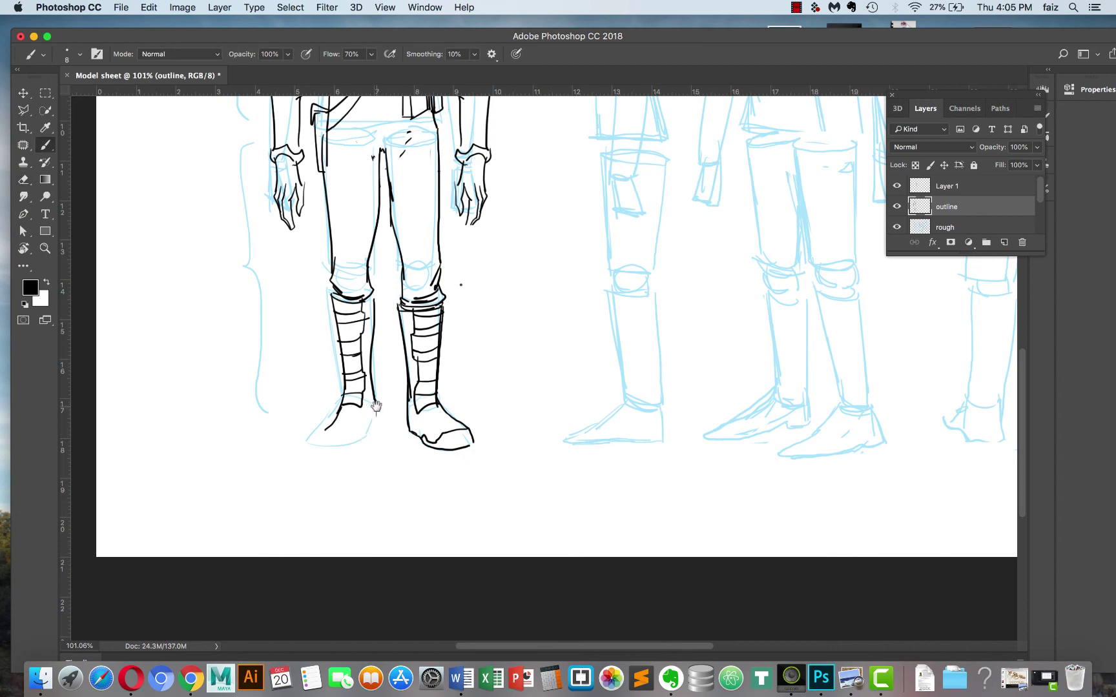
mouse_move(376, 405)
mouse_down()
mouse_move(353, 449)
mouse_move(316, 448)
mouse_move(352, 452)
mouse_up()
mouse_move(340, 408)
mouse_down()
mouse_move(322, 434)
mouse_move(358, 431)
mouse_move(379, 411)
mouse_up()
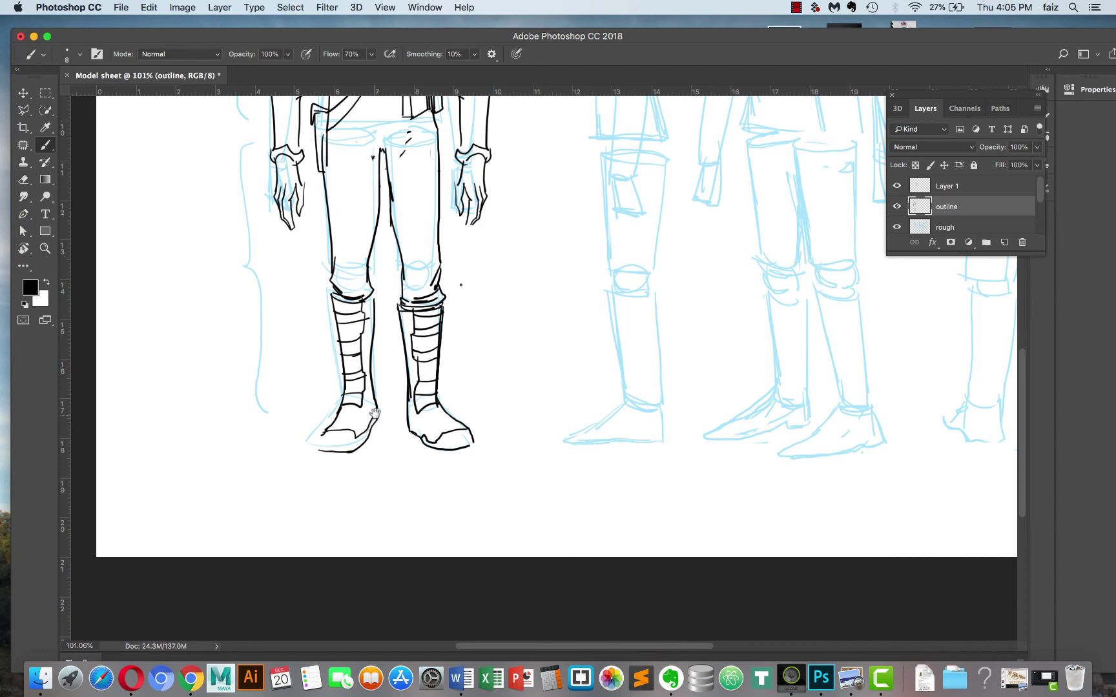
drag(316, 436, 315, 451)
Darken the belt line, buckle edge and the belt pouch's right edge.
drag(392, 197, 384, 329)
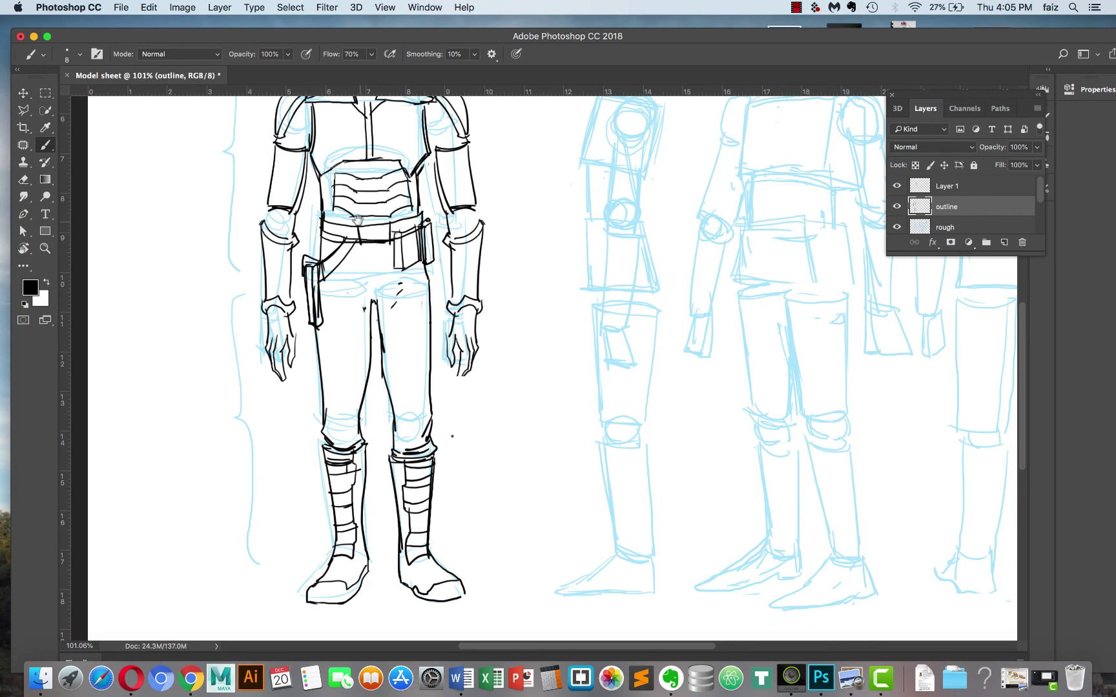
mouse_move(358, 226)
mouse_down()
mouse_move(391, 224)
mouse_move(391, 244)
mouse_up()
drag(430, 215, 426, 269)
Erase the stray dashes and inner-line tops on the thighs, then return to the Brush.
key(e)
mouse_move(378, 325)
mouse_down()
mouse_move(398, 279)
mouse_move(378, 369)
mouse_move(393, 400)
mouse_up()
mouse_move(381, 291)
mouse_down()
mouse_move(370, 323)
mouse_move(409, 444)
mouse_up()
key(b)
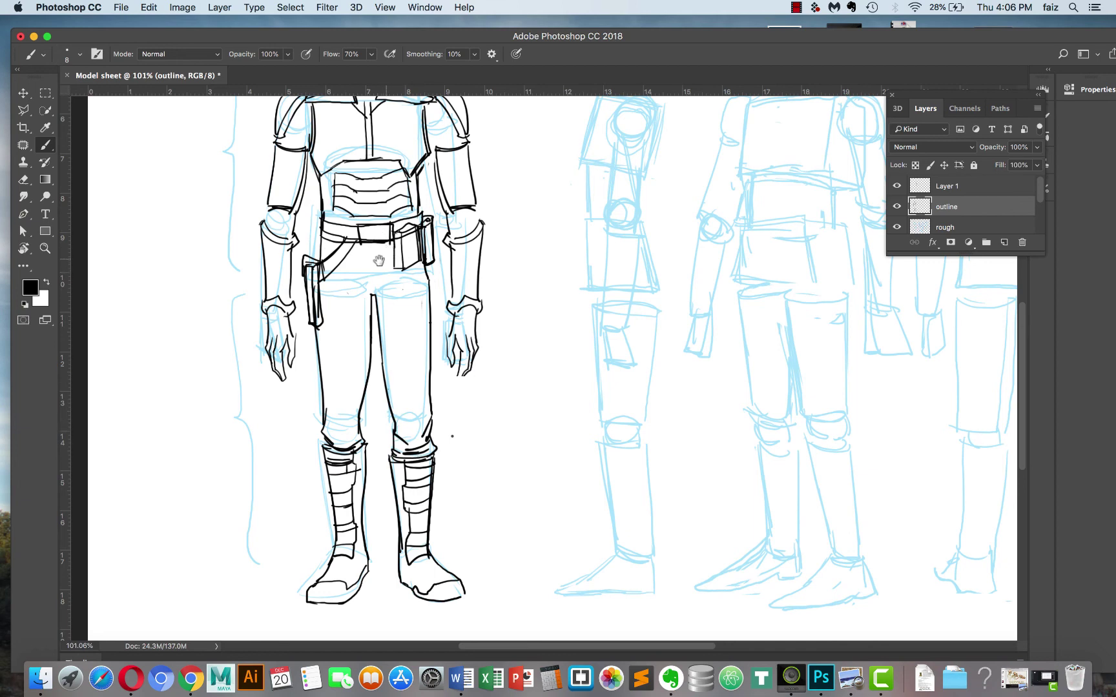
drag(377, 256, 371, 386)
mouse_move(376, 278)
mouse_down()
mouse_move(374, 337)
mouse_move(424, 341)
mouse_up()
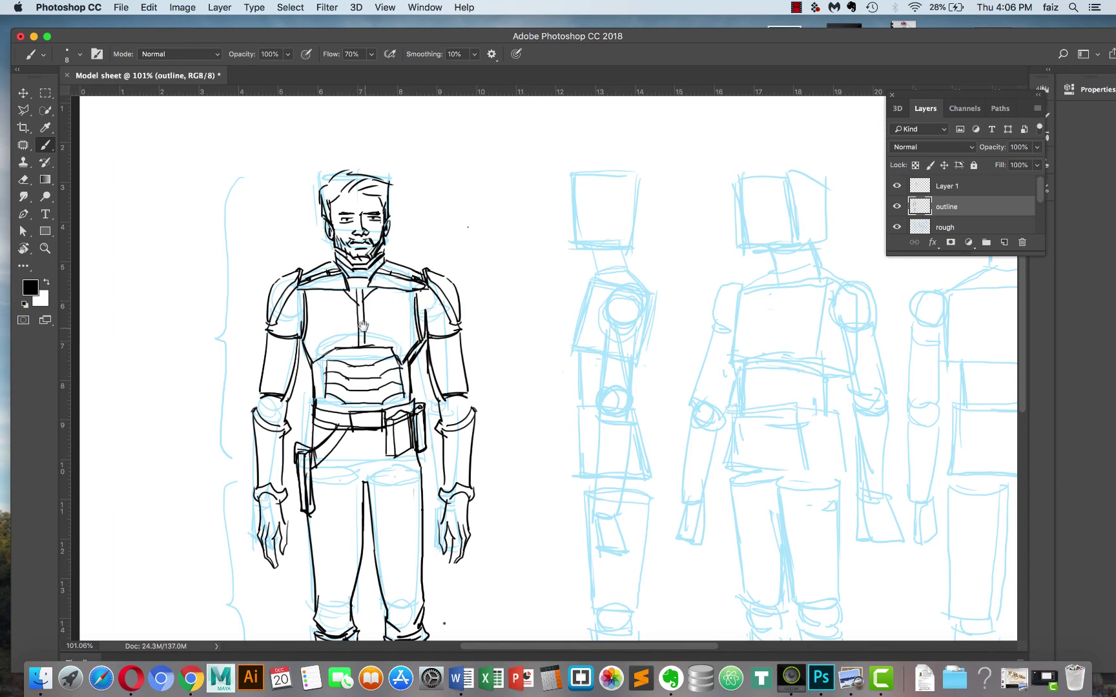
Erase the centre chest and V-collar strokes and redraw them as a double strap line.
scroll(344, 324, up, 5)
mouse_move(252, 262)
mouse_down()
mouse_move(340, 332)
mouse_move(307, 313)
mouse_move(305, 334)
mouse_move(307, 309)
mouse_move(317, 300)
mouse_move(307, 384)
mouse_move(325, 355)
mouse_move(310, 384)
mouse_up()
key(e)
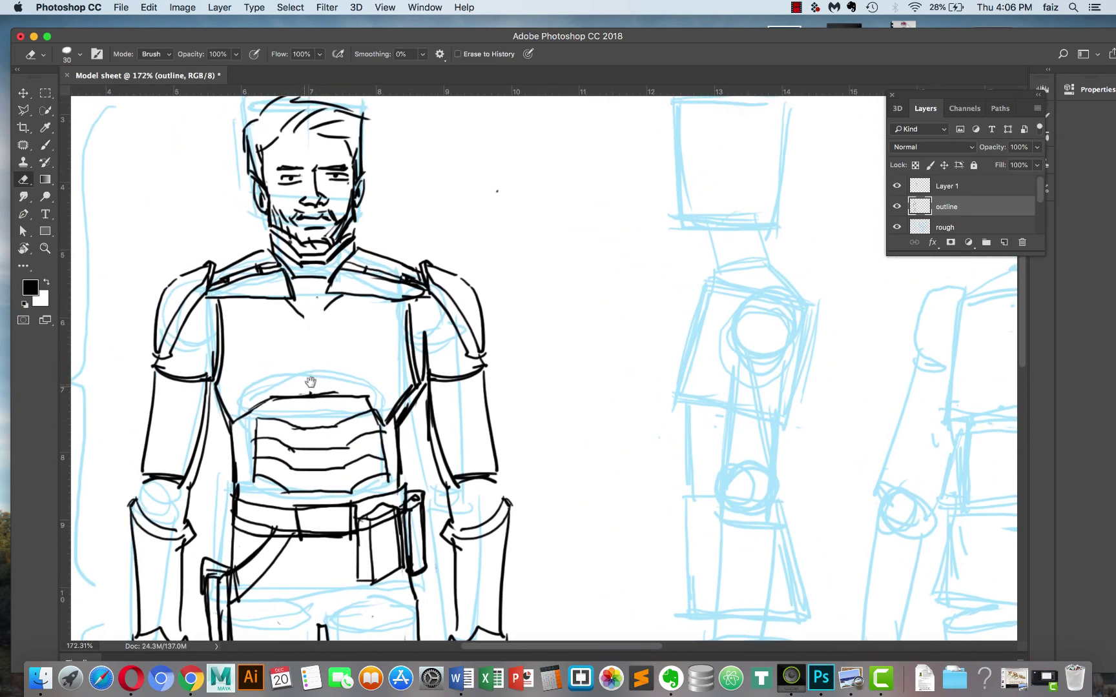
mouse_move(318, 312)
mouse_down()
mouse_move(298, 319)
mouse_move(322, 299)
mouse_move(303, 306)
mouse_move(307, 396)
mouse_up()
key(b)
drag(316, 313, 321, 399)
Ink a band on the front figure's left upper arm, trimming it with the eraser.
mouse_move(422, 326)
mouse_down()
mouse_move(439, 378)
mouse_move(432, 366)
mouse_move(484, 361)
mouse_up()
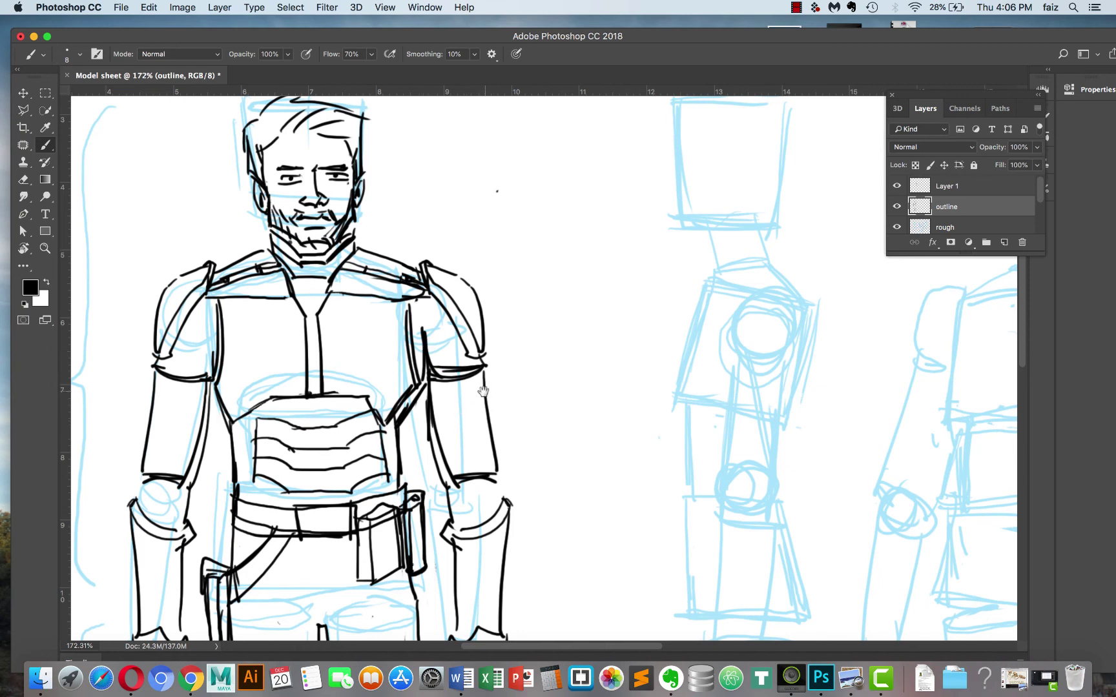
key(e)
drag(466, 368, 469, 373)
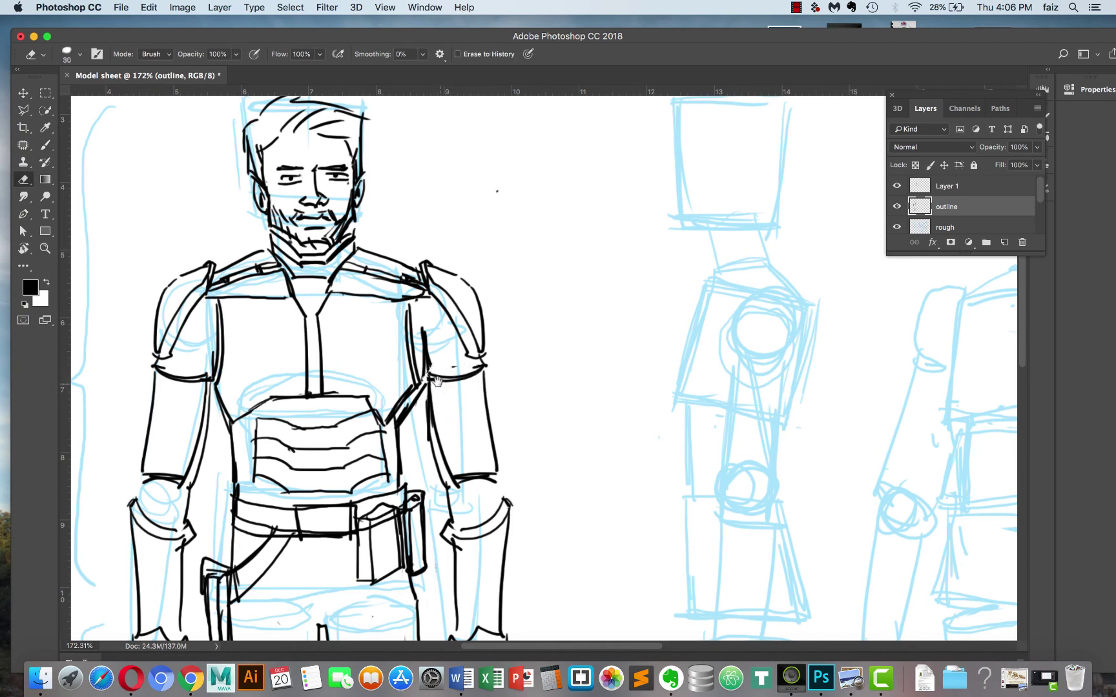
key(b)
mouse_move(488, 356)
mouse_down()
mouse_move(496, 464)
mouse_move(492, 432)
mouse_move(488, 462)
mouse_up()
key(e)
key(b)
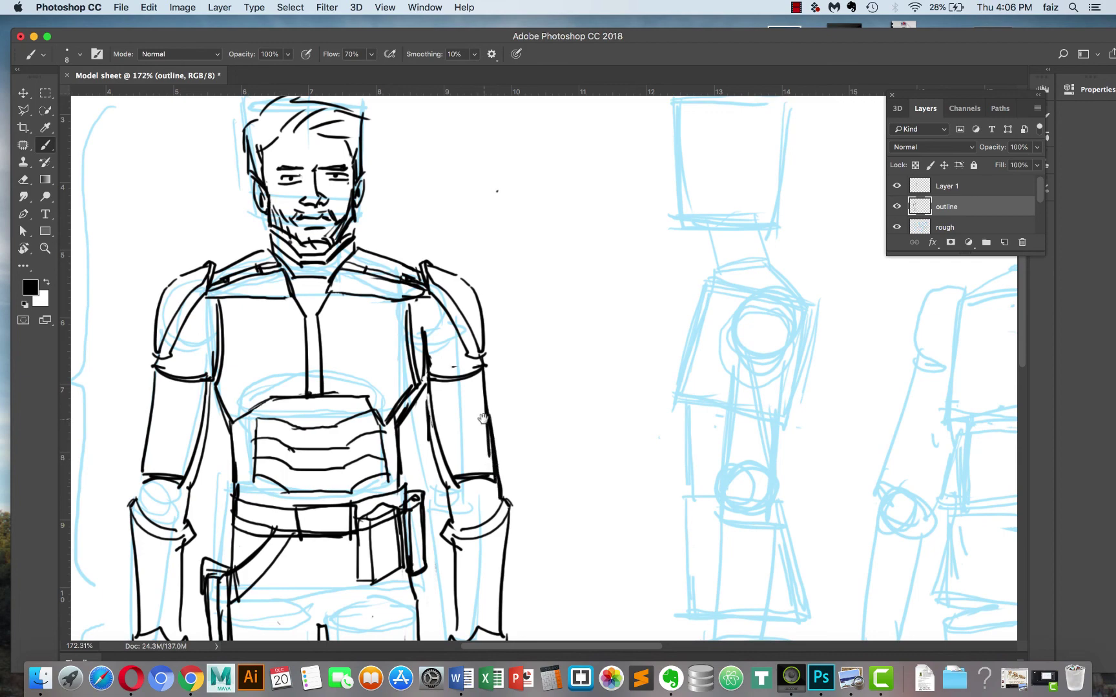
Ink the left forearm edge and right elbow curve, then zoom out to the whole sheet.
scroll(498, 478, down, 3)
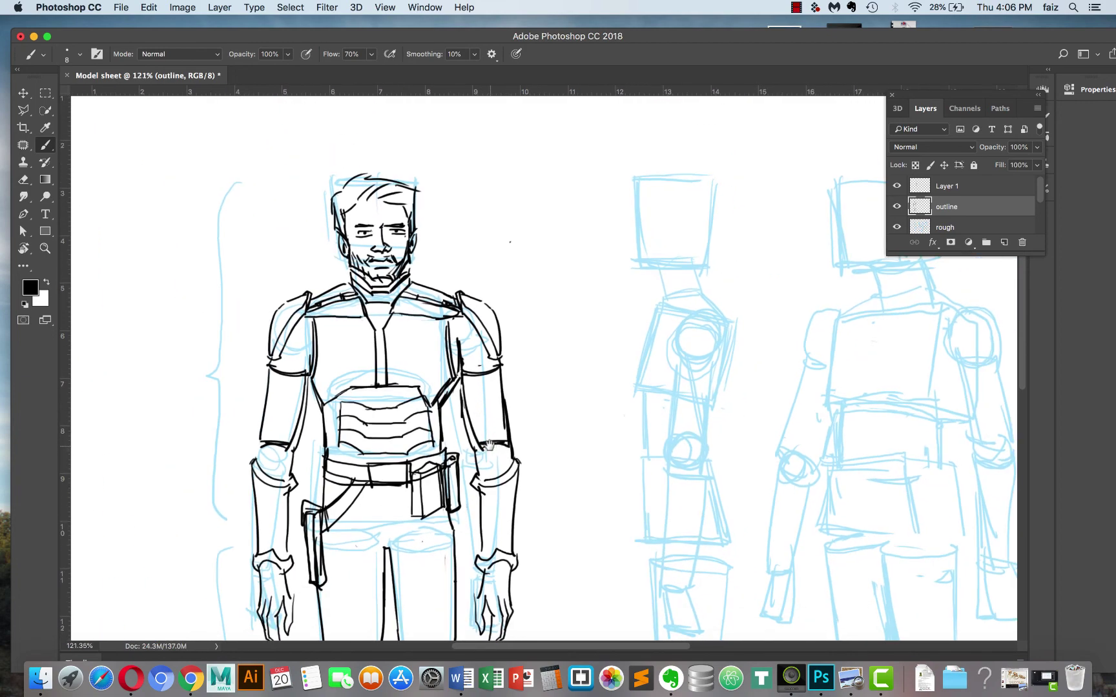
mouse_move(488, 446)
mouse_down()
mouse_move(507, 474)
mouse_move(491, 446)
mouse_up()
mouse_move(275, 442)
mouse_down()
mouse_move(264, 472)
mouse_move(252, 425)
mouse_up()
scroll(426, 317, down, 5)
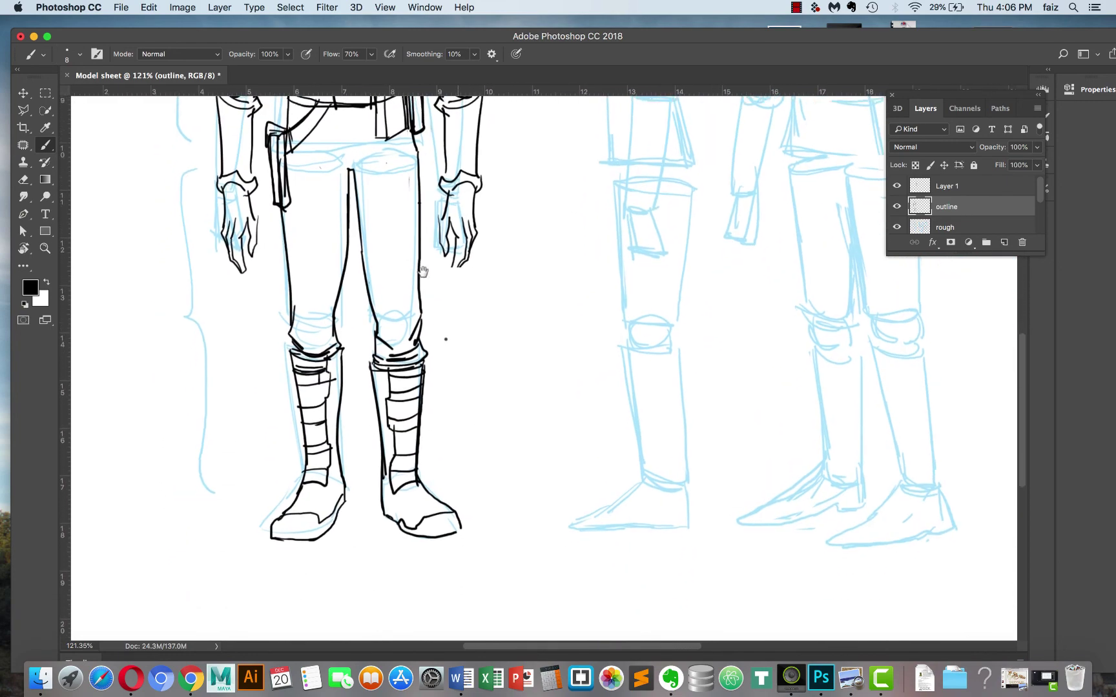
scroll(448, 245, down, 2)
scroll(452, 259, down, 5)
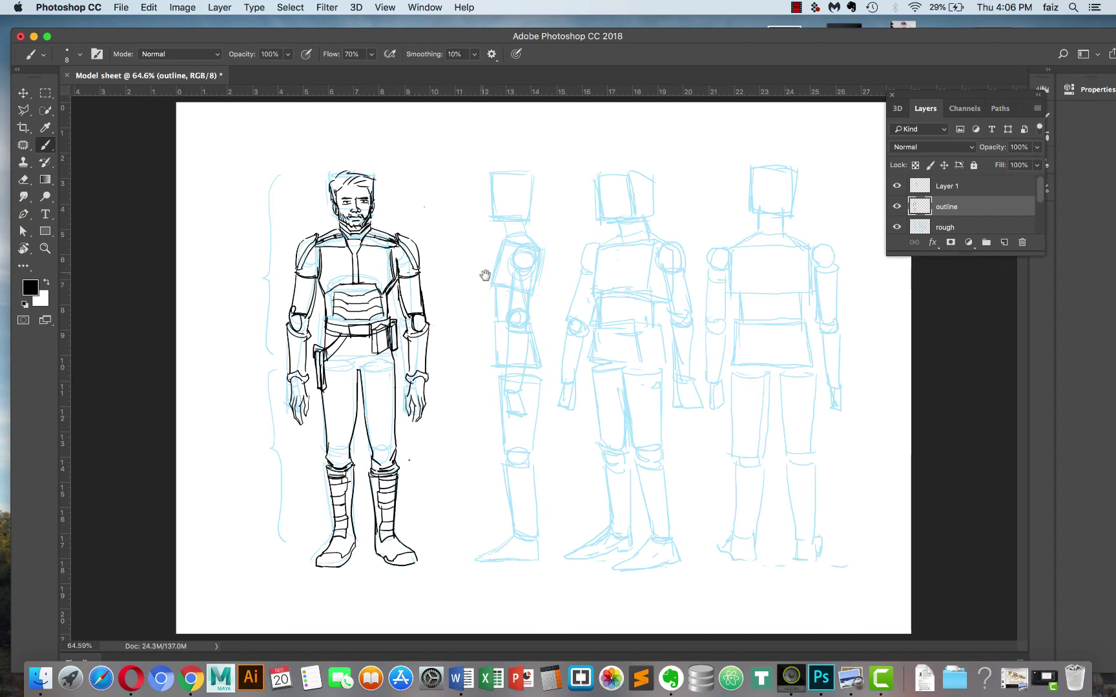
Zoom in and centre the view on the side-view figure's head for inking.
scroll(501, 272, up, 5)
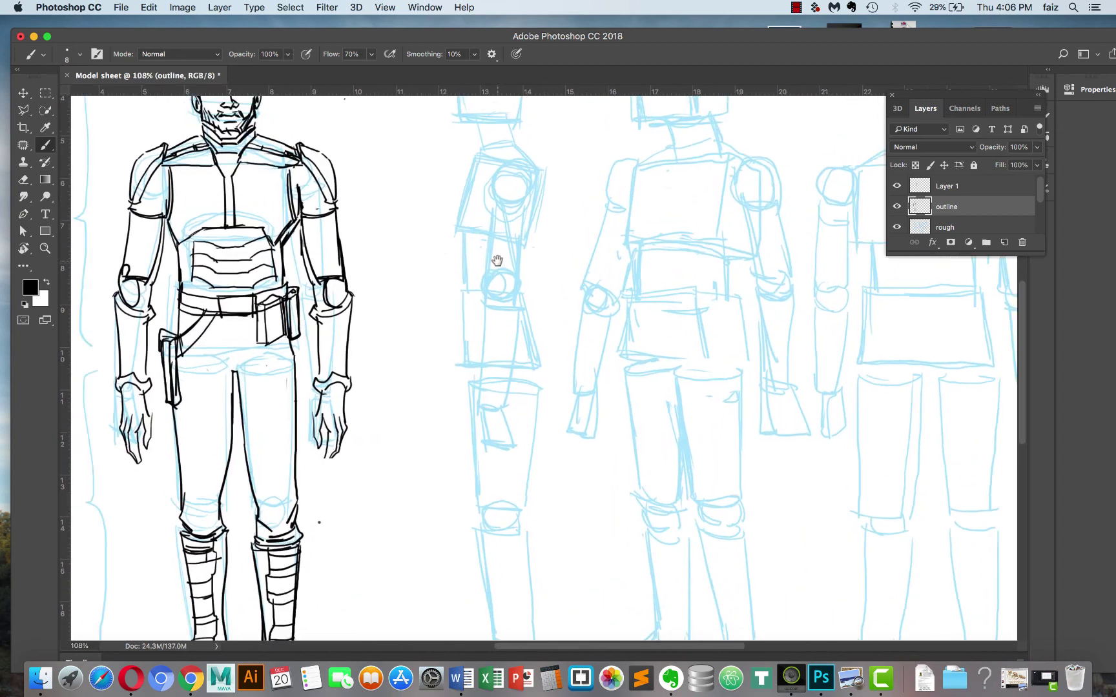
drag(495, 182, 424, 256)
scroll(423, 255, up, 10)
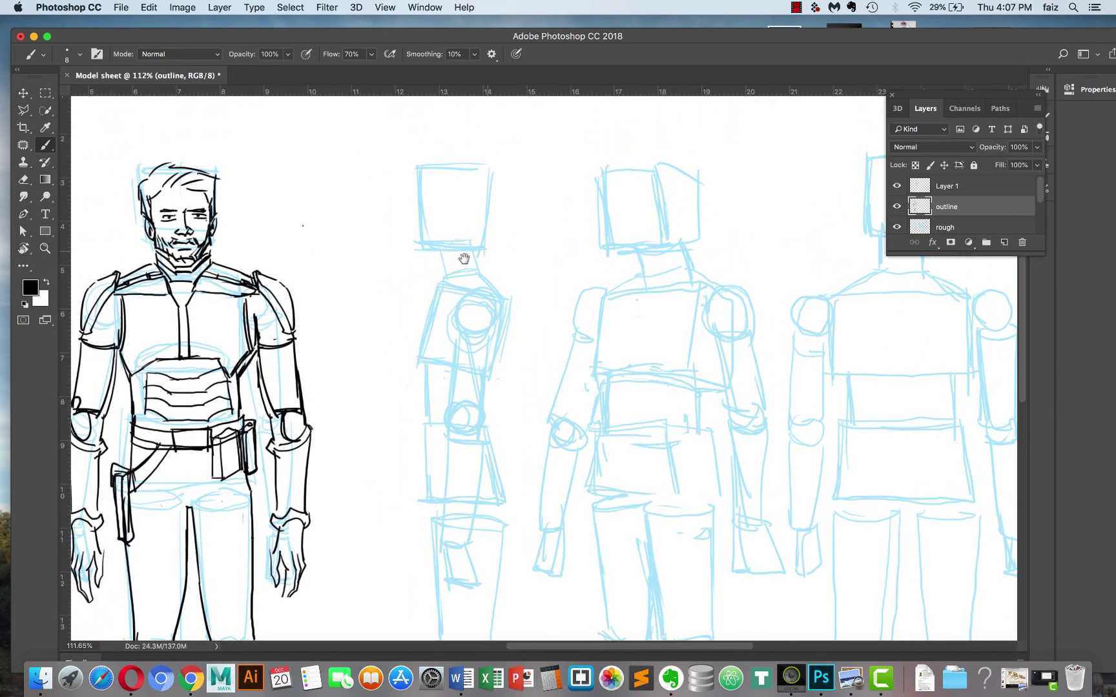
scroll(463, 258, up, 1)
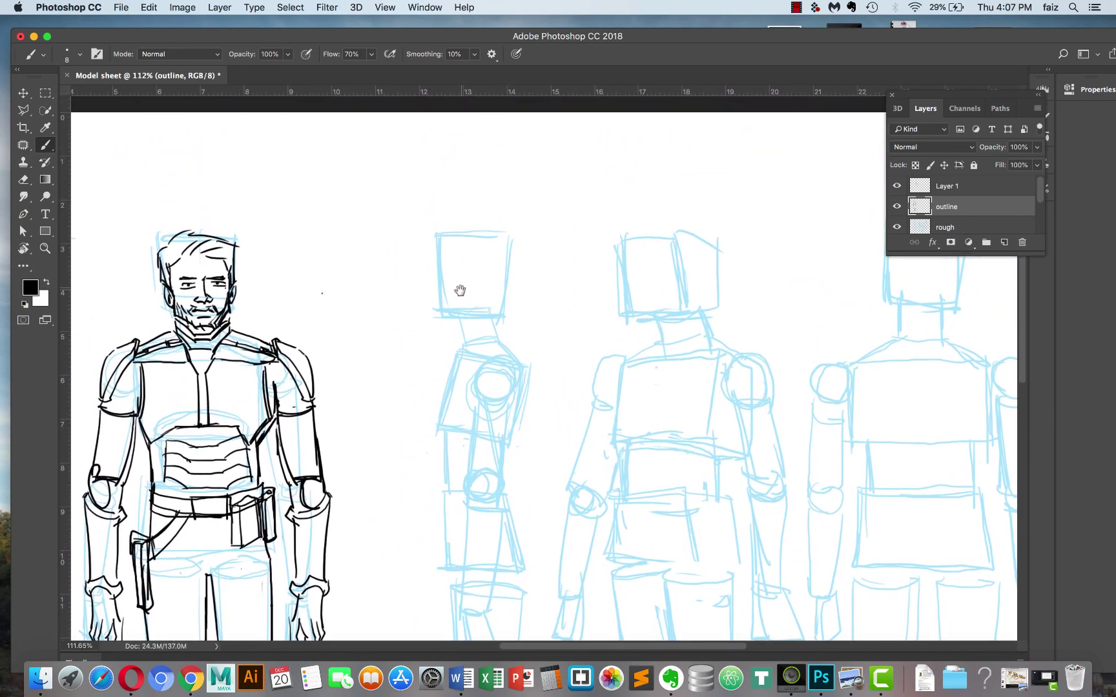
drag(448, 296, 473, 241)
scroll(468, 246, up, 3)
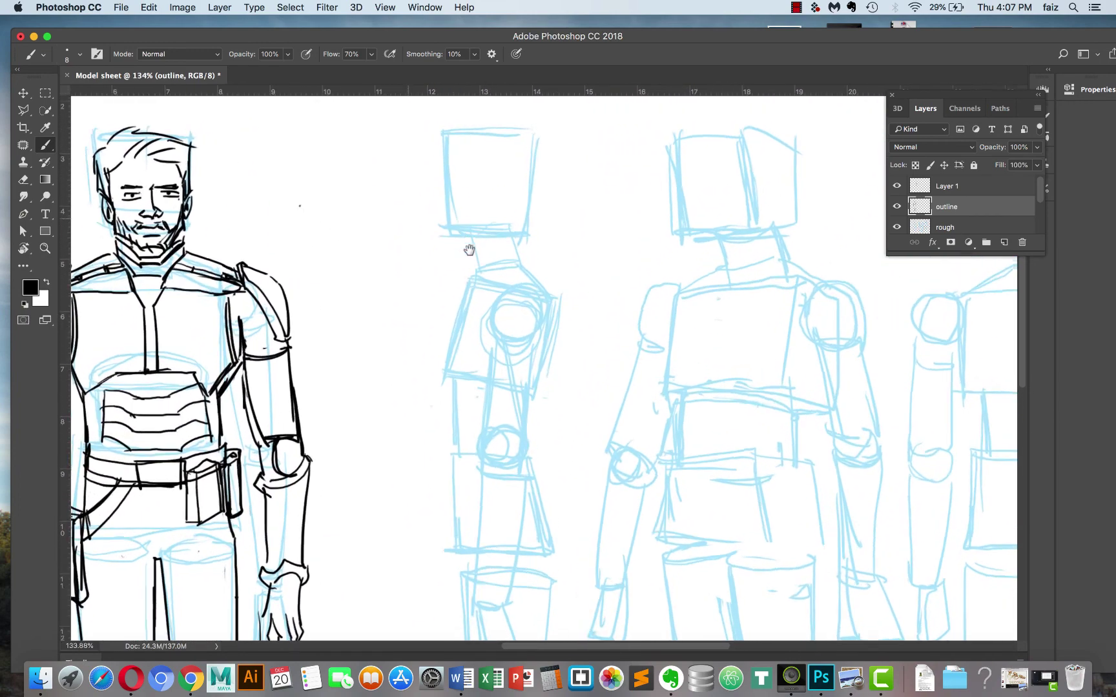
mouse_move(430, 201)
mouse_down()
mouse_move(487, 245)
mouse_move(469, 260)
mouse_move(474, 304)
mouse_up()
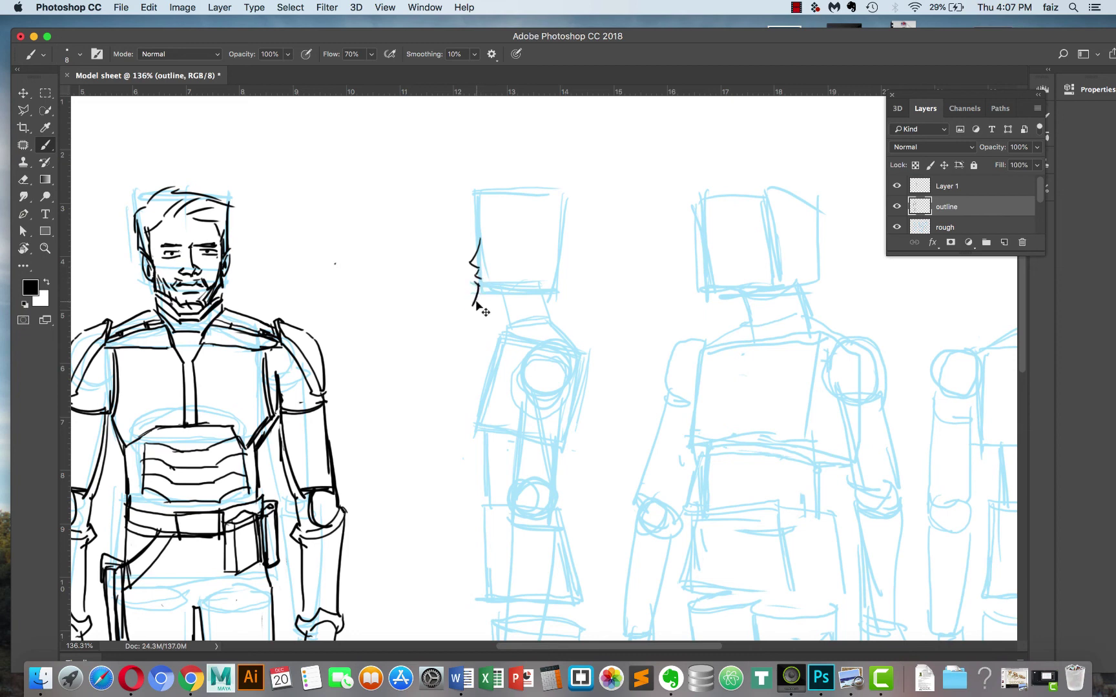
Undo the stray stroke and ink the profile's jaw, forehead, mouth, eye, ear line and hair.
key(cmd+z)
mouse_move(478, 306)
mouse_down()
mouse_move(520, 301)
mouse_move(525, 290)
mouse_up()
mouse_move(478, 191)
mouse_down()
mouse_move(479, 236)
mouse_move(506, 193)
mouse_up()
drag(493, 213, 526, 224)
mouse_move(488, 268)
mouse_down()
mouse_move(510, 279)
mouse_move(536, 237)
mouse_move(526, 267)
mouse_up()
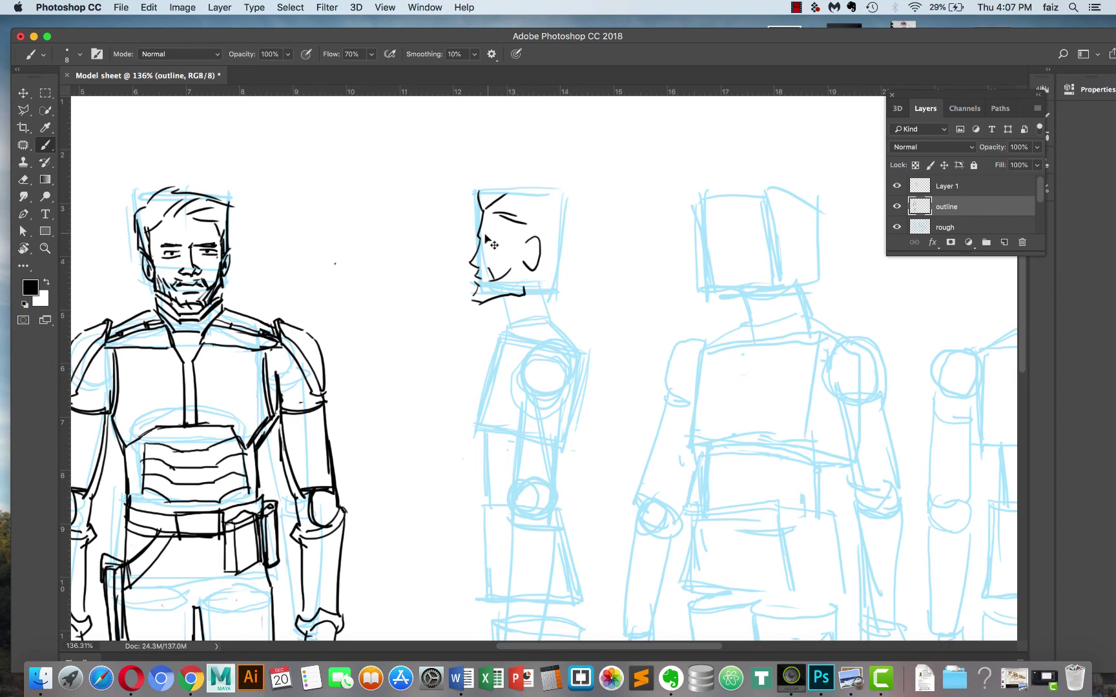
mouse_move(479, 234)
mouse_down()
mouse_move(491, 233)
mouse_move(485, 248)
mouse_move(498, 244)
mouse_up()
mouse_move(522, 225)
mouse_down()
mouse_move(524, 265)
mouse_move(536, 264)
mouse_up()
mouse_move(479, 200)
mouse_down()
mouse_move(490, 186)
mouse_move(529, 182)
mouse_move(567, 211)
mouse_move(568, 254)
mouse_move(539, 279)
mouse_up()
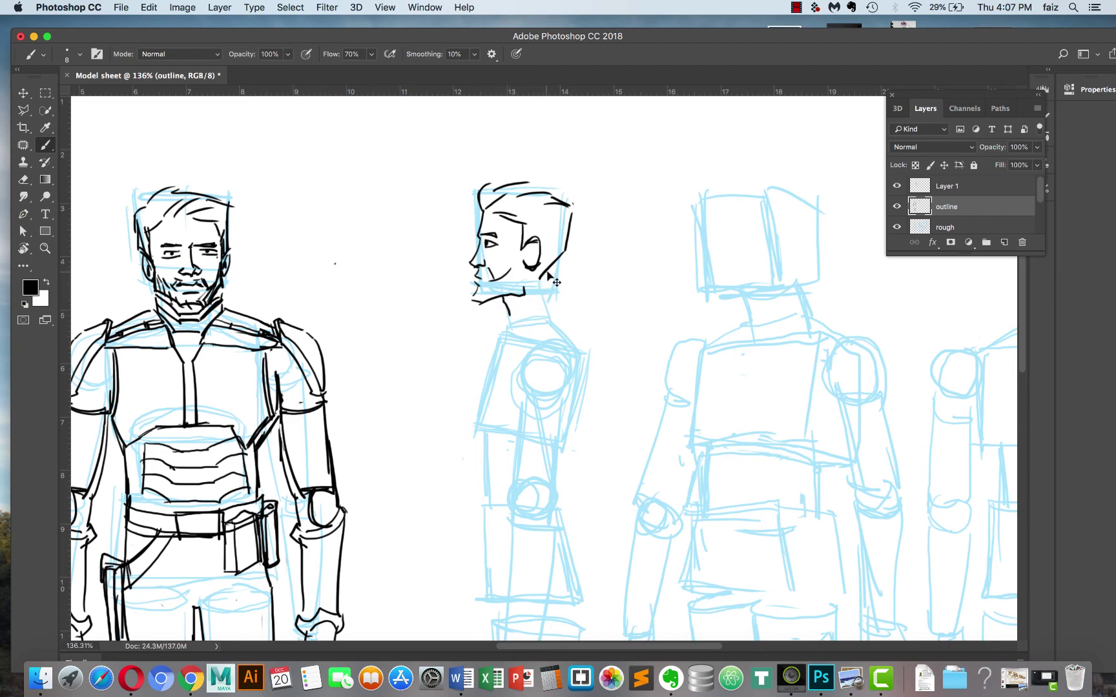
Ink the neck, collar, shoulder line, a short chest line and the round shoulder pad.
mouse_move(547, 275)
mouse_down()
mouse_move(516, 306)
mouse_move(553, 290)
mouse_move(507, 328)
mouse_move(552, 291)
mouse_move(557, 304)
mouse_move(505, 332)
mouse_move(558, 300)
mouse_move(565, 316)
mouse_move(503, 341)
mouse_up()
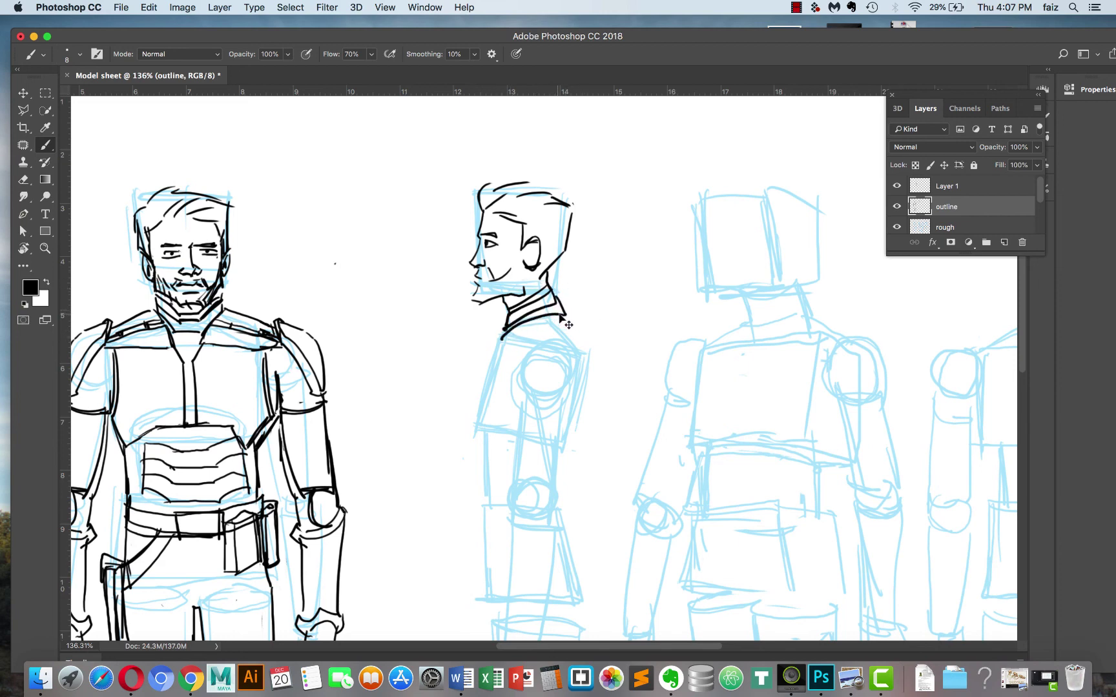
mouse_move(572, 318)
mouse_down()
mouse_move(594, 356)
mouse_move(548, 267)
mouse_move(501, 252)
mouse_move(473, 309)
mouse_move(487, 344)
mouse_move(477, 342)
mouse_move(506, 364)
mouse_up()
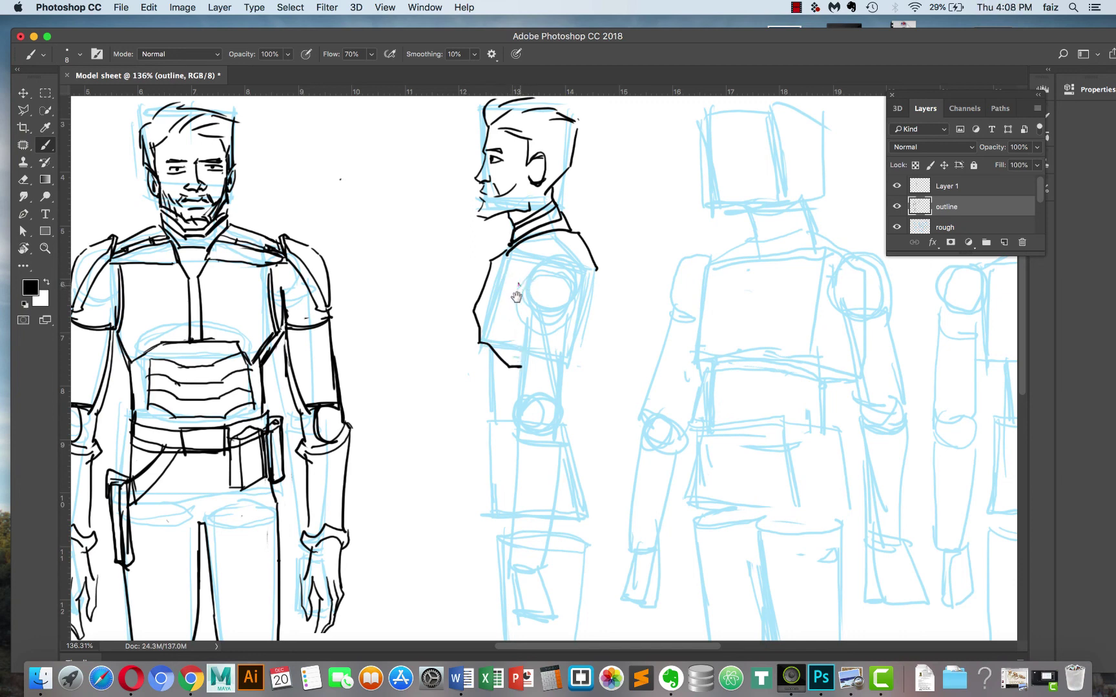
drag(517, 295, 549, 339)
mouse_move(520, 261)
mouse_down()
mouse_move(547, 253)
mouse_move(578, 267)
mouse_move(588, 302)
mouse_move(557, 338)
mouse_up()
right_click(553, 337)
key(Escape)
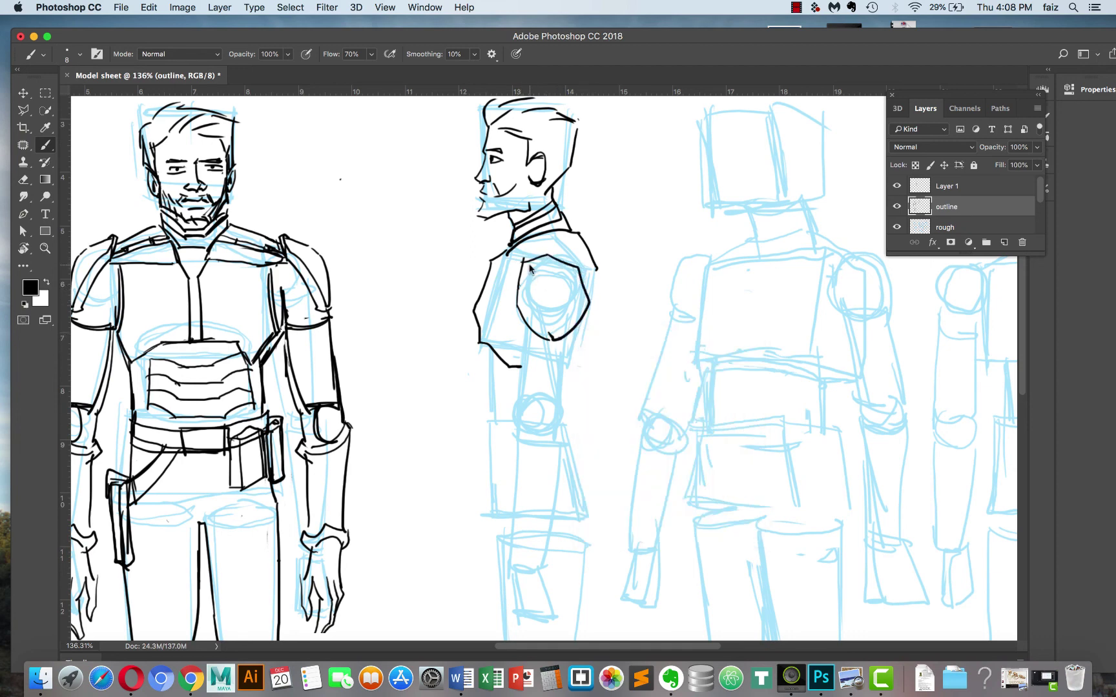
mouse_move(528, 266)
mouse_down()
mouse_move(523, 297)
mouse_move(547, 339)
mouse_move(528, 269)
mouse_move(552, 258)
mouse_up()
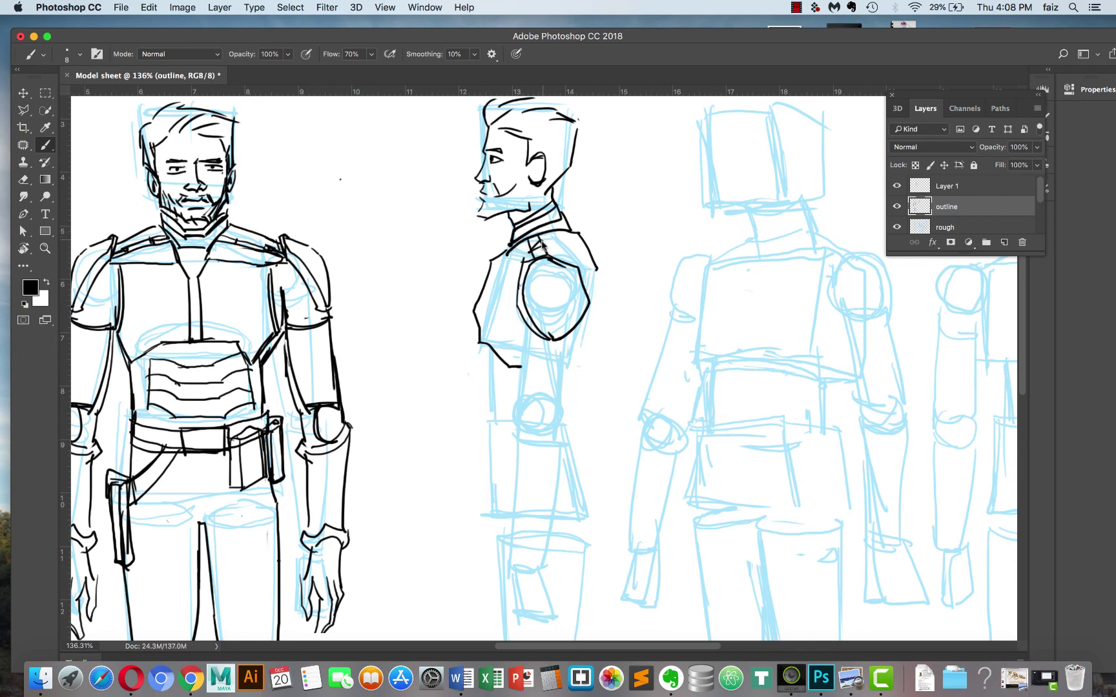
mouse_move(549, 256)
mouse_down()
mouse_move(597, 275)
mouse_move(590, 304)
mouse_move(598, 277)
mouse_move(555, 215)
mouse_move(527, 321)
mouse_move(539, 223)
mouse_move(526, 256)
mouse_move(541, 254)
mouse_move(529, 220)
mouse_move(518, 311)
mouse_up()
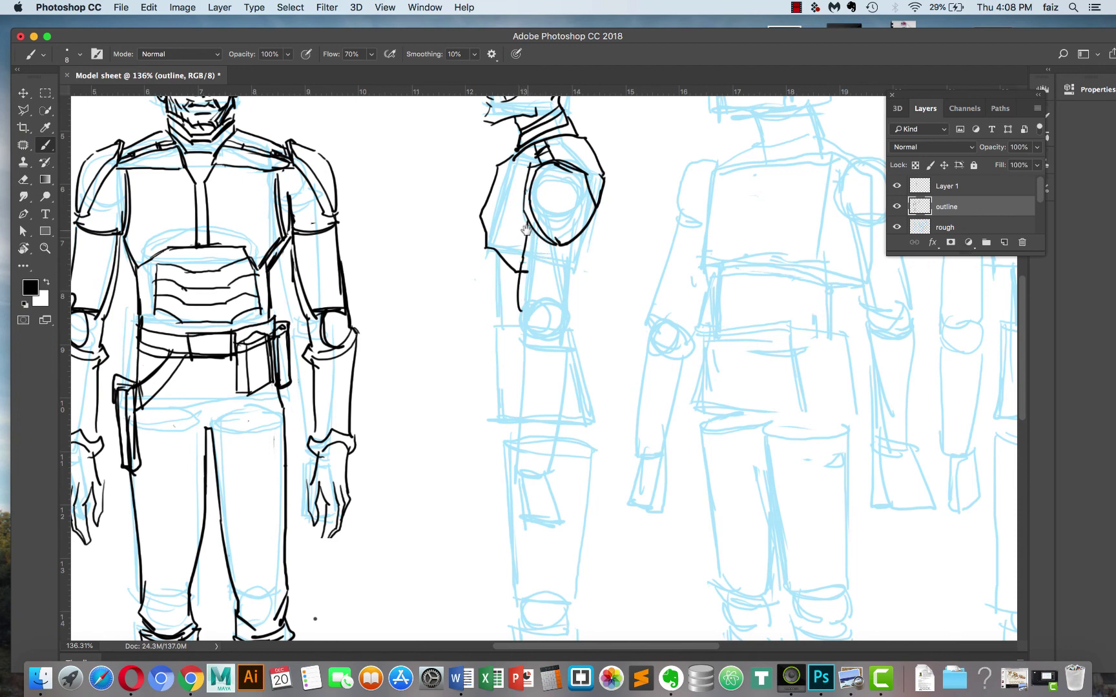
Outline the side-view upper arm, erasing misplaced strokes and closing the arm segment.
drag(585, 236, 572, 305)
mouse_move(525, 231)
mouse_down()
mouse_move(586, 239)
mouse_move(568, 314)
mouse_up()
mouse_move(564, 248)
mouse_down()
mouse_move(613, 324)
mouse_move(621, 215)
mouse_move(618, 186)
mouse_move(620, 234)
mouse_move(596, 161)
mouse_move(593, 281)
mouse_move(585, 302)
mouse_move(548, 308)
mouse_move(544, 328)
mouse_move(554, 278)
mouse_move(594, 331)
mouse_move(589, 363)
mouse_up()
key(e)
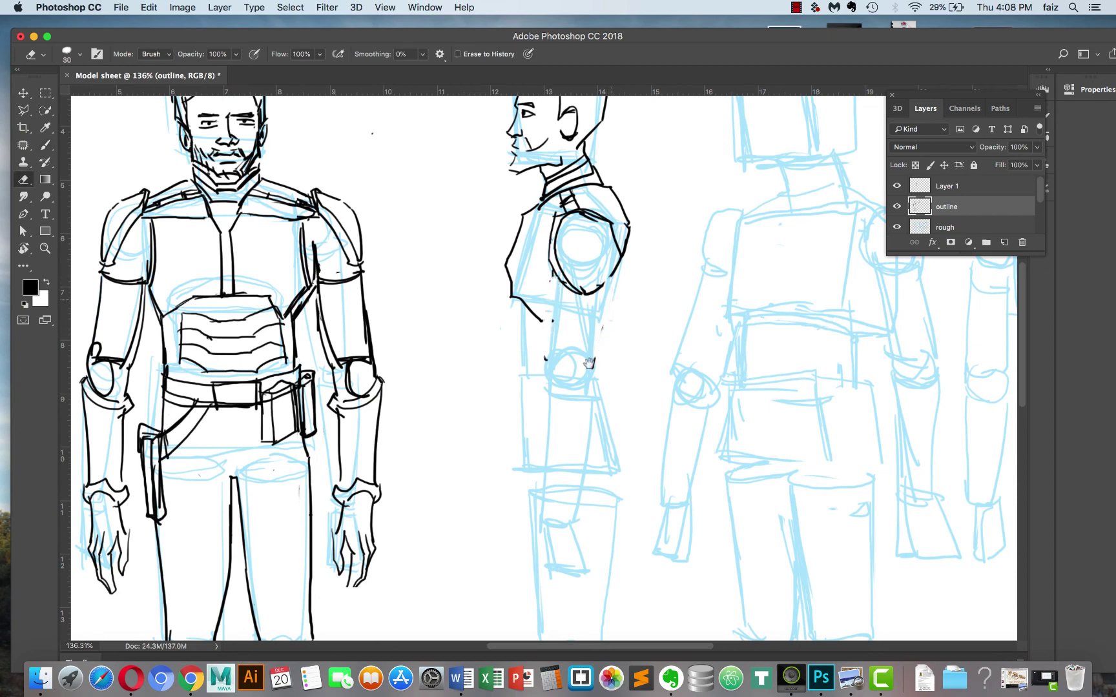
key(b)
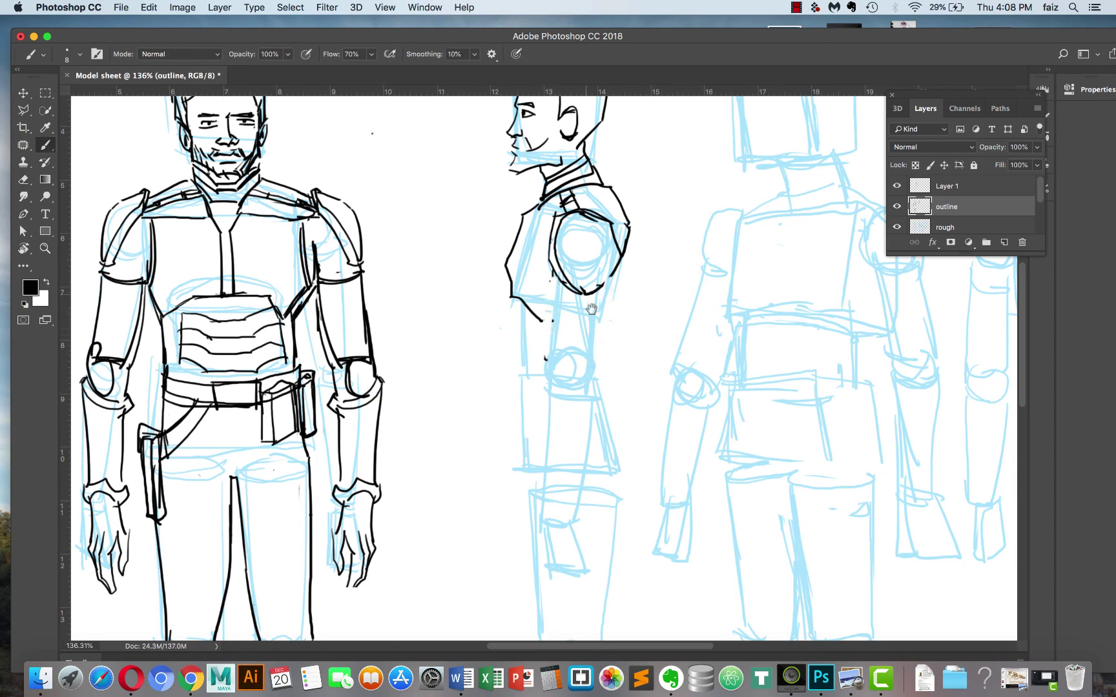
drag(560, 286, 558, 359)
drag(610, 282, 606, 397)
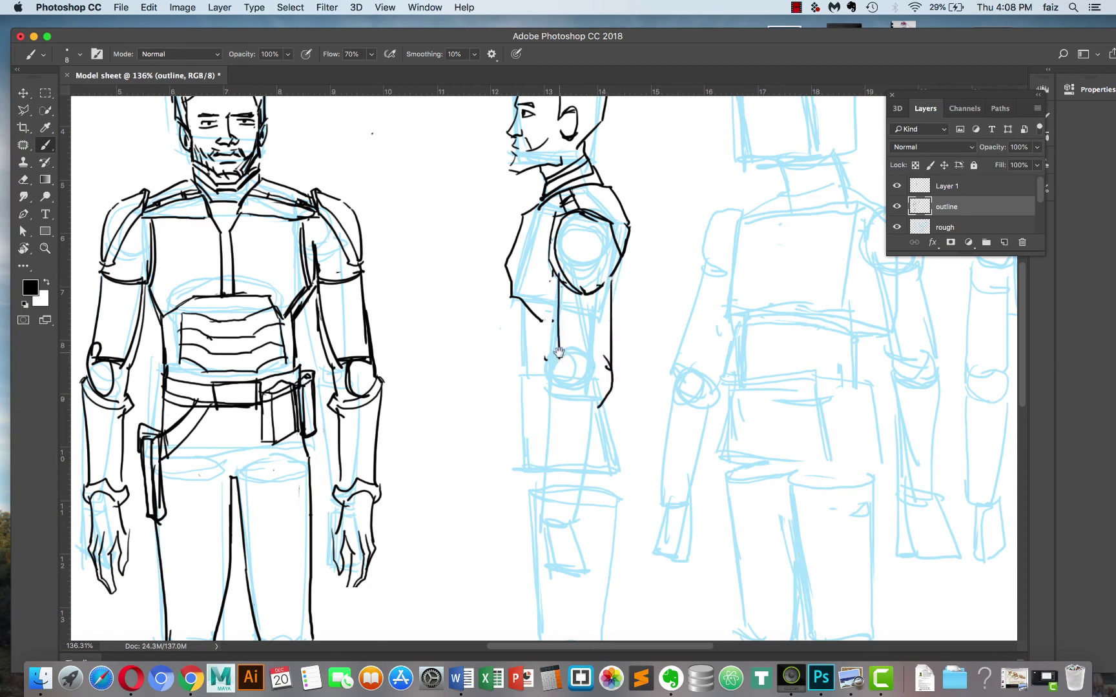
mouse_move(559, 359)
mouse_down()
mouse_move(606, 357)
mouse_move(563, 360)
mouse_move(557, 379)
mouse_move(589, 401)
mouse_move(572, 393)
mouse_move(585, 390)
mouse_move(578, 344)
mouse_move(549, 358)
mouse_move(547, 492)
mouse_move(545, 482)
mouse_move(560, 517)
mouse_move(549, 474)
mouse_move(568, 501)
mouse_move(566, 511)
mouse_move(550, 481)
mouse_move(559, 505)
mouse_move(587, 514)
mouse_move(609, 419)
mouse_move(608, 401)
mouse_move(598, 410)
mouse_move(563, 386)
mouse_up()
Ink the side-view torso's back line and extend it further down.
scroll(564, 326, down, 3)
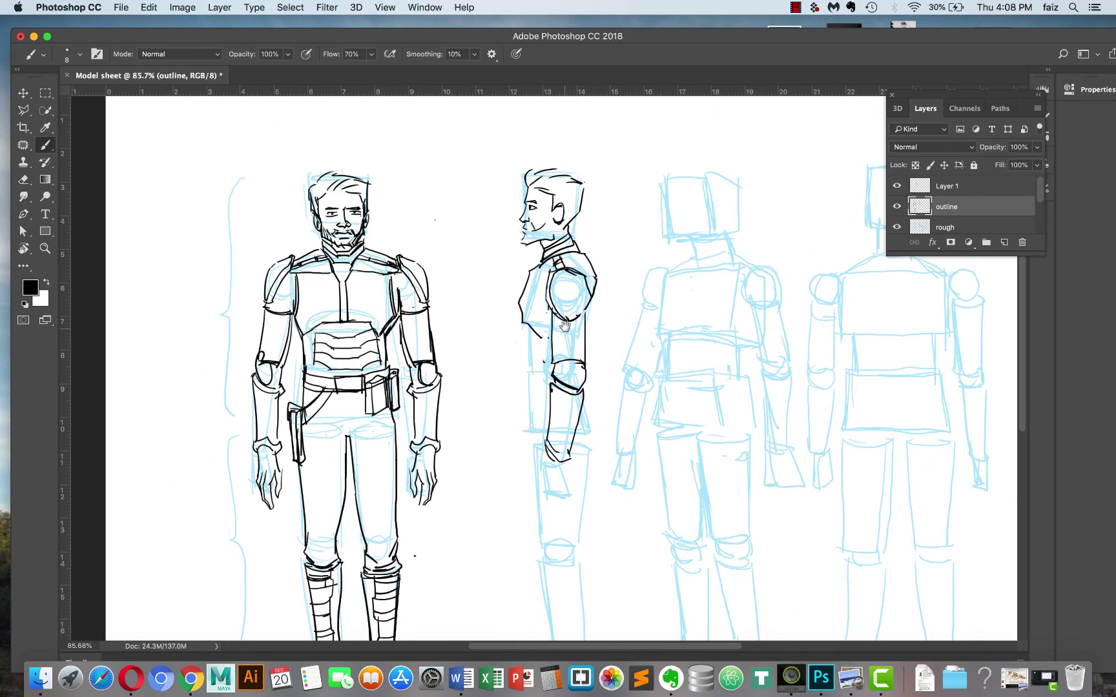
scroll(513, 304, up, 3)
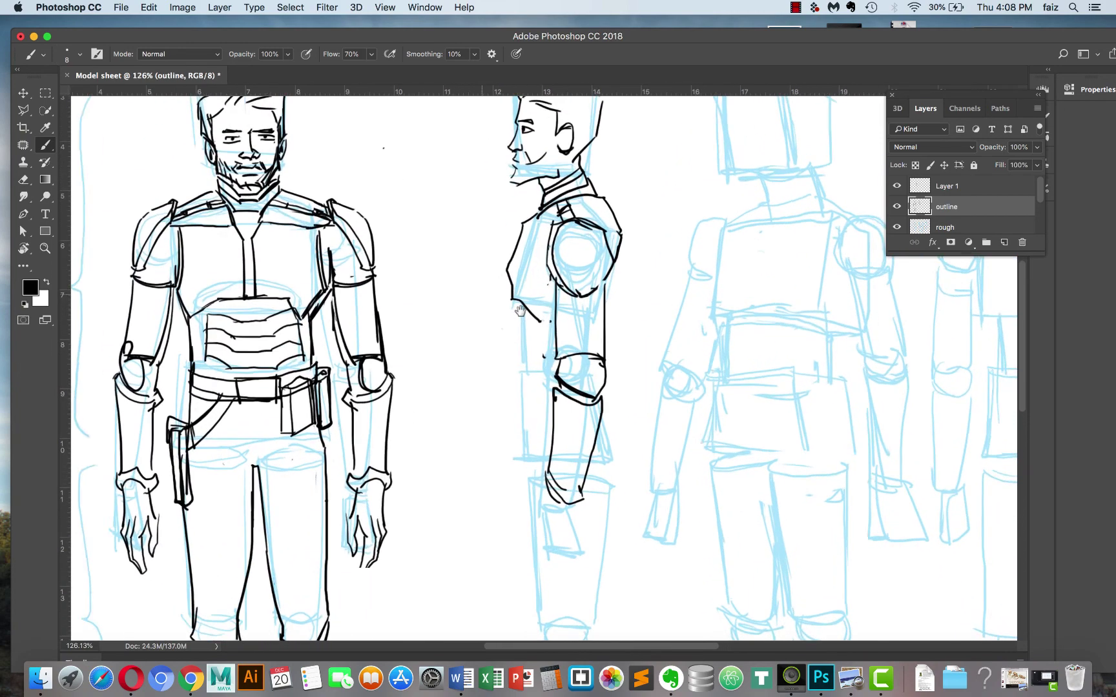
scroll(510, 296, up, 1)
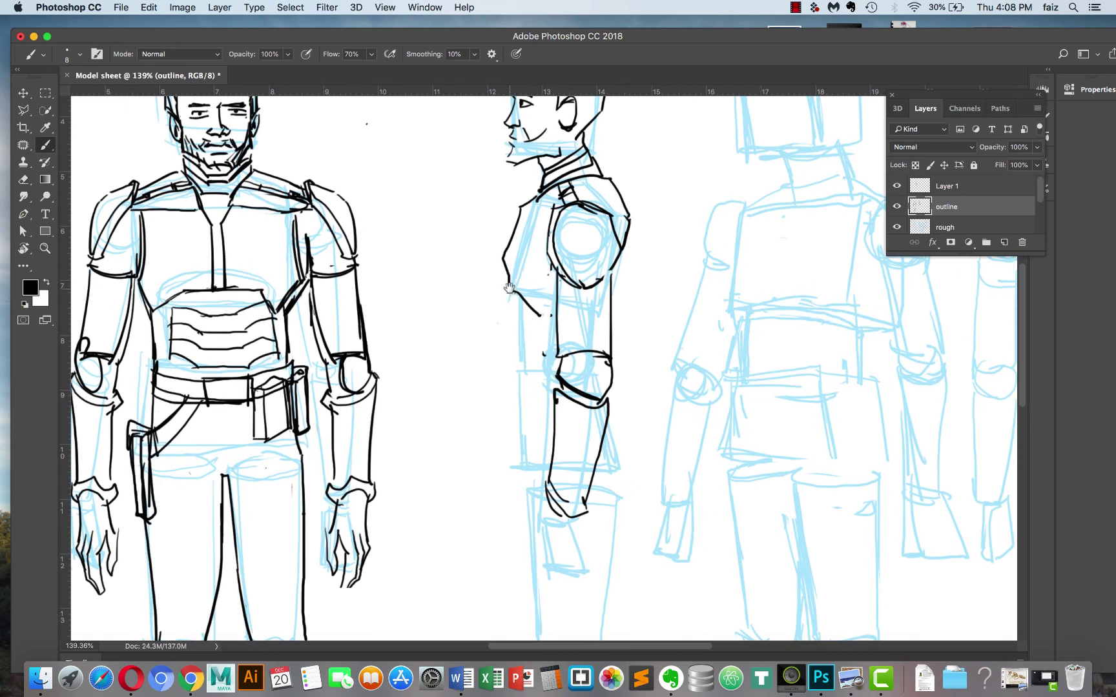
mouse_move(507, 297)
mouse_down()
mouse_move(506, 355)
mouse_move(537, 332)
mouse_move(543, 343)
mouse_move(508, 357)
mouse_move(528, 348)
mouse_move(503, 342)
mouse_move(538, 318)
mouse_move(511, 329)
mouse_move(504, 322)
mouse_move(520, 311)
mouse_move(503, 304)
mouse_move(532, 315)
mouse_up()
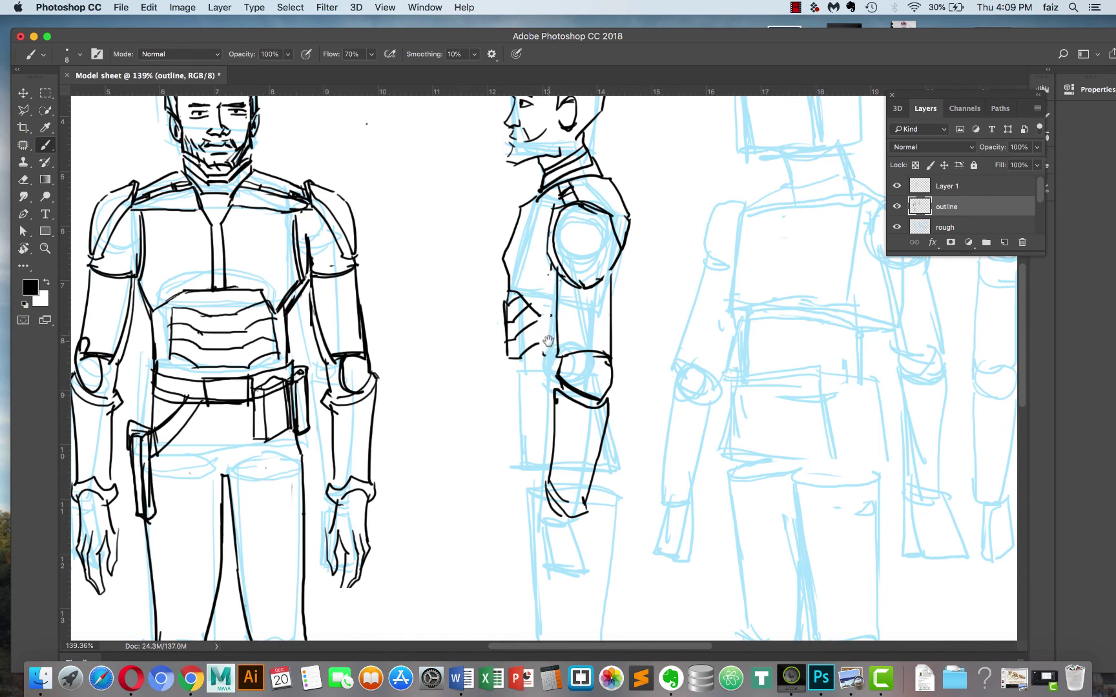
drag(510, 355, 519, 476)
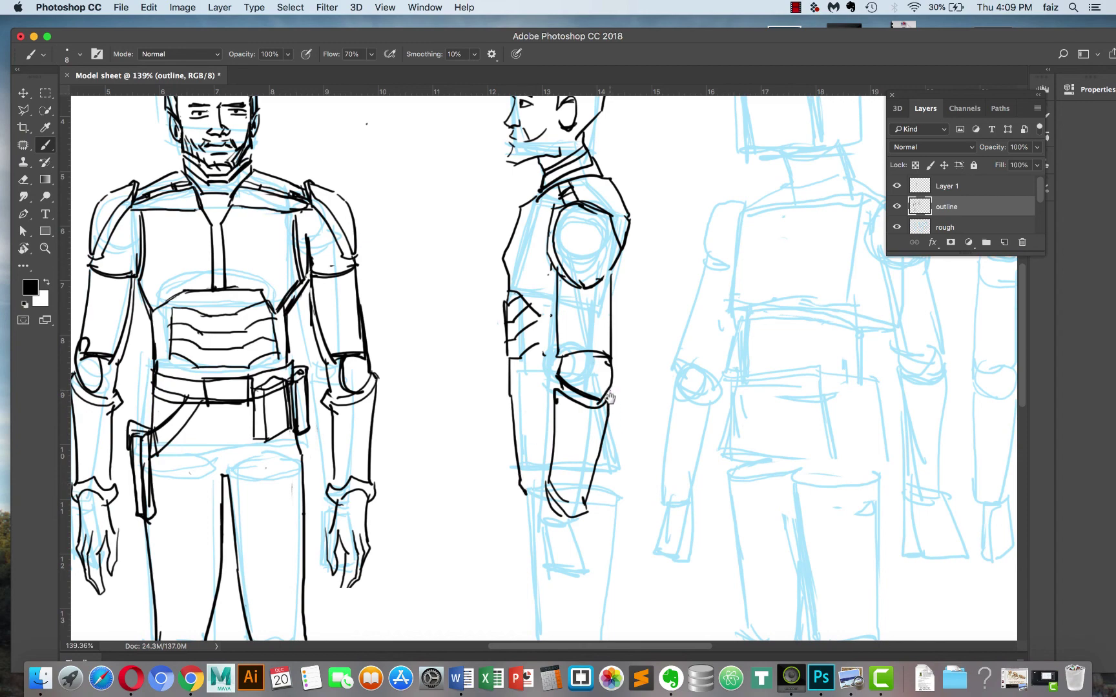
Ink the forearm's front edge and the hand, undoing the misdrawn fingertip strokes.
scroll(592, 361, down, 3)
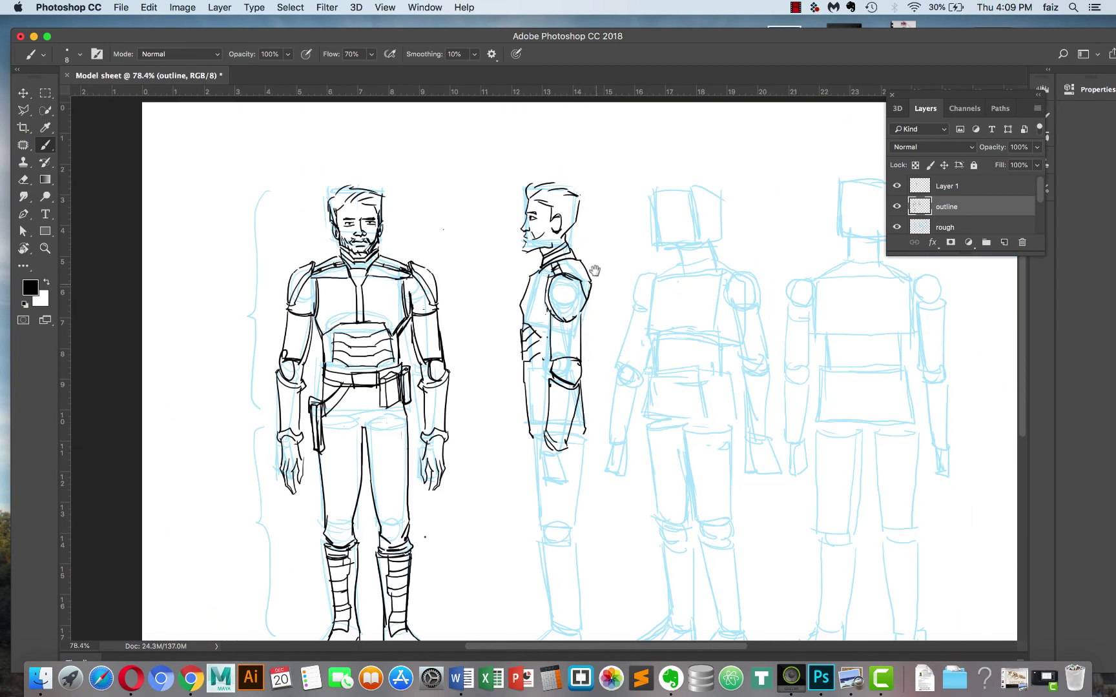
scroll(559, 389, up, 1)
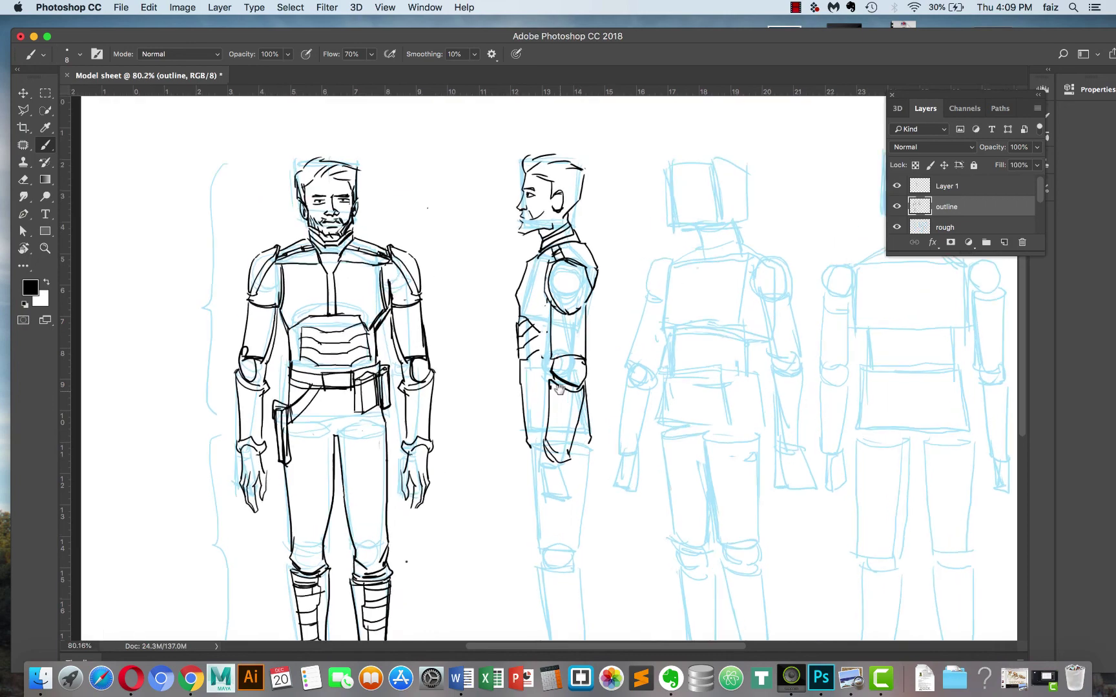
scroll(559, 389, up, 3)
drag(546, 366, 528, 240)
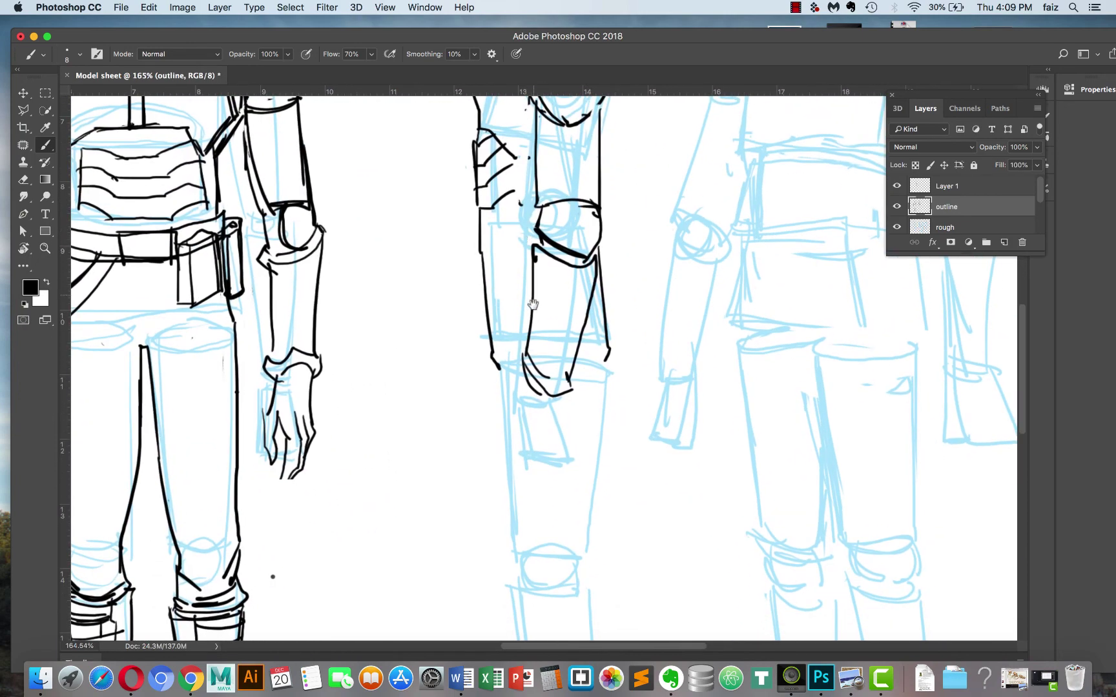
drag(534, 305, 523, 271)
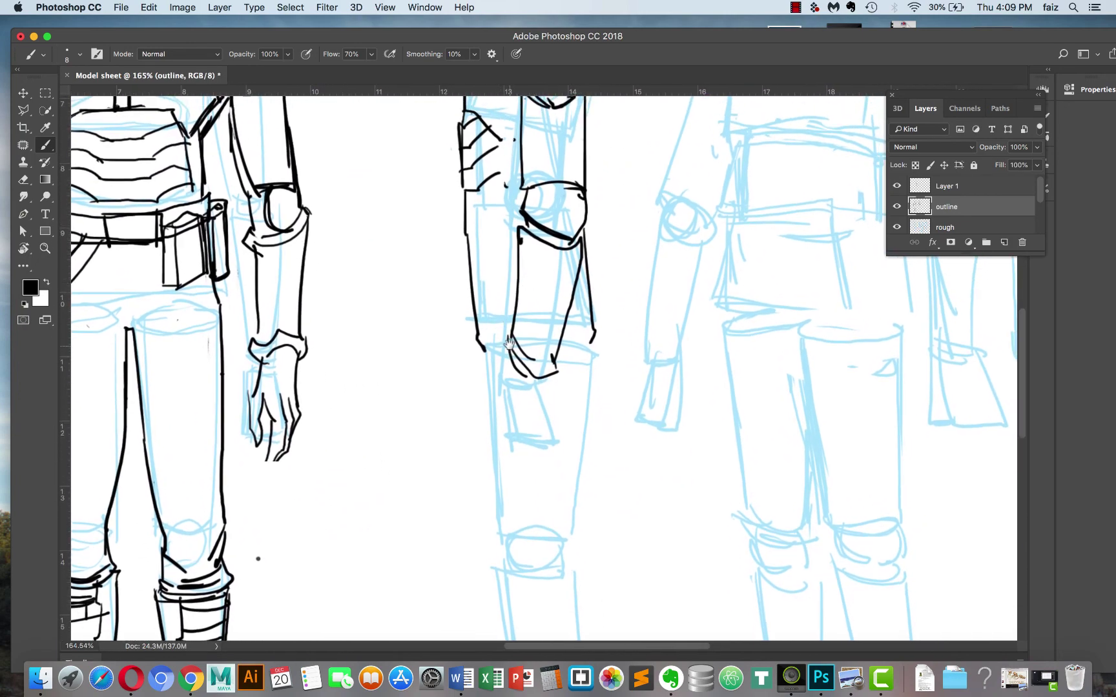
mouse_move(507, 343)
mouse_down()
mouse_move(506, 399)
mouse_move(554, 411)
mouse_move(515, 423)
mouse_up()
mouse_move(516, 424)
mouse_down()
mouse_move(528, 448)
mouse_move(531, 433)
mouse_move(540, 448)
mouse_move(540, 432)
mouse_move(556, 448)
mouse_move(562, 434)
mouse_move(543, 449)
mouse_move(564, 464)
mouse_move(533, 458)
mouse_move(547, 463)
mouse_up()
key(super+alt+z)
key(super+alt+z)
key(super+z)
mouse_move(507, 400)
mouse_down()
mouse_move(501, 426)
mouse_move(517, 461)
mouse_move(521, 452)
mouse_up()
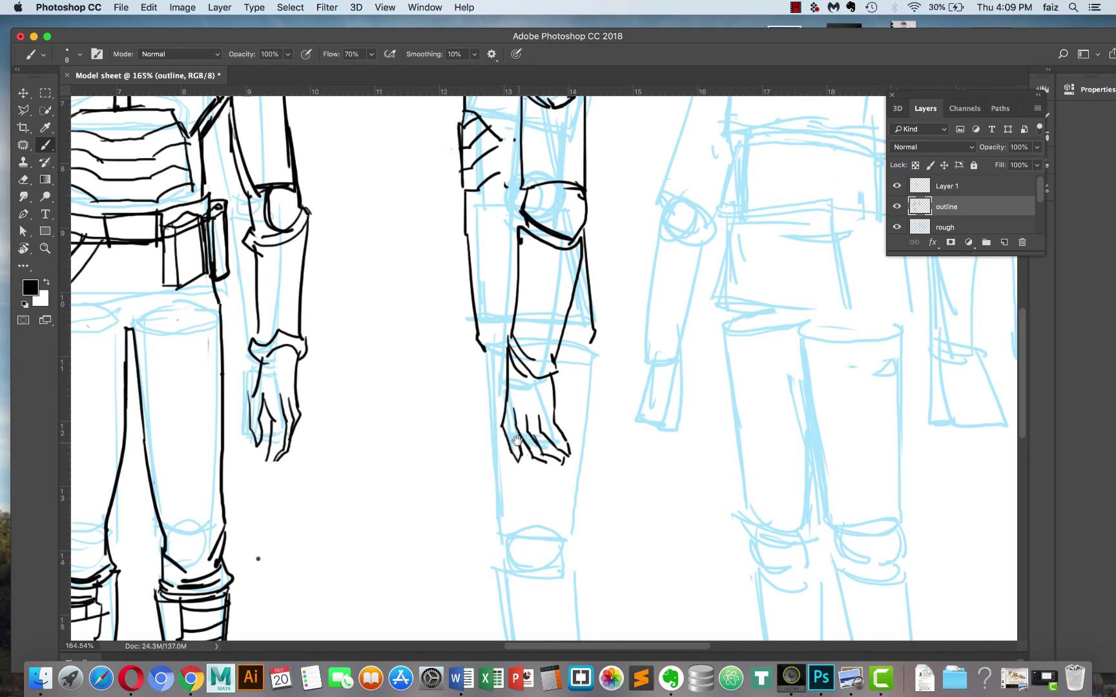
Ink the curved wrist cuff, the elbow band and the upper arm edge down to the elbow.
mouse_move(514, 359)
mouse_down()
mouse_move(528, 381)
mouse_move(555, 371)
mouse_move(512, 336)
mouse_move(550, 360)
mouse_up()
mouse_move(521, 244)
mouse_down()
mouse_move(557, 264)
mouse_move(583, 240)
mouse_up()
drag(524, 216, 536, 238)
drag(572, 133, 565, 273)
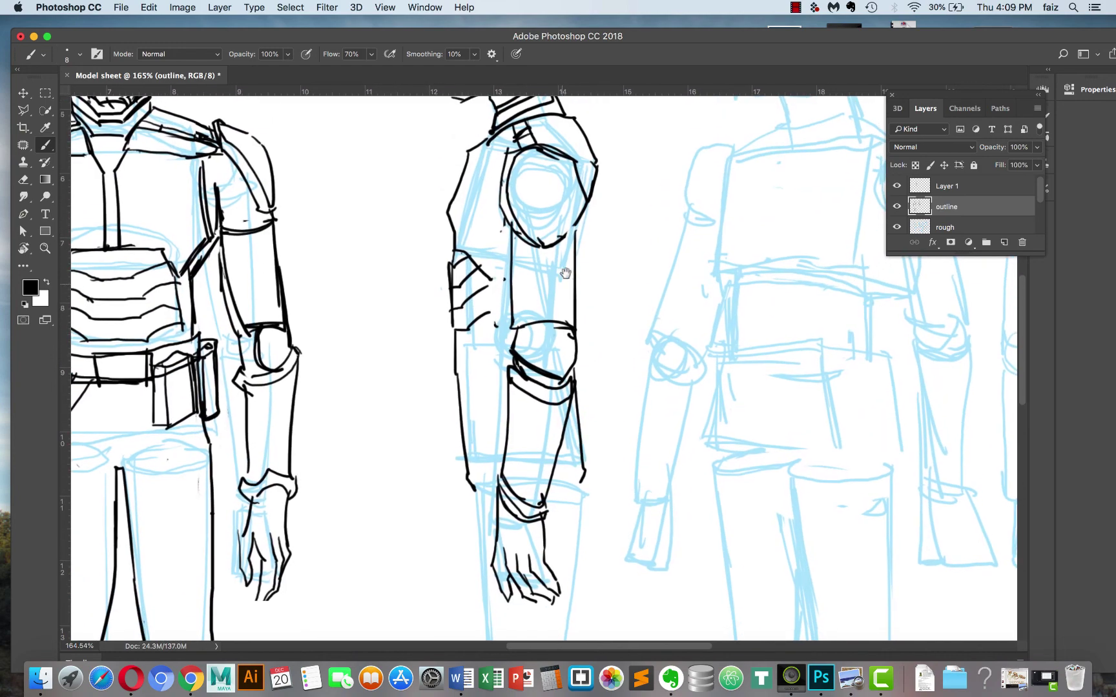
mouse_move(580, 218)
mouse_down()
mouse_move(569, 253)
mouse_move(579, 327)
mouse_move(546, 284)
mouse_move(574, 244)
mouse_move(531, 238)
mouse_move(531, 278)
mouse_move(512, 292)
mouse_up()
Close the forearm pouch outline and add a narrow strap with a thin top face.
mouse_move(512, 292)
mouse_down()
mouse_move(508, 241)
mouse_move(518, 266)
mouse_move(524, 234)
mouse_move(526, 276)
mouse_move(509, 288)
mouse_move(532, 280)
mouse_move(517, 292)
mouse_move(538, 281)
mouse_move(531, 241)
mouse_move(566, 235)
mouse_up()
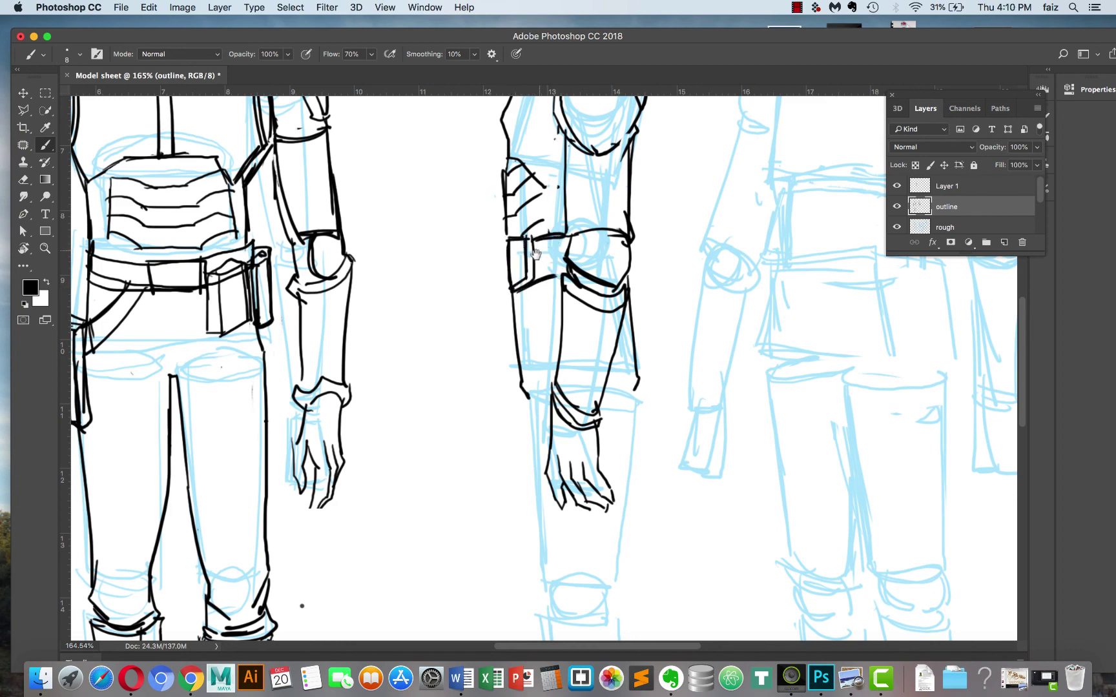
drag(536, 310, 536, 373)
drag(536, 304, 546, 372)
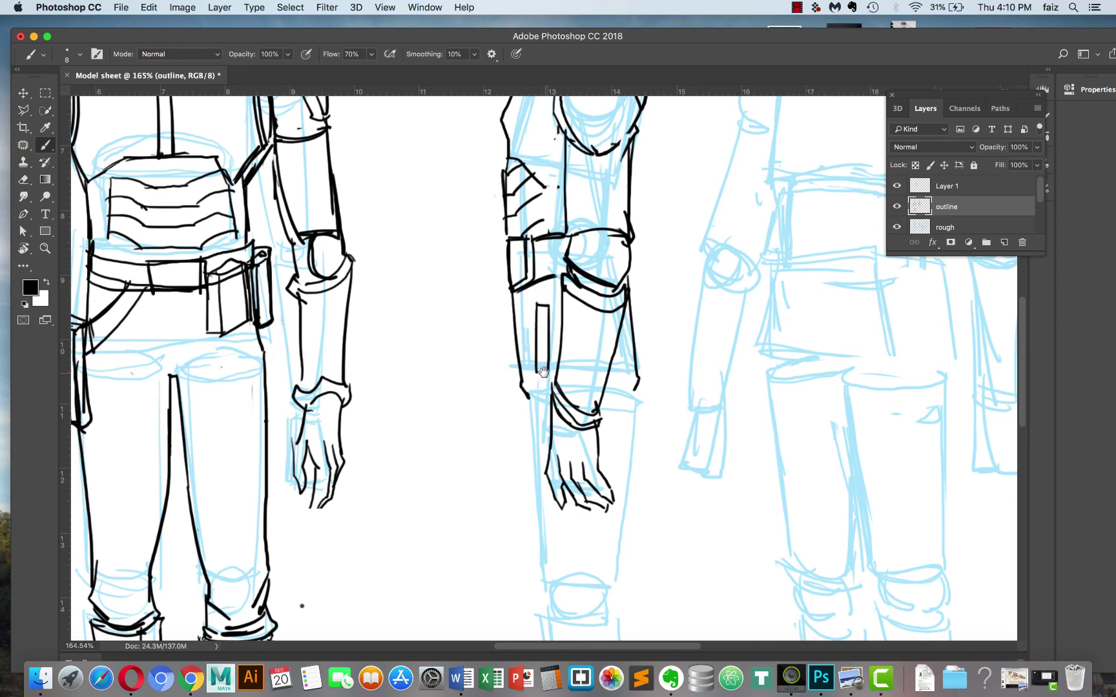
mouse_move(548, 307)
mouse_down()
mouse_move(538, 361)
mouse_move(509, 296)
mouse_move(535, 330)
mouse_up()
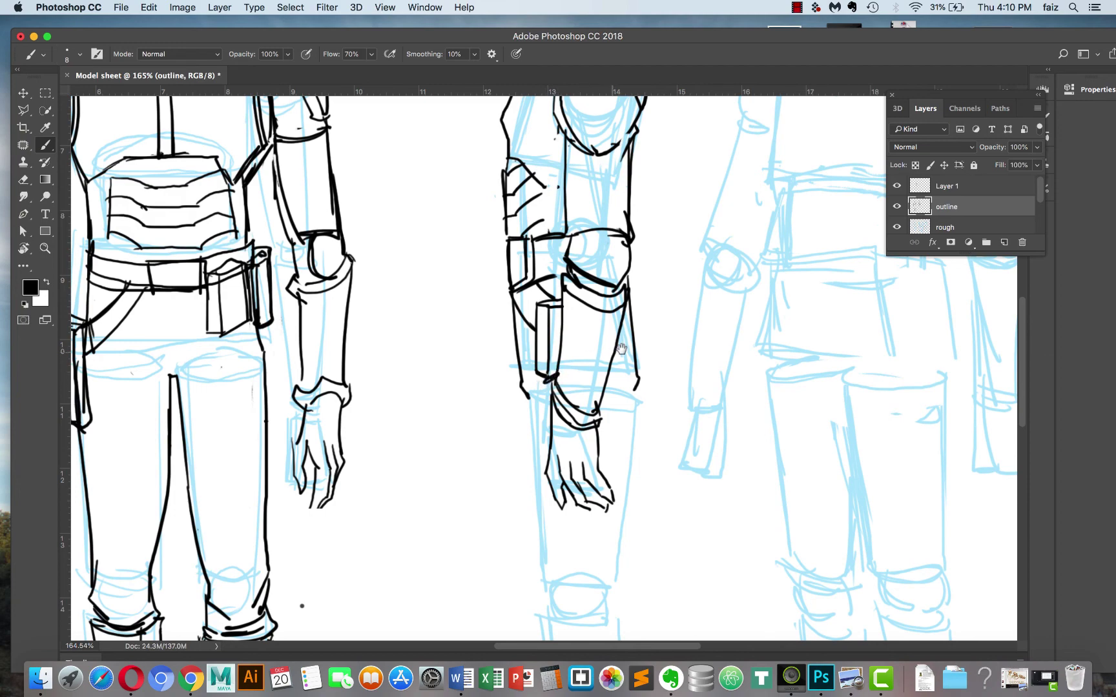
Ink a short torso line and the back of the side-view arm and forearm, removing a misplaced stroke.
scroll(599, 332, down, 5)
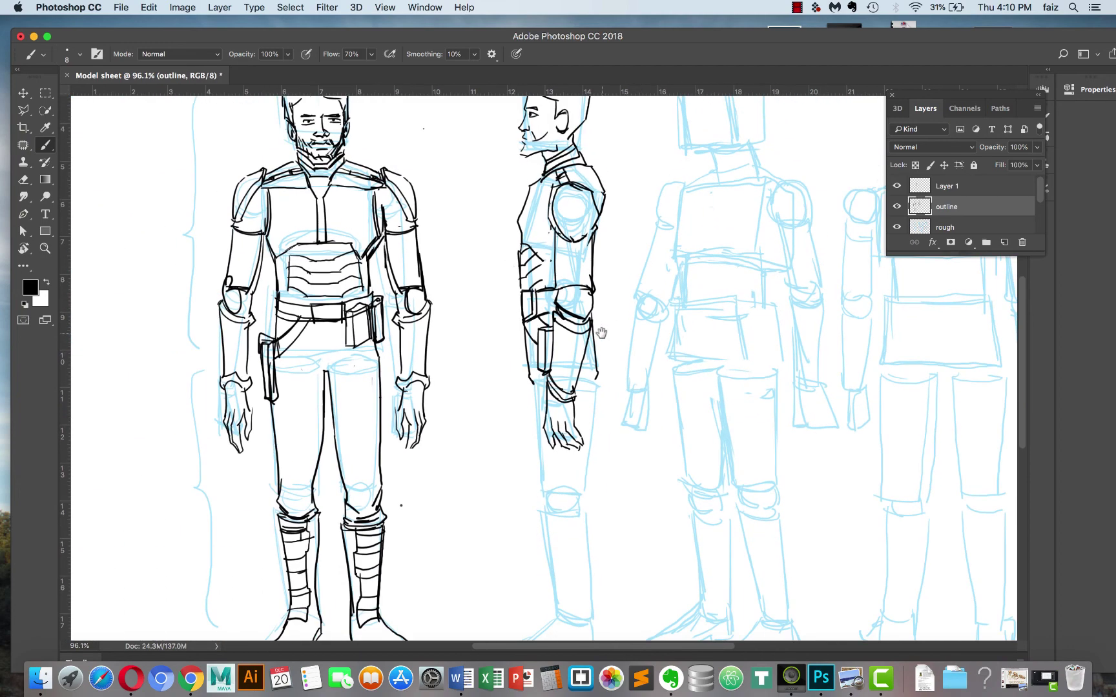
scroll(543, 336, down, 3)
scroll(521, 267, up, 3)
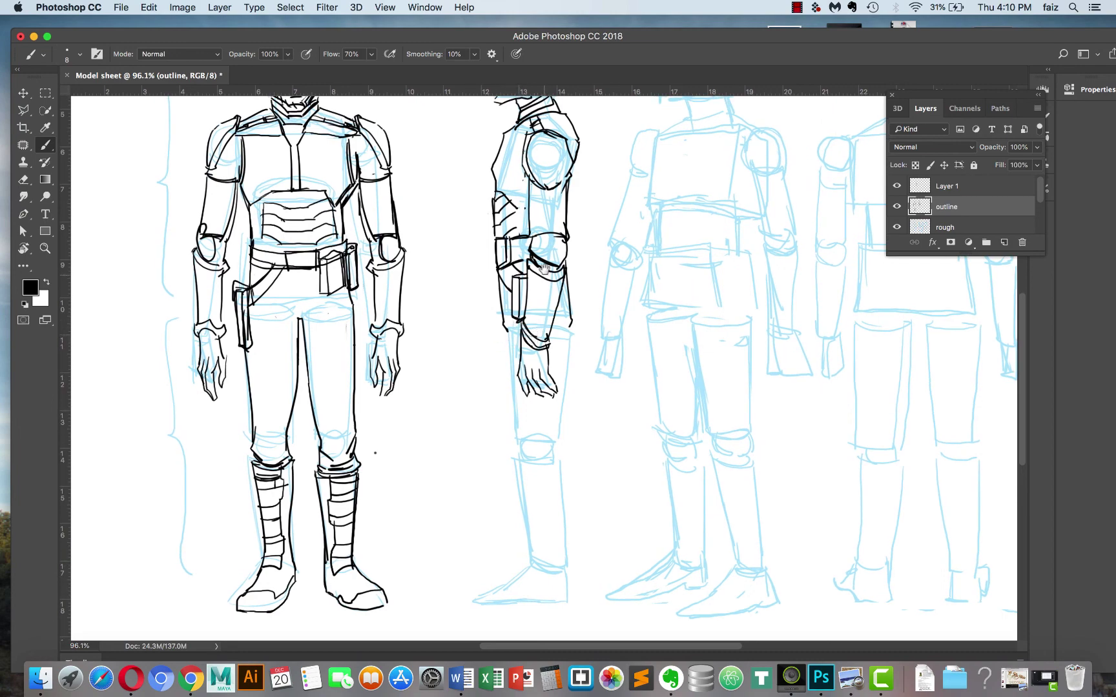
scroll(555, 263, up, 1)
scroll(545, 268, down, 2)
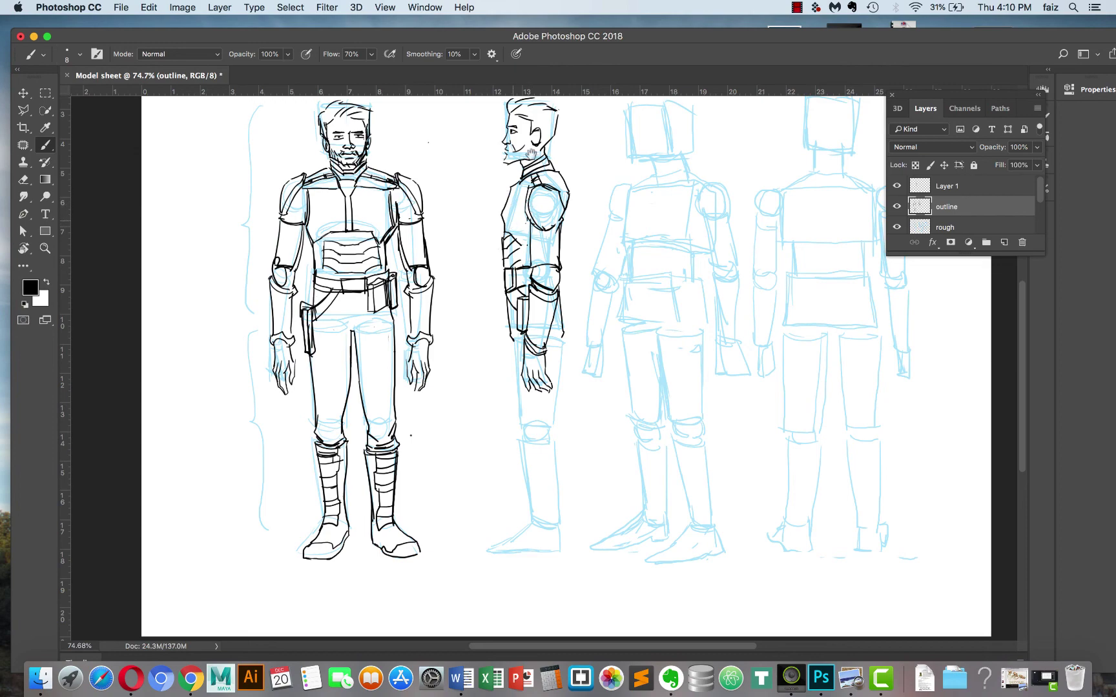
scroll(515, 233, up, 5)
scroll(491, 252, up, 5)
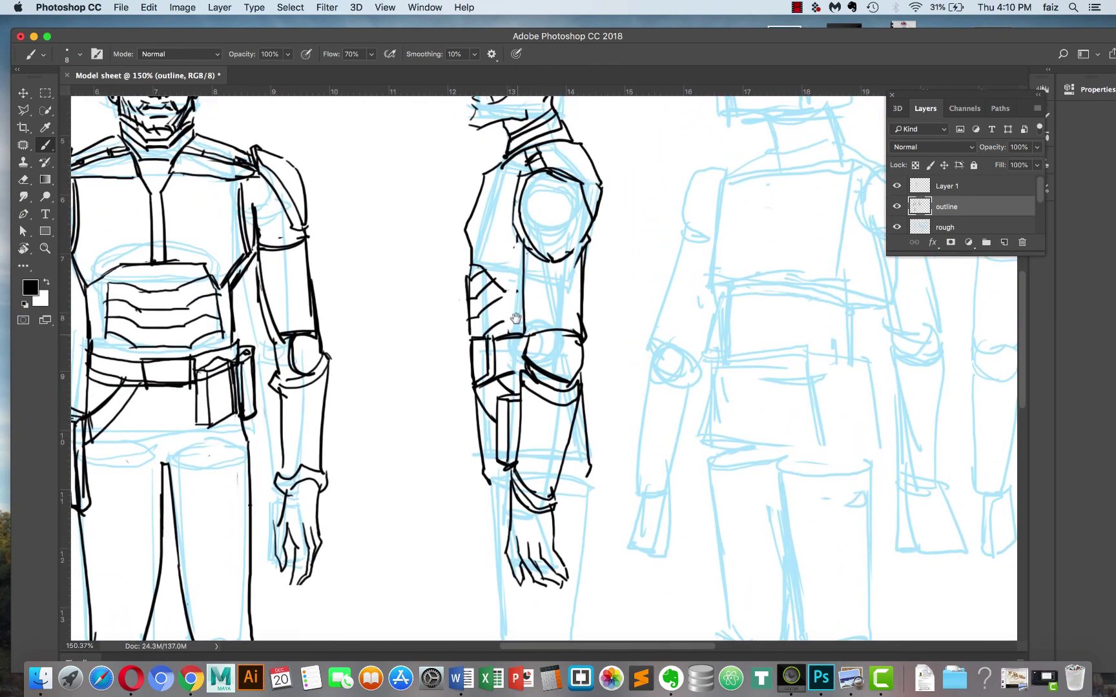
mouse_move(479, 247)
mouse_down()
mouse_move(513, 227)
mouse_move(476, 250)
mouse_up()
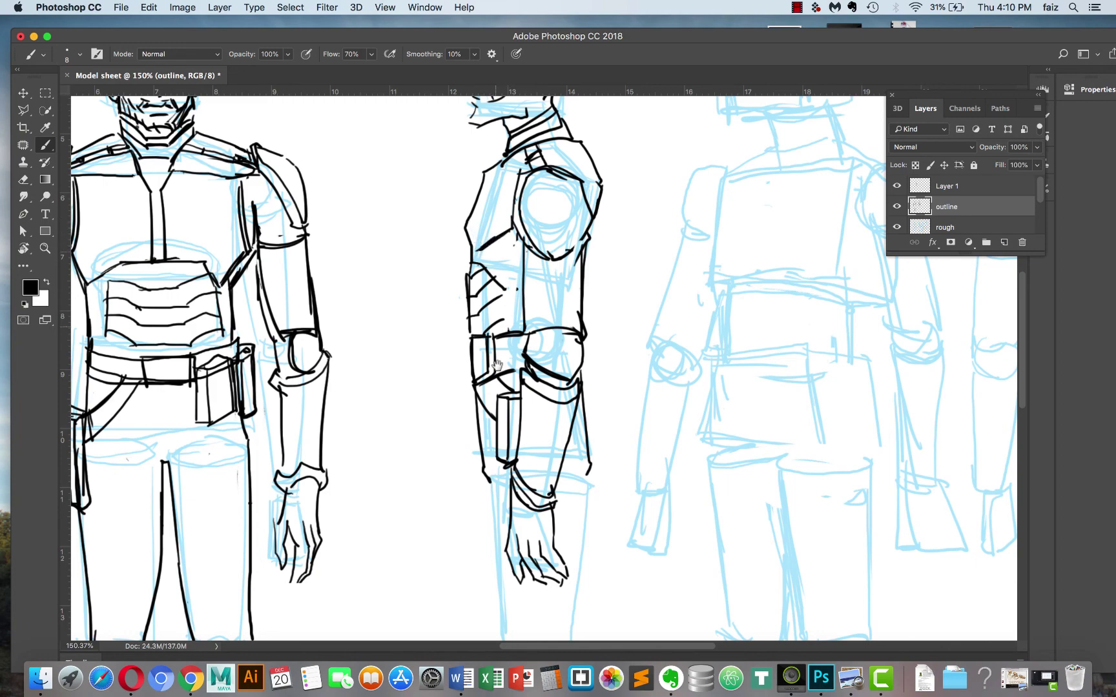
scroll(487, 369, down, 5)
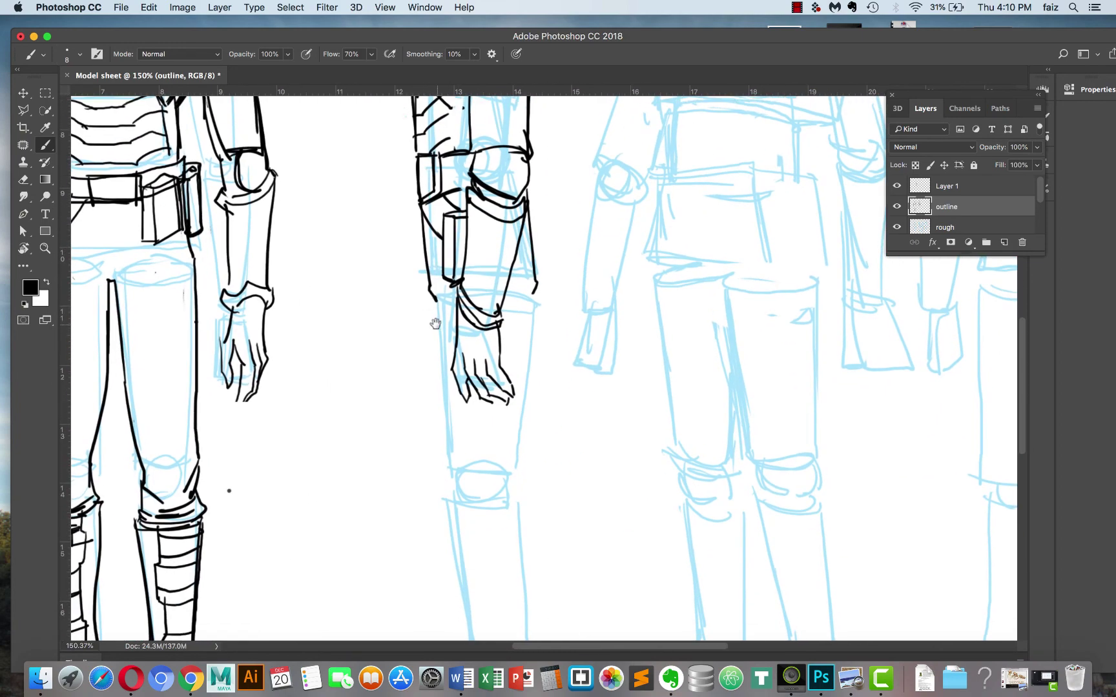
drag(432, 297, 440, 354)
drag(447, 416, 439, 319)
key(e)
key(ctrl+z)
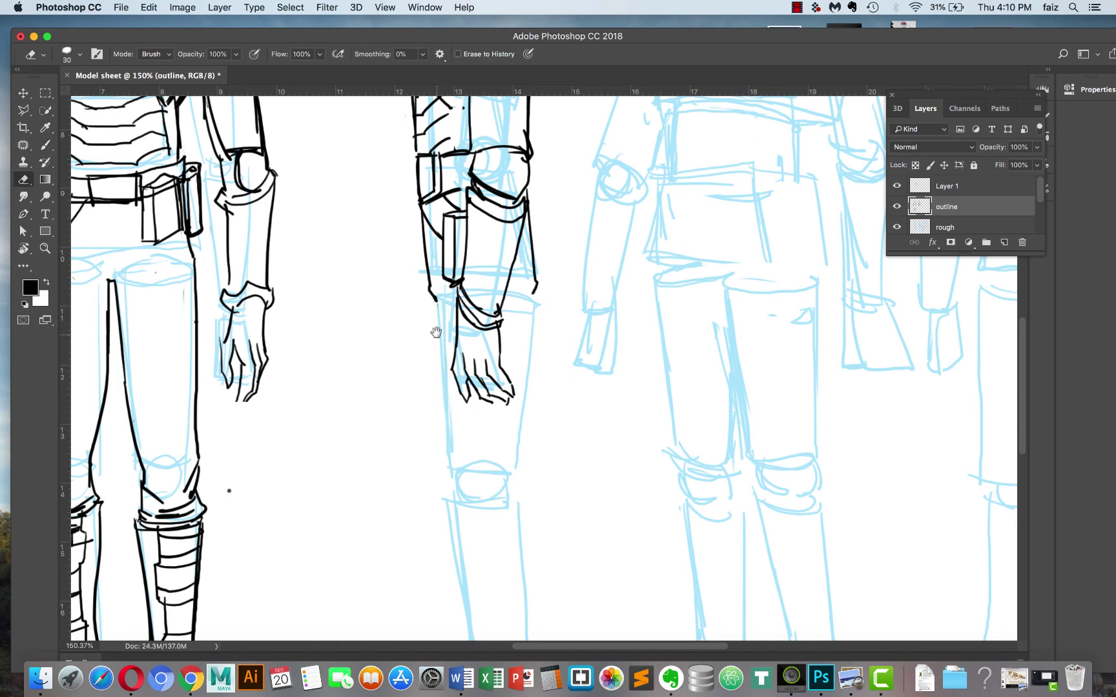
key(b)
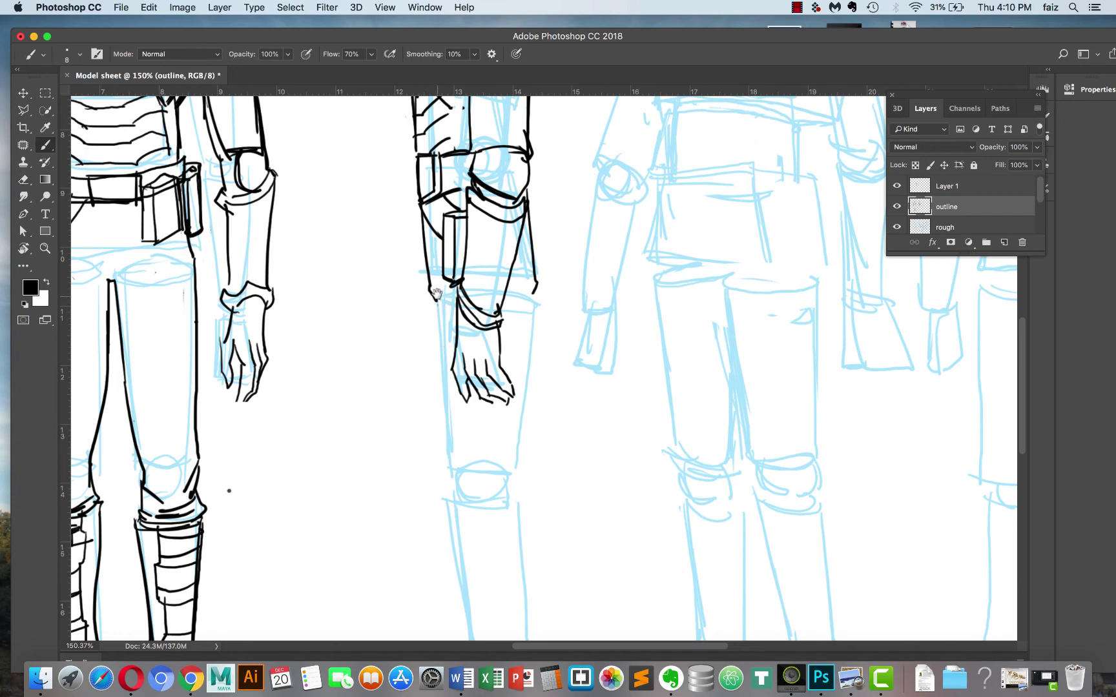
Ink both sides of the side-view leg down to the knee, cleaning up stray knee strokes.
mouse_move(434, 289)
mouse_down()
mouse_move(445, 485)
mouse_move(463, 515)
mouse_move(465, 492)
mouse_up()
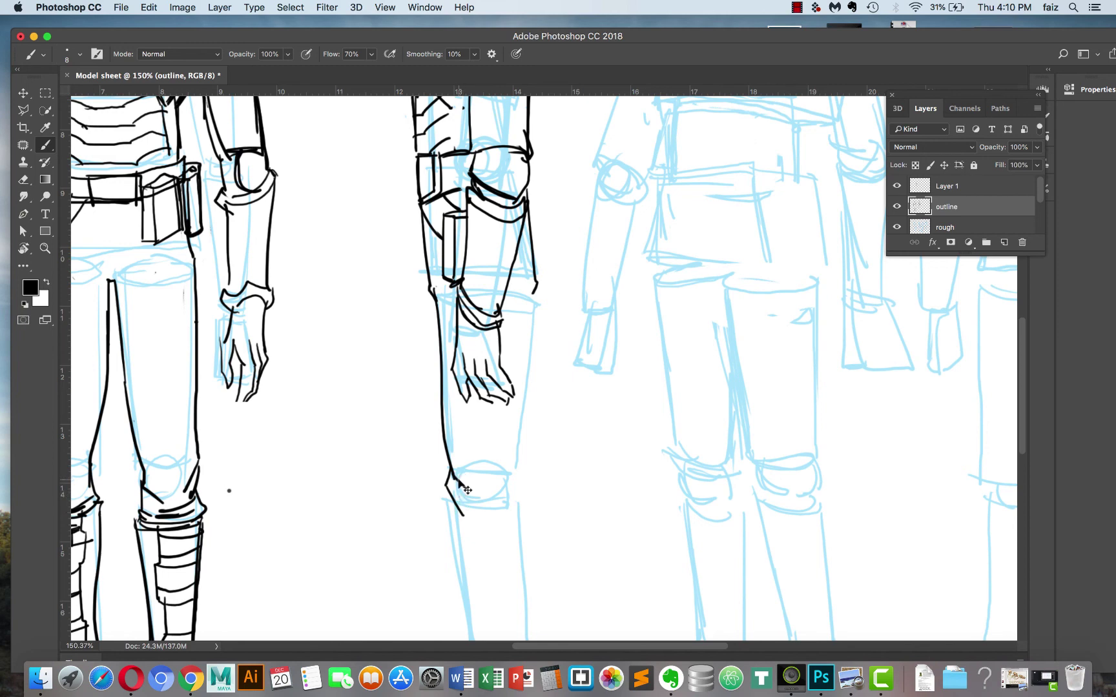
key(super+z)
key(e)
mouse_move(457, 487)
mouse_down()
mouse_move(465, 527)
mouse_move(445, 459)
mouse_move(457, 433)
mouse_move(448, 484)
mouse_move(460, 519)
mouse_up()
key(b)
mouse_move(534, 298)
mouse_down()
mouse_move(523, 515)
mouse_move(510, 523)
mouse_up()
Close the side-view trouser cuff and ink the right side of the shin.
scroll(497, 447, down, 3)
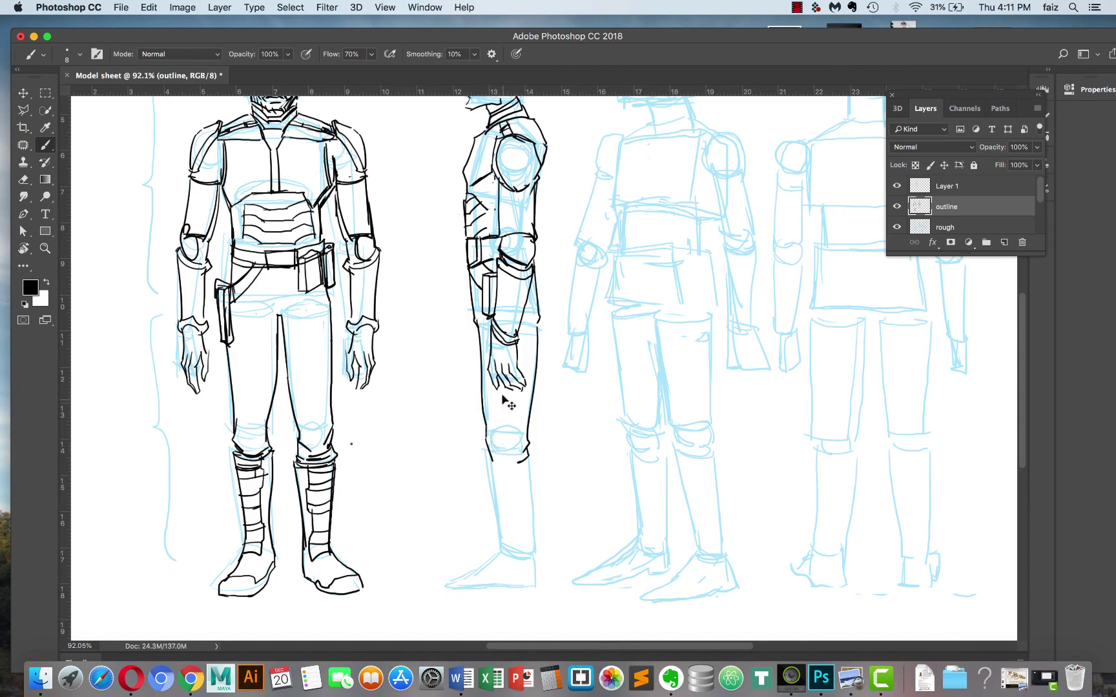
drag(503, 396, 460, 289)
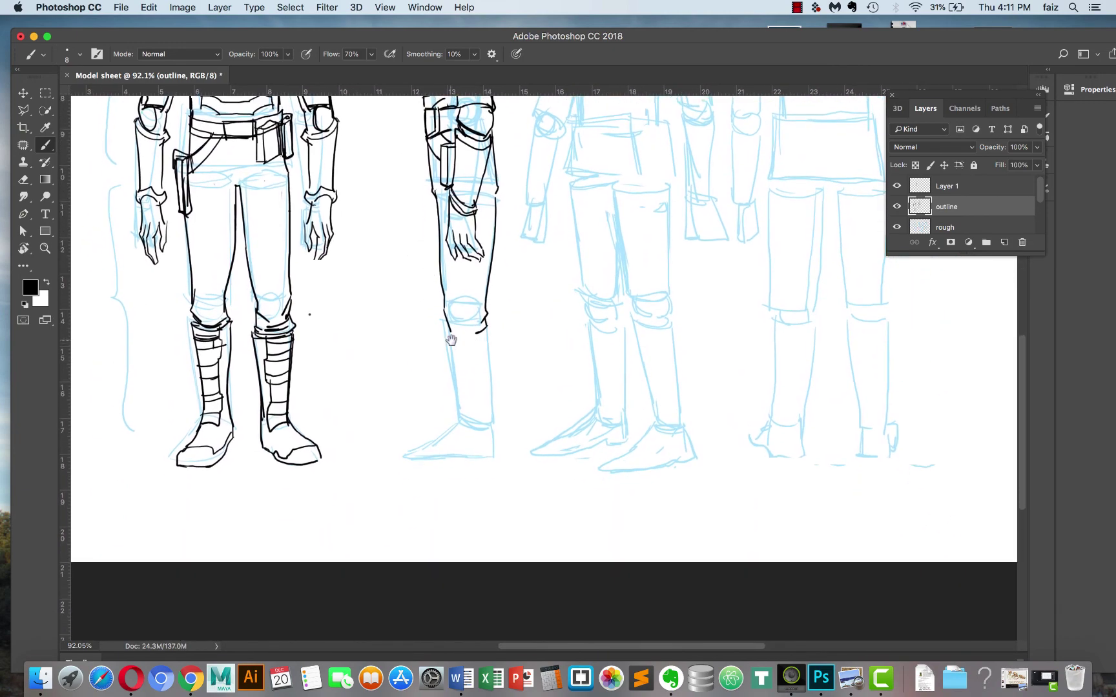
mouse_move(450, 331)
mouse_down()
mouse_move(477, 337)
mouse_move(449, 327)
mouse_move(462, 421)
mouse_up()
drag(486, 333, 493, 456)
Ink the shin down to the foot, the sole, the top of the foot and the heel.
scroll(520, 330, down, 3)
scroll(520, 329, left, 2)
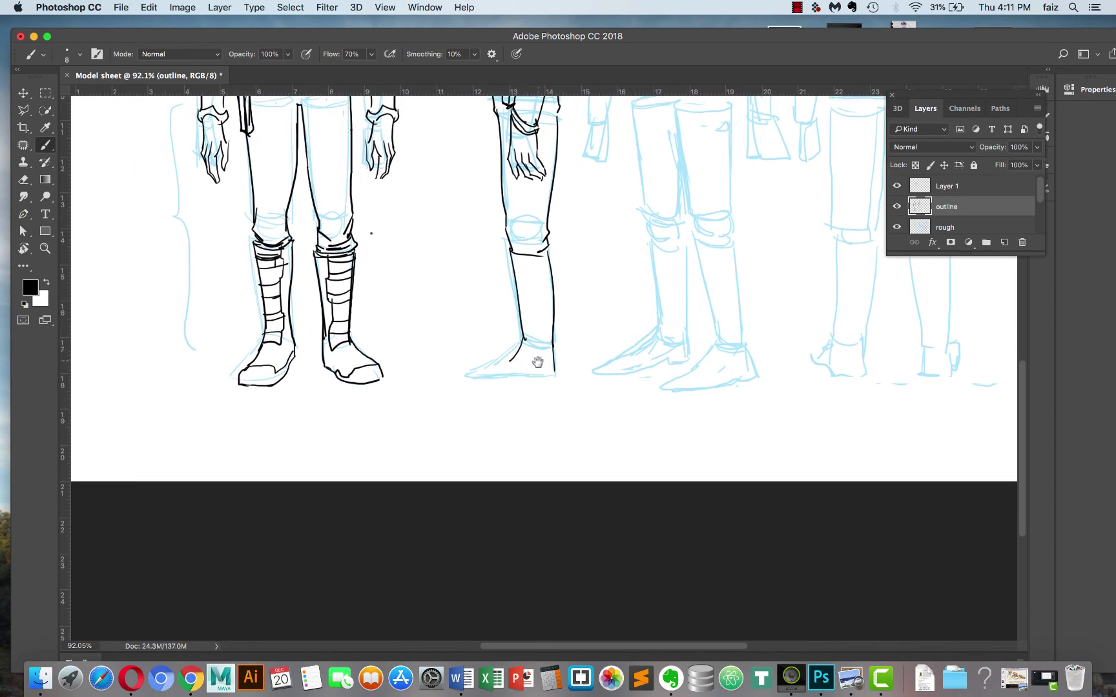
scroll(546, 363, up, 4)
mouse_move(557, 344)
mouse_down()
mouse_move(559, 383)
mouse_move(529, 385)
mouse_up()
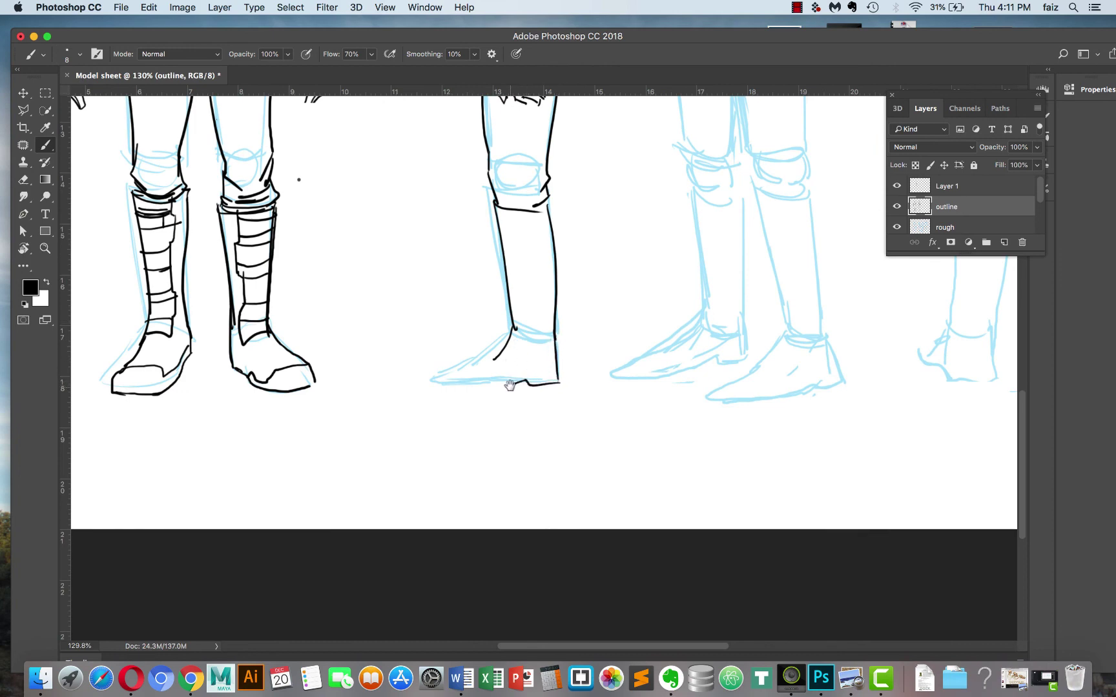
drag(432, 384, 513, 386)
mouse_move(512, 330)
mouse_down()
mouse_move(483, 366)
mouse_move(461, 370)
mouse_move(489, 364)
mouse_move(498, 352)
mouse_move(426, 383)
mouse_move(473, 378)
mouse_move(438, 366)
mouse_move(434, 378)
mouse_move(485, 368)
mouse_move(459, 387)
mouse_up()
key(e)
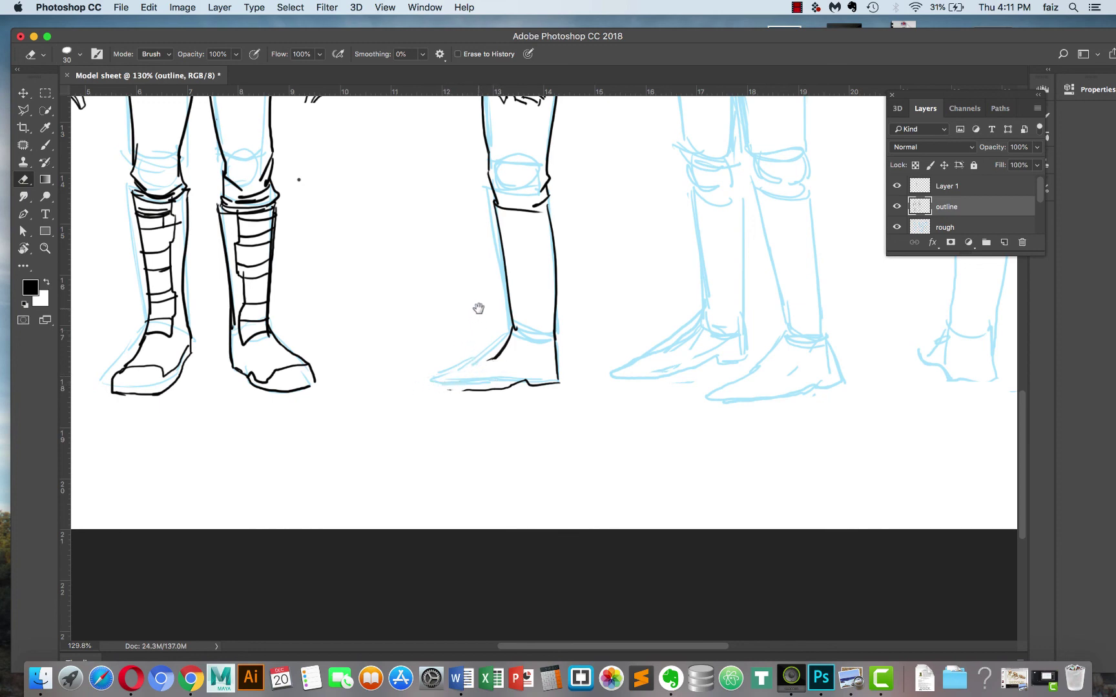
key(b)
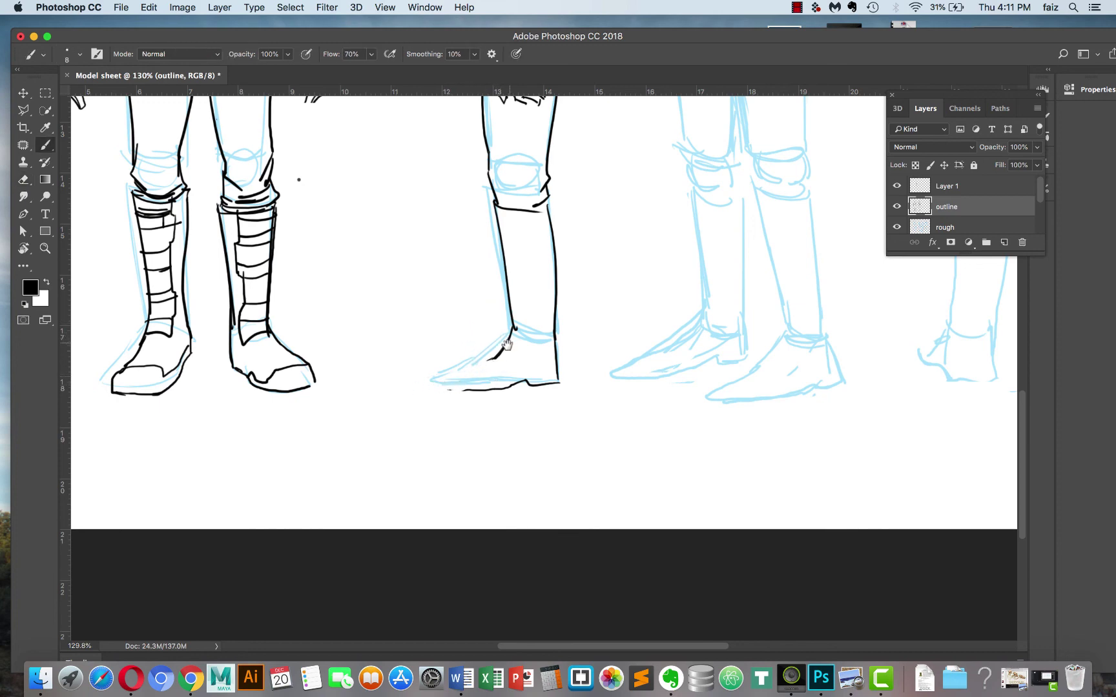
mouse_move(505, 343)
mouse_down()
mouse_move(445, 365)
mouse_move(433, 383)
mouse_move(509, 382)
mouse_move(453, 364)
mouse_move(462, 381)
mouse_move(518, 372)
mouse_up()
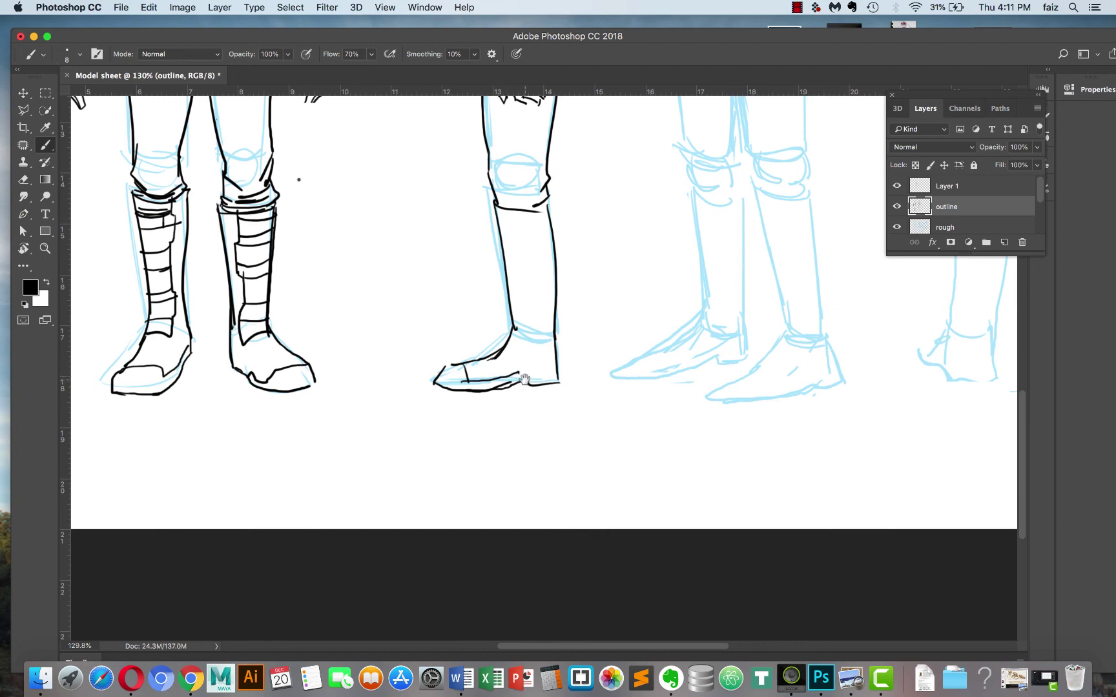
mouse_move(526, 386)
mouse_down()
mouse_move(560, 382)
mouse_move(558, 371)
mouse_up()
Add a strap line across the side-view boot.
mouse_move(516, 210)
mouse_down()
mouse_move(529, 342)
mouse_move(511, 356)
mouse_move(502, 347)
mouse_move(510, 331)
mouse_move(523, 339)
mouse_move(513, 325)
mouse_move(531, 323)
mouse_move(510, 314)
mouse_move(524, 311)
mouse_move(510, 312)
mouse_move(505, 291)
mouse_move(523, 291)
mouse_move(505, 282)
mouse_move(524, 281)
mouse_move(509, 276)
mouse_move(531, 263)
mouse_move(506, 267)
mouse_move(530, 261)
mouse_move(527, 249)
mouse_move(503, 250)
mouse_move(498, 237)
mouse_move(526, 236)
mouse_move(493, 222)
mouse_move(518, 222)
mouse_move(503, 203)
mouse_move(554, 198)
mouse_move(558, 384)
mouse_up()
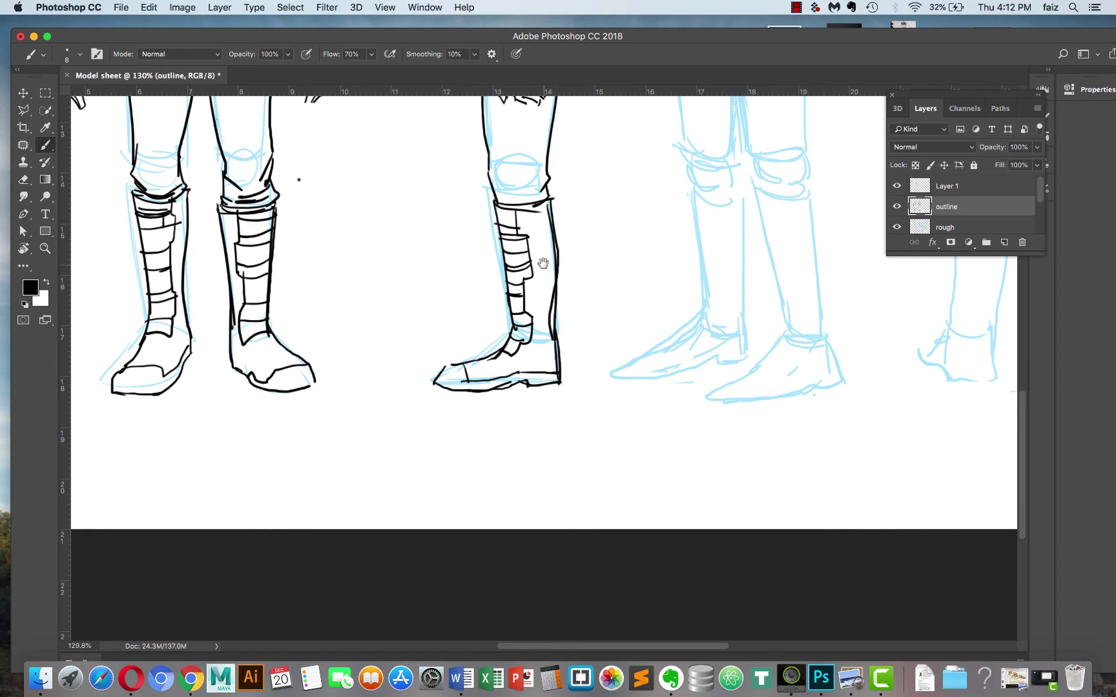
scroll(543, 263, down, 4)
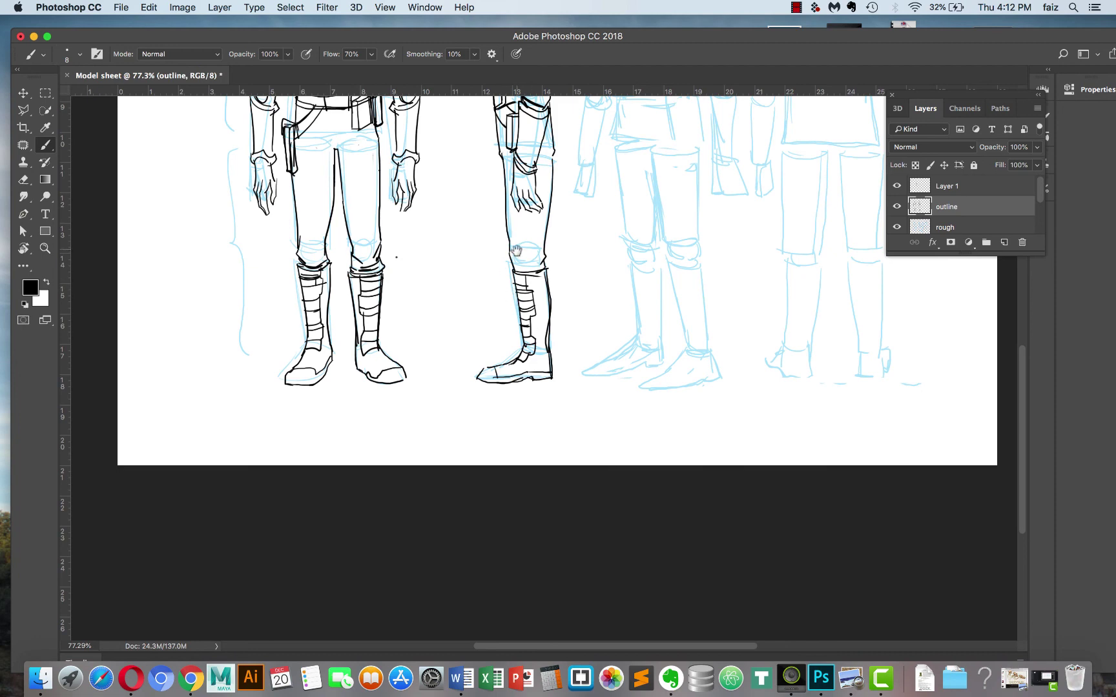
drag(516, 251, 504, 362)
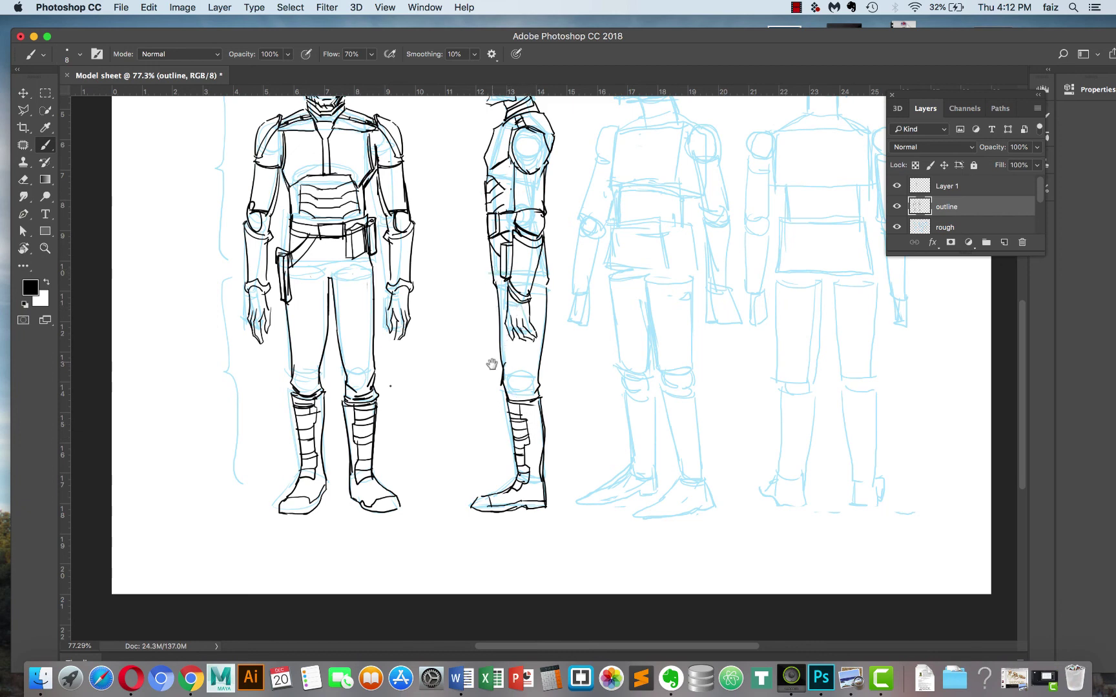
Rework the boot toe: erase its tip, then ink the curve above it and its underside.
scroll(479, 395, up, 3)
drag(485, 434, 538, 307)
scroll(528, 385, up, 5)
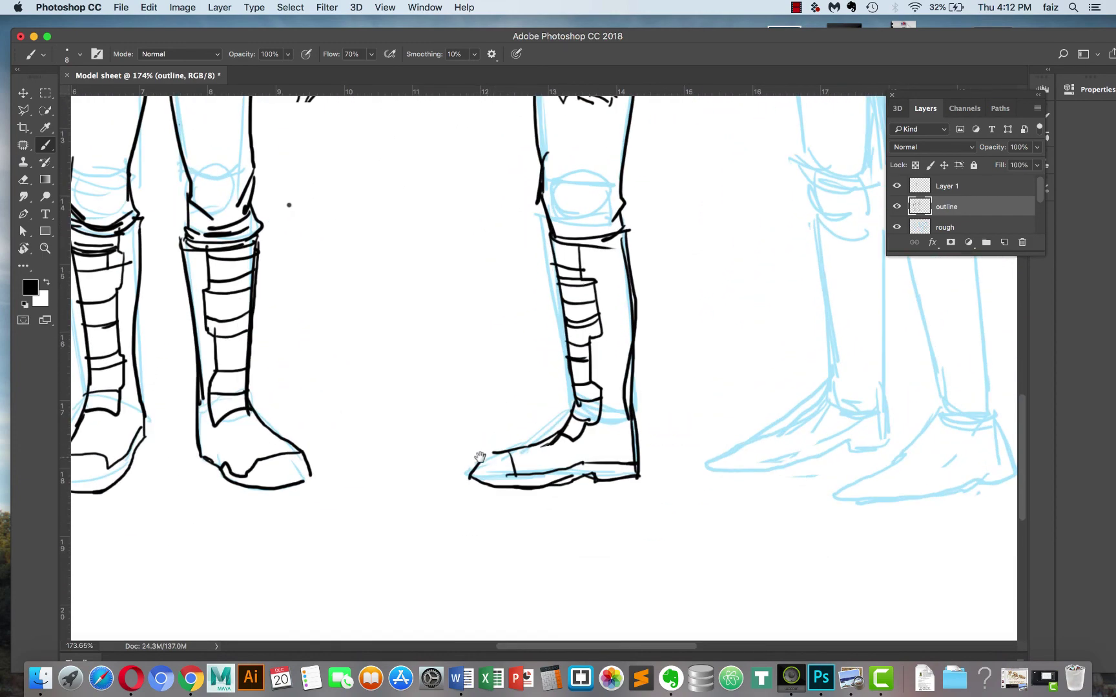
key(e)
mouse_move(478, 455)
mouse_down()
mouse_move(461, 486)
mouse_move(489, 431)
mouse_move(515, 454)
mouse_move(474, 469)
mouse_up()
key(b)
mouse_move(552, 411)
mouse_down()
mouse_move(474, 441)
mouse_move(533, 443)
mouse_up()
mouse_move(562, 392)
mouse_down()
mouse_move(557, 403)
mouse_move(541, 234)
mouse_move(522, 344)
mouse_move(540, 392)
mouse_up()
scroll(547, 292, down, 5)
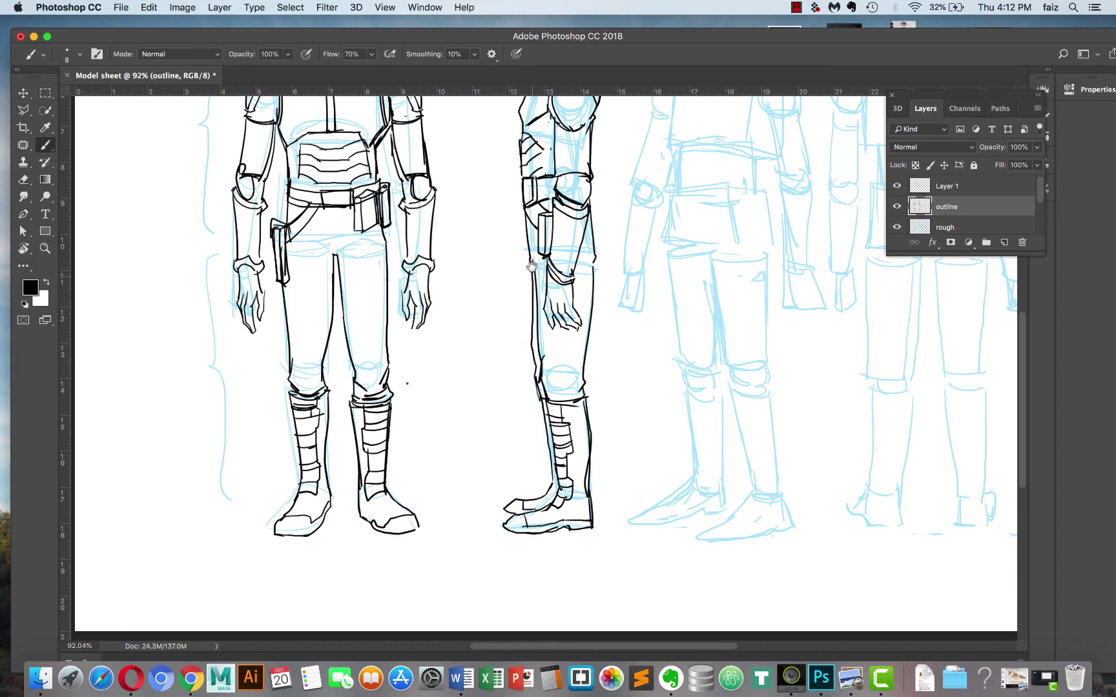
drag(554, 294, 521, 471)
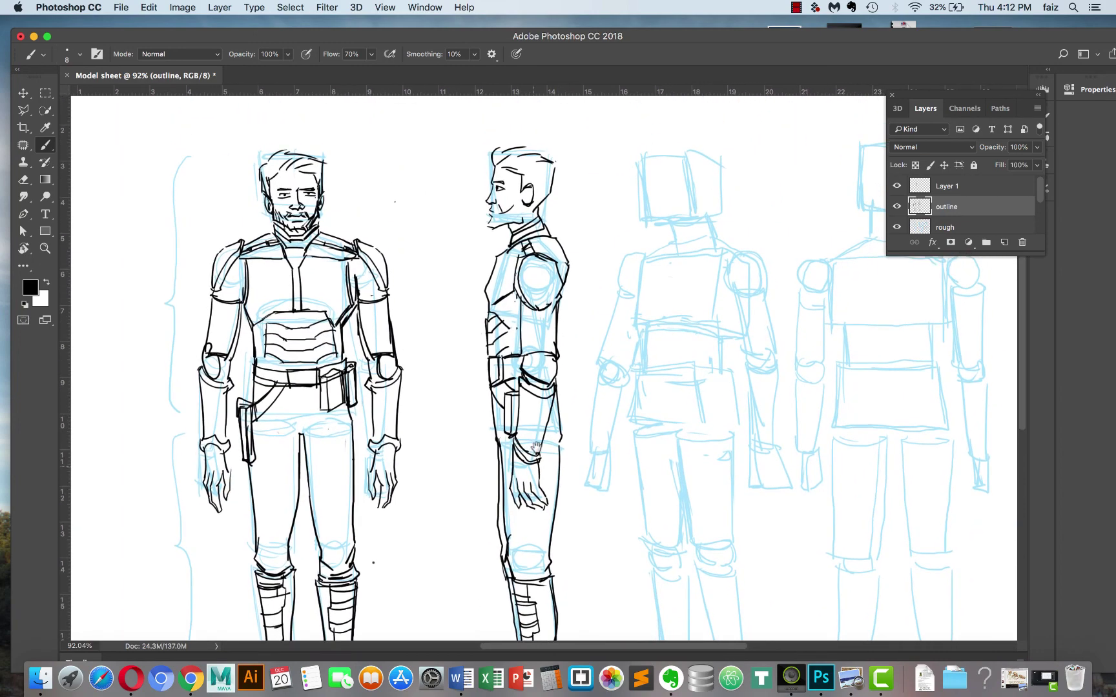
Ink the third figure's neck lines, upper left collar and the head's right edge.
drag(582, 326, 502, 290)
scroll(502, 288, down, 5)
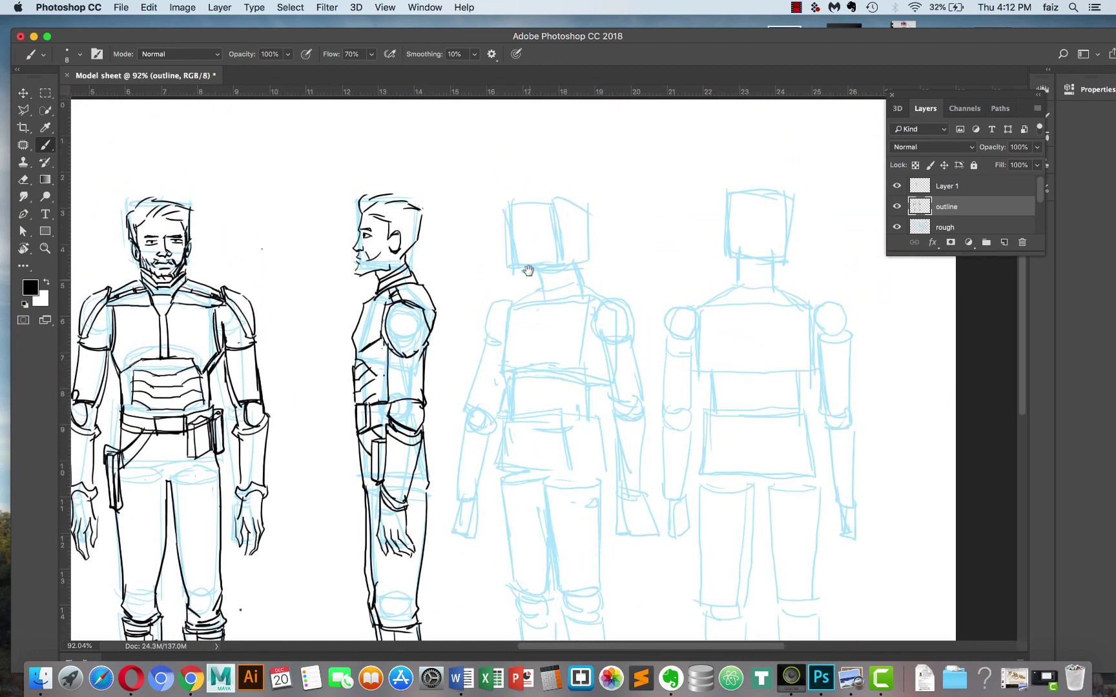
scroll(539, 271, up, 3)
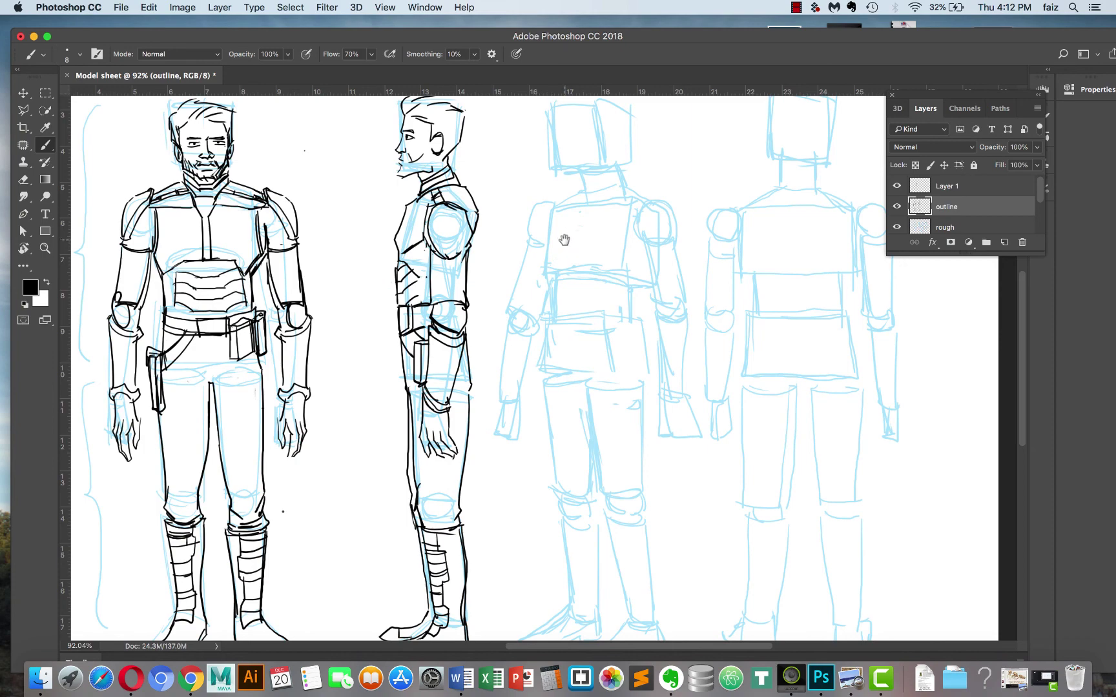
scroll(554, 283, down, 2)
drag(560, 235, 550, 296)
scroll(551, 296, up, 2)
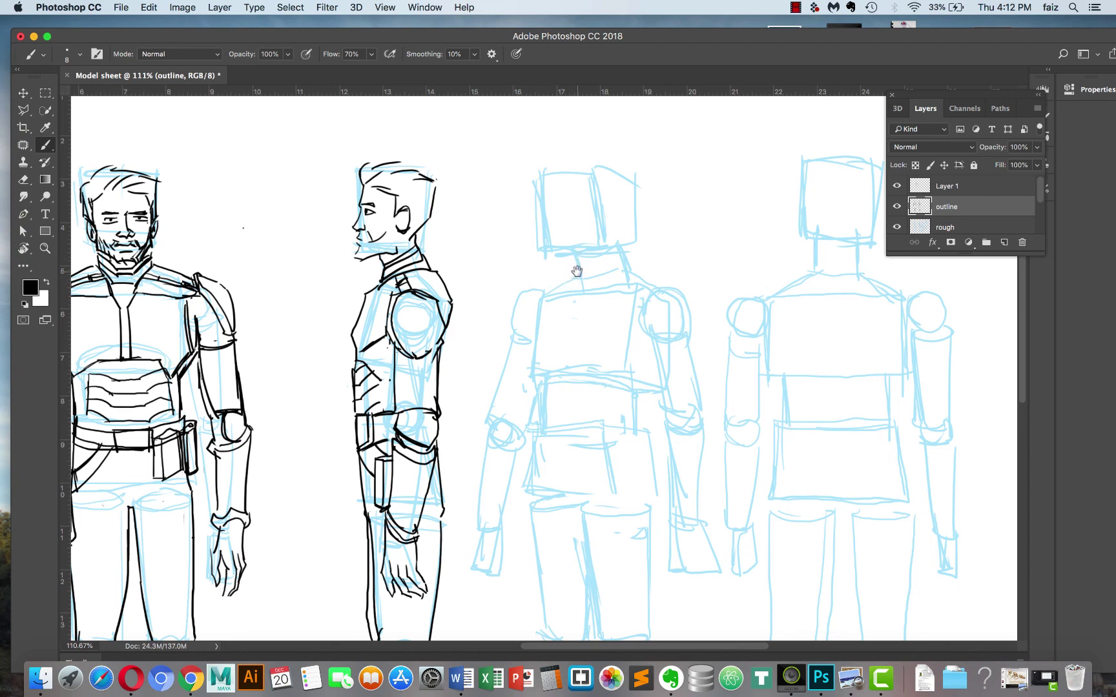
mouse_move(624, 255)
mouse_down()
mouse_move(593, 272)
mouse_move(578, 265)
mouse_move(578, 283)
mouse_move(595, 289)
mouse_move(627, 260)
mouse_up()
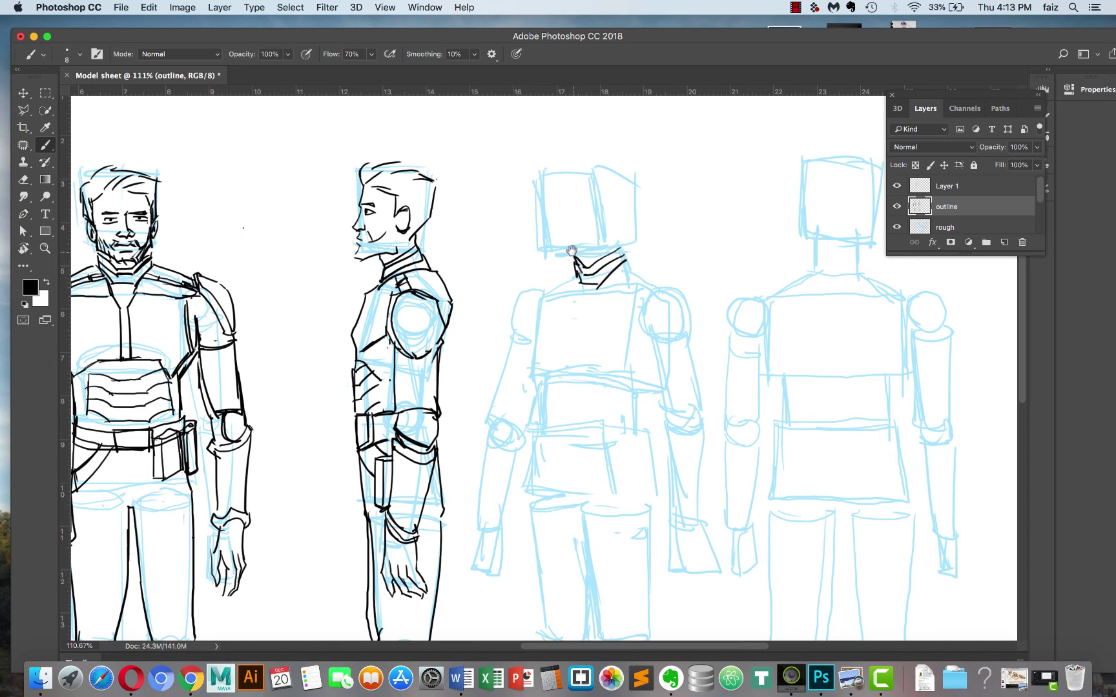
mouse_move(572, 251)
mouse_down()
mouse_move(583, 258)
mouse_move(625, 242)
mouse_up()
mouse_move(579, 260)
mouse_down()
mouse_move(616, 235)
mouse_move(562, 253)
mouse_move(589, 235)
mouse_move(558, 219)
mouse_move(554, 181)
mouse_up()
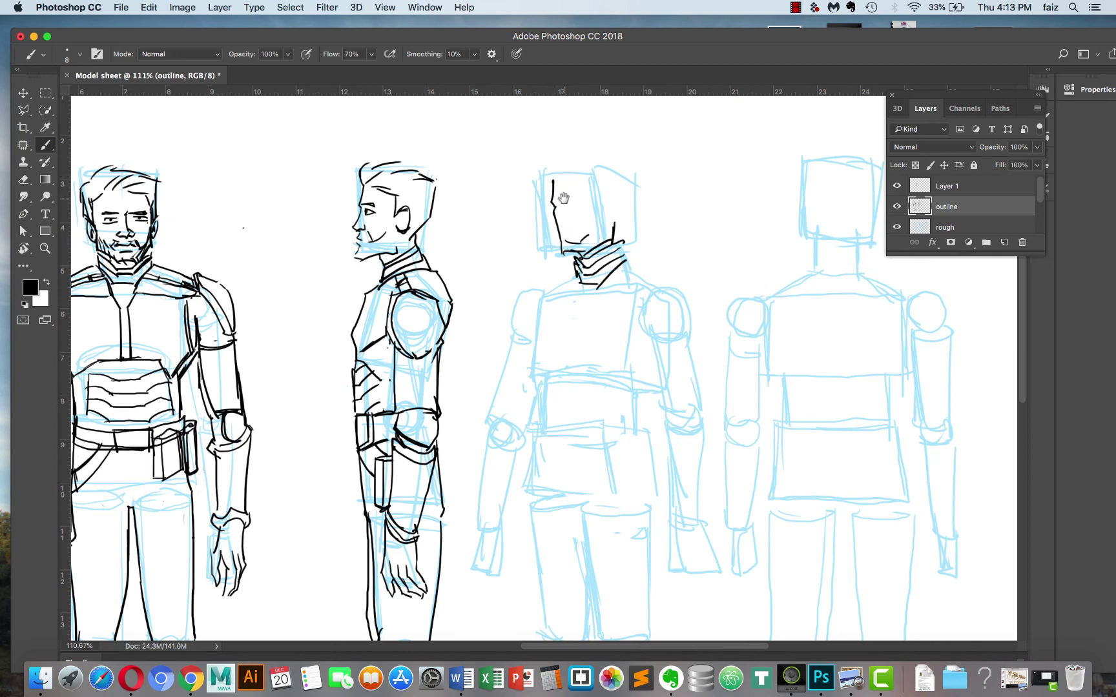
Ink the third head's left side, right eye, hairline and hair strokes.
drag(554, 193, 559, 197)
drag(587, 206, 598, 199)
drag(551, 168, 553, 180)
mouse_move(561, 185)
mouse_down()
mouse_move(587, 182)
mouse_move(572, 169)
mouse_move(629, 180)
mouse_move(600, 185)
mouse_move(615, 213)
mouse_move(620, 206)
mouse_move(613, 238)
mouse_up()
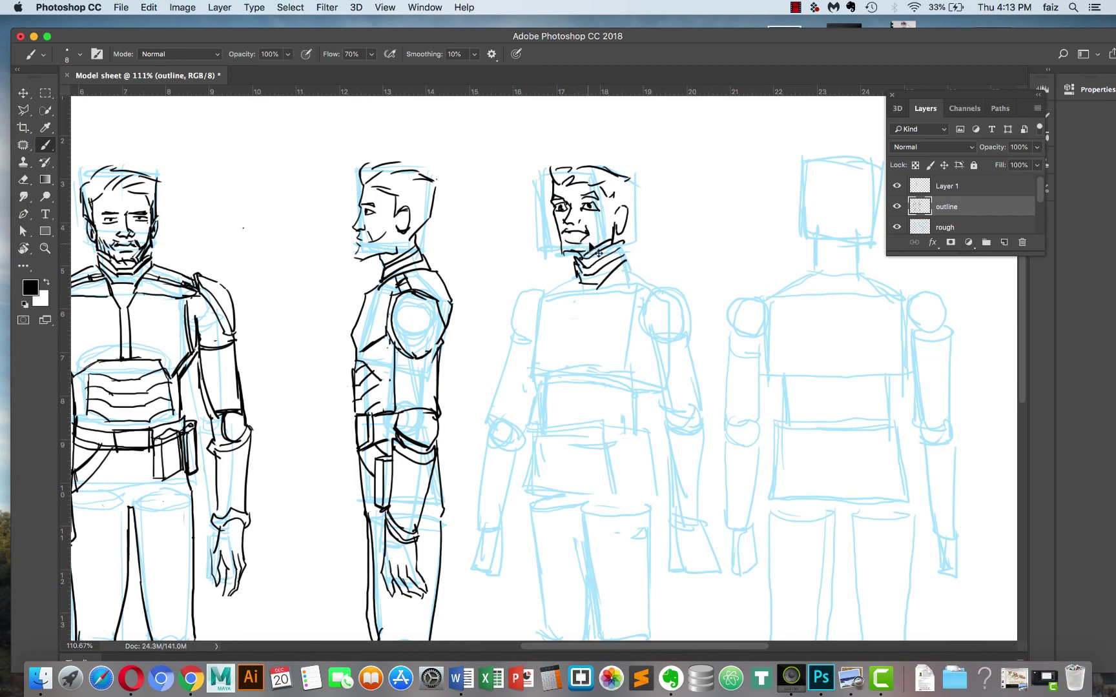
Zoom in on the three-quarter head and ink its left eye, mouth and stubble.
key(super+plus)
drag(633, 157, 589, 263)
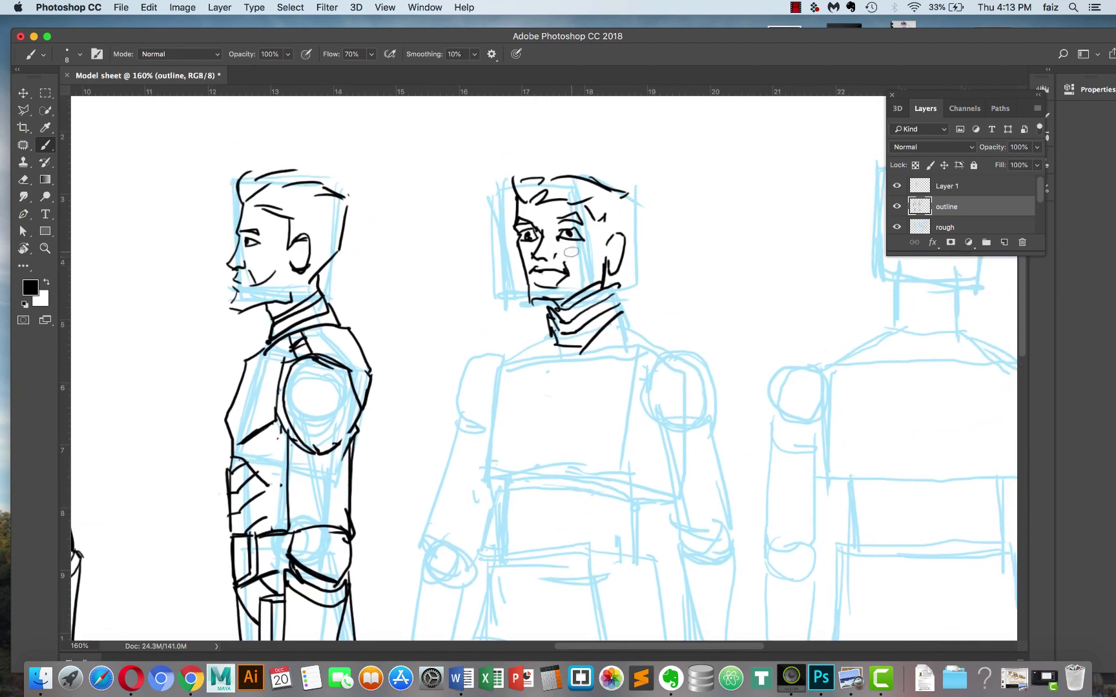
key(e)
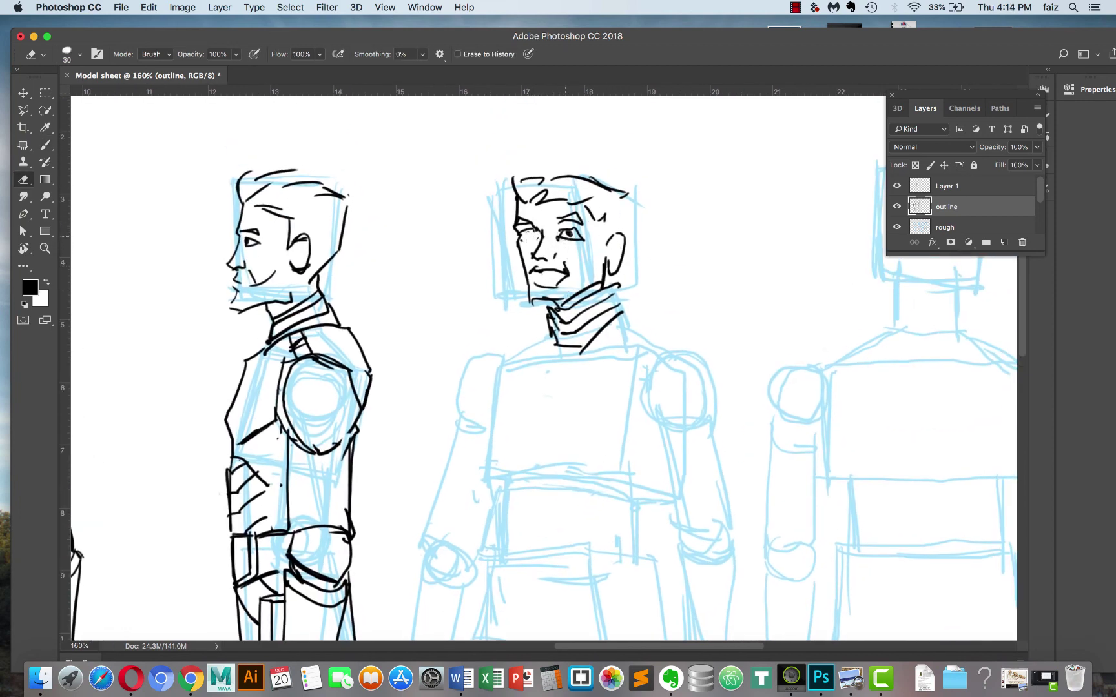
key(b)
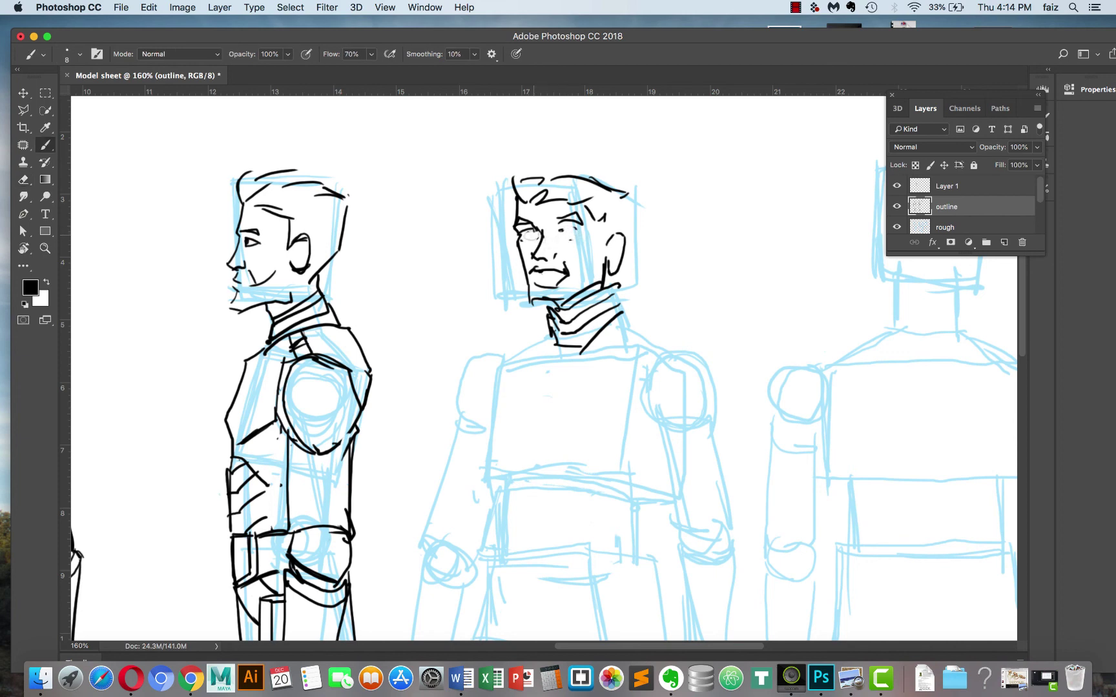
drag(533, 234, 528, 240)
drag(536, 279, 569, 283)
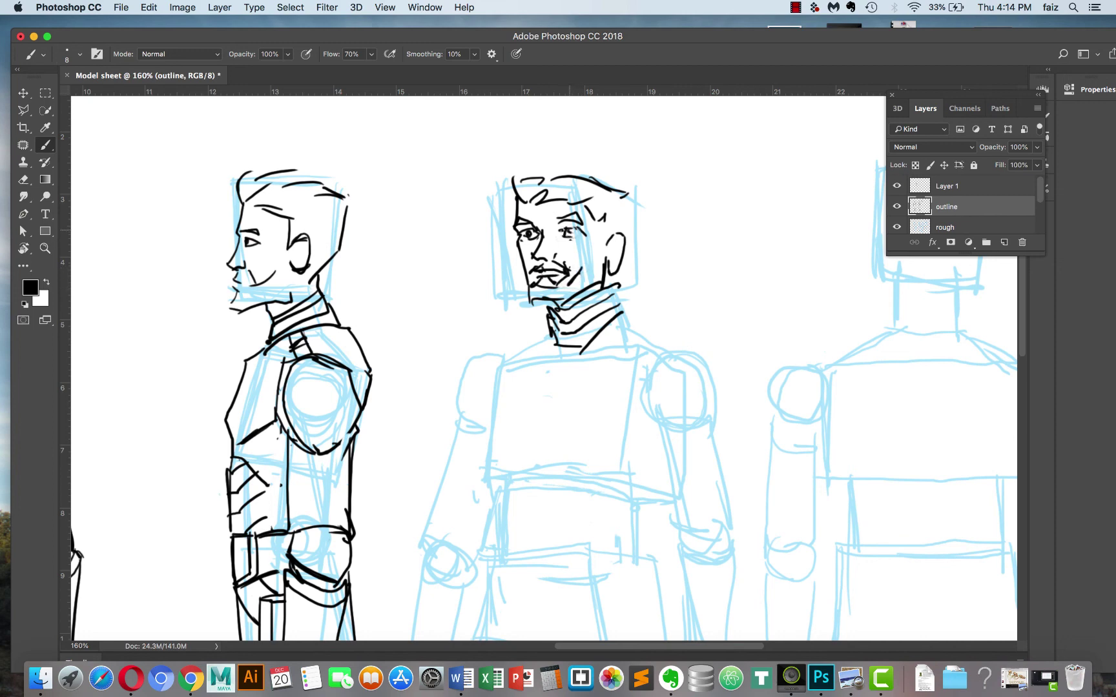
Erase the old ear lines and redraw the ear and back of the head.
key(e)
mouse_move(616, 249)
mouse_down()
mouse_move(616, 239)
mouse_move(604, 262)
mouse_move(623, 249)
mouse_move(596, 240)
mouse_move(621, 258)
mouse_move(610, 269)
mouse_move(603, 250)
mouse_move(604, 258)
mouse_up()
key(b)
mouse_move(615, 192)
mouse_down()
mouse_move(629, 259)
mouse_move(614, 289)
mouse_up()
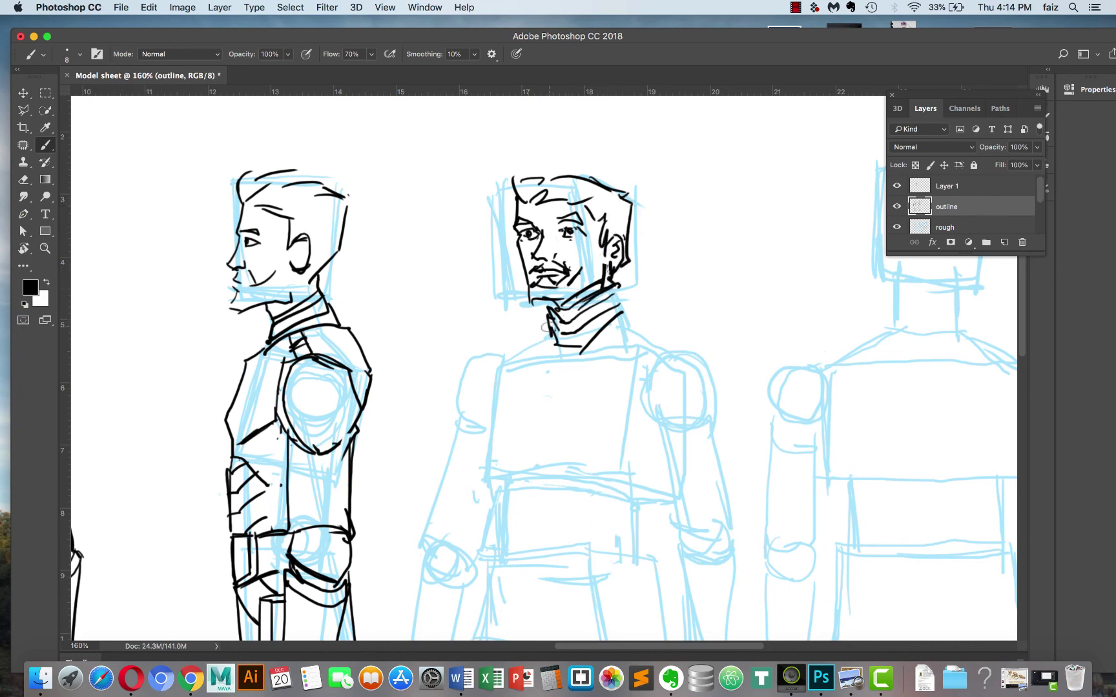
Draw the collar lines out to the left and right shoulders.
mouse_move(548, 326)
mouse_down()
mouse_move(492, 367)
mouse_move(516, 366)
mouse_up()
mouse_move(621, 312)
mouse_down()
mouse_move(683, 347)
mouse_move(673, 358)
mouse_up()
drag(597, 350, 644, 352)
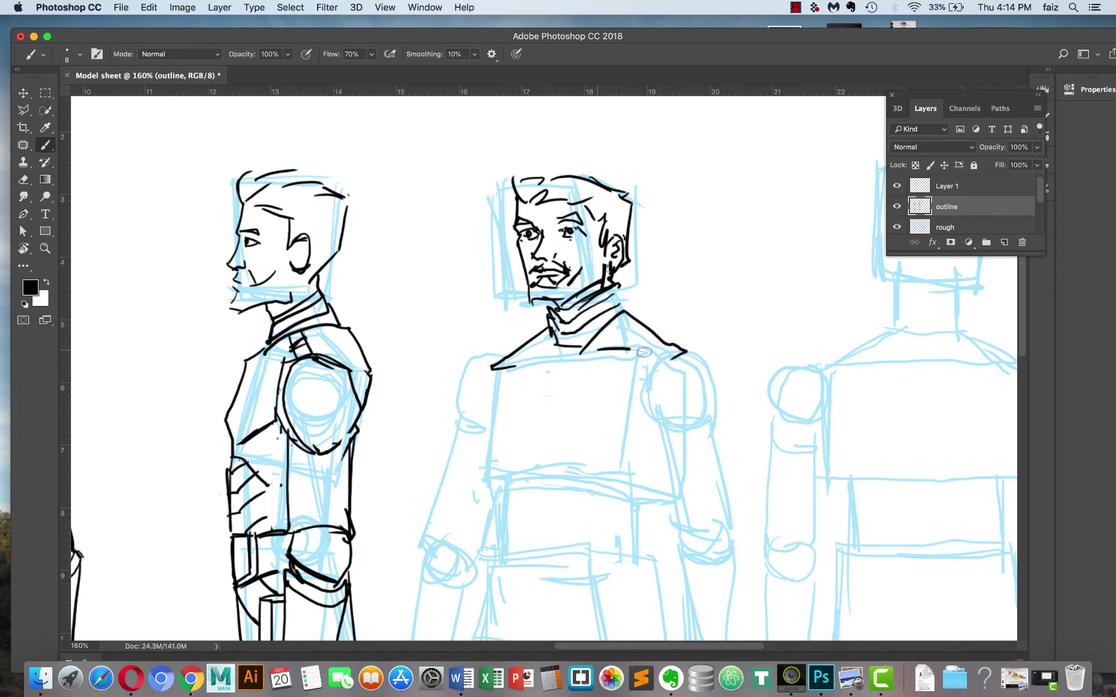
Ink the chest plate's centre line, lower edge, armhole and shoulder edge.
scroll(563, 358, down, 5)
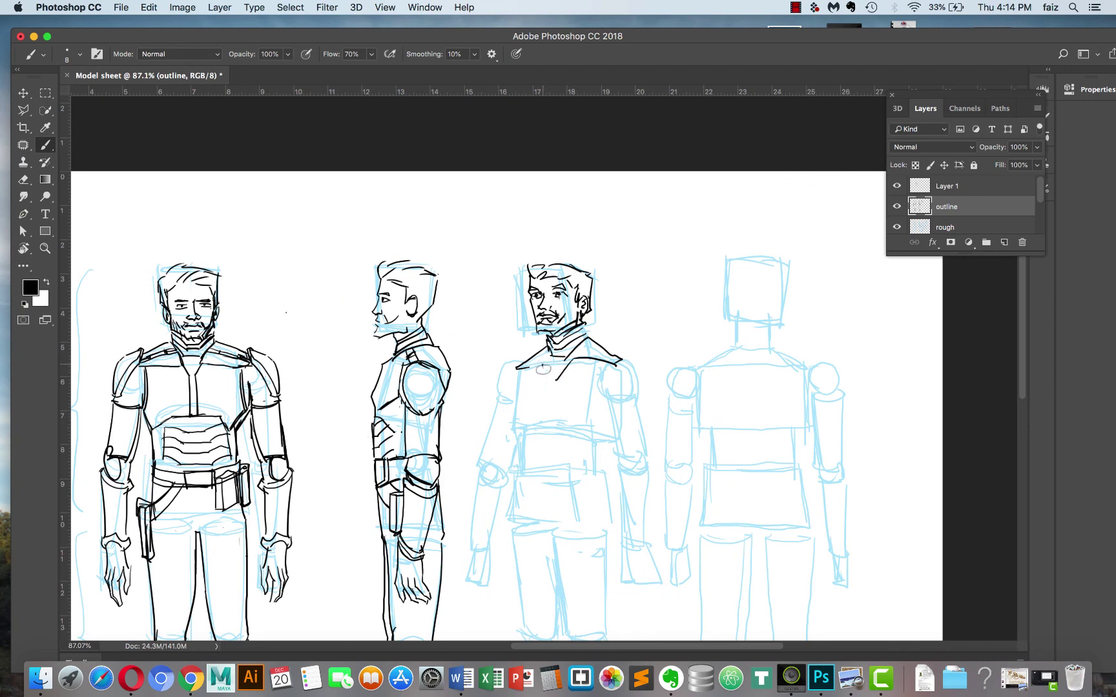
drag(548, 377, 541, 410)
mouse_move(541, 411)
mouse_down()
mouse_move(516, 421)
mouse_move(517, 380)
mouse_move(511, 392)
mouse_move(557, 382)
mouse_move(556, 372)
mouse_move(549, 411)
mouse_move(581, 425)
mouse_up()
drag(601, 365, 593, 447)
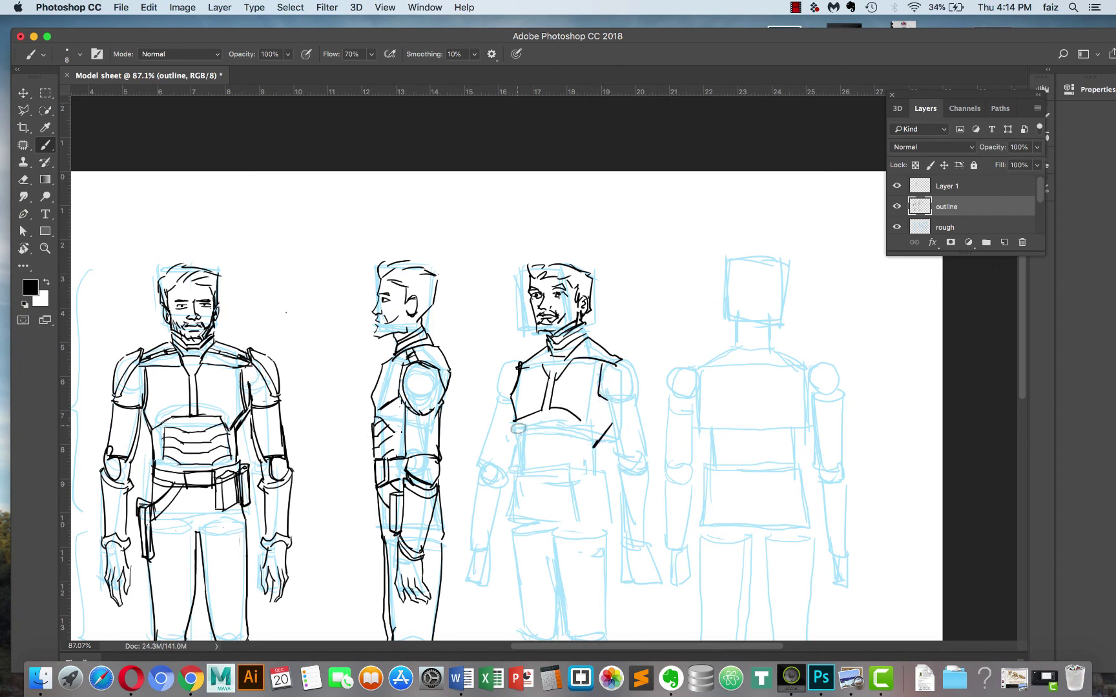
Ink both torso sides and outline the belly panel's top, bottom and side edges.
scroll(550, 386, up, 1)
scroll(550, 386, up, 3)
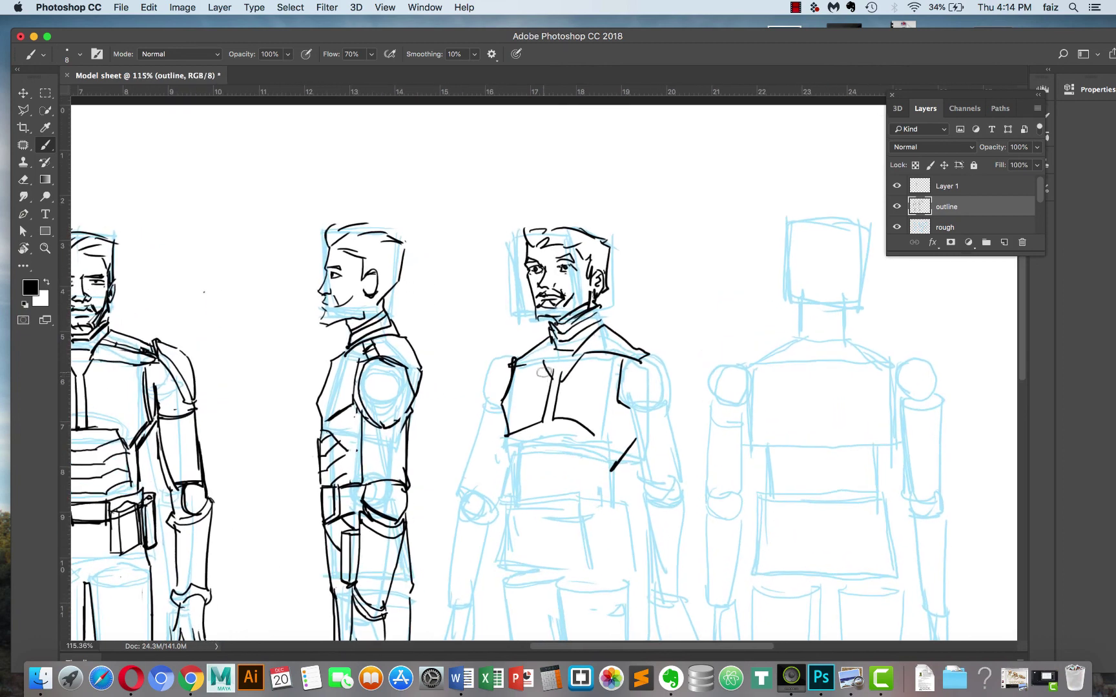
drag(513, 413, 511, 304)
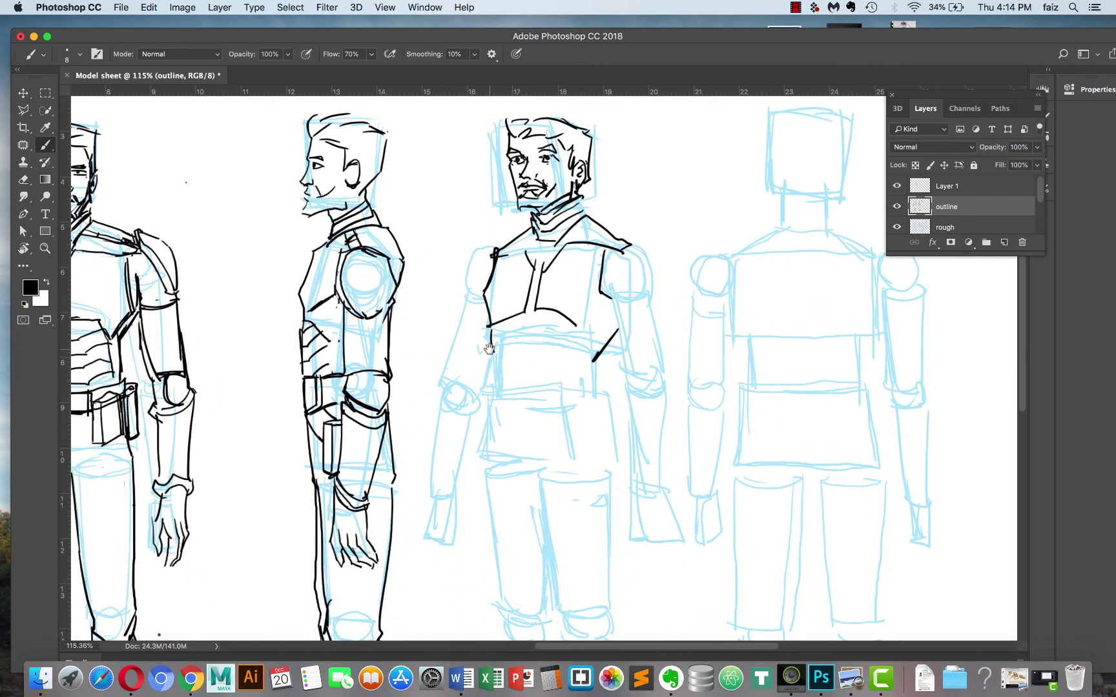
drag(491, 332, 497, 382)
drag(594, 354, 603, 400)
mouse_move(501, 335)
mouse_down()
mouse_move(547, 327)
mouse_move(575, 355)
mouse_move(501, 361)
mouse_move(496, 345)
mouse_move(505, 379)
mouse_move(564, 378)
mouse_move(578, 359)
mouse_up()
key(super+z)
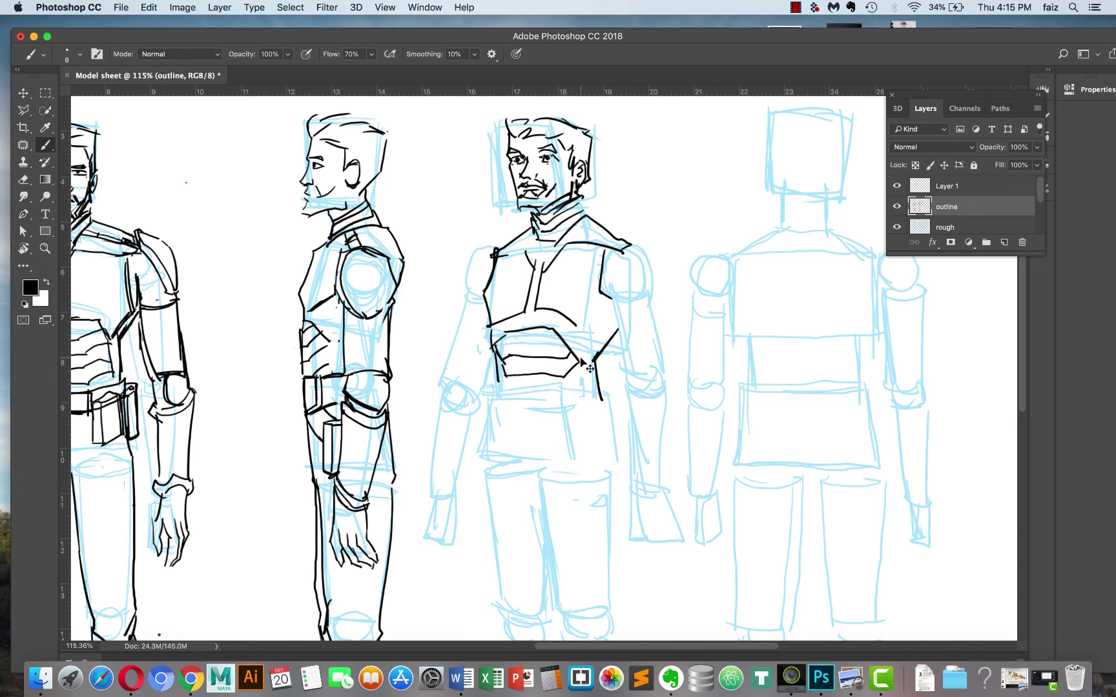
mouse_move(514, 392)
mouse_down()
mouse_move(574, 397)
mouse_move(580, 361)
mouse_move(581, 387)
mouse_up()
drag(507, 381, 512, 393)
Strengthen the chest's centre and left lines and redraw the upper-left torso edge.
mouse_move(541, 268)
mouse_down()
mouse_move(538, 313)
mouse_move(615, 334)
mouse_up()
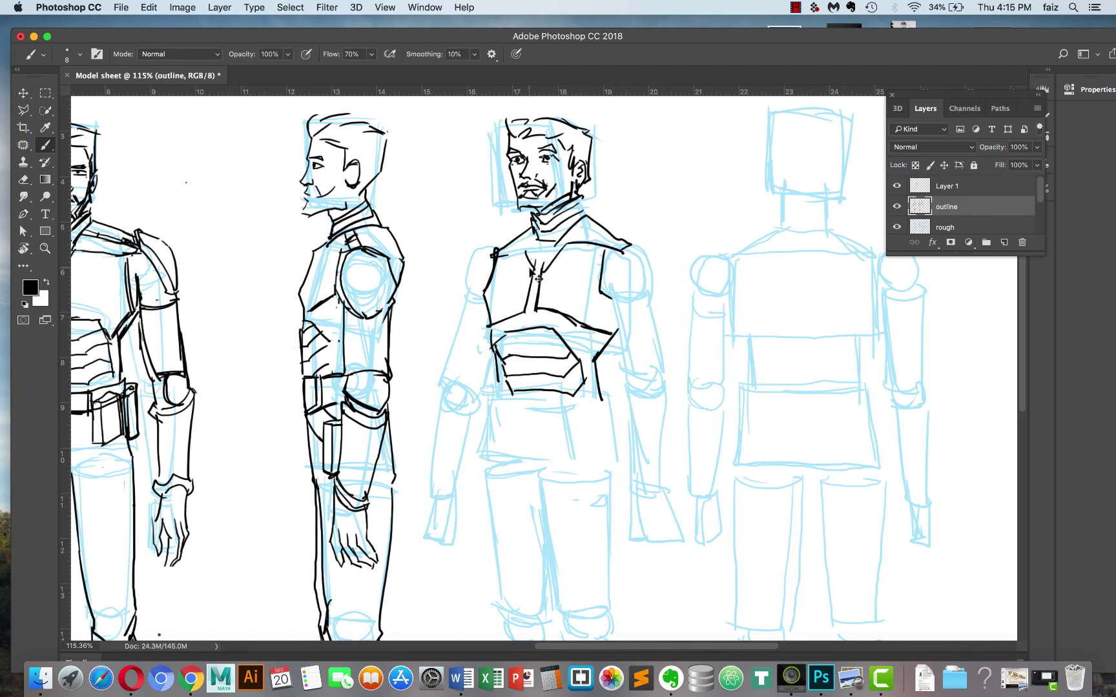
mouse_move(532, 269)
mouse_down()
mouse_move(524, 312)
mouse_move(491, 327)
mouse_up()
key(e)
drag(497, 249, 484, 279)
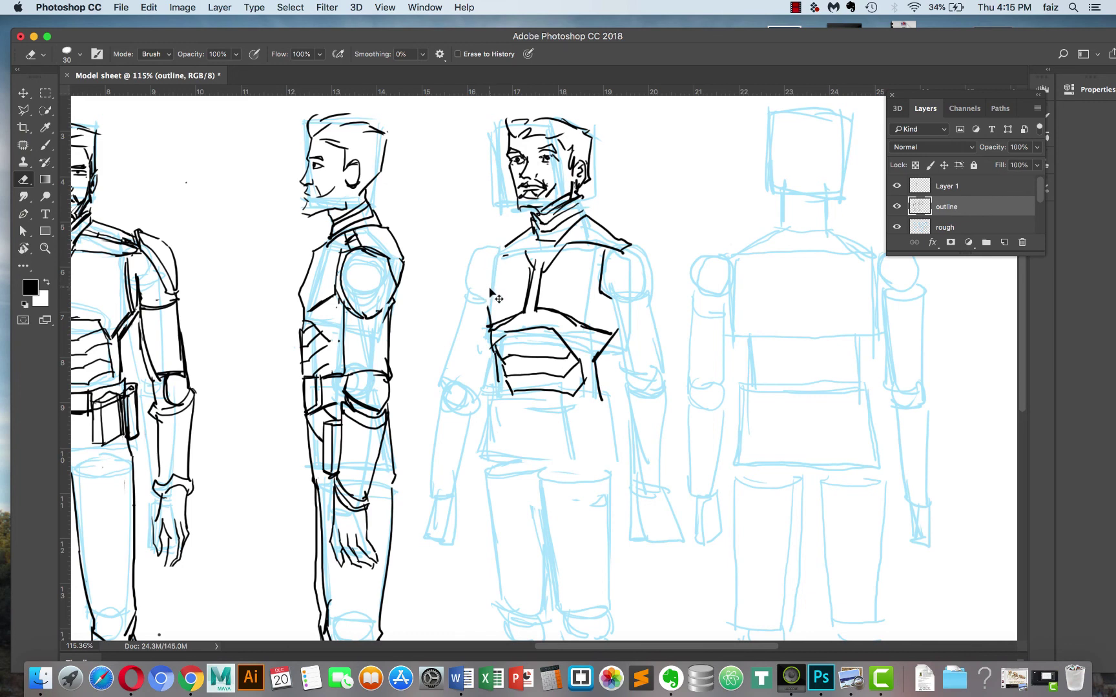
key(b)
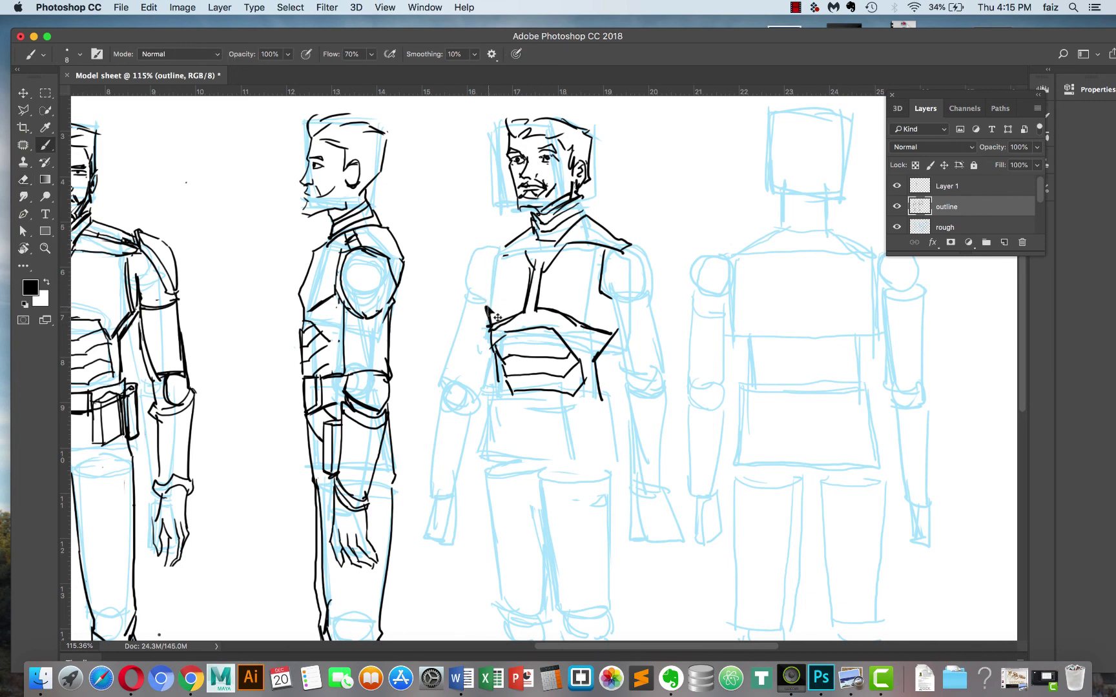
drag(497, 257, 488, 316)
Outline the right shoulder pad with a curved bottom edge, then the left shoulder pad.
click(632, 278)
mouse_move(605, 253)
mouse_down()
mouse_move(651, 251)
mouse_move(619, 268)
mouse_move(606, 252)
mouse_move(607, 282)
mouse_move(613, 300)
mouse_move(657, 320)
mouse_up()
key(e)
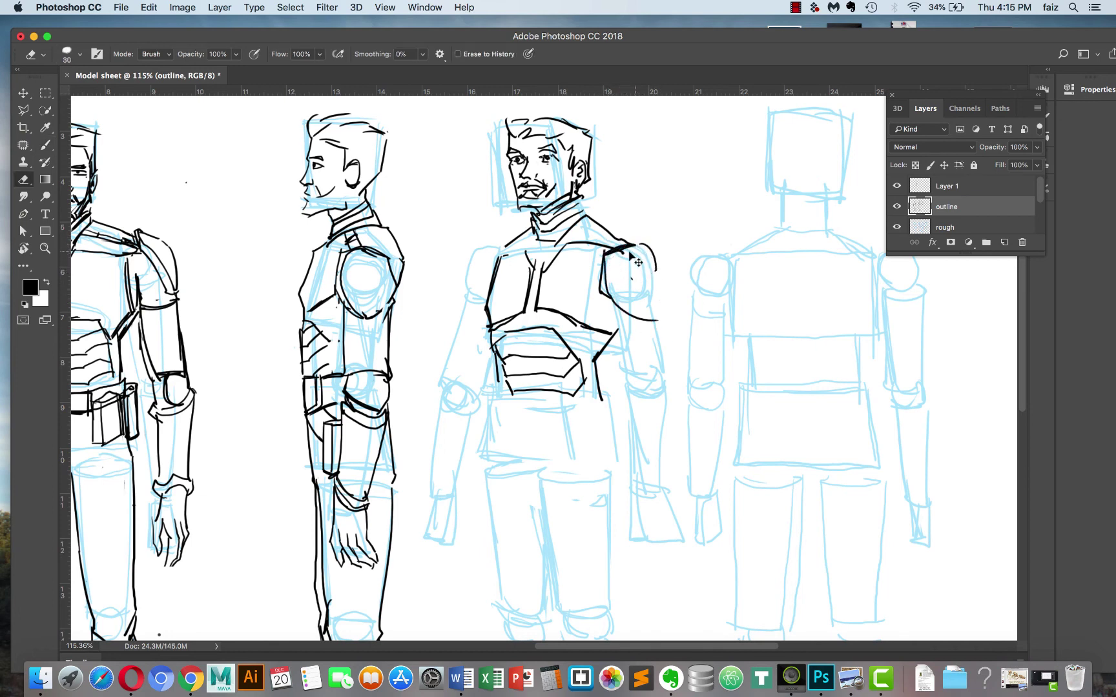
mouse_move(636, 260)
mouse_down()
mouse_move(607, 265)
mouse_move(616, 307)
mouse_move(643, 312)
mouse_move(614, 308)
mouse_move(661, 321)
mouse_move(645, 248)
mouse_move(630, 270)
mouse_move(607, 269)
mouse_move(611, 254)
mouse_move(609, 293)
mouse_move(649, 311)
mouse_up()
key(b)
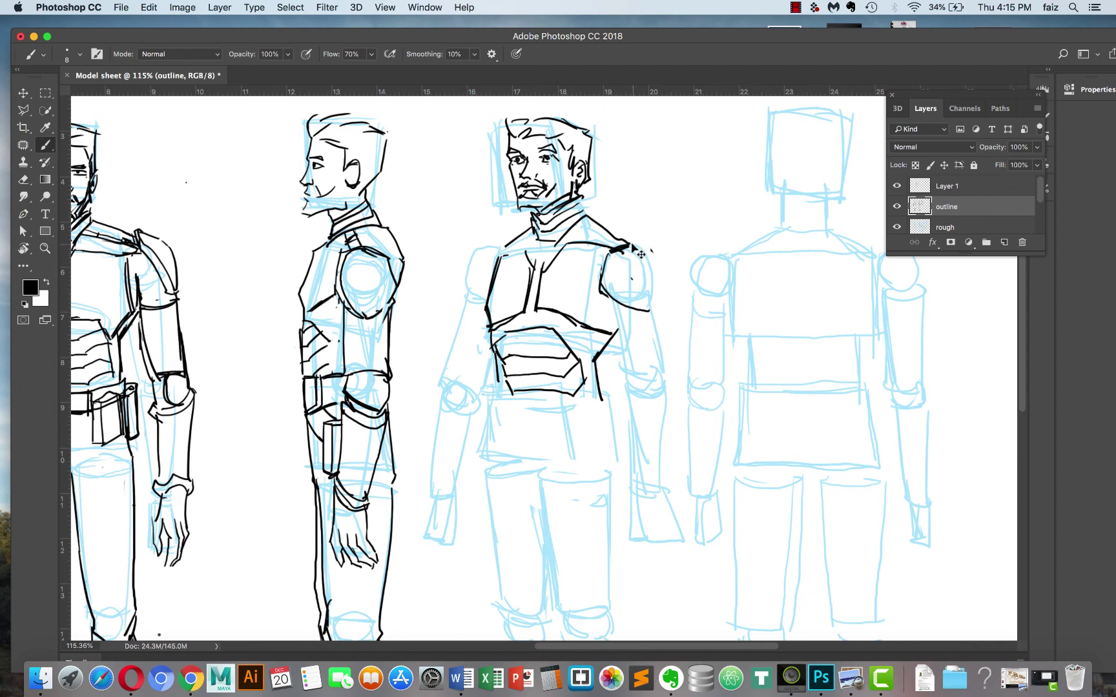
mouse_move(634, 246)
mouse_down()
mouse_move(659, 260)
mouse_move(662, 306)
mouse_move(636, 310)
mouse_up()
mouse_move(600, 275)
mouse_down()
mouse_move(638, 306)
mouse_move(615, 303)
mouse_move(665, 317)
mouse_up()
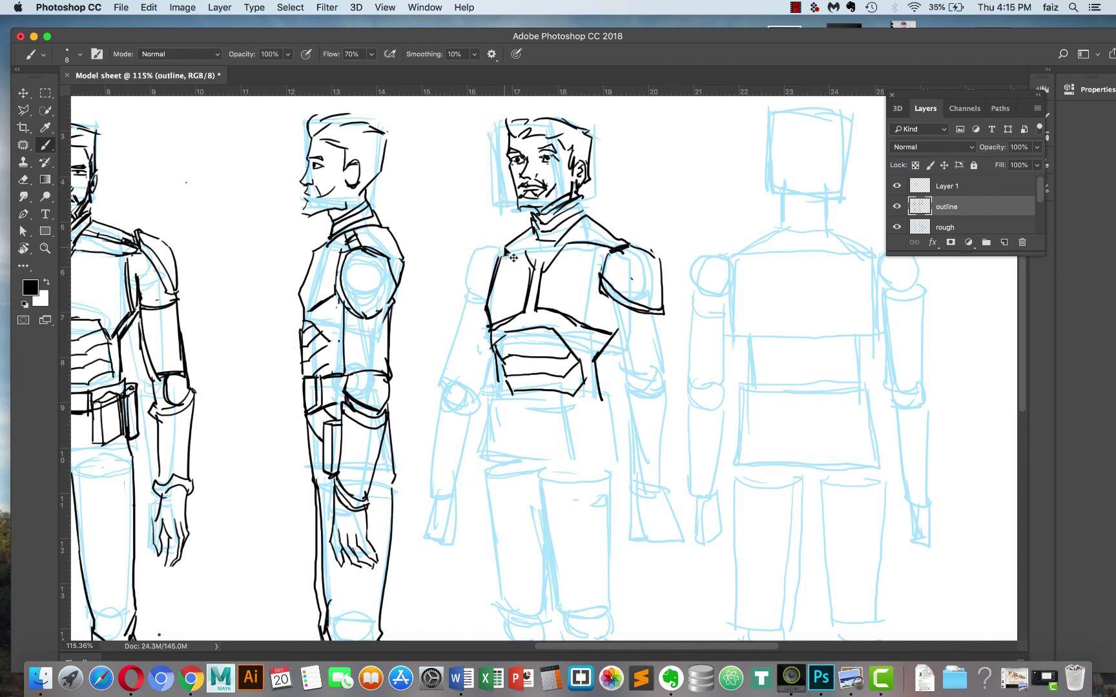
mouse_move(506, 250)
mouse_down()
mouse_move(456, 302)
mouse_move(482, 295)
mouse_move(507, 245)
mouse_move(485, 295)
mouse_move(456, 310)
mouse_up()
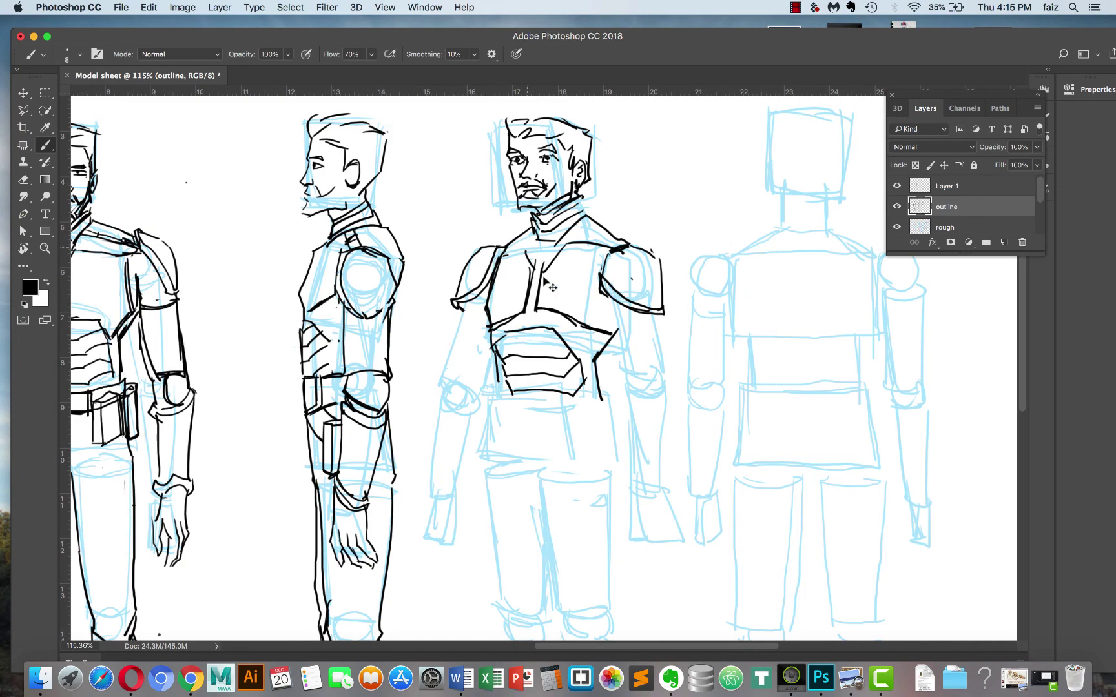
scroll(580, 310, down, 4)
scroll(566, 303, down, 1)
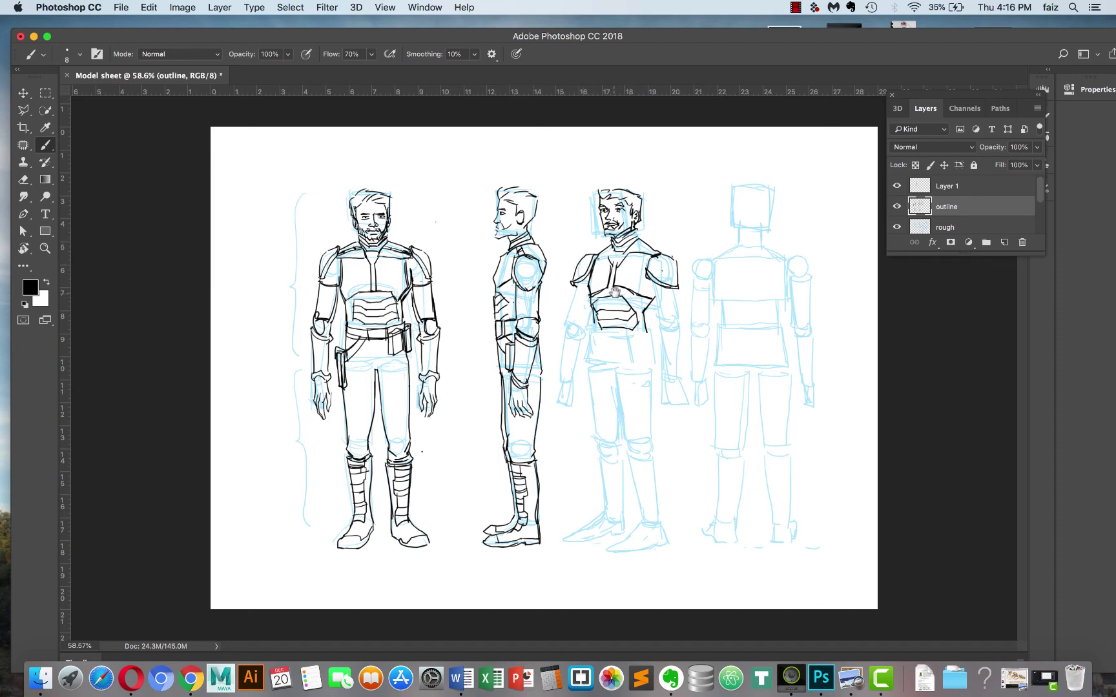
Ink the waistband under the chest plate and the torso's right side down to the hips.
scroll(614, 291, up, 5)
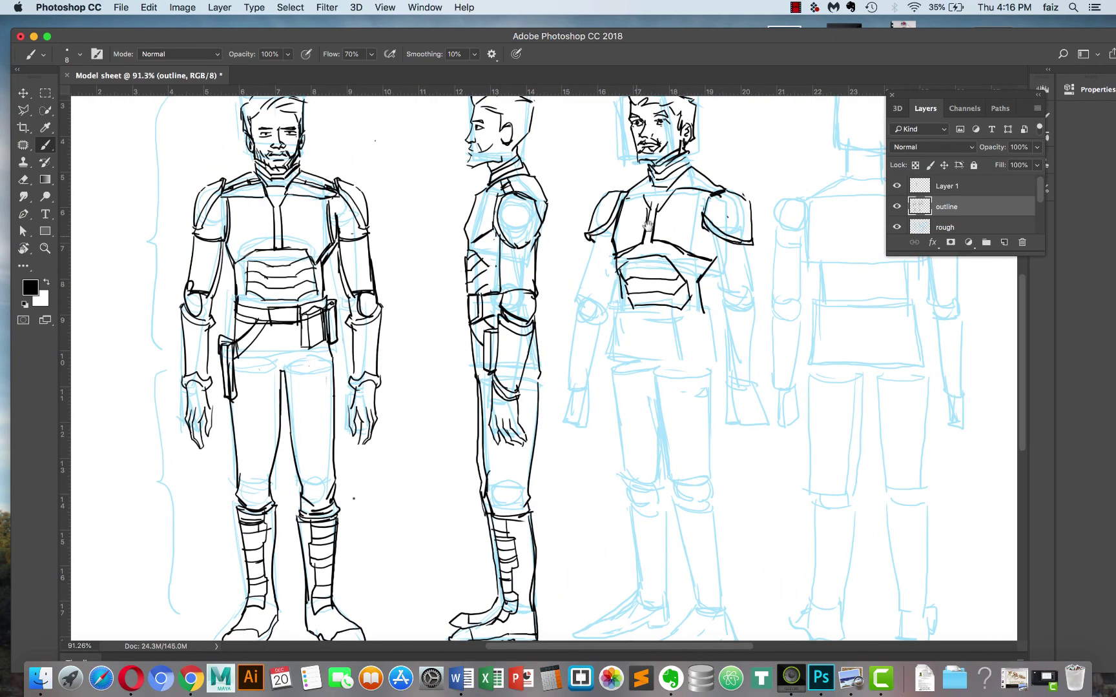
scroll(647, 225, right, 5)
scroll(647, 225, down, 3)
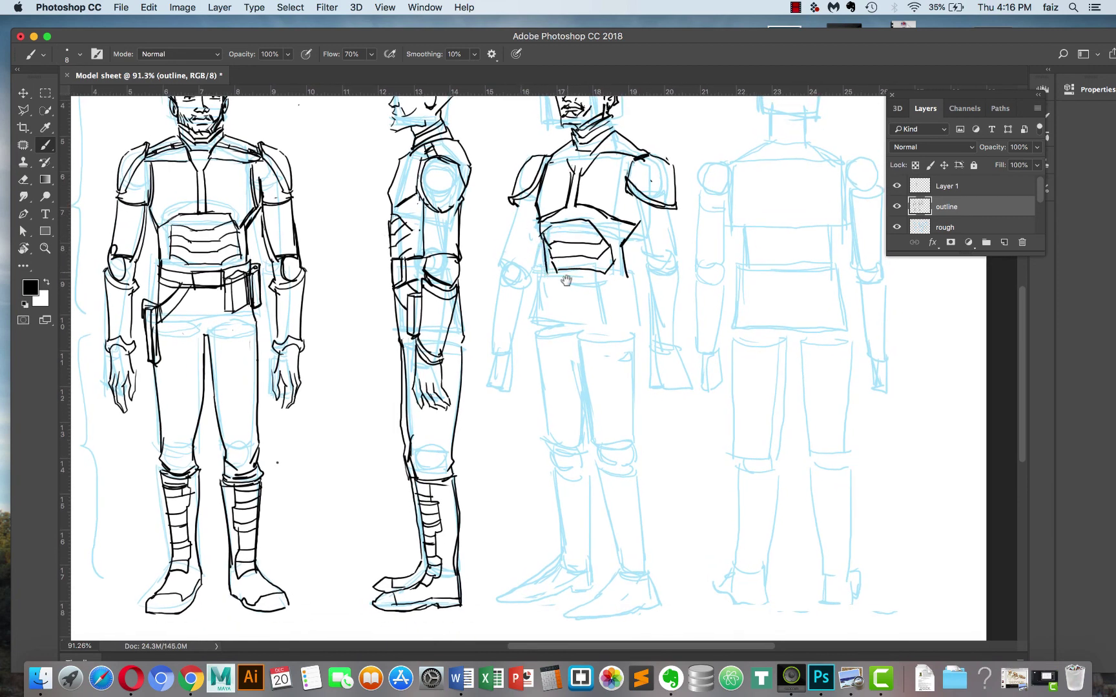
mouse_move(542, 274)
mouse_down()
mouse_move(597, 290)
mouse_move(625, 277)
mouse_move(621, 264)
mouse_move(628, 278)
mouse_move(625, 263)
mouse_move(599, 274)
mouse_move(541, 269)
mouse_move(554, 289)
mouse_move(541, 277)
mouse_move(544, 320)
mouse_up()
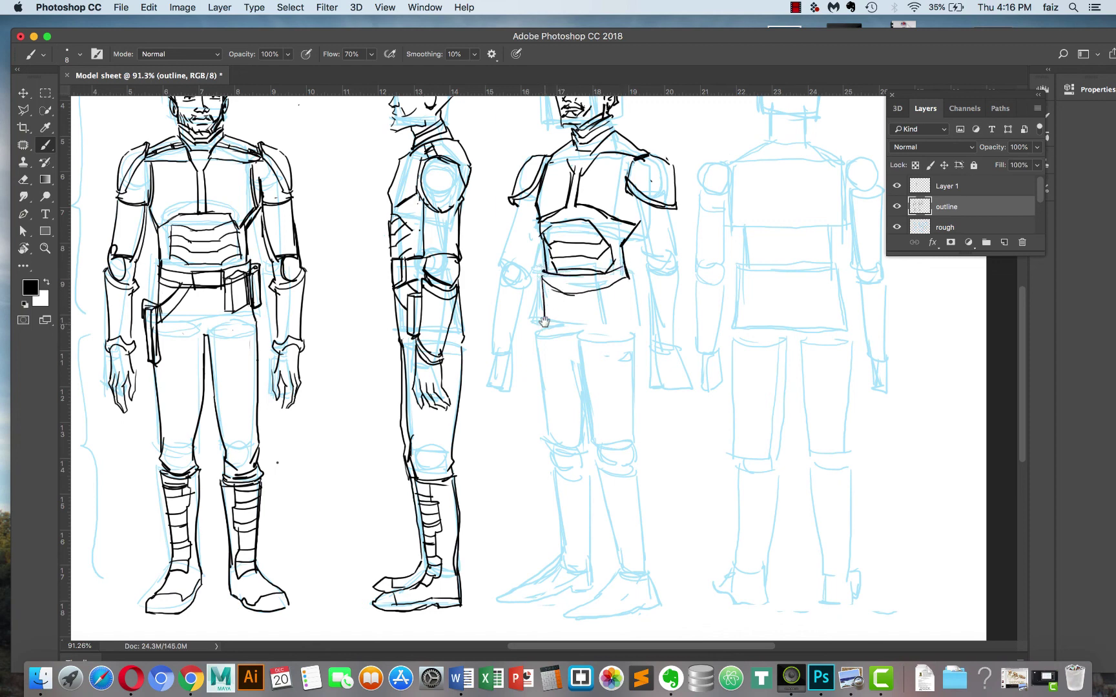
drag(541, 278, 542, 328)
drag(627, 272, 640, 332)
Remove the stray inner-leg stroke and bring the heads back into view.
drag(581, 340, 587, 445)
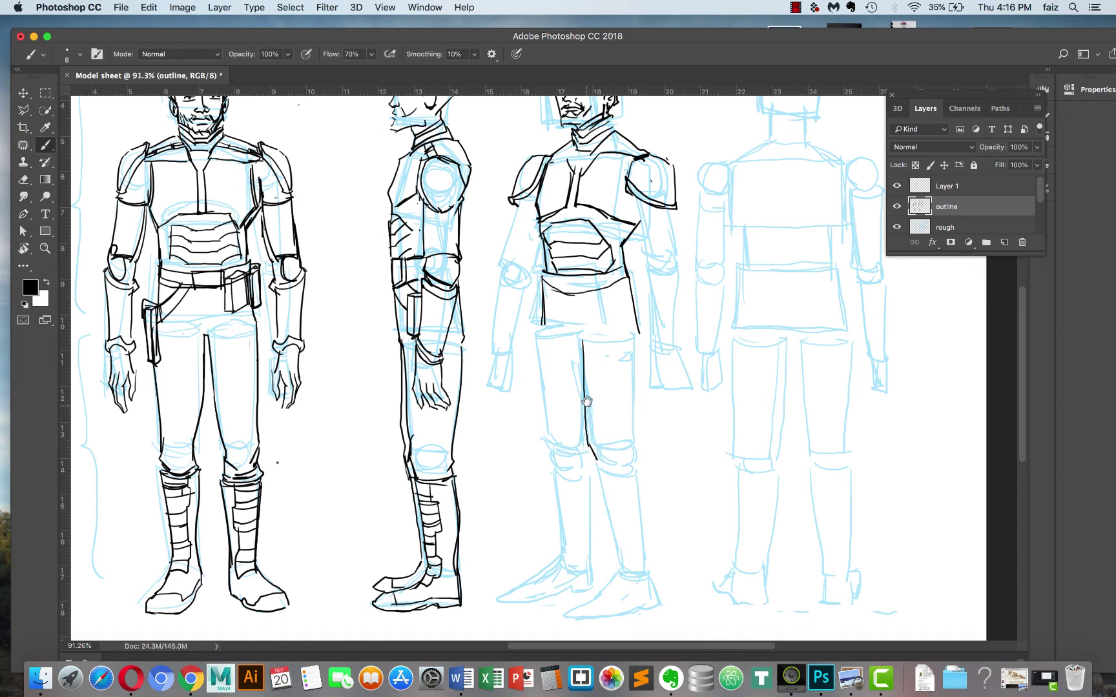
key(super+z)
key(e)
drag(583, 348, 588, 452)
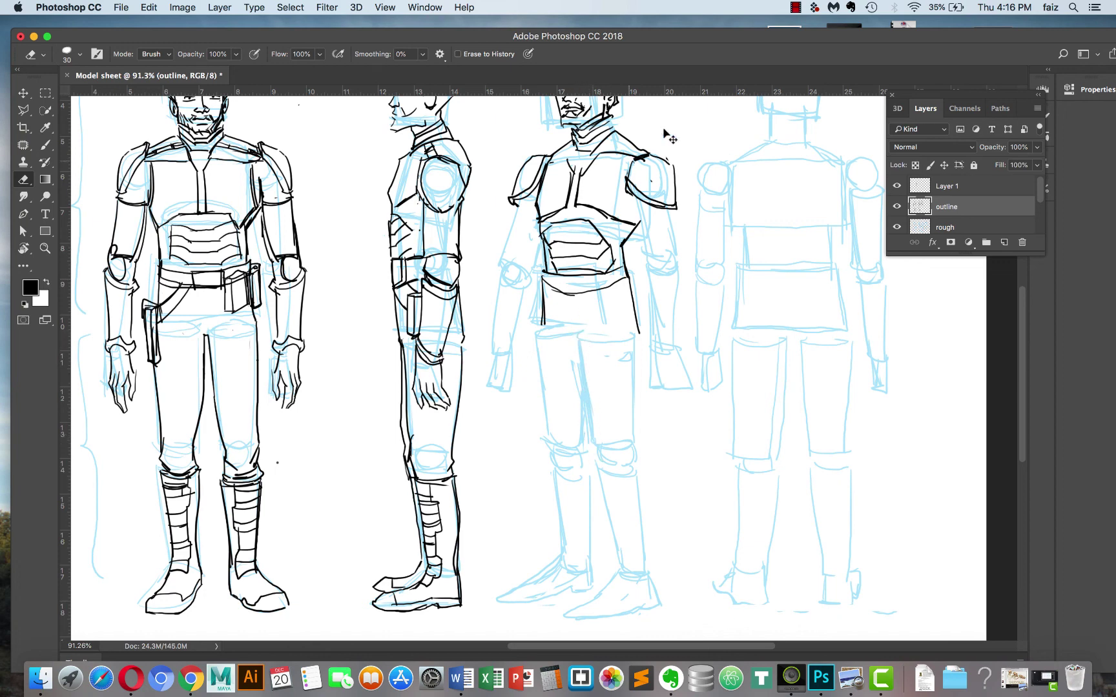
click(793, 7)
click(804, 36)
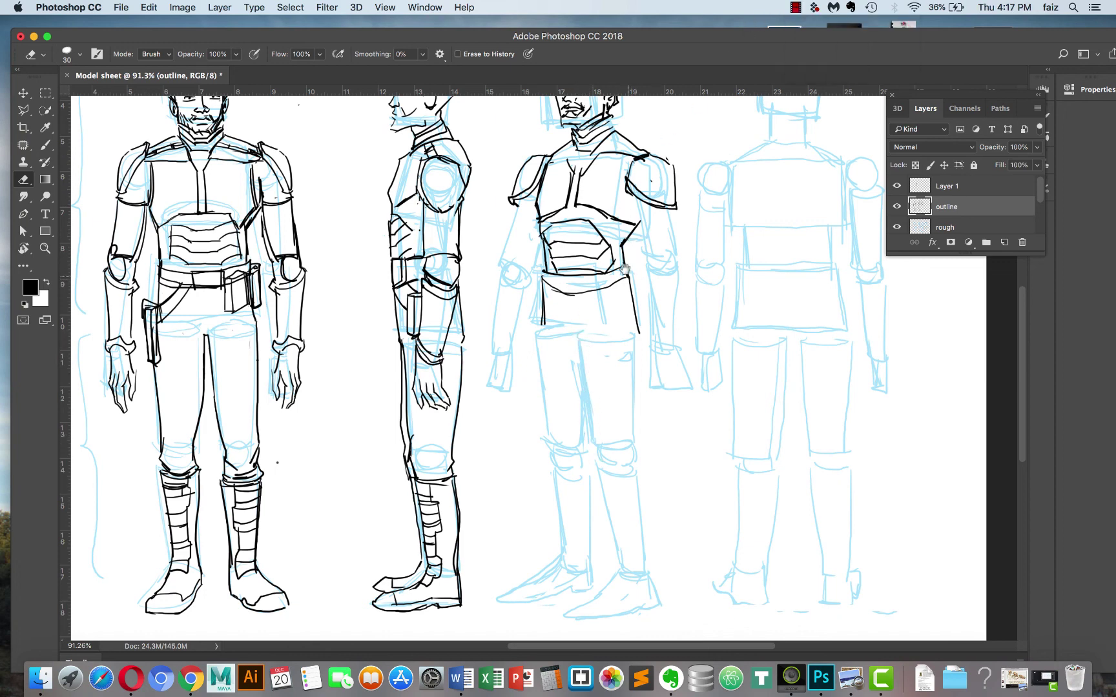
drag(606, 177, 573, 254)
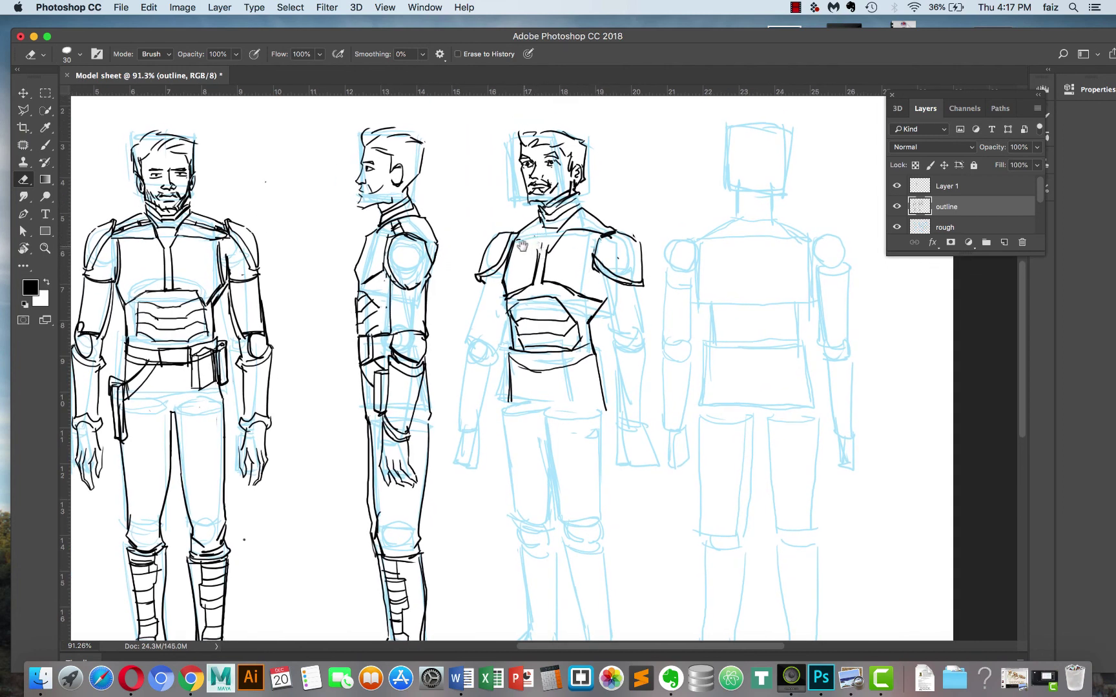
Ink a collar line, the torso's right side, the right shoulder pad's lower edge and inner forearm.
key(b)
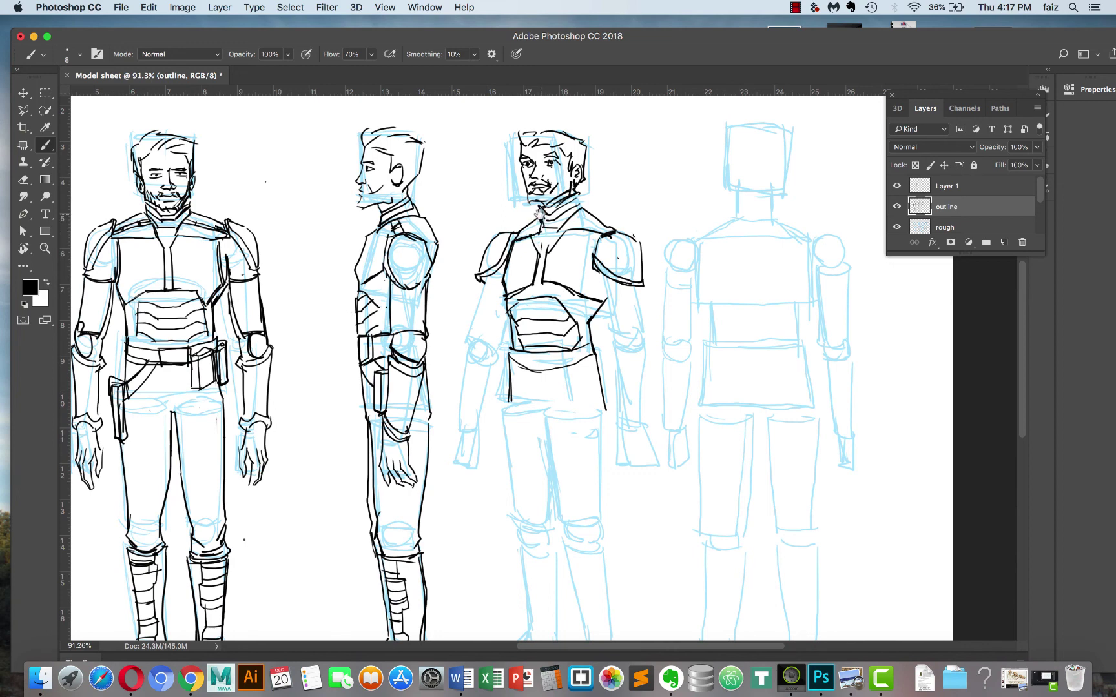
mouse_move(542, 207)
mouse_down()
mouse_move(541, 233)
mouse_move(562, 229)
mouse_move(582, 190)
mouse_up()
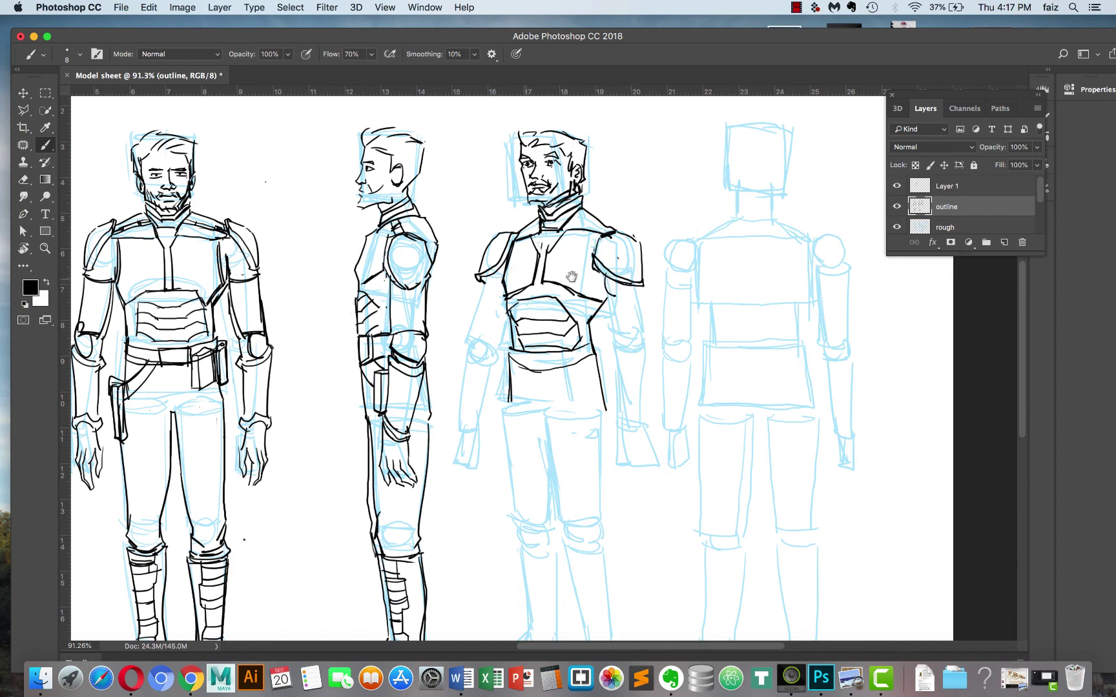
drag(609, 285, 612, 346)
mouse_move(607, 275)
mouse_down()
mouse_move(643, 346)
mouse_move(635, 314)
mouse_move(642, 365)
mouse_move(643, 328)
mouse_move(642, 357)
mouse_move(619, 349)
mouse_move(631, 363)
mouse_move(614, 360)
mouse_move(649, 364)
mouse_move(638, 431)
mouse_up()
drag(613, 363, 621, 424)
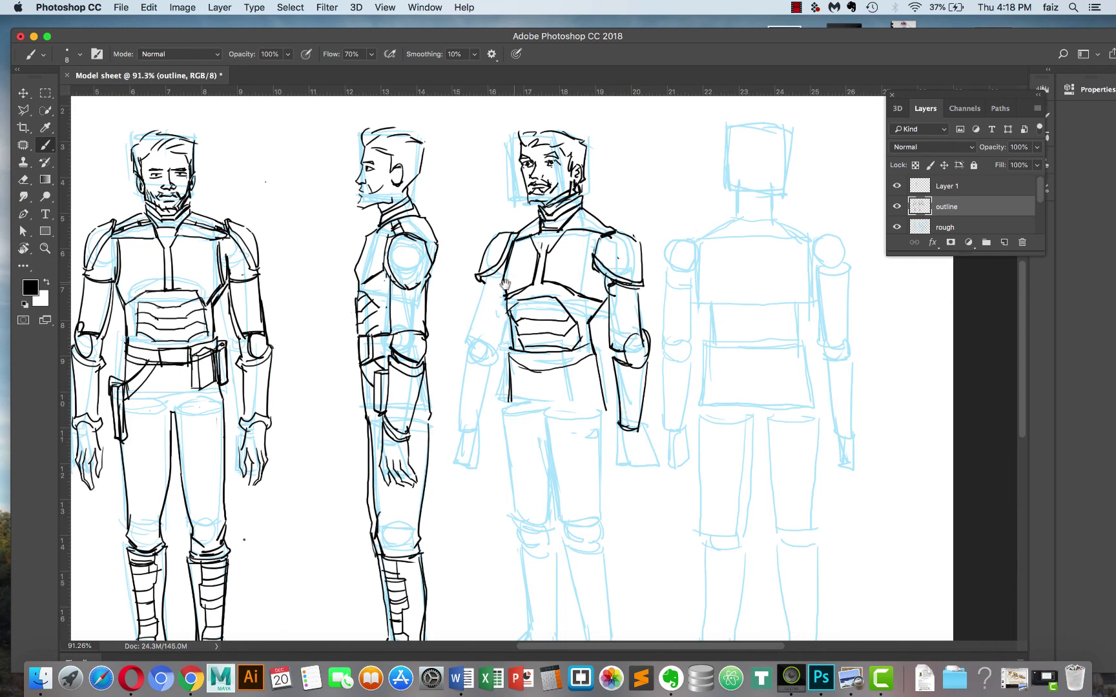
Ink the curve under the shoulder pad, the elbow band and both forearm edges.
mouse_move(483, 285)
mouse_down()
mouse_move(471, 351)
mouse_move(493, 348)
mouse_move(507, 317)
mouse_move(502, 351)
mouse_move(475, 356)
mouse_move(501, 359)
mouse_up()
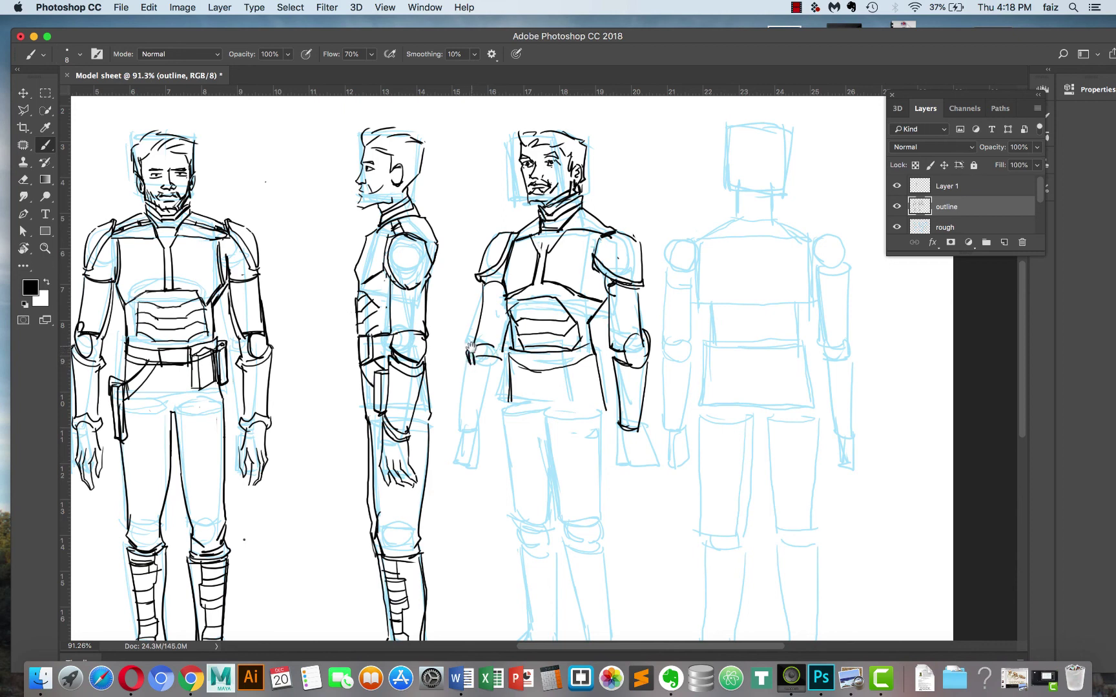
drag(474, 358, 498, 368)
mouse_move(477, 349)
mouse_down()
mouse_move(497, 351)
mouse_move(466, 419)
mouse_up()
mouse_move(501, 371)
mouse_down()
mouse_move(483, 428)
mouse_move(467, 397)
mouse_move(484, 432)
mouse_up()
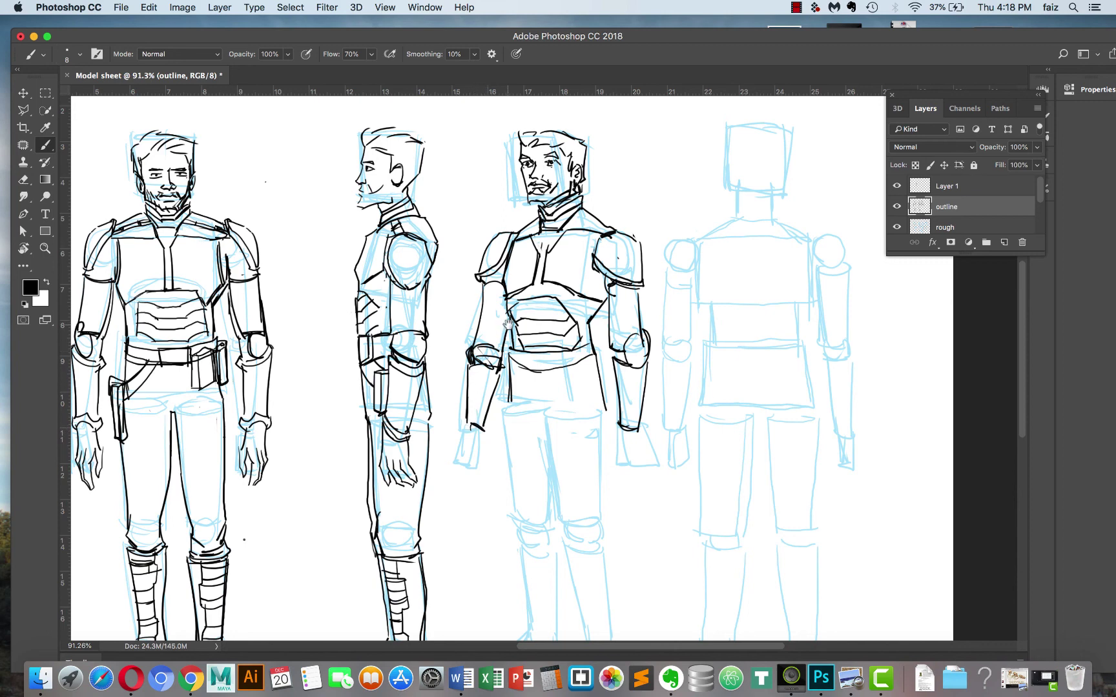
Erase the left arm's elbow and forearm outlines and clear the redrawn arm line.
drag(521, 363, 481, 279)
key(e)
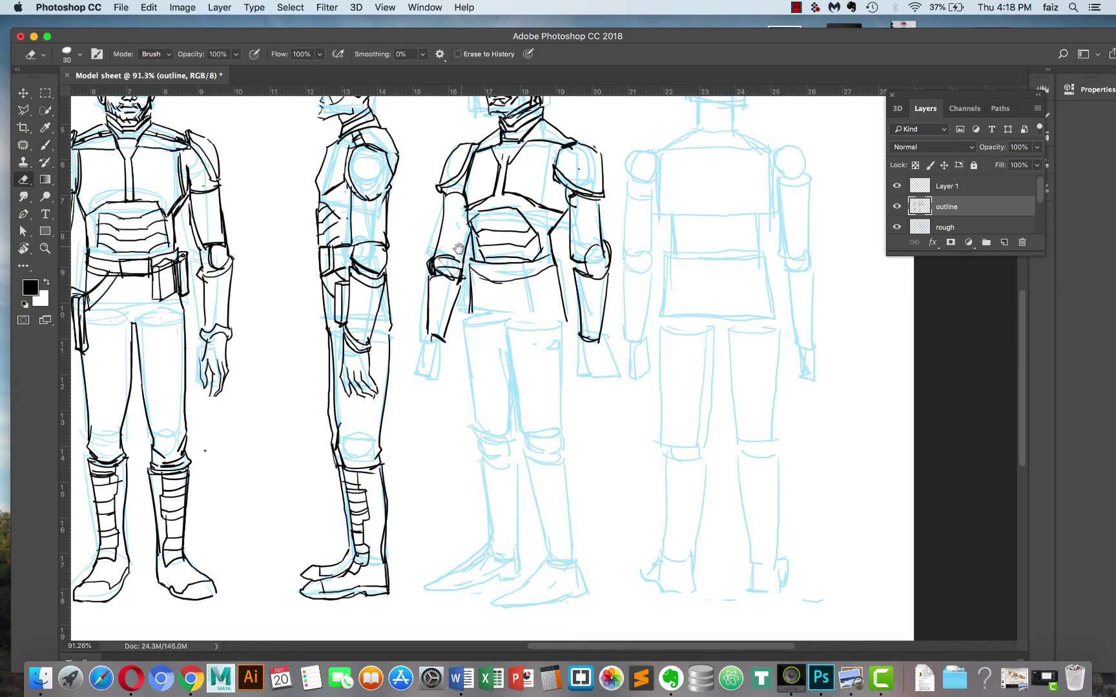
mouse_move(438, 319)
mouse_down()
mouse_move(436, 239)
mouse_move(452, 252)
mouse_move(448, 330)
mouse_move(462, 231)
mouse_move(415, 300)
mouse_move(443, 246)
mouse_up()
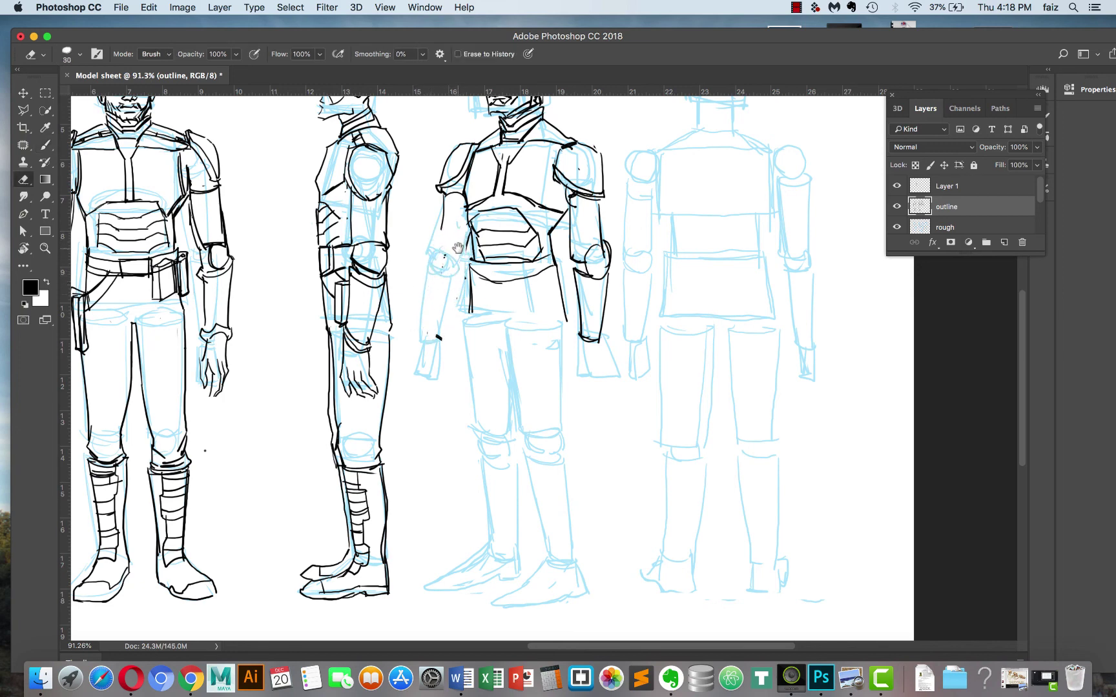
key(b)
drag(442, 194, 445, 260)
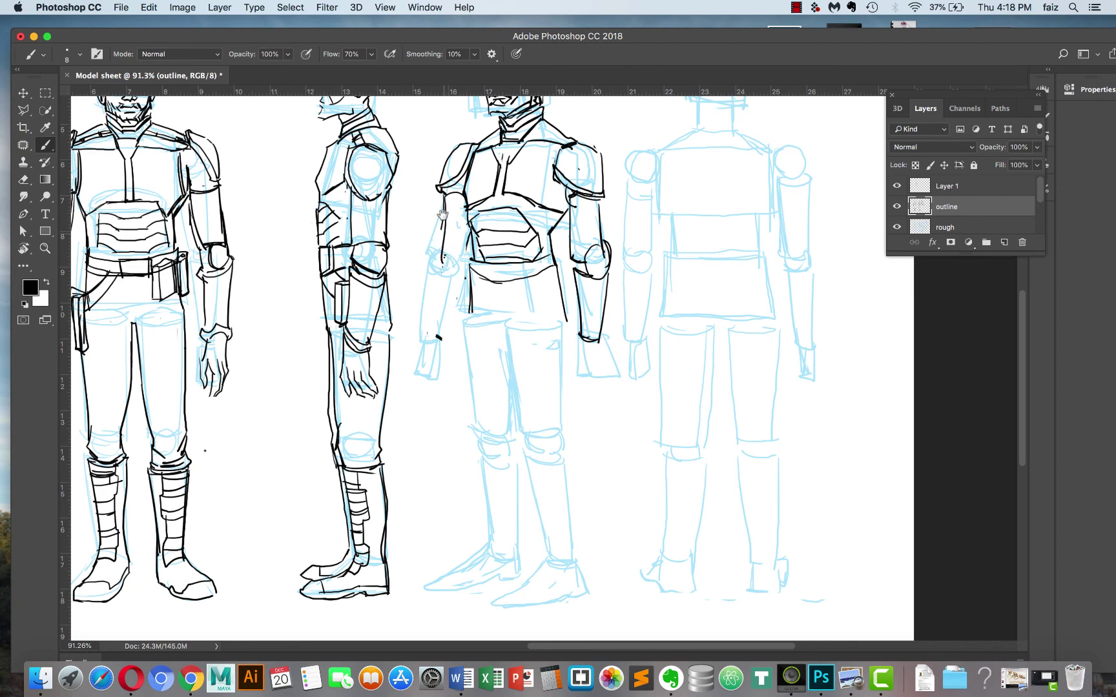
drag(444, 212, 441, 266)
key(e)
drag(442, 269, 443, 213)
drag(441, 297, 442, 206)
mouse_move(442, 323)
mouse_down()
mouse_move(430, 324)
mouse_move(431, 268)
mouse_up()
key(b)
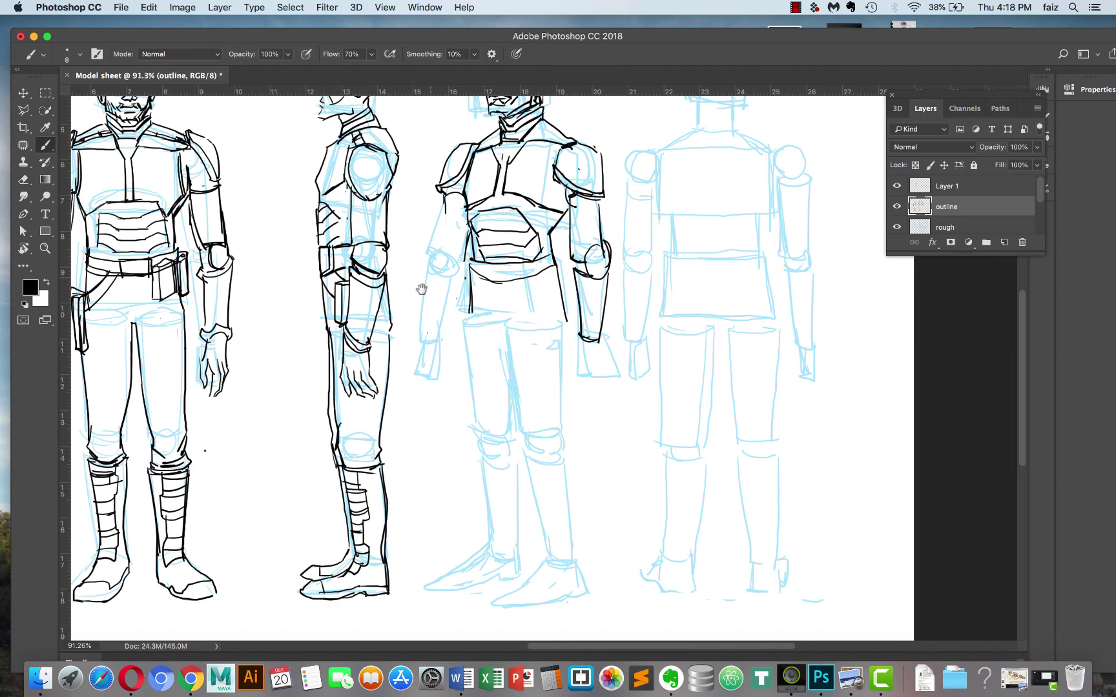
Ink the left upper arm and elbow, then erase its outer outline and elbow circle.
scroll(422, 289, up, 5)
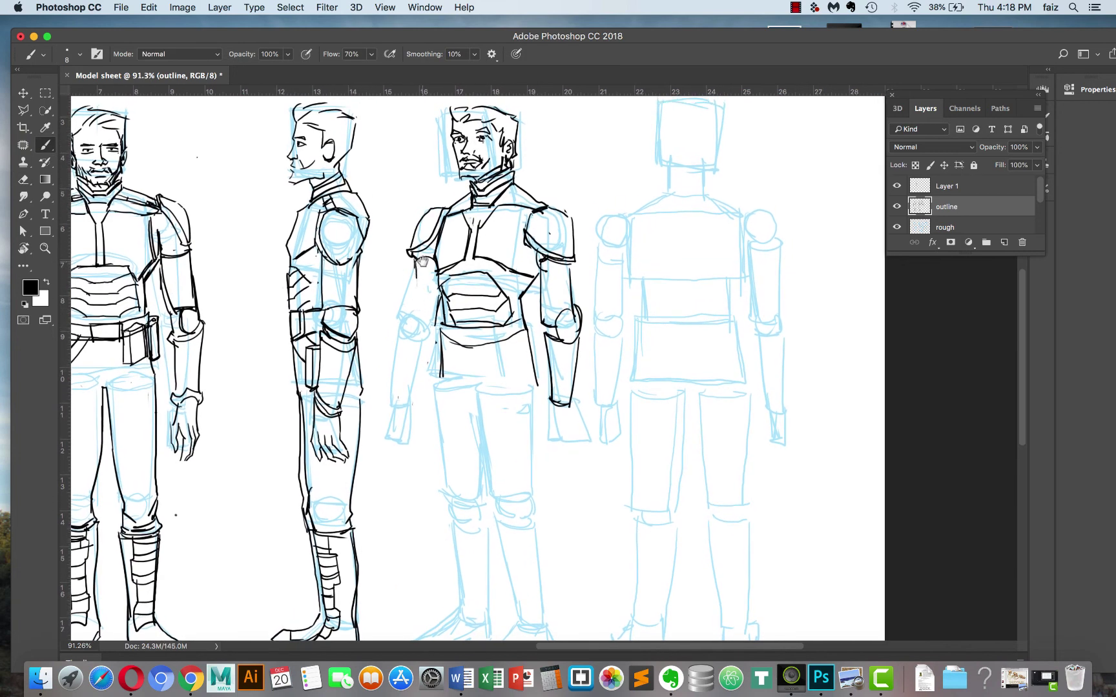
mouse_move(422, 261)
mouse_down()
mouse_move(411, 320)
mouse_move(428, 328)
mouse_move(408, 410)
mouse_up()
drag(439, 296, 435, 326)
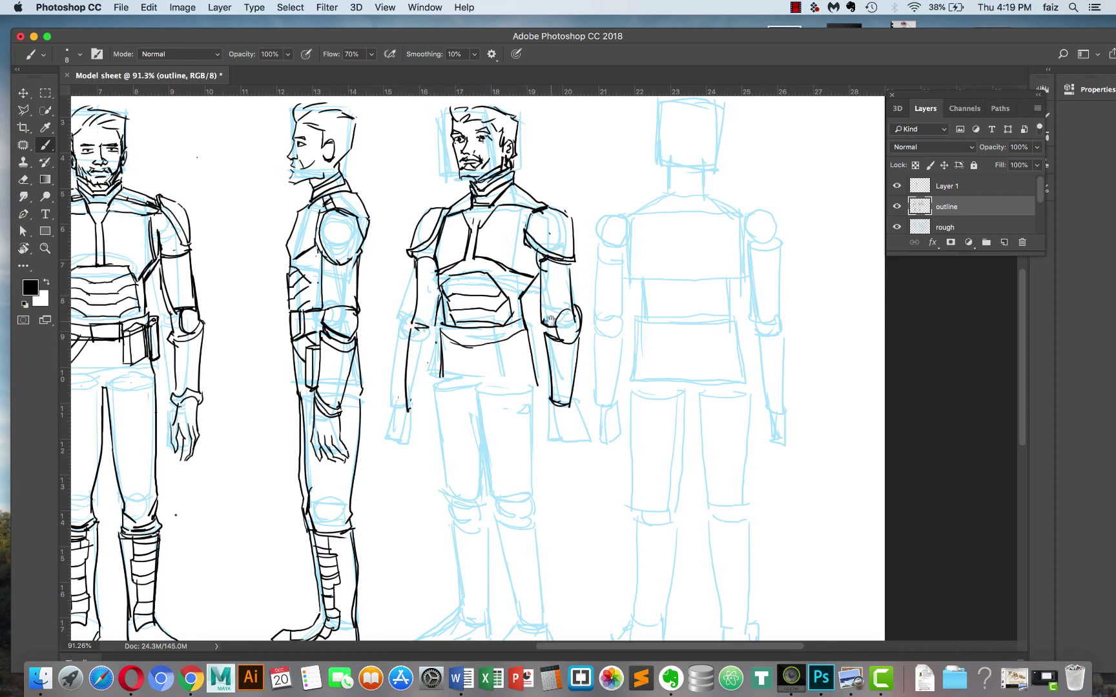
key(e)
mouse_move(548, 316)
mouse_down()
mouse_move(557, 394)
mouse_move(577, 292)
mouse_move(554, 333)
mouse_move(540, 269)
mouse_move(543, 280)
mouse_move(566, 271)
mouse_move(576, 383)
mouse_move(565, 300)
mouse_up()
mouse_move(423, 315)
mouse_down()
mouse_move(408, 371)
mouse_move(414, 354)
mouse_up()
key(b)
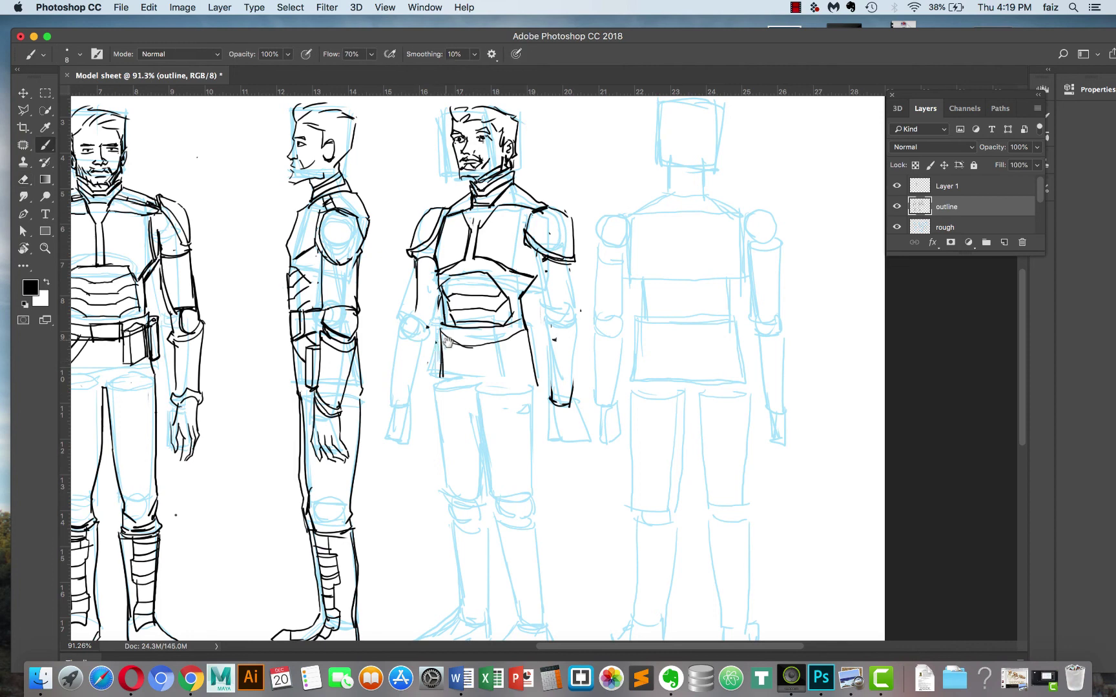
scroll(441, 299, down, 3)
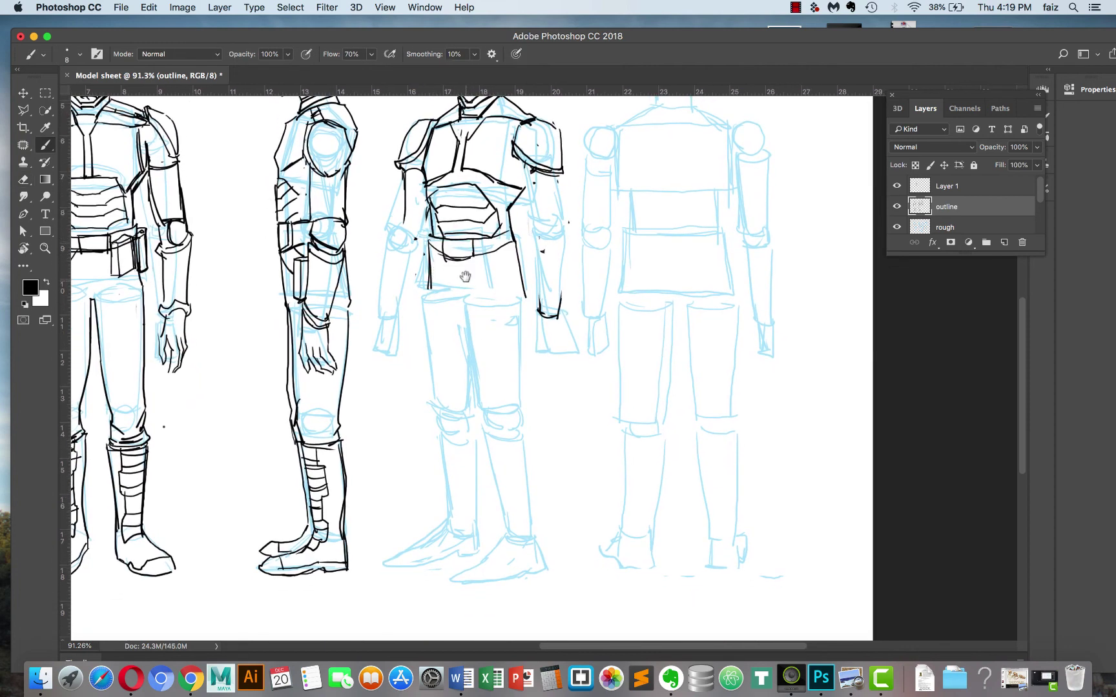
Ink the three-quarter figure's hip curves, thigh lines, knee and lower leg front.
mouse_move(446, 304)
mouse_down()
mouse_move(506, 290)
mouse_move(476, 300)
mouse_move(489, 299)
mouse_move(464, 322)
mouse_move(475, 329)
mouse_move(478, 421)
mouse_move(496, 440)
mouse_up()
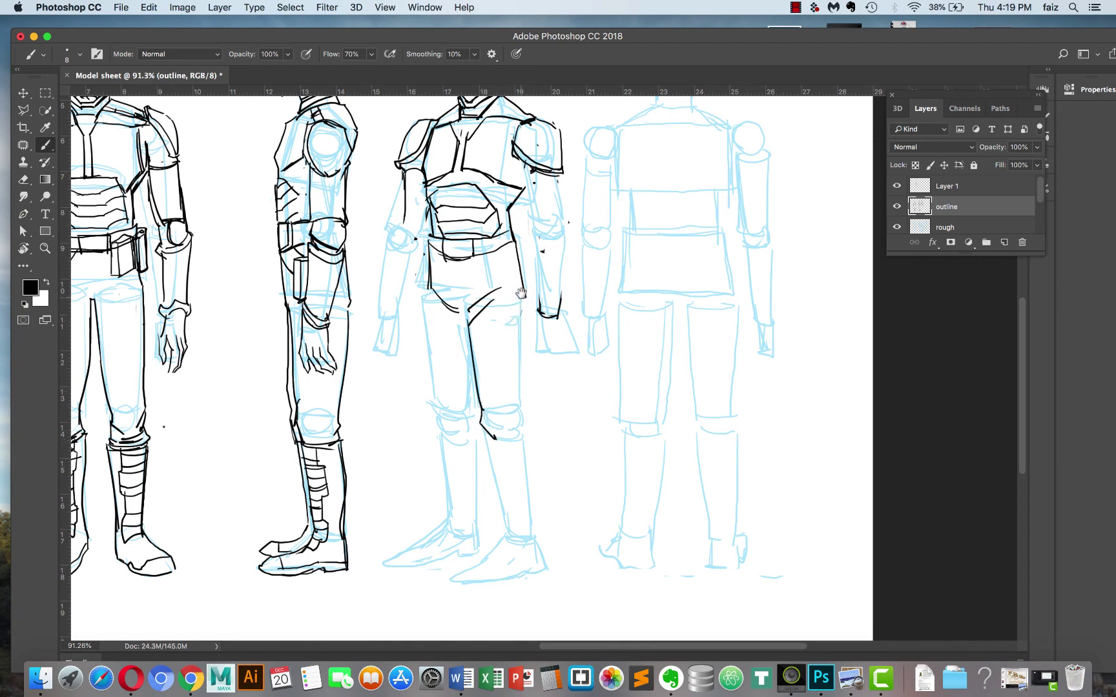
drag(521, 293, 517, 437)
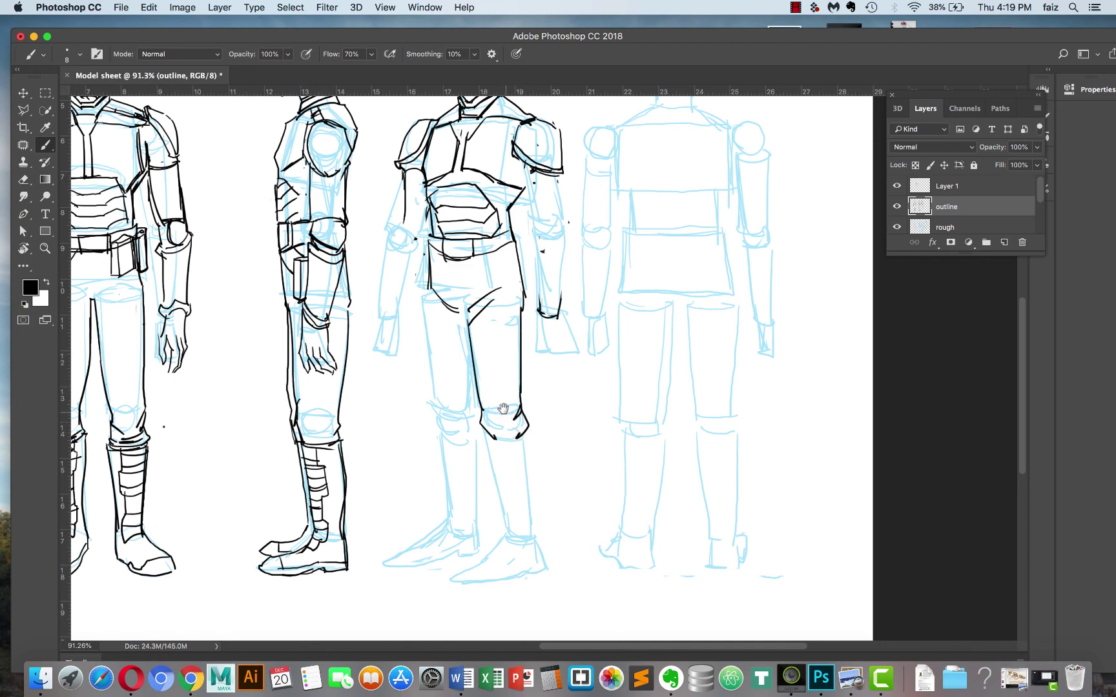
mouse_move(427, 296)
mouse_down()
mouse_move(437, 412)
mouse_move(453, 439)
mouse_move(480, 429)
mouse_up()
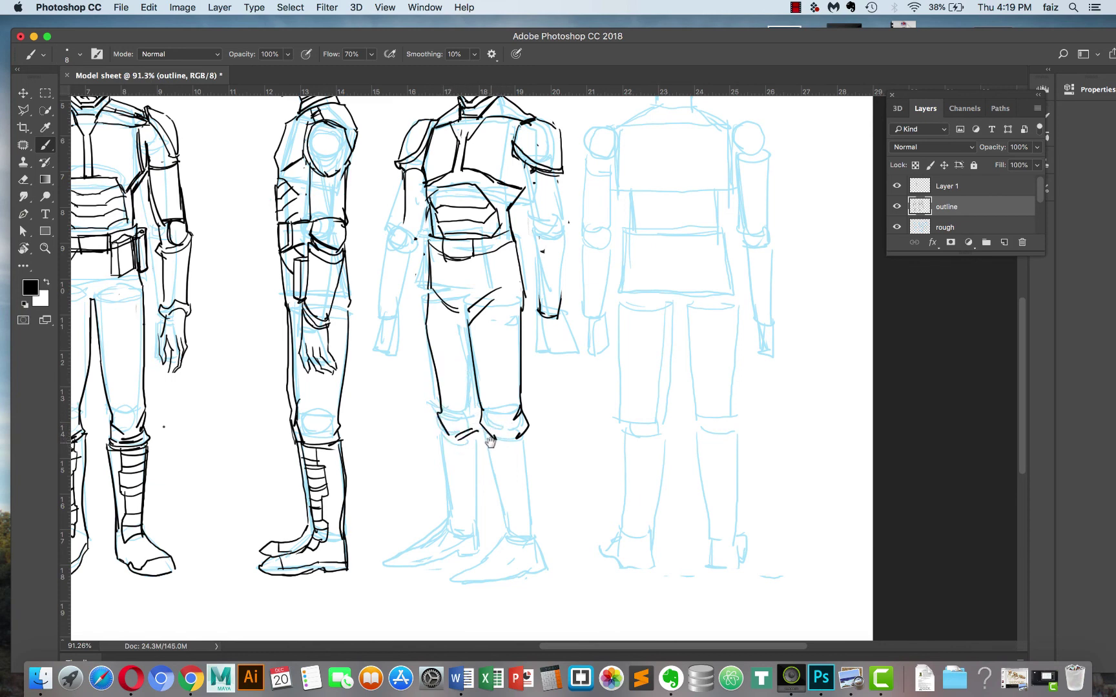
mouse_move(489, 443)
mouse_down()
mouse_move(523, 442)
mouse_move(510, 534)
mouse_up()
drag(527, 441, 533, 543)
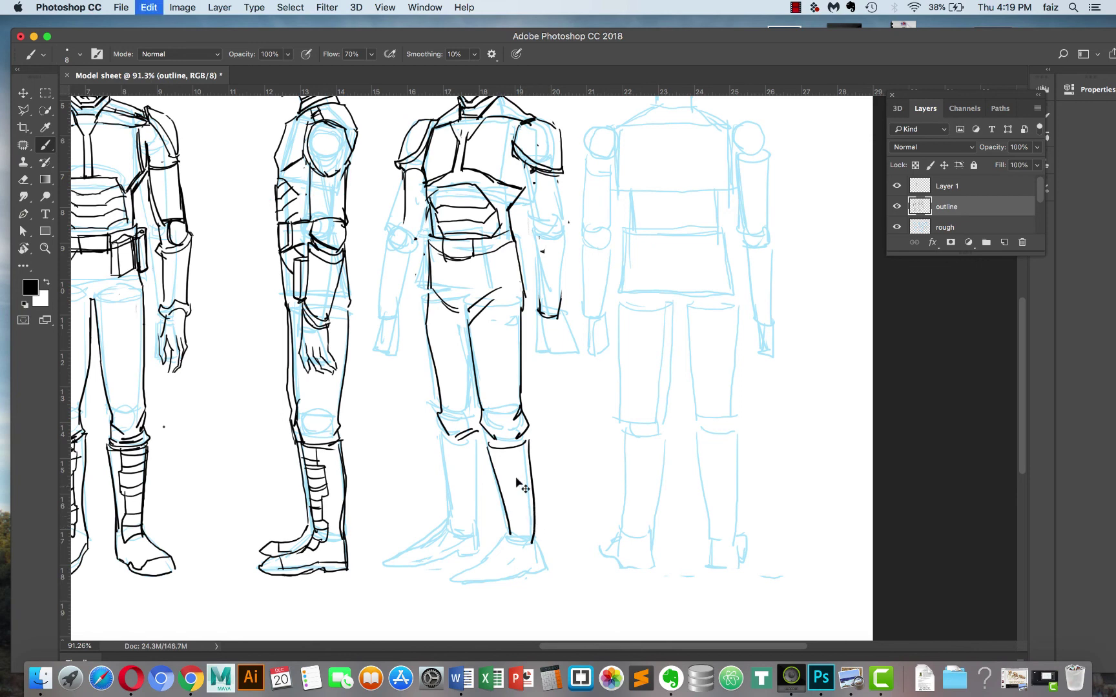
key(super+z)
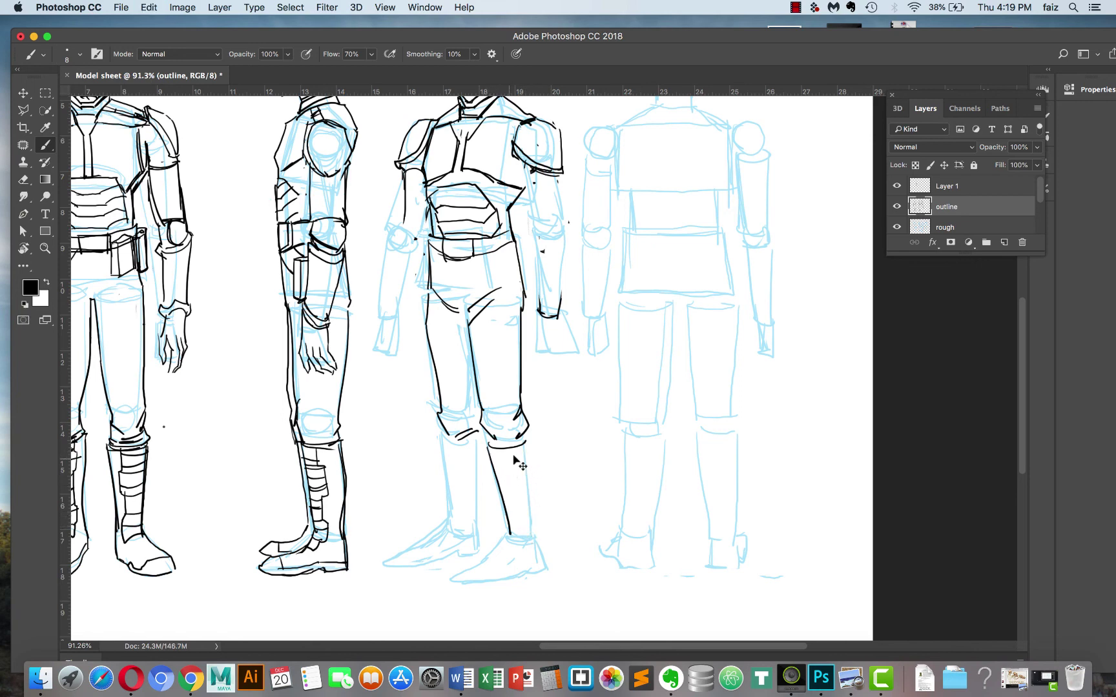
drag(528, 442, 541, 566)
Outline the left boot: shoe, boot top, right edge and sole.
mouse_move(541, 466)
mouse_down()
mouse_move(581, 330)
mouse_move(536, 393)
mouse_move(589, 381)
mouse_move(549, 413)
mouse_move(598, 384)
mouse_up()
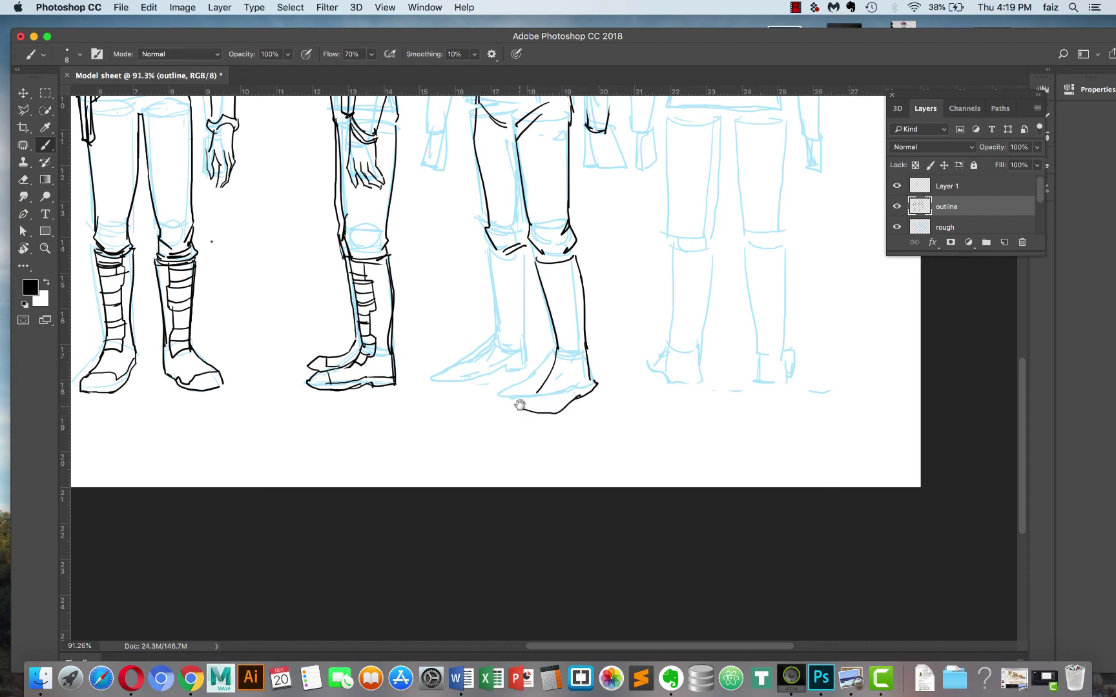
mouse_move(523, 409)
mouse_down()
mouse_move(523, 398)
mouse_move(594, 379)
mouse_move(576, 376)
mouse_move(566, 266)
mouse_up()
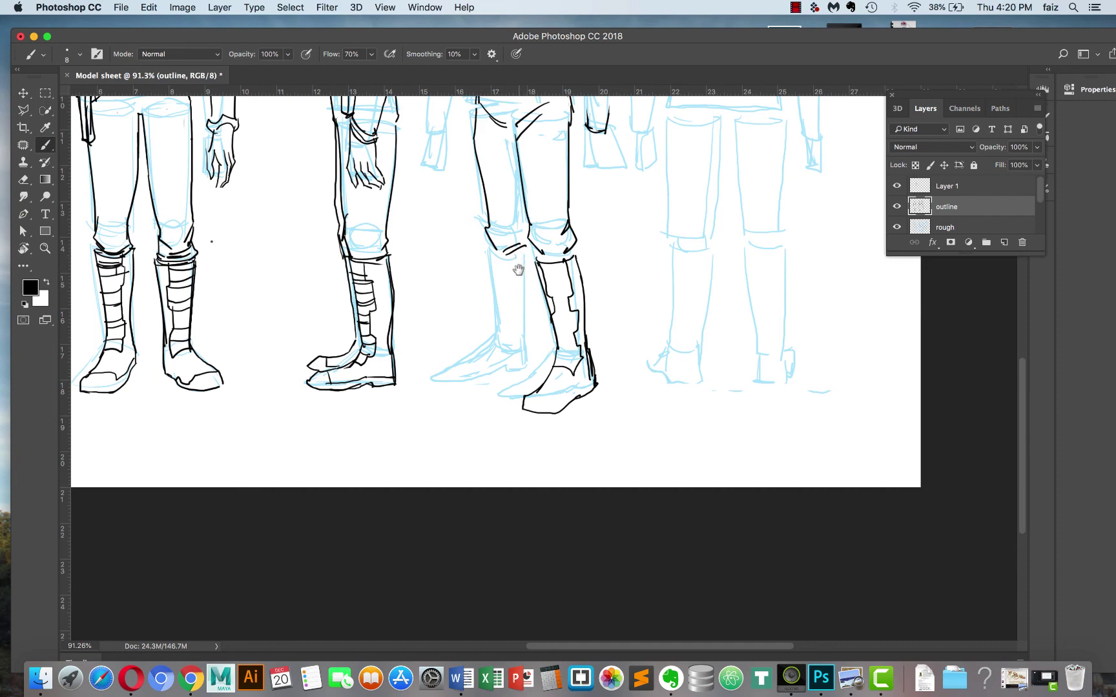
mouse_move(493, 257)
mouse_down()
mouse_move(526, 255)
mouse_move(496, 303)
mouse_move(506, 341)
mouse_up()
drag(527, 260, 527, 354)
key(super+z)
drag(527, 261, 534, 362)
drag(513, 367, 465, 382)
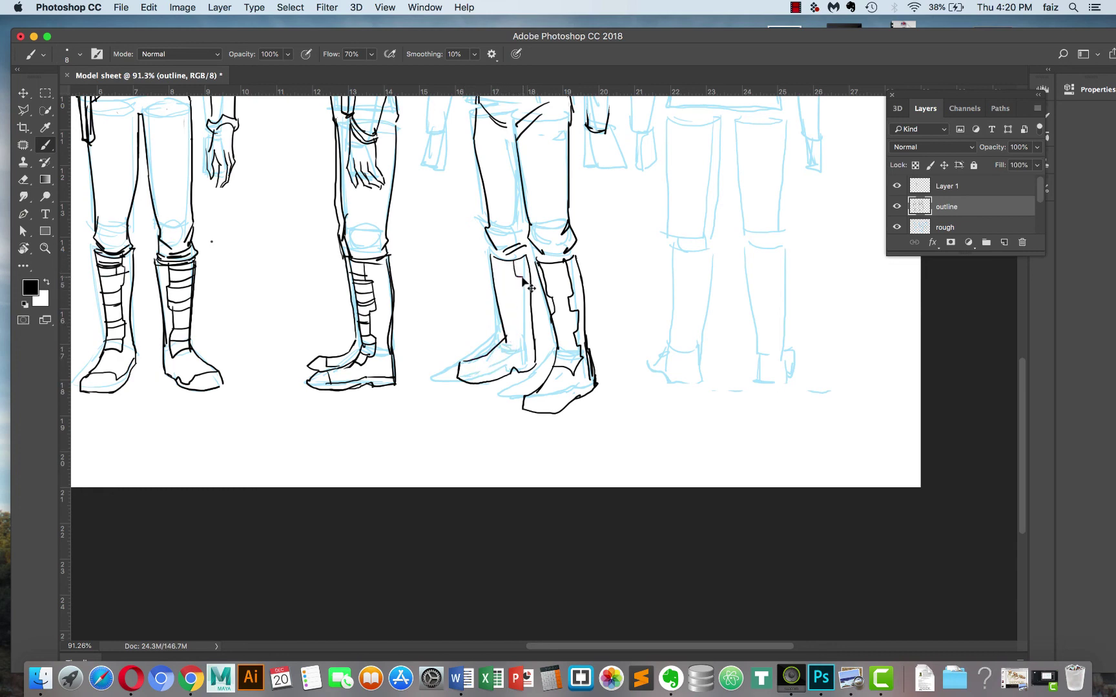
Add the left boot's inner edge, a strap on the right boot and both toes.
mouse_move(522, 280)
mouse_down()
mouse_move(528, 341)
mouse_move(518, 359)
mouse_move(499, 345)
mouse_move(520, 343)
mouse_move(503, 328)
mouse_move(522, 328)
mouse_move(500, 329)
mouse_move(521, 302)
mouse_move(501, 309)
mouse_move(496, 295)
mouse_move(520, 289)
mouse_move(495, 265)
mouse_move(560, 293)
mouse_move(547, 290)
mouse_move(567, 292)
mouse_move(568, 279)
mouse_move(555, 280)
mouse_move(565, 266)
mouse_move(557, 333)
mouse_move(583, 356)
mouse_up()
drag(554, 316, 578, 317)
mouse_move(458, 361)
mouse_down()
mouse_move(483, 364)
mouse_move(489, 377)
mouse_move(518, 371)
mouse_up()
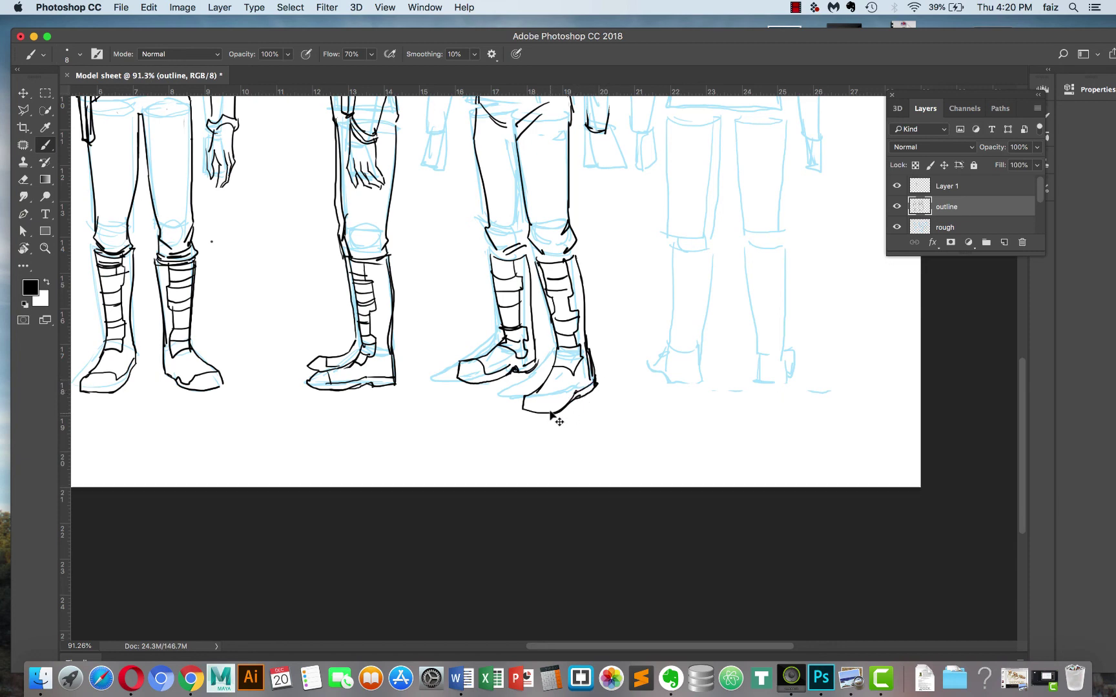
mouse_move(530, 402)
mouse_down()
mouse_move(563, 405)
mouse_move(580, 391)
mouse_up()
drag(508, 249, 499, 370)
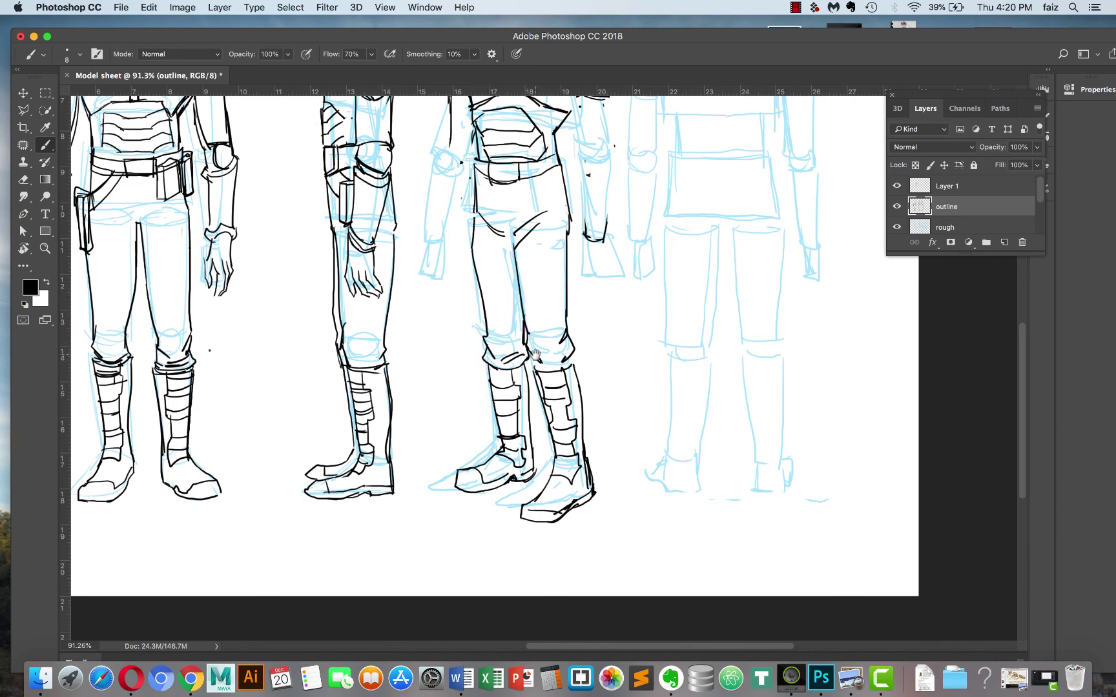
Ink the belt's lower edge and erase the inner-arm stroke beside the chest.
drag(501, 237, 509, 347)
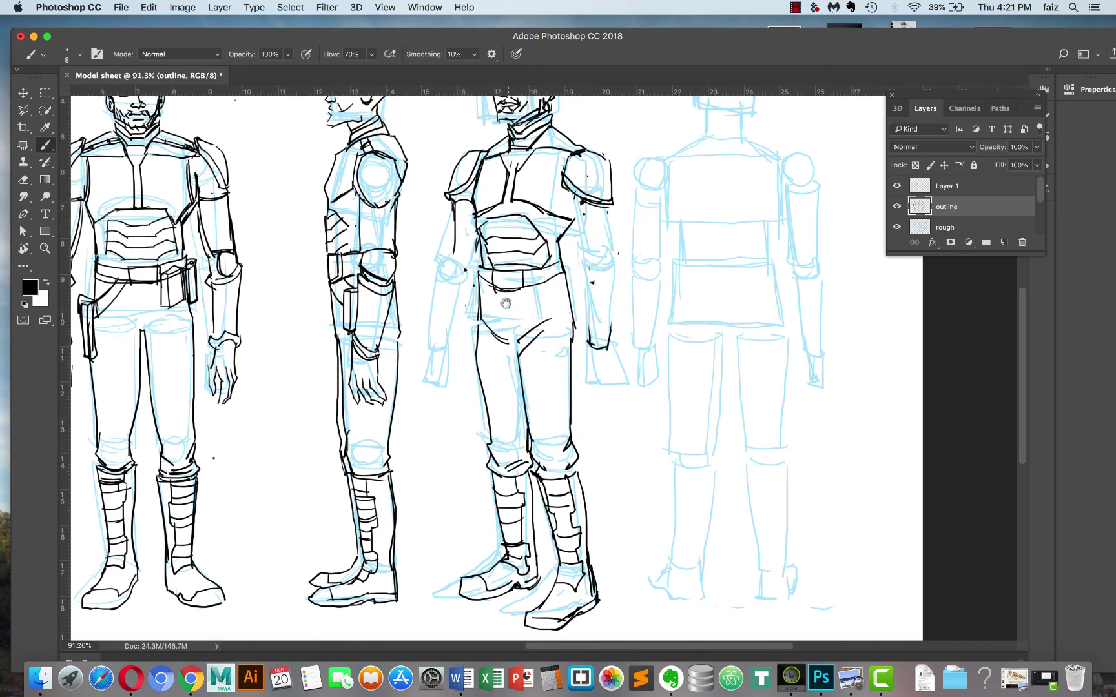
drag(506, 303, 434, 292)
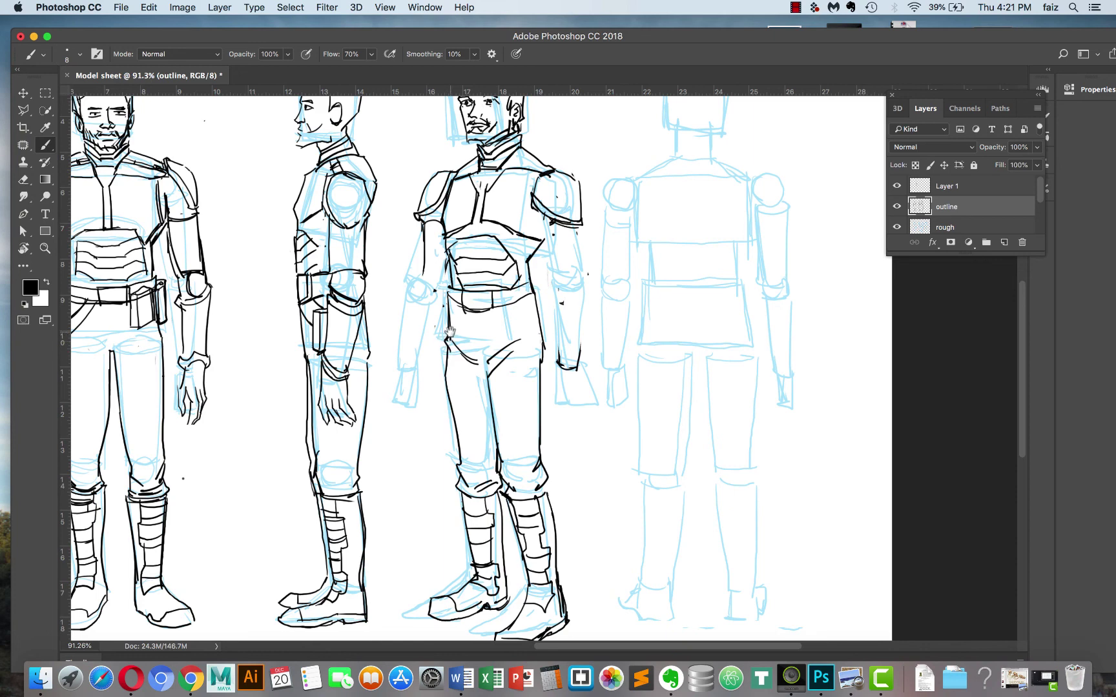
key(e)
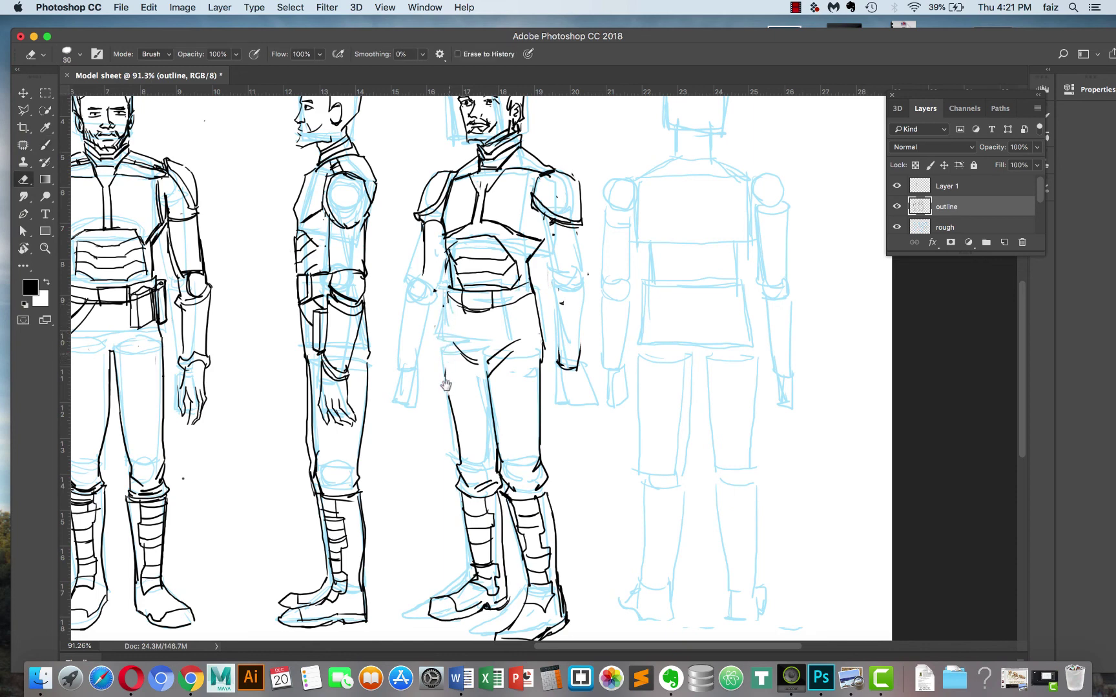
key(b)
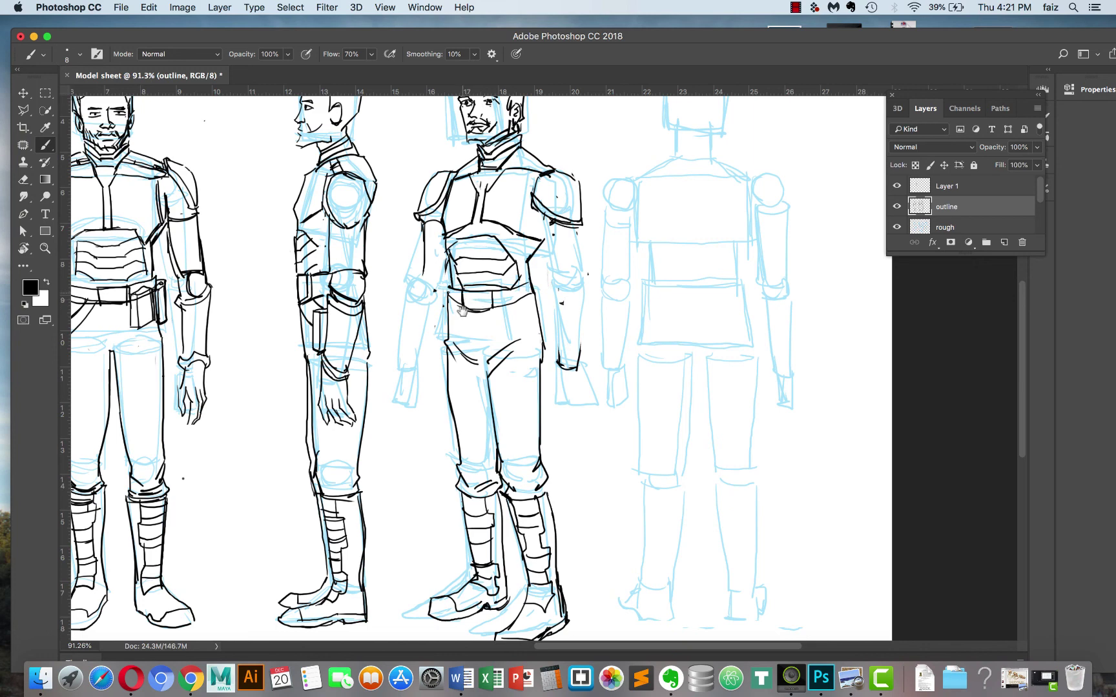
mouse_move(462, 311)
mouse_down()
mouse_move(490, 291)
mouse_move(448, 286)
mouse_move(449, 297)
mouse_move(448, 257)
mouse_up()
key(e)
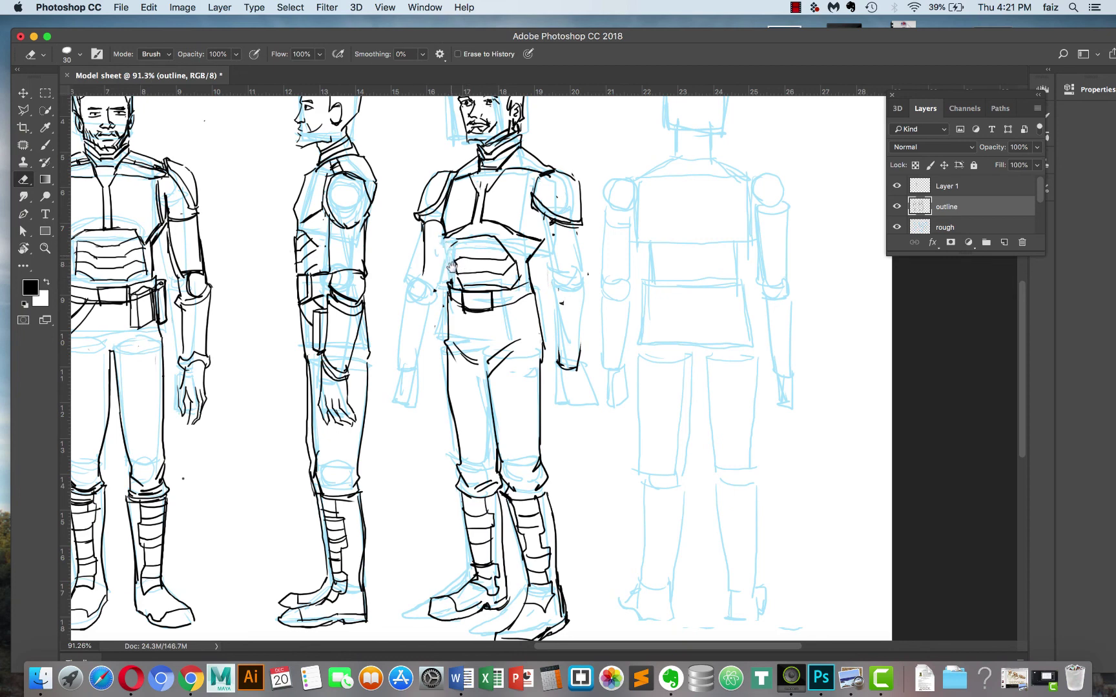
key(b)
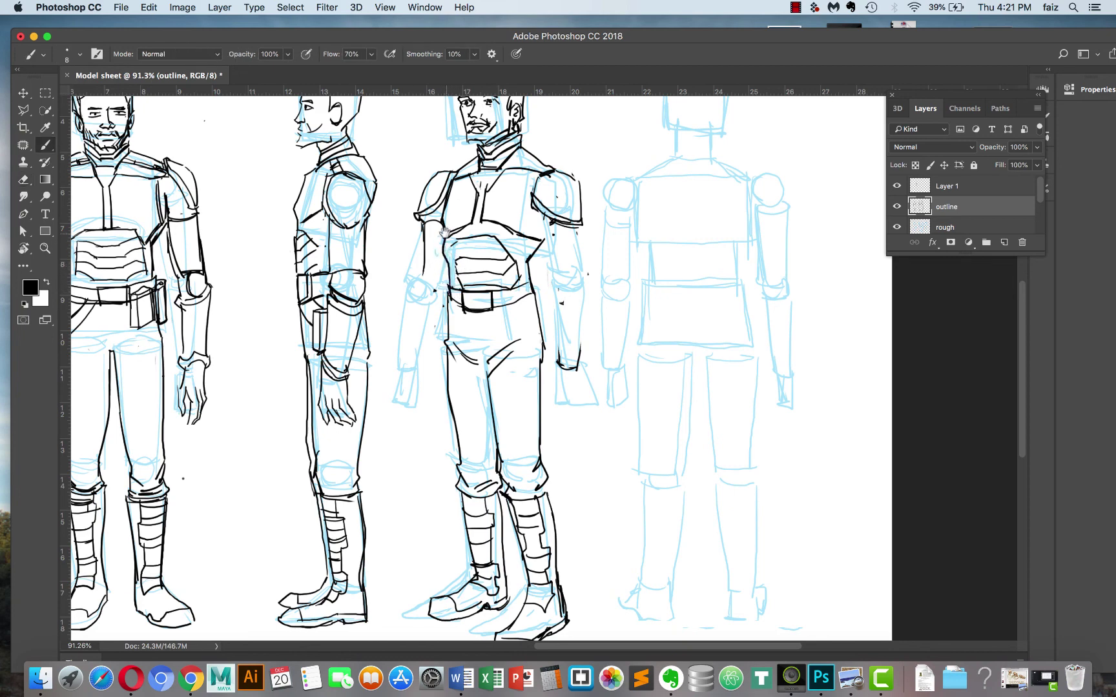
key(e)
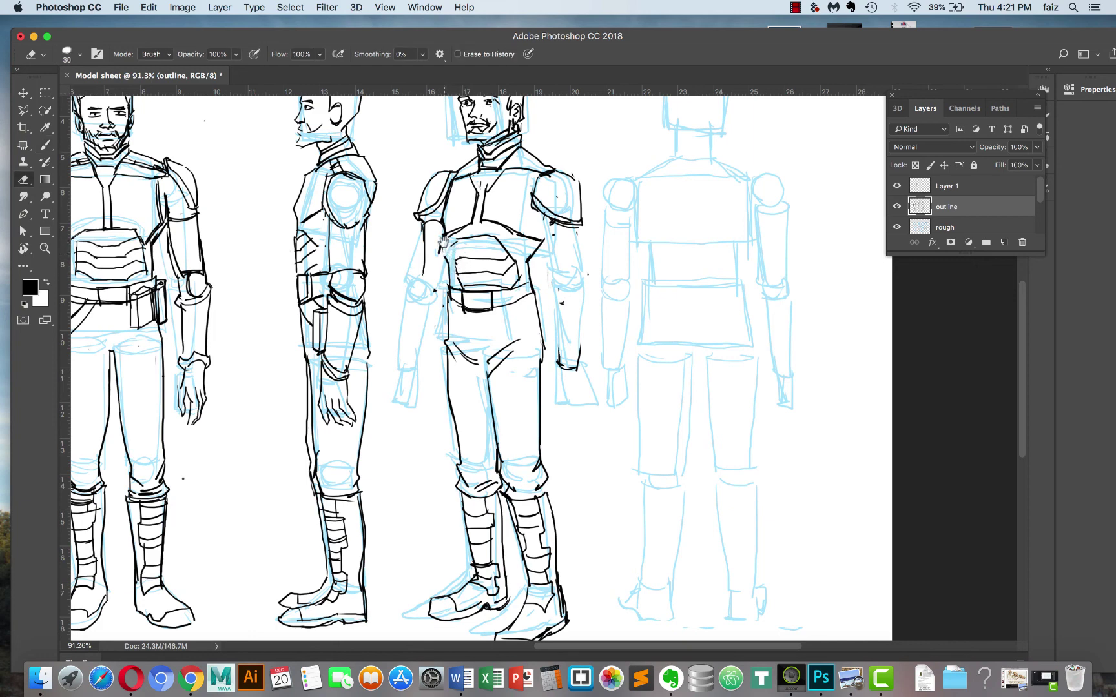
mouse_move(442, 241)
mouse_down()
mouse_move(450, 285)
mouse_move(443, 242)
mouse_up()
key(b)
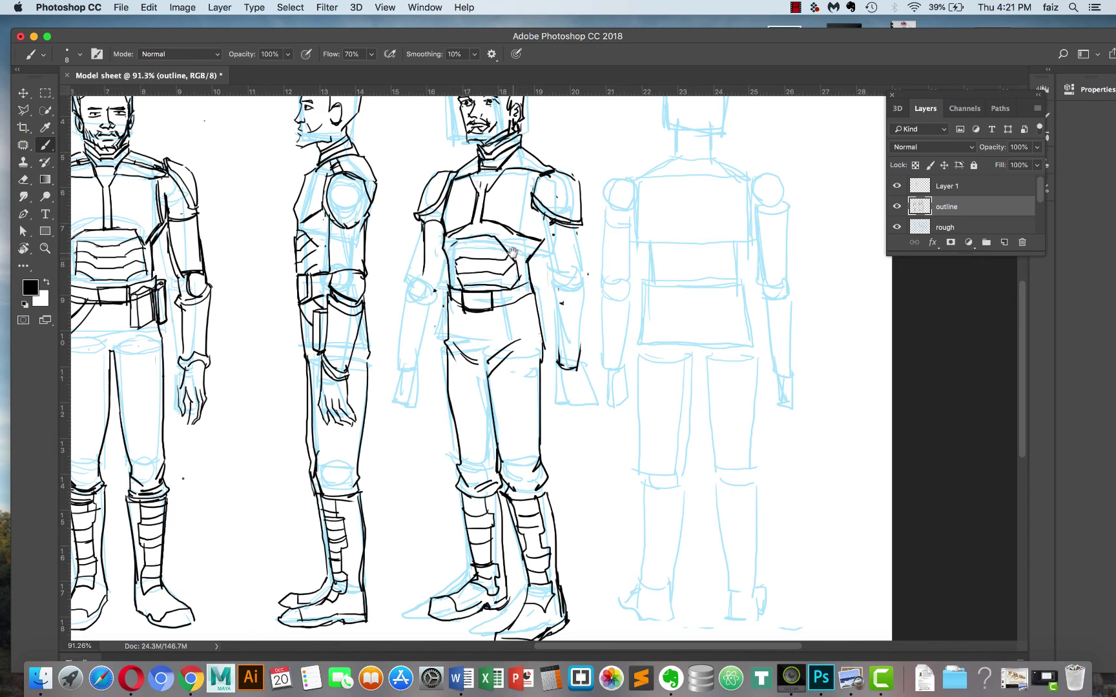
Ink the arm's outer edge, a line below the shoulder pad and the forearm's inner edge.
key(e)
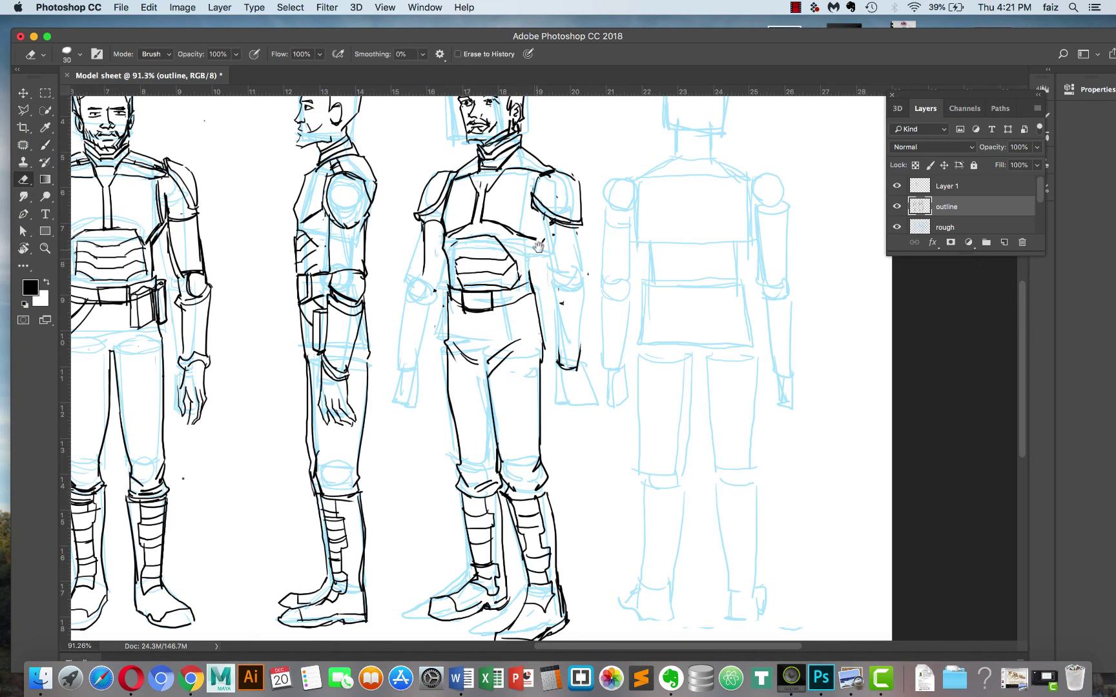
key(b)
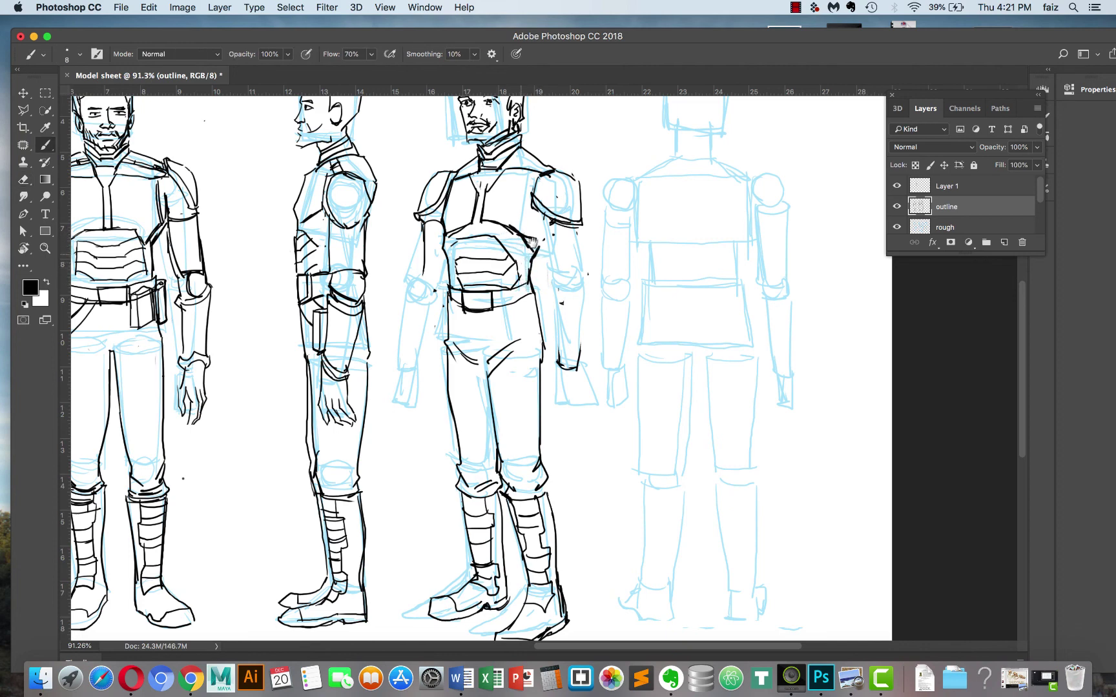
drag(576, 226, 577, 280)
mouse_move(545, 216)
mouse_down()
mouse_move(554, 287)
mouse_move(584, 298)
mouse_move(565, 276)
mouse_move(564, 303)
mouse_up()
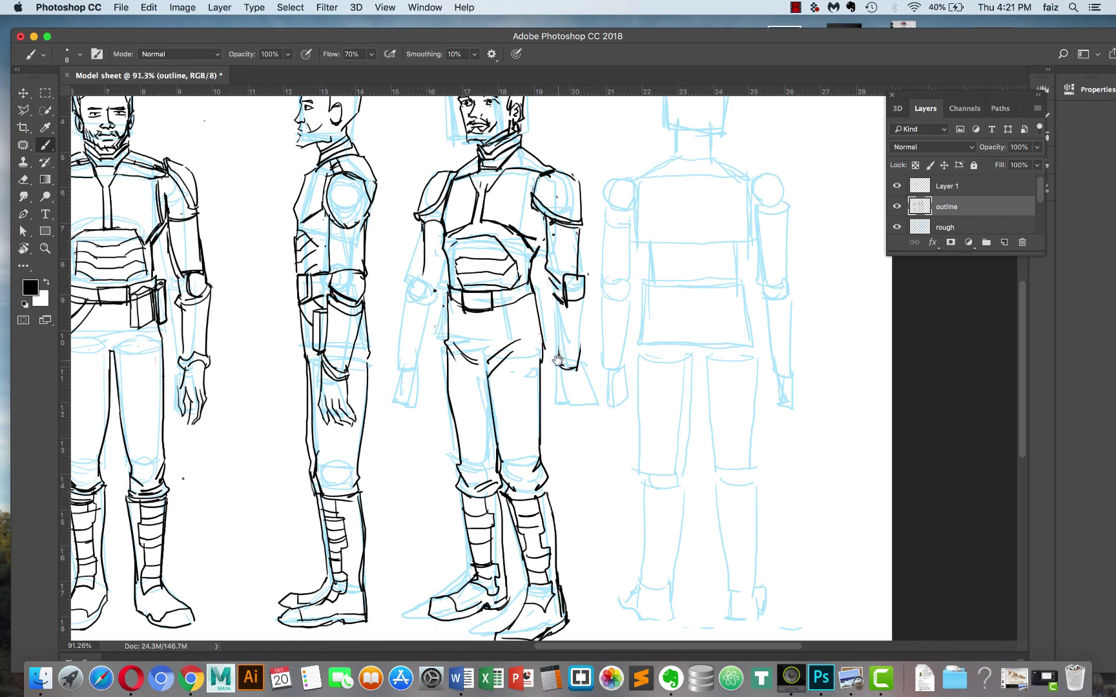
mouse_move(557, 359)
mouse_down()
mouse_move(552, 306)
mouse_move(582, 301)
mouse_move(557, 292)
mouse_move(583, 301)
mouse_move(561, 273)
mouse_move(583, 274)
mouse_move(585, 299)
mouse_move(565, 292)
mouse_move(562, 277)
mouse_move(585, 313)
mouse_move(581, 360)
mouse_move(560, 344)
mouse_move(568, 366)
mouse_move(587, 347)
mouse_up()
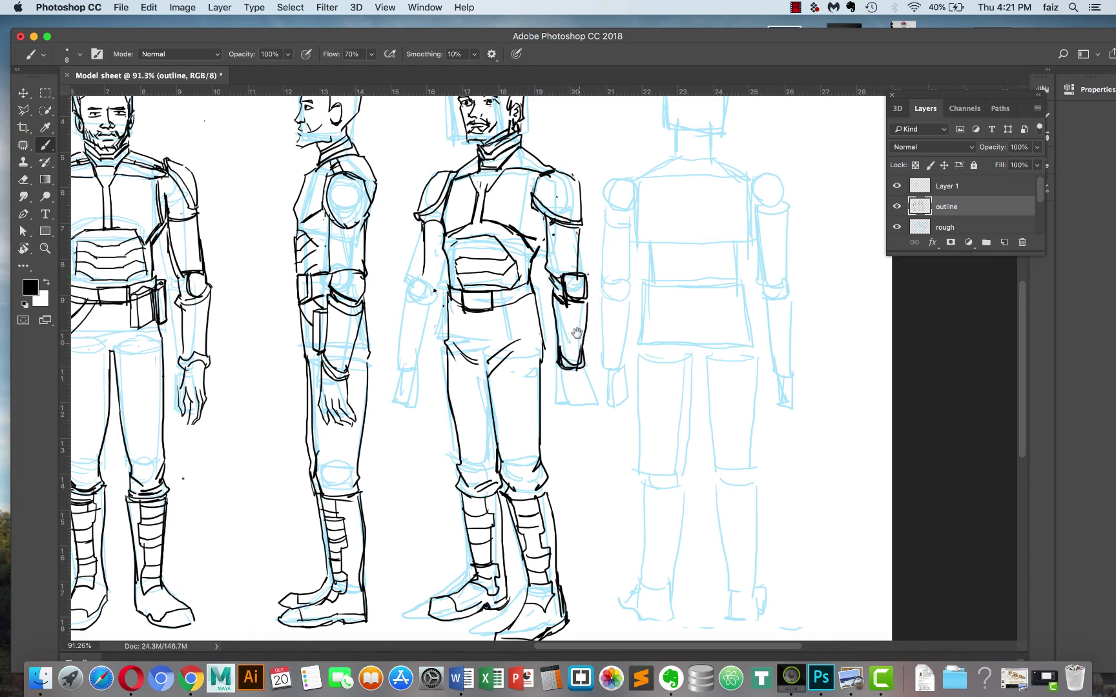
key(e)
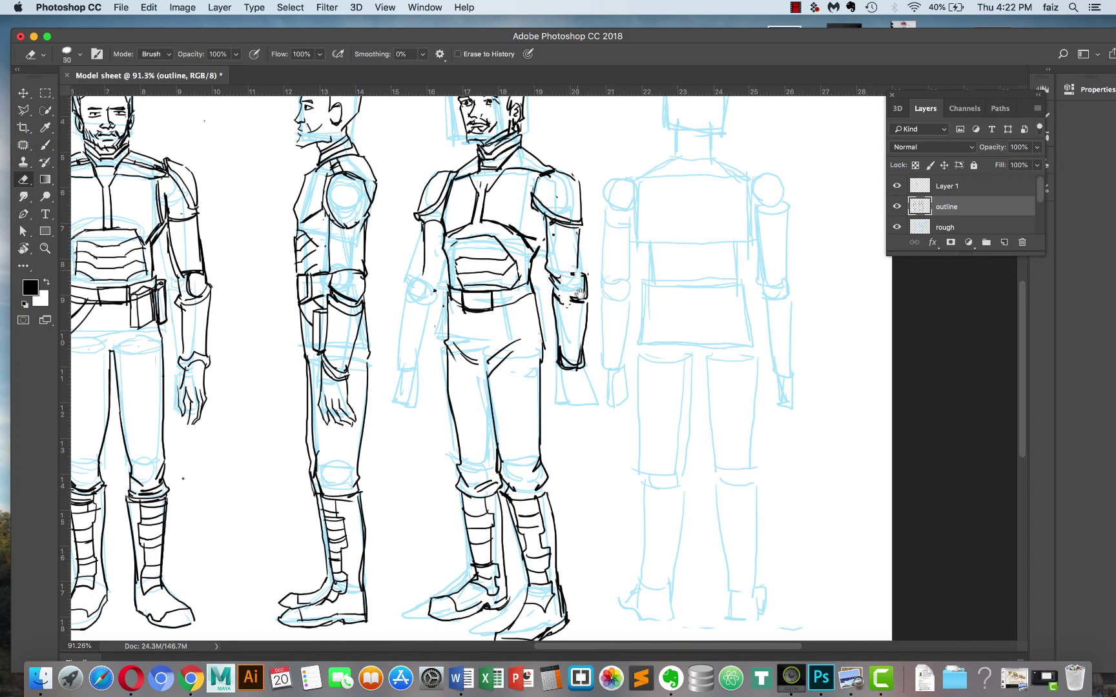
Clean a stray mark and redraw the right elbow, upper arm and shoulder.
mouse_move(564, 290)
mouse_down()
mouse_move(579, 265)
mouse_move(577, 237)
mouse_up()
key(b)
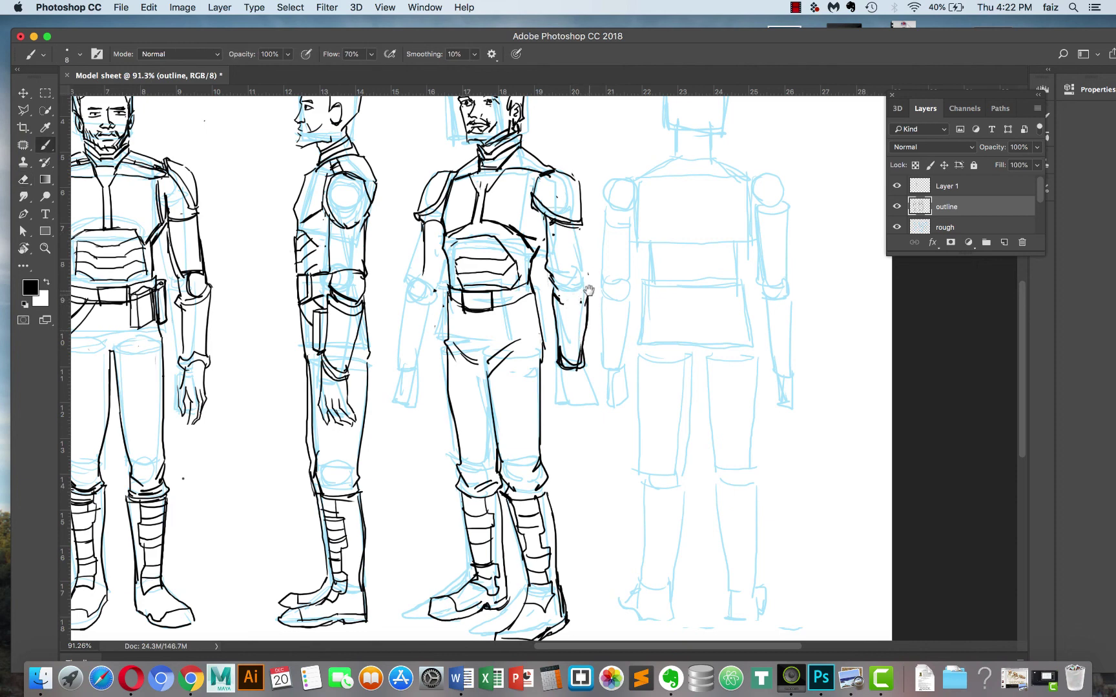
mouse_move(588, 291)
mouse_down()
mouse_move(585, 271)
mouse_move(568, 272)
mouse_move(580, 308)
mouse_up()
drag(584, 227, 585, 266)
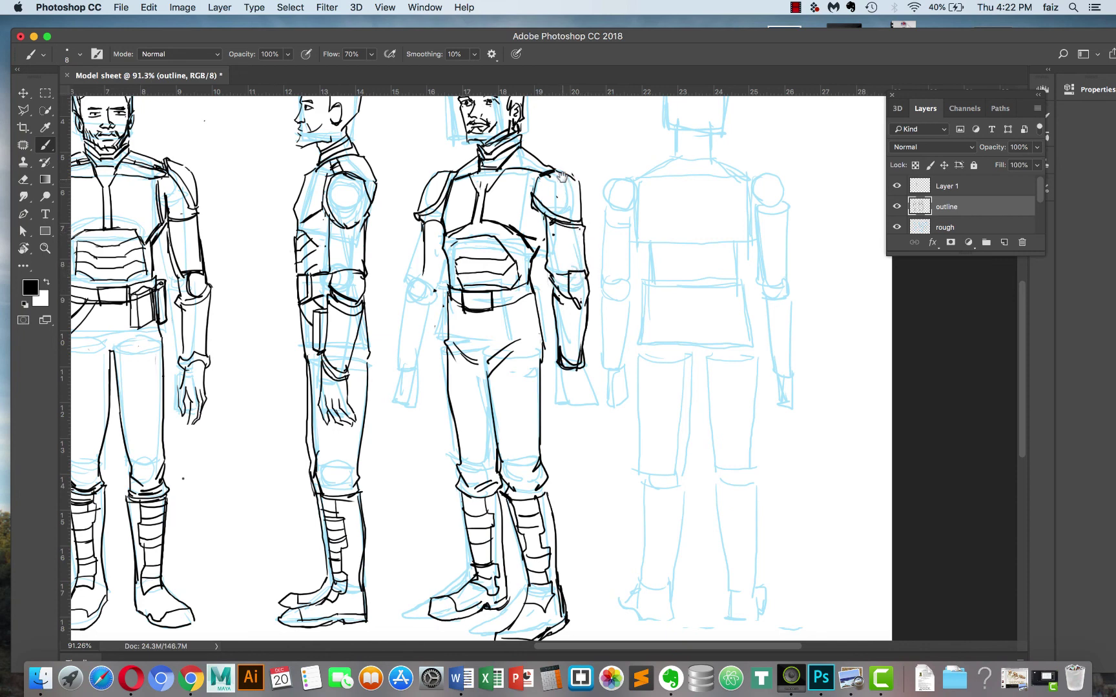
mouse_move(562, 175)
mouse_down()
mouse_move(589, 193)
mouse_move(588, 229)
mouse_move(576, 235)
mouse_up()
Redraw the left shoulder and upper arm, then ink the left forearm's edge and end.
key(e)
mouse_move(430, 237)
mouse_down()
mouse_move(430, 207)
mouse_move(421, 233)
mouse_move(430, 172)
mouse_move(432, 214)
mouse_move(447, 173)
mouse_move(419, 215)
mouse_up()
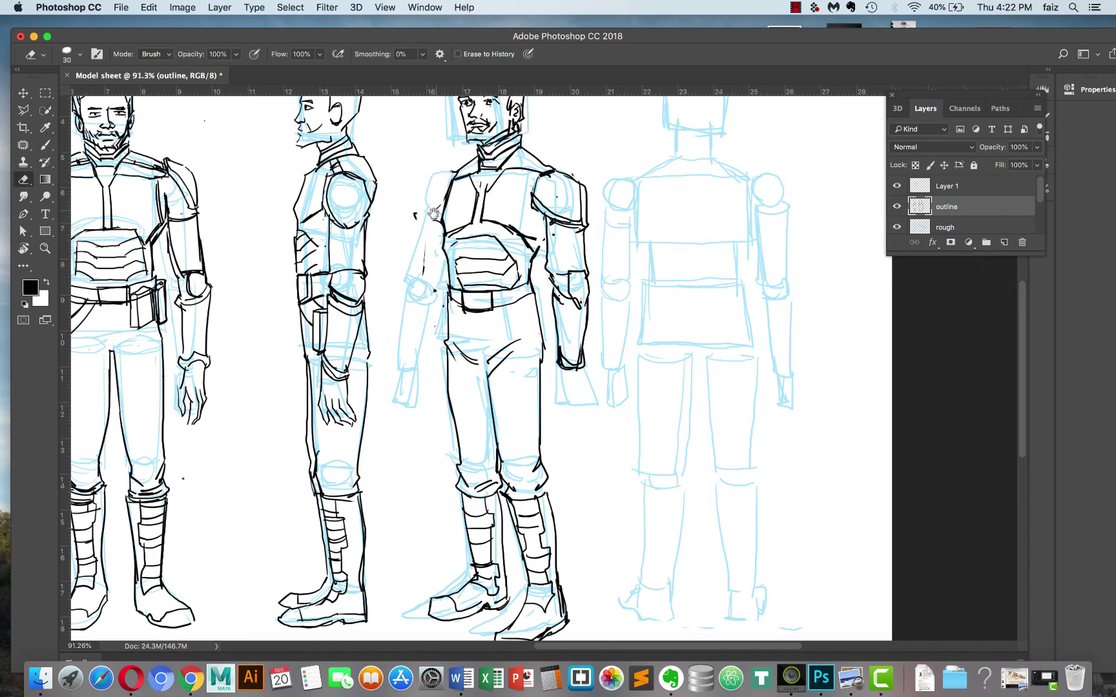
key(b)
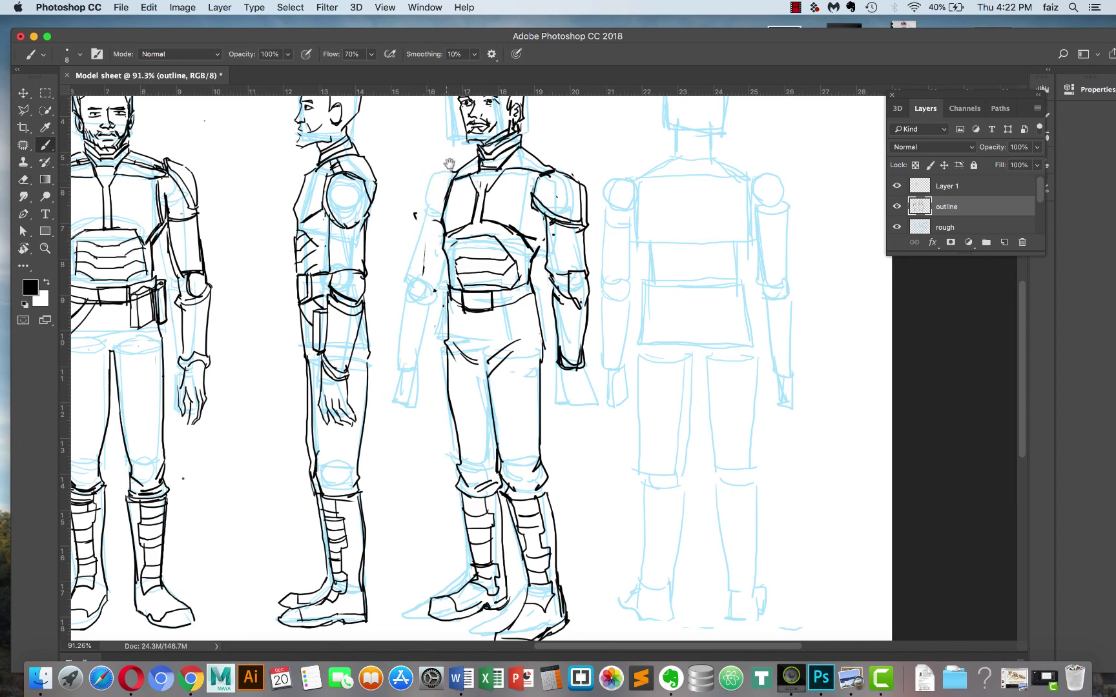
mouse_move(456, 171)
mouse_down()
mouse_move(422, 217)
mouse_move(433, 224)
mouse_move(442, 192)
mouse_move(422, 217)
mouse_move(446, 227)
mouse_move(432, 227)
mouse_move(432, 272)
mouse_up()
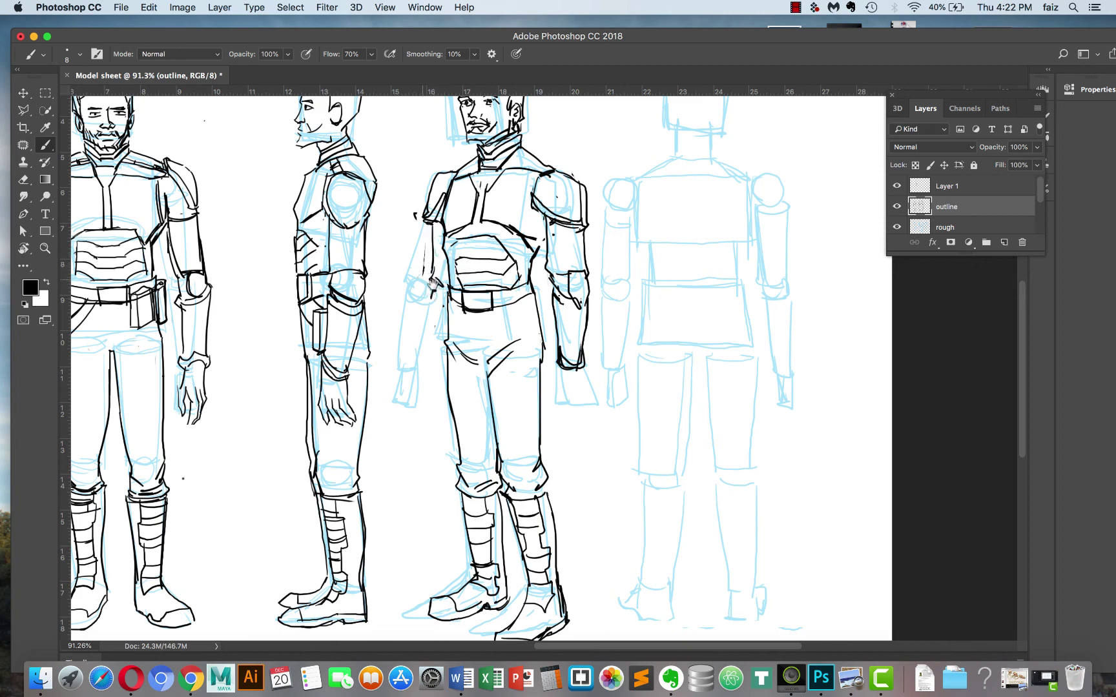
mouse_move(431, 292)
mouse_down()
mouse_move(420, 356)
mouse_move(432, 368)
mouse_up()
mouse_move(420, 361)
mouse_down()
mouse_move(438, 363)
mouse_move(439, 388)
mouse_up()
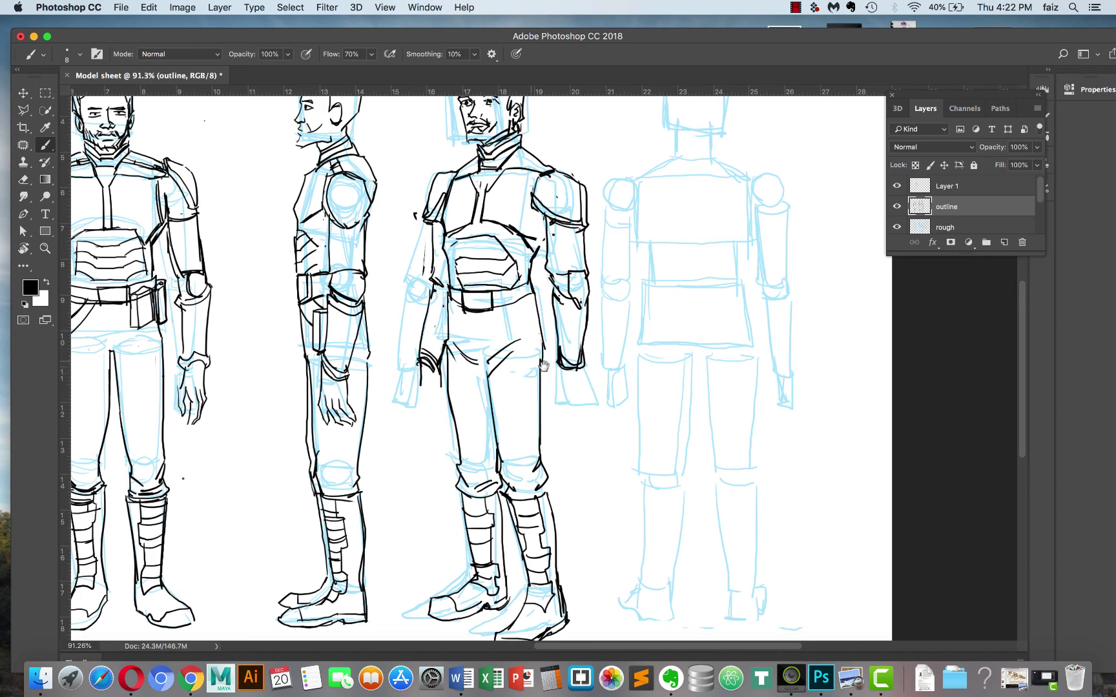
Draw the right hand with fingers below the forearm.
drag(581, 366, 580, 404)
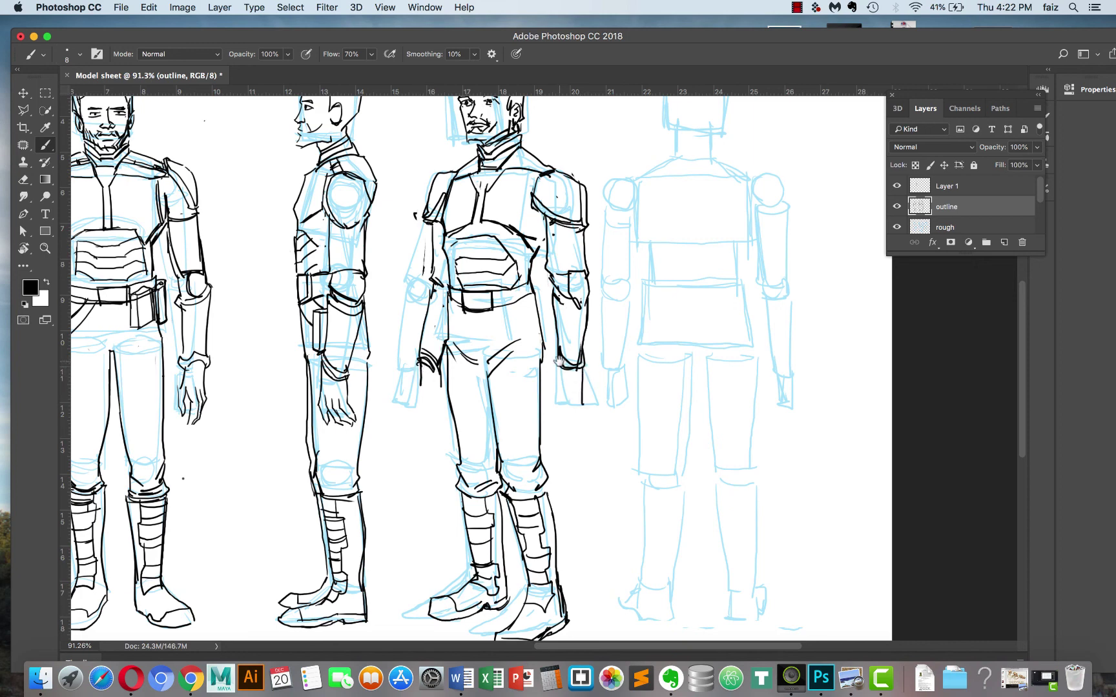
drag(557, 361, 548, 389)
mouse_move(574, 407)
mouse_down()
mouse_move(559, 438)
mouse_move(551, 427)
mouse_move(565, 433)
mouse_up()
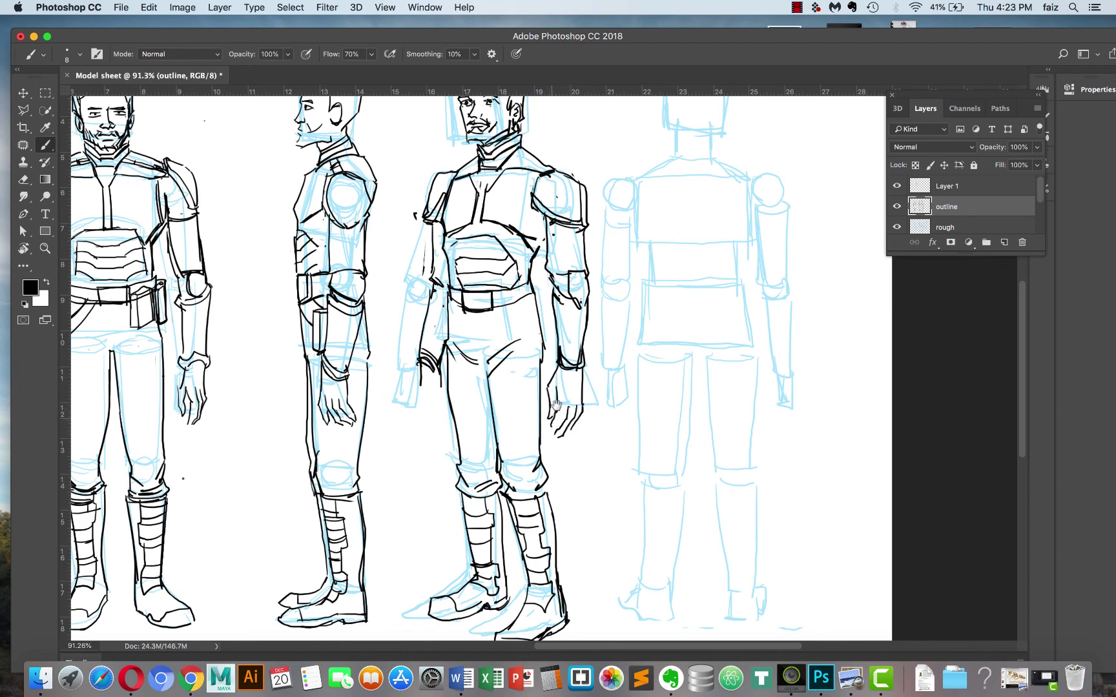
Ink the three-quarter figure's left hand and finger edges beside the hip.
scroll(564, 350, down, 1)
scroll(564, 350, down, 1)
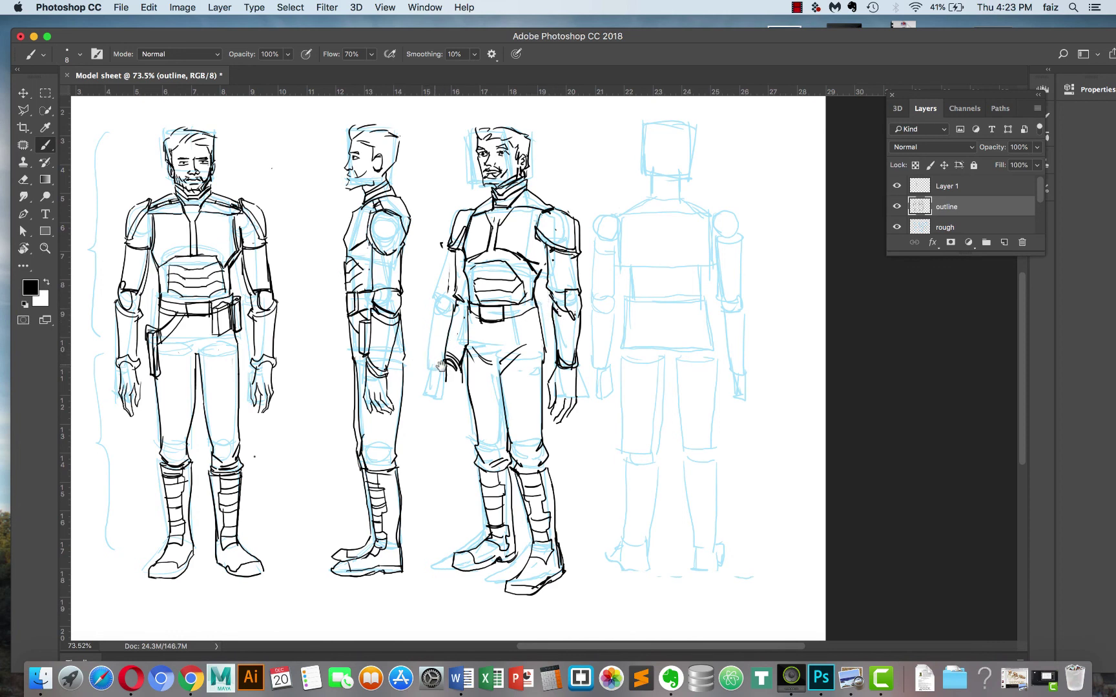
scroll(456, 381, up, 4)
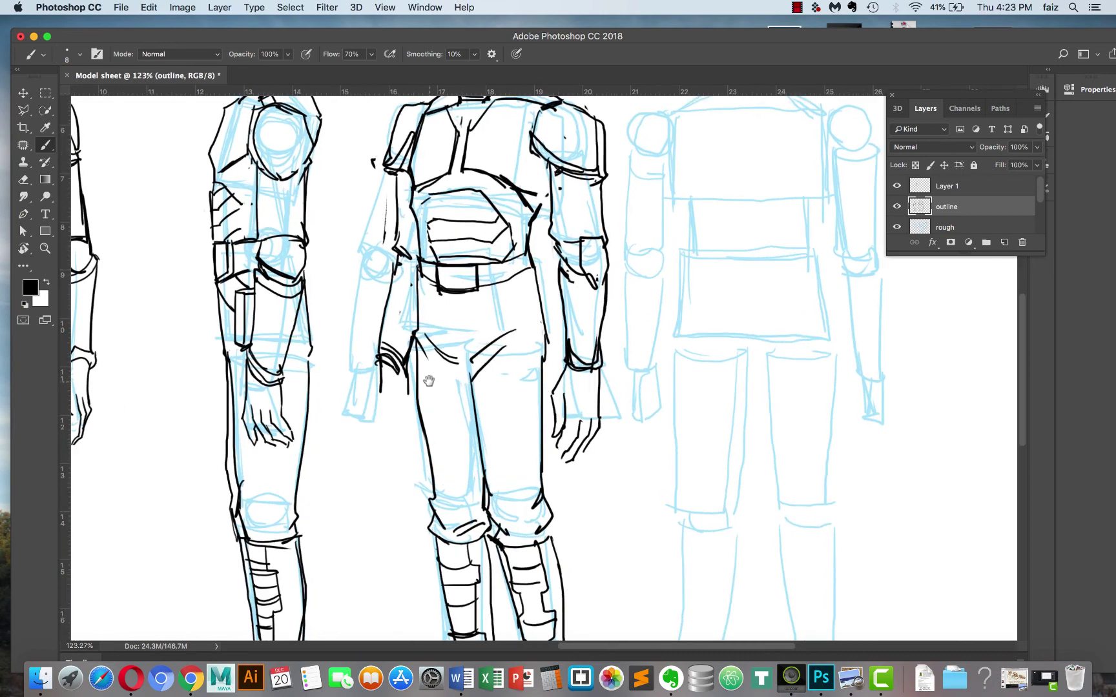
scroll(444, 299, down, 3)
scroll(444, 299, left, 2)
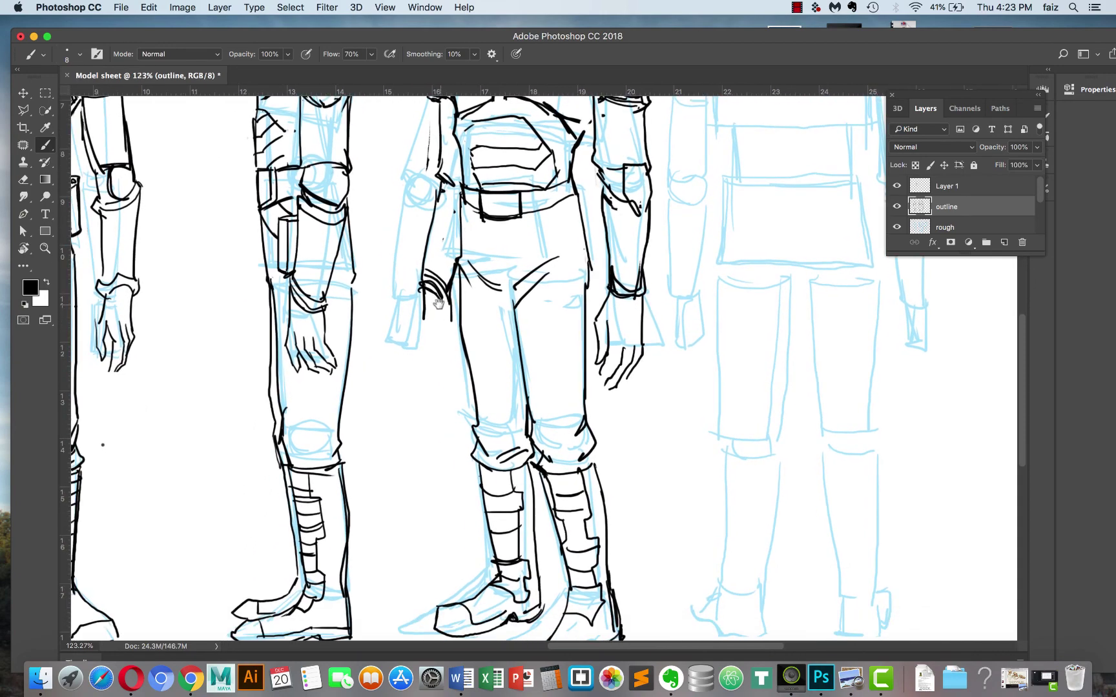
mouse_move(438, 315)
mouse_down()
mouse_move(448, 349)
mouse_move(439, 330)
mouse_move(447, 350)
mouse_move(421, 292)
mouse_move(427, 330)
mouse_move(421, 303)
mouse_move(416, 339)
mouse_move(434, 374)
mouse_move(452, 385)
mouse_move(428, 342)
mouse_move(456, 388)
mouse_up()
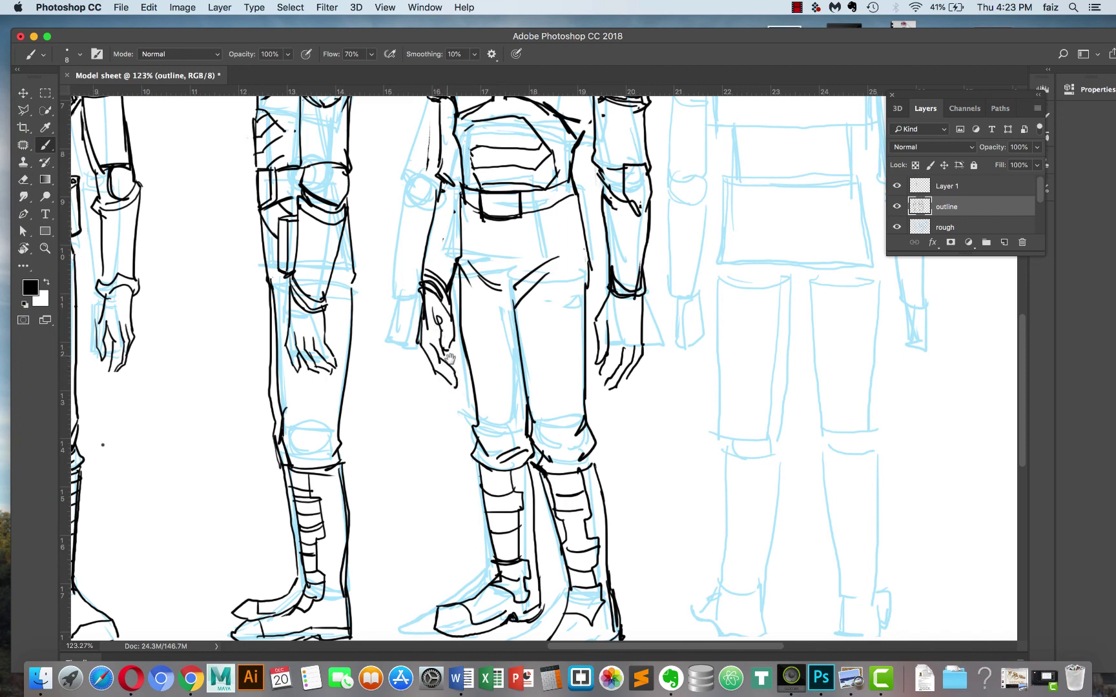
mouse_move(450, 358)
mouse_down()
mouse_move(456, 385)
mouse_move(451, 349)
mouse_up()
Erase the stray arm lines near the hand and re-ink the left arm line up to the chest.
key(e)
drag(450, 261, 450, 287)
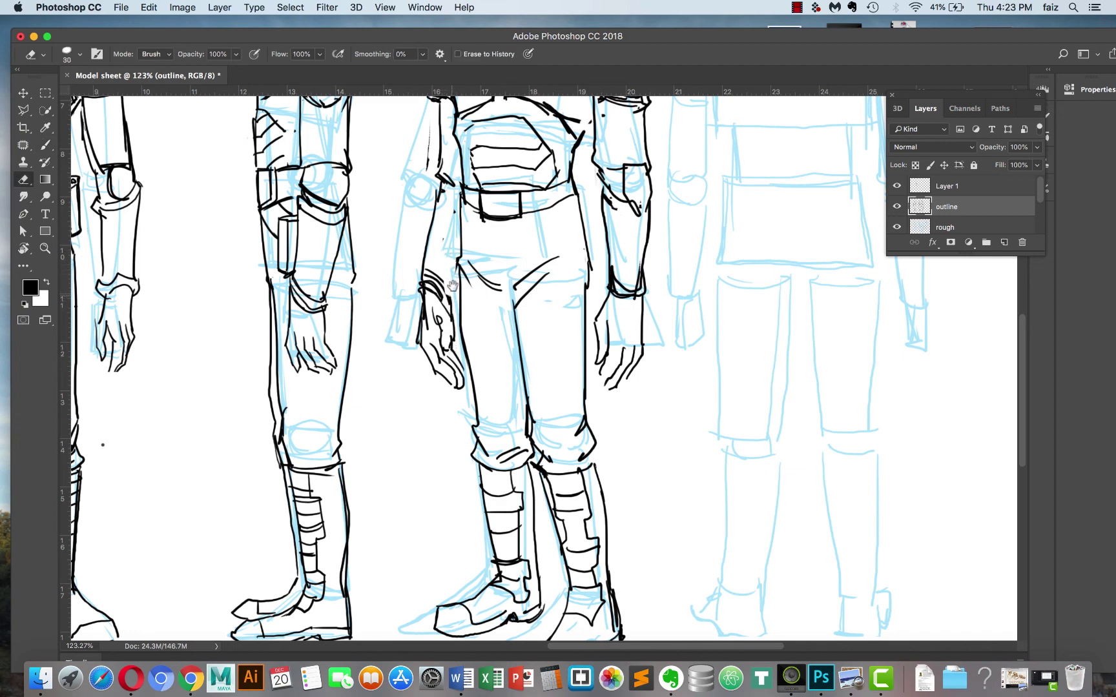
key(b)
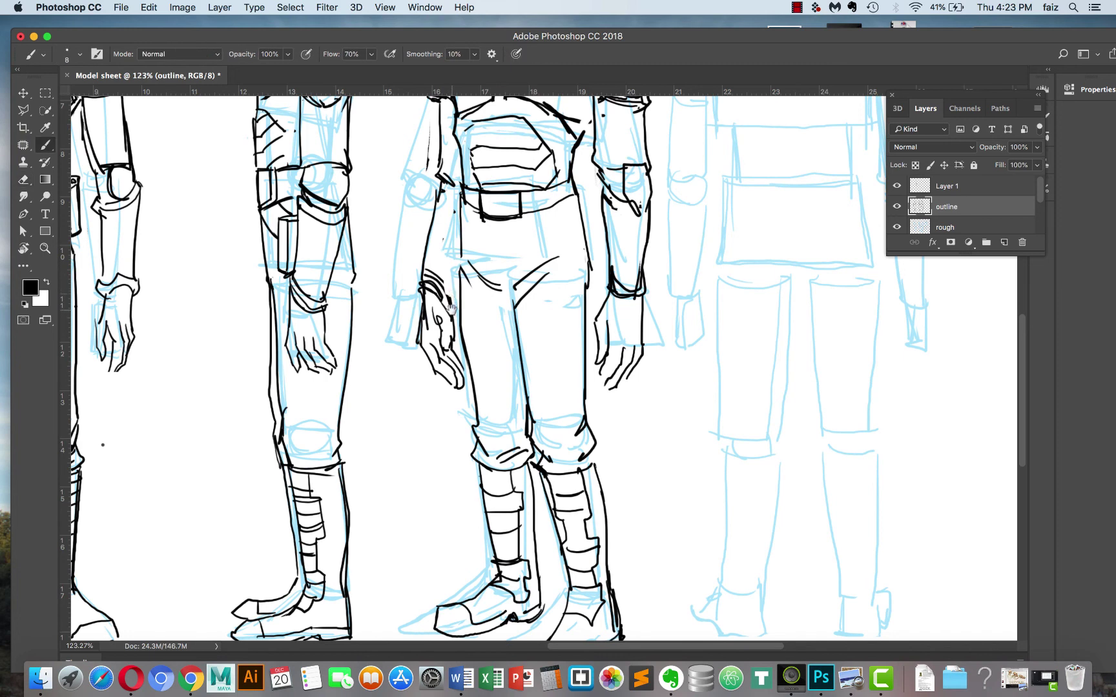
drag(449, 291, 460, 255)
key(e)
drag(440, 193, 445, 283)
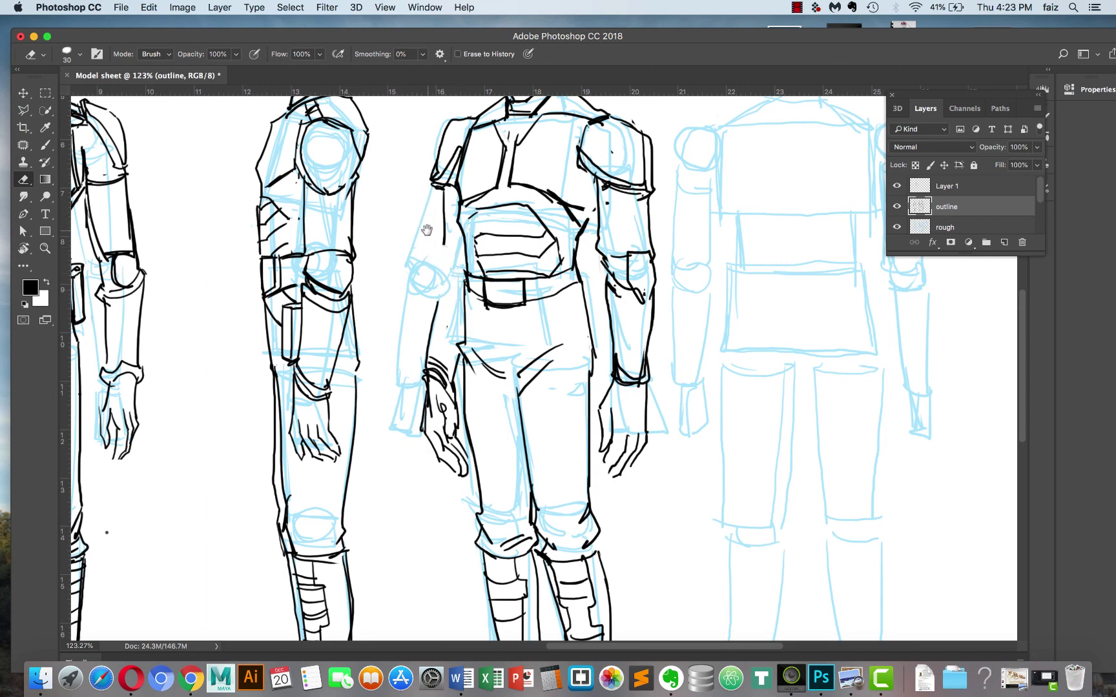
key(b)
drag(439, 186, 447, 255)
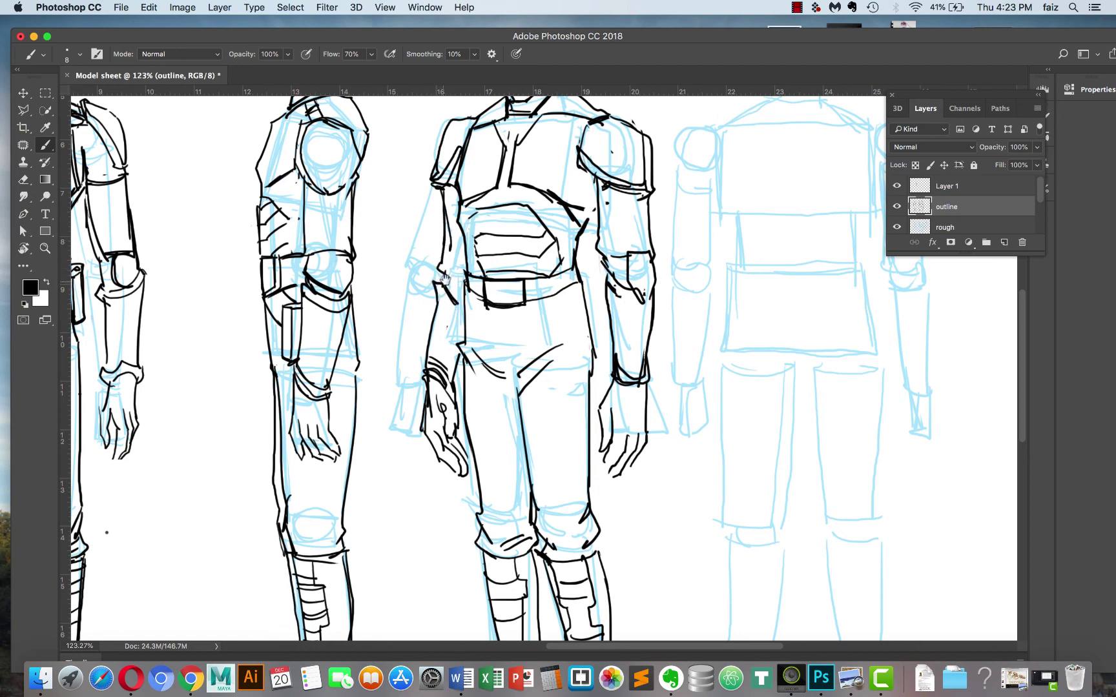
Select Layer 1 and the outline layer together and merge them into Layer 1.
scroll(573, 284, down, 3)
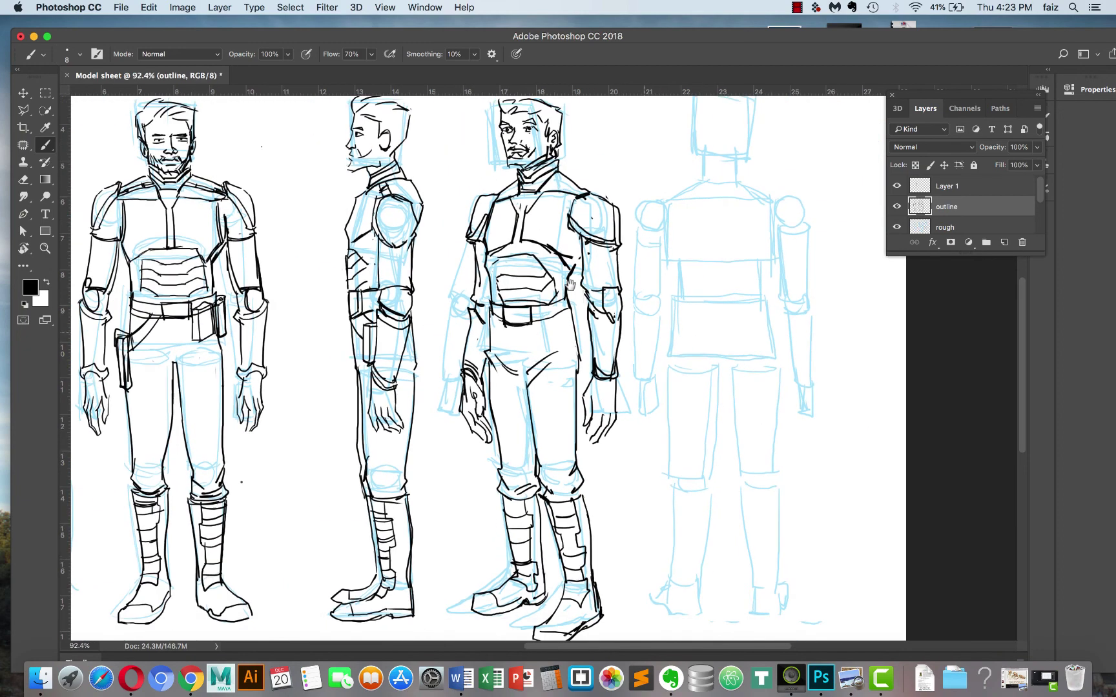
scroll(498, 247, down, 3)
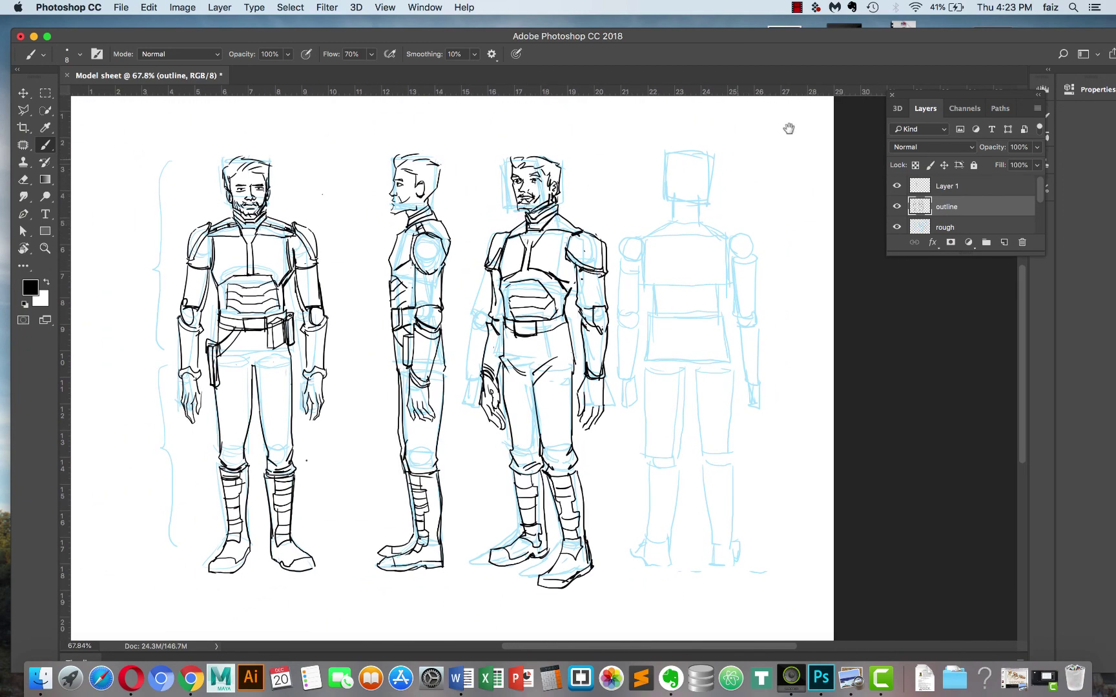
shift+click(962, 187)
click(974, 167)
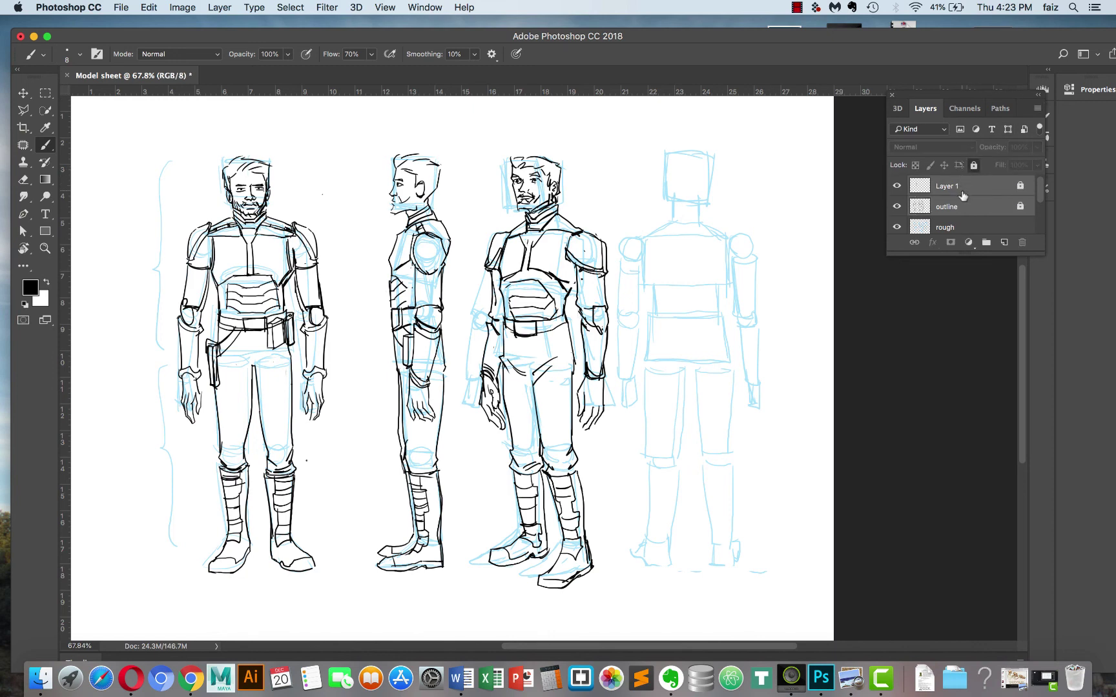
right_click(963, 186)
click(973, 169)
click(973, 167)
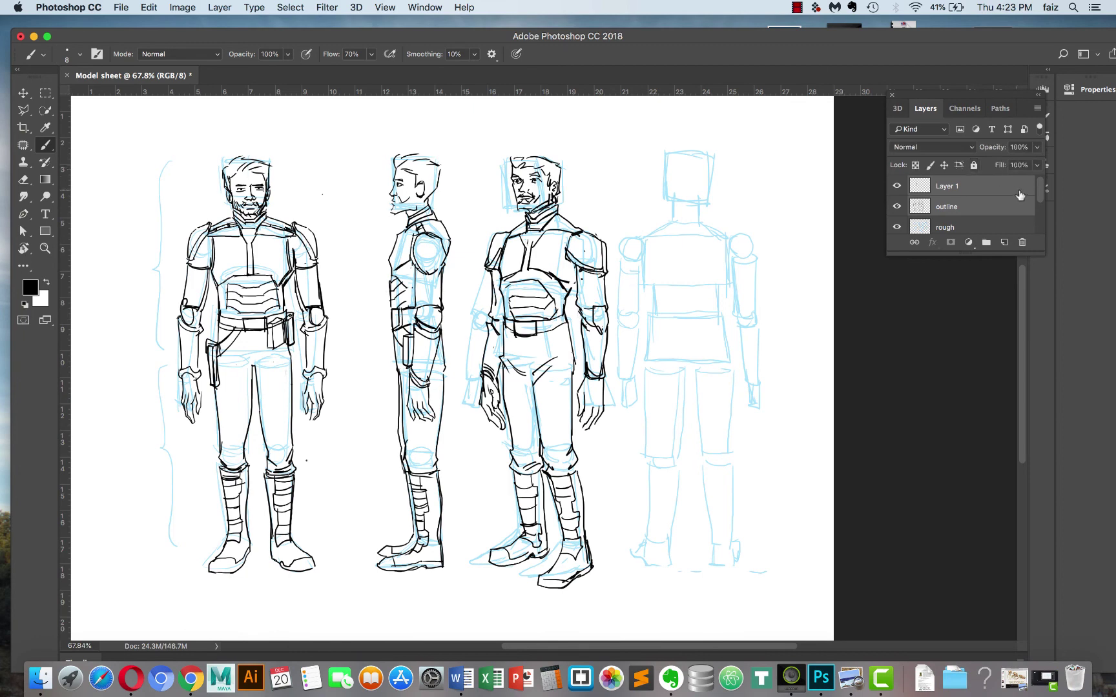
right_click(978, 191)
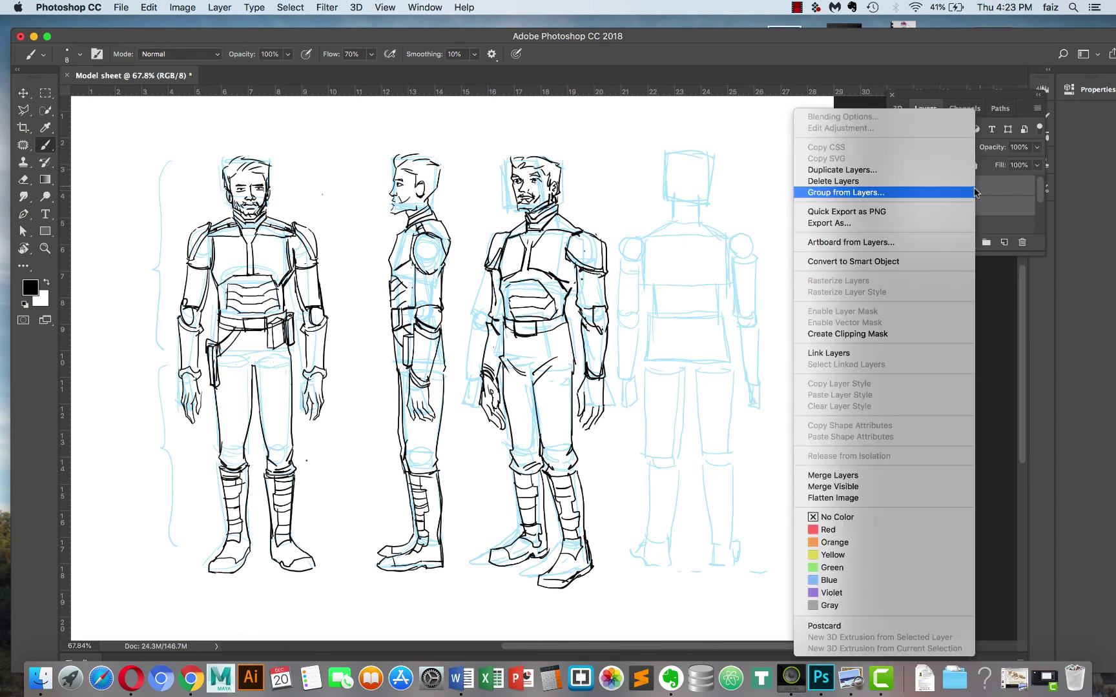
click(888, 474)
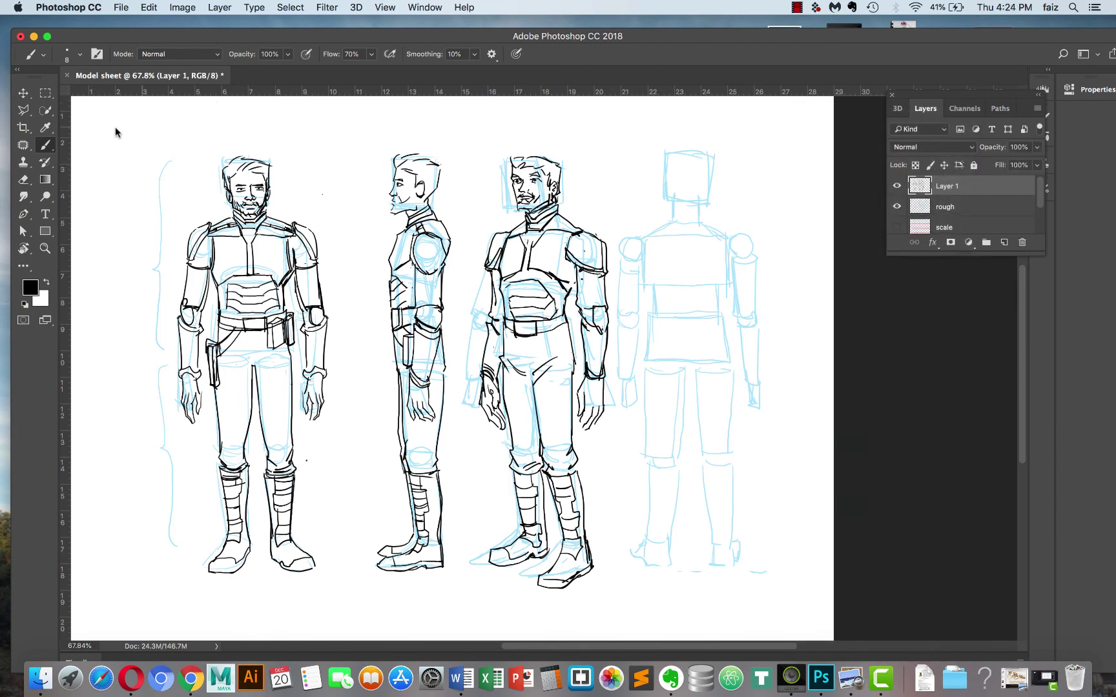
Copy the front-view figure into a new Layer 2 and move it to the rightmost back-view position.
click(45, 94)
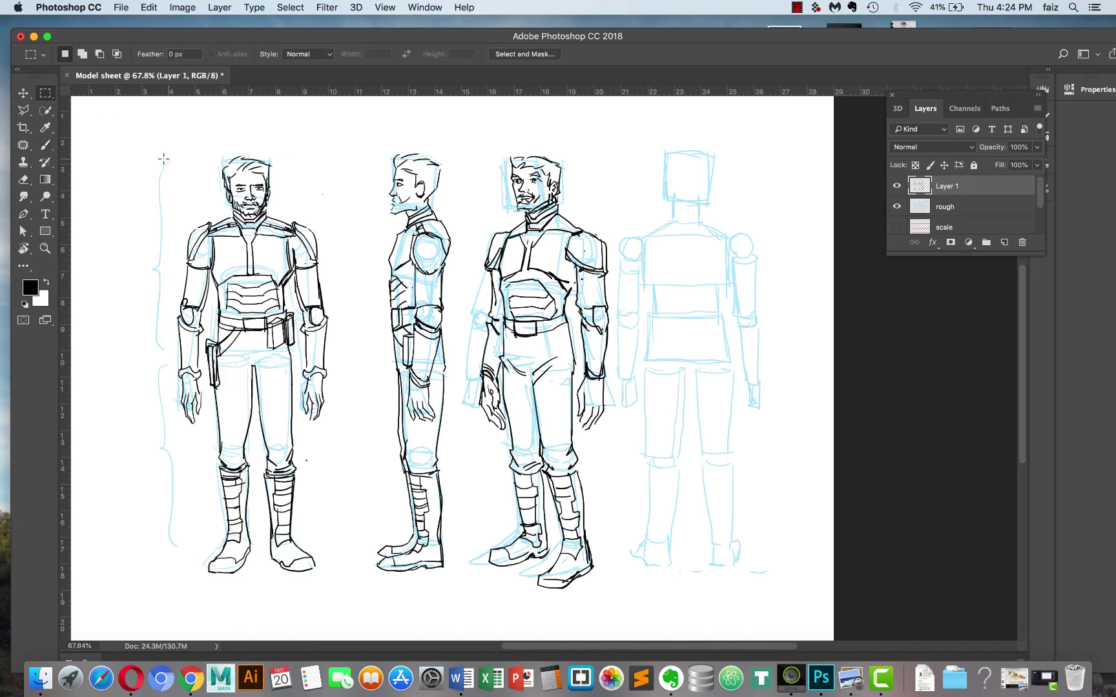
drag(149, 153, 350, 589)
key(super+c)
key(super+v)
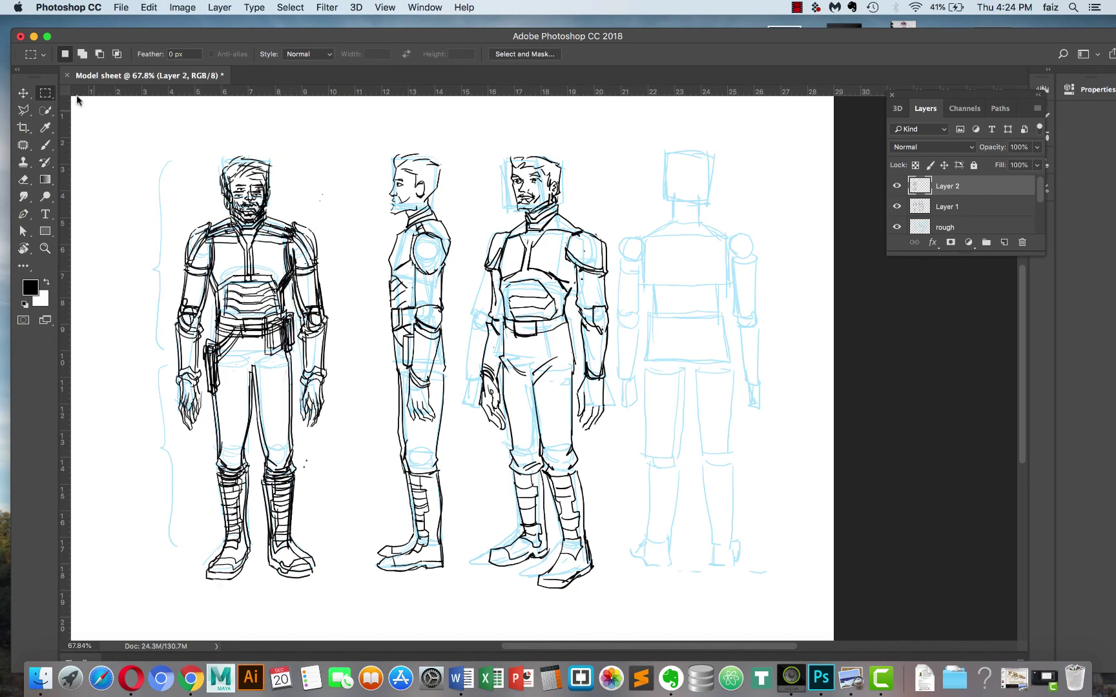
key(v)
drag(270, 197, 709, 190)
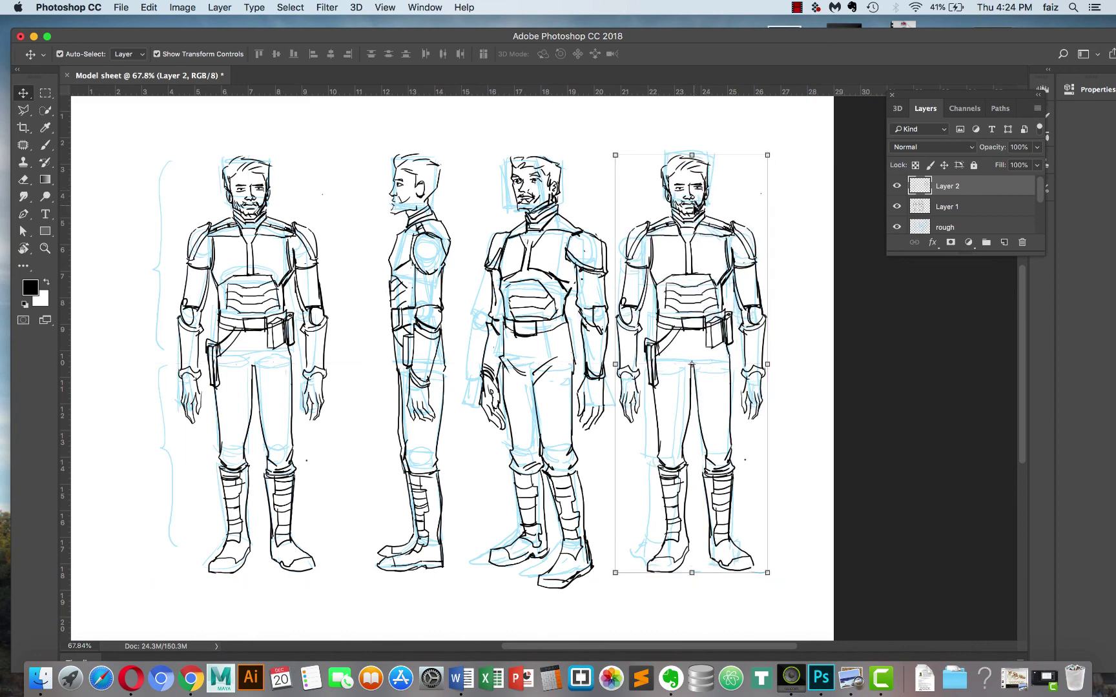
click(793, 220)
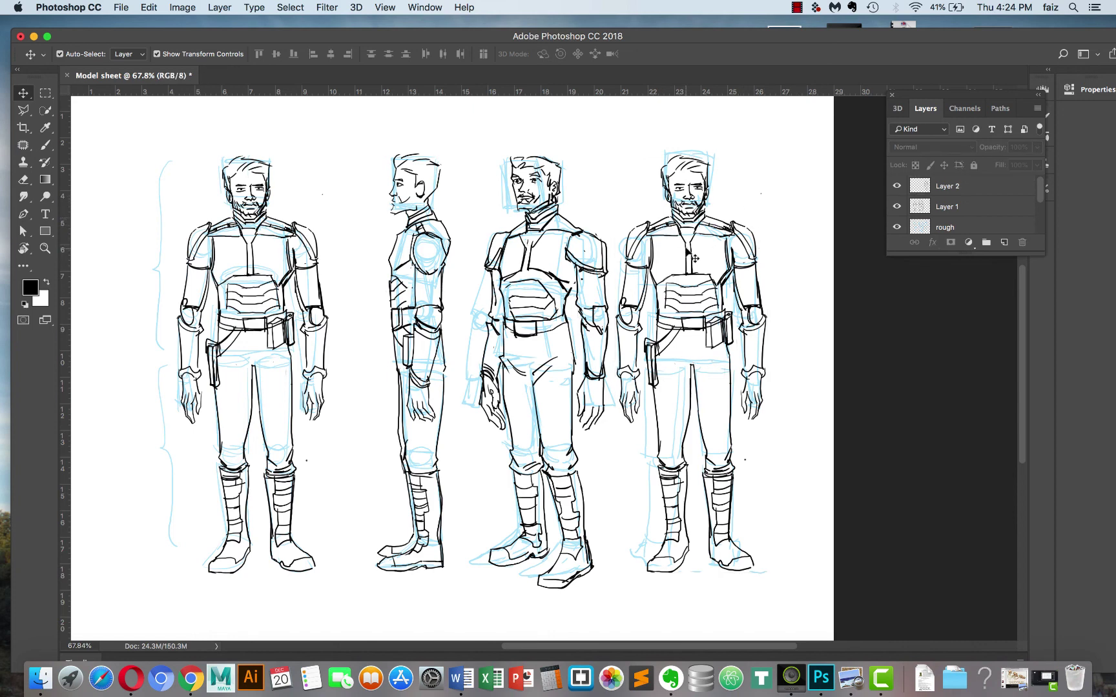
On Layer 2, erase the copied figure's chest lines and its nose, mouth and chin.
key(e)
click(687, 241)
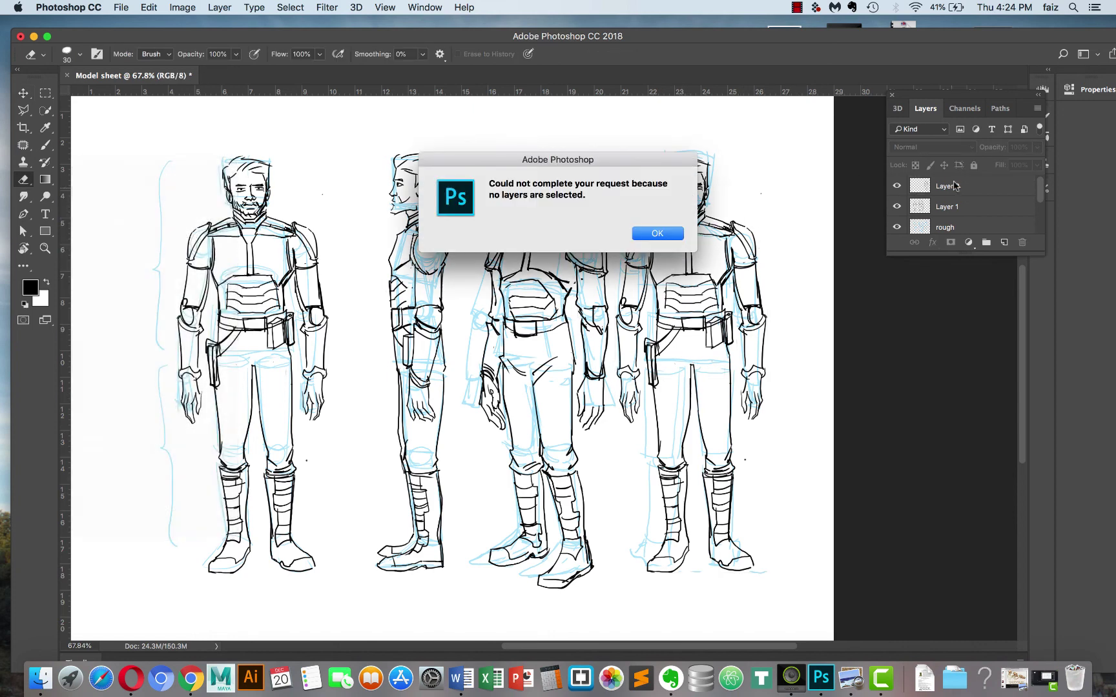
click(657, 234)
click(919, 192)
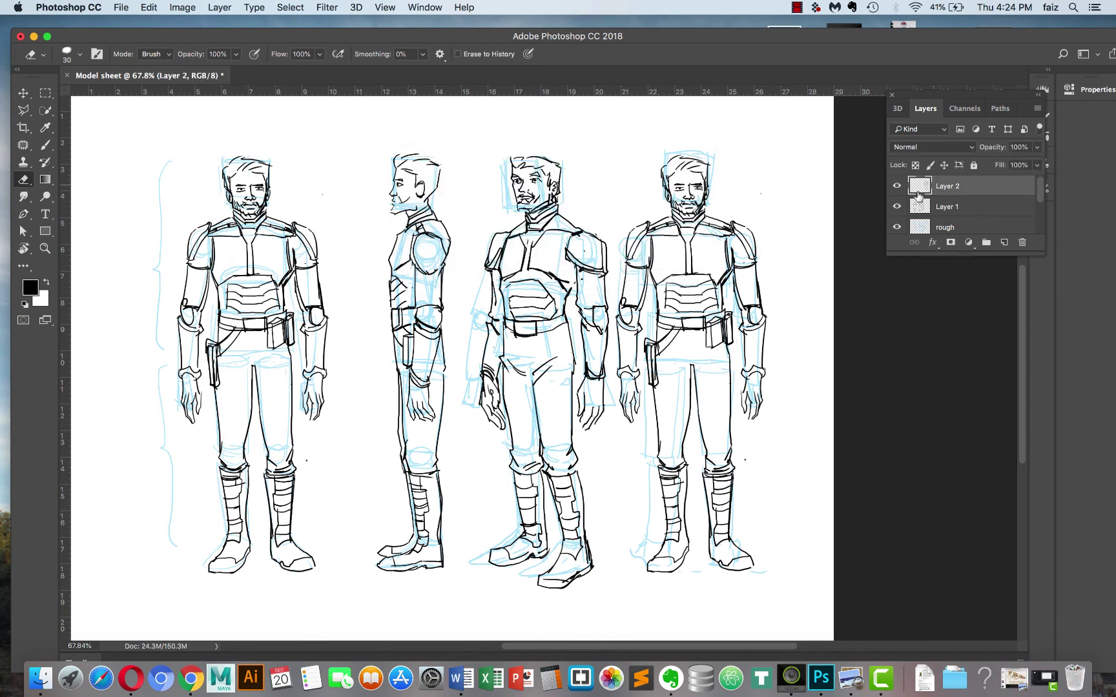
mouse_move(695, 252)
mouse_down()
mouse_move(693, 279)
mouse_move(679, 287)
mouse_move(696, 265)
mouse_up()
scroll(698, 268, up, 2)
scroll(691, 250, right, 5)
scroll(692, 250, up, 2)
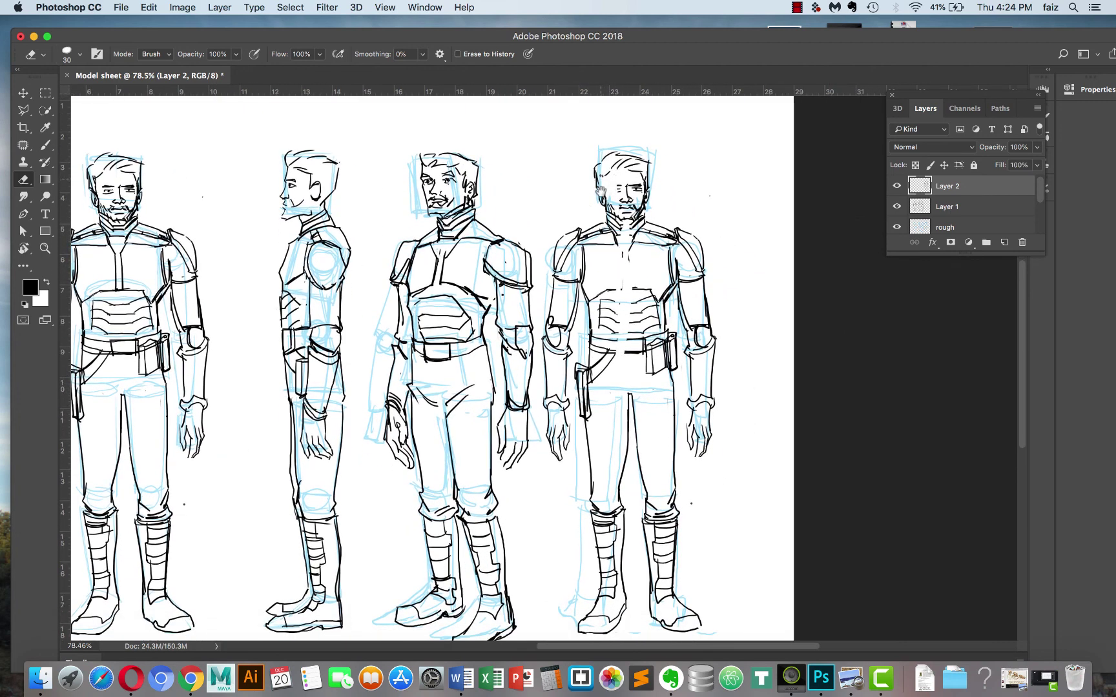
mouse_move(616, 202)
mouse_down()
mouse_move(621, 219)
mouse_move(633, 178)
mouse_up()
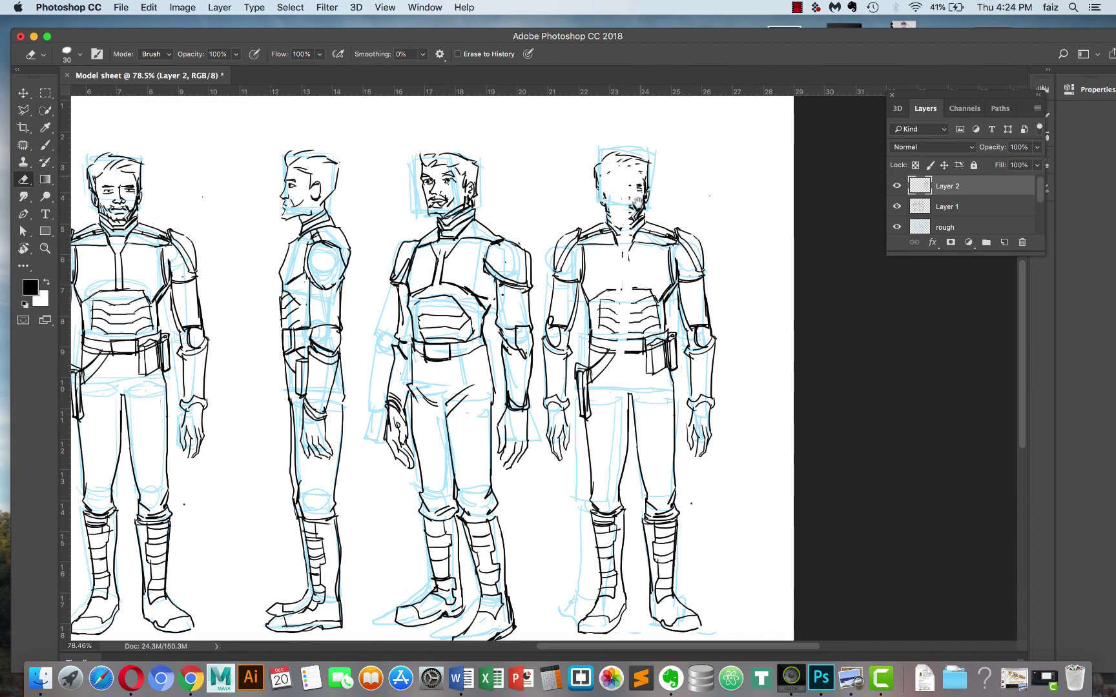
Erase the right figure's face, head, arm detail, hand lines and front torso lines.
mouse_move(632, 221)
mouse_down()
mouse_move(628, 191)
mouse_move(613, 250)
mouse_move(630, 210)
mouse_move(640, 233)
mouse_move(626, 197)
mouse_move(624, 222)
mouse_up()
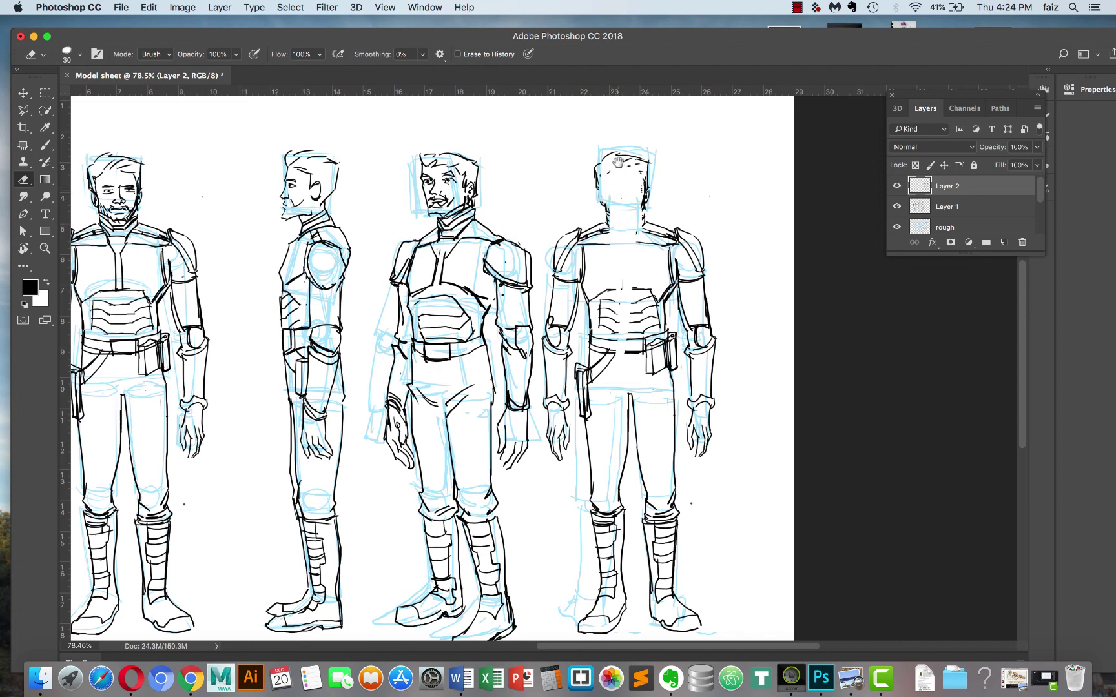
drag(641, 178, 621, 246)
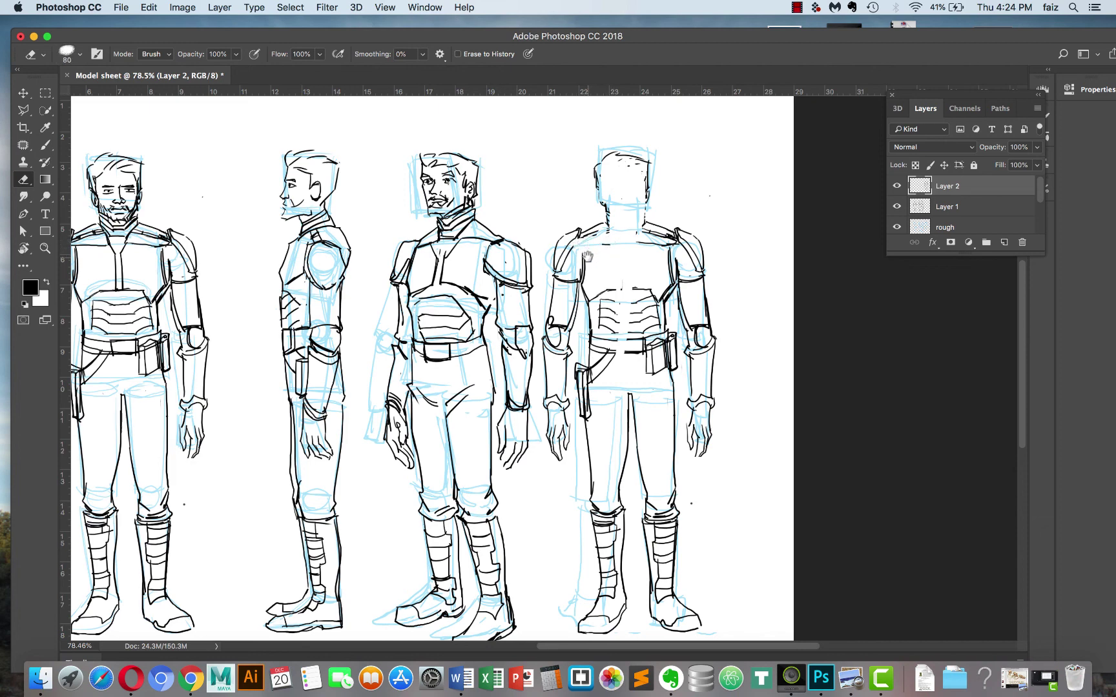
drag(570, 275, 558, 339)
drag(554, 405, 562, 441)
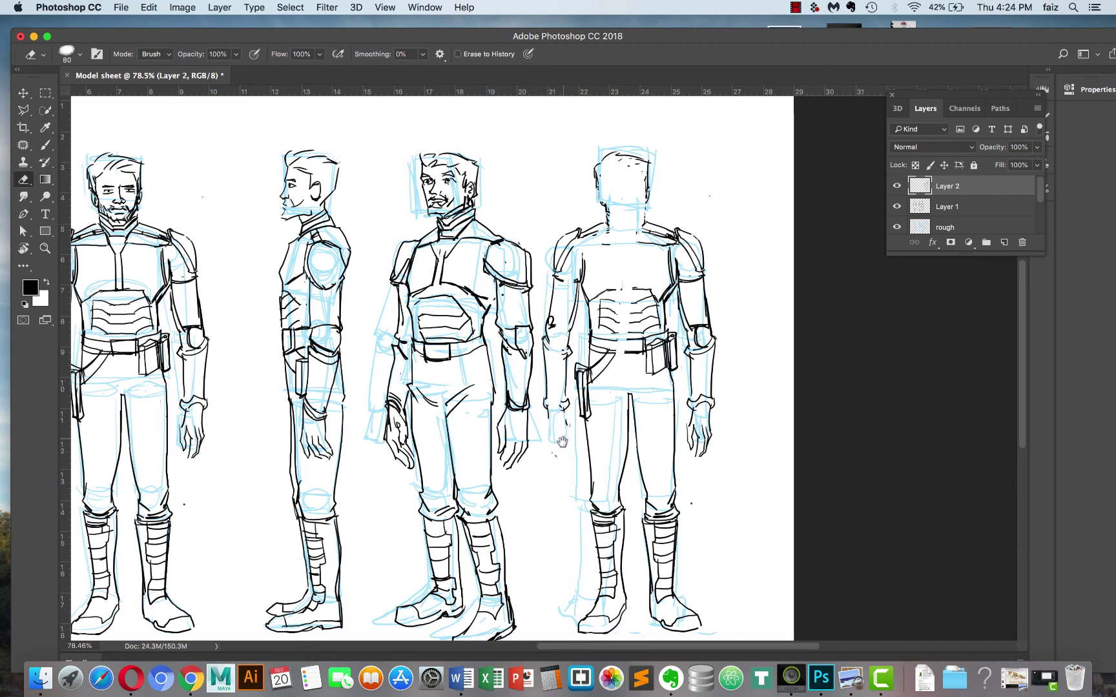
drag(691, 425, 692, 429)
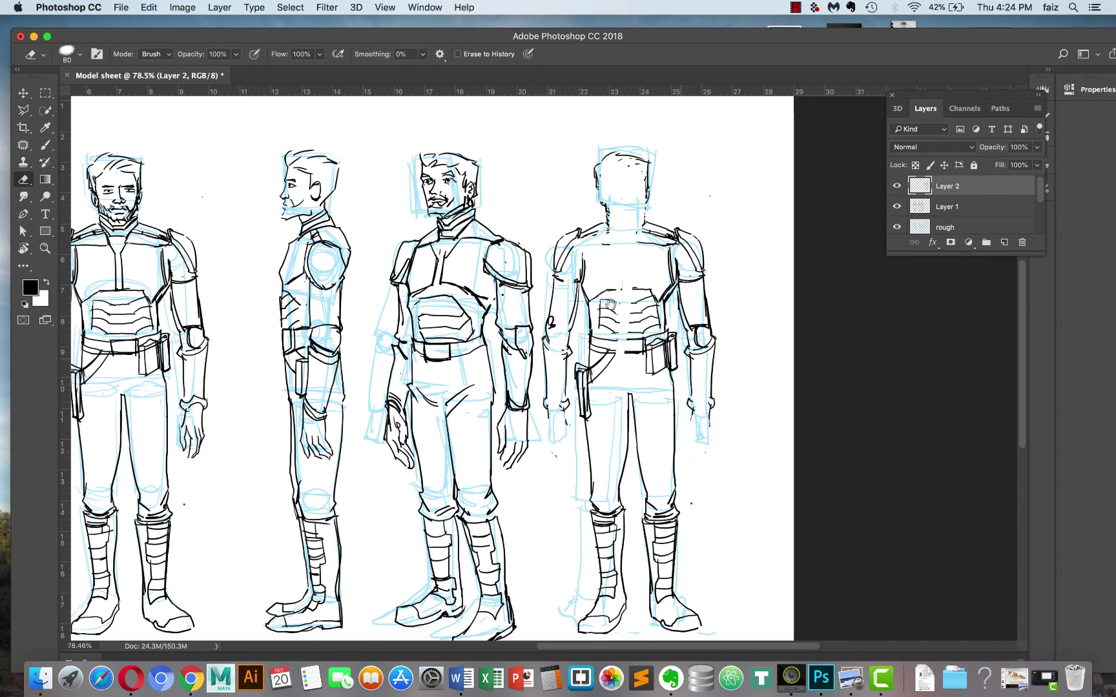
mouse_move(611, 303)
mouse_down()
mouse_move(617, 278)
mouse_move(602, 281)
mouse_move(606, 368)
mouse_move(586, 402)
mouse_move(580, 370)
mouse_move(590, 428)
mouse_move(636, 323)
mouse_move(658, 370)
mouse_move(658, 351)
mouse_move(626, 351)
mouse_move(609, 294)
mouse_move(622, 273)
mouse_move(648, 308)
mouse_move(661, 282)
mouse_up()
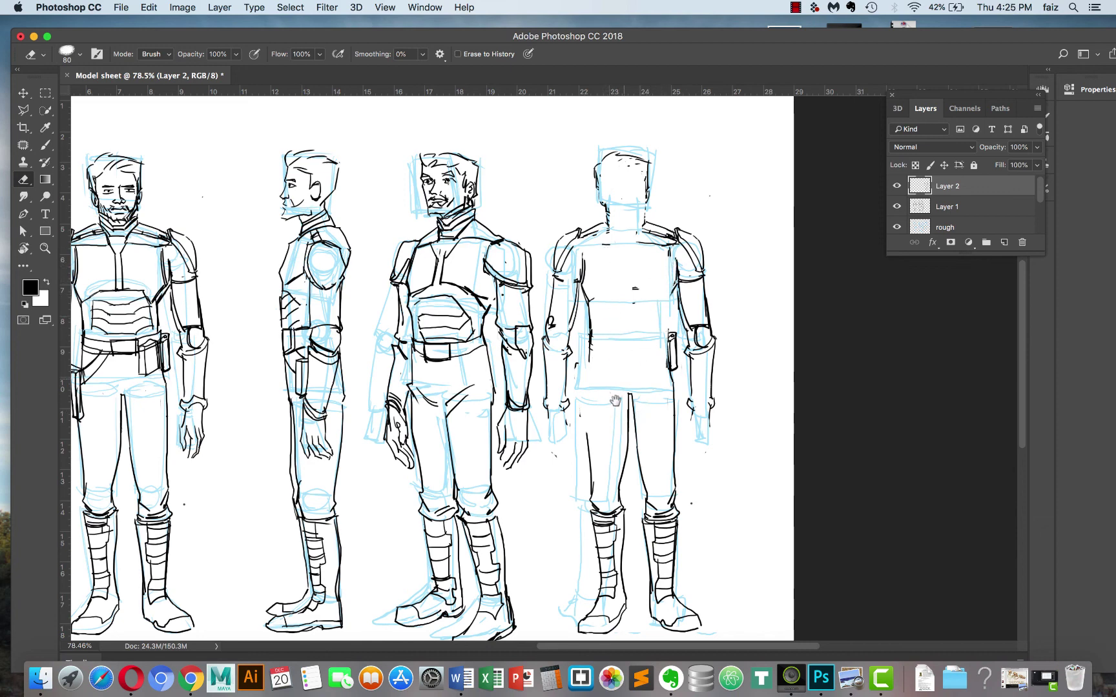
Erase the straps and lower outlines of both boots on the right figure.
drag(604, 282, 600, 255)
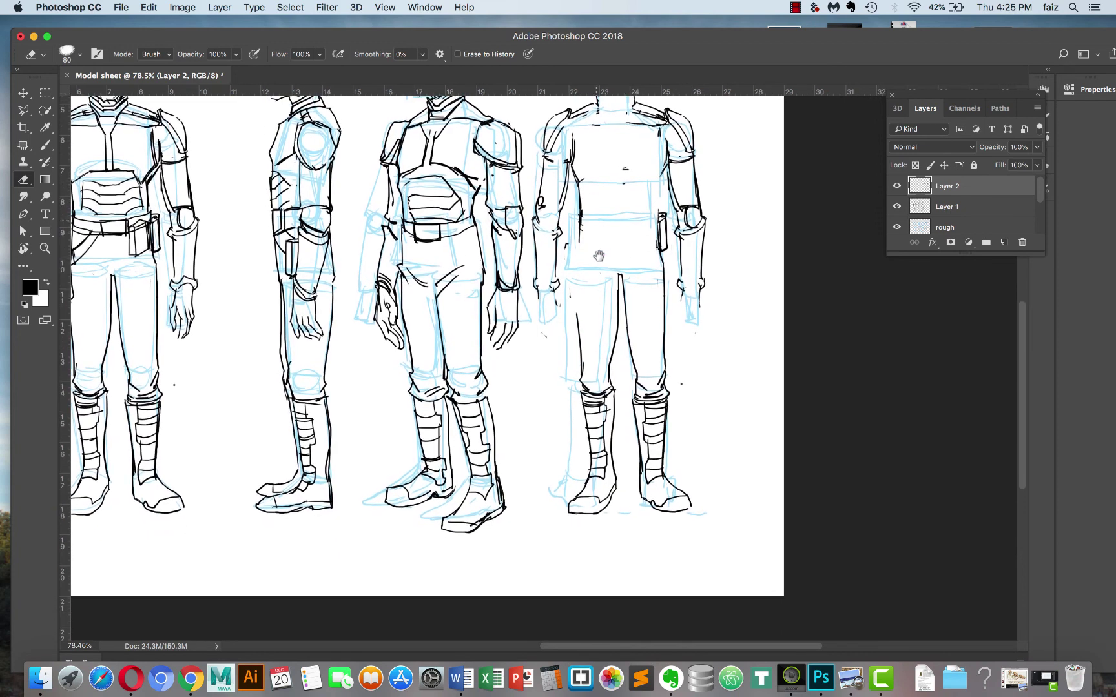
mouse_move(600, 392)
mouse_down()
mouse_move(602, 436)
mouse_move(606, 386)
mouse_up()
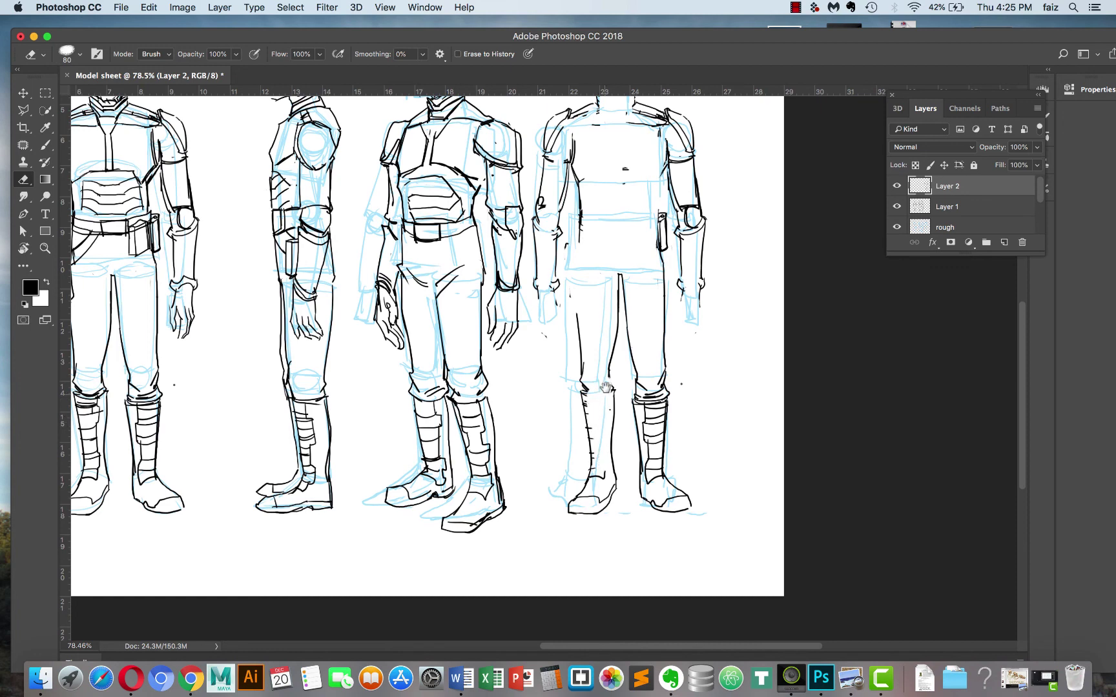
mouse_move(599, 483)
mouse_down()
mouse_move(578, 487)
mouse_move(593, 519)
mouse_move(609, 508)
mouse_up()
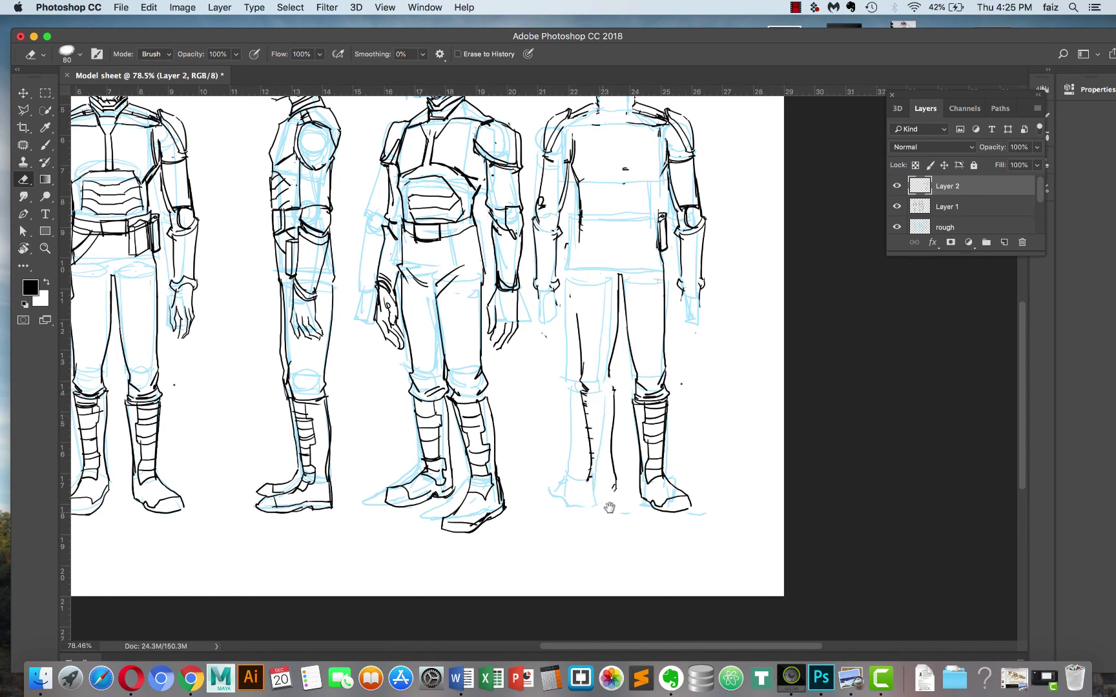
mouse_move(645, 398)
mouse_down()
mouse_move(647, 488)
mouse_move(658, 505)
mouse_move(688, 506)
mouse_up()
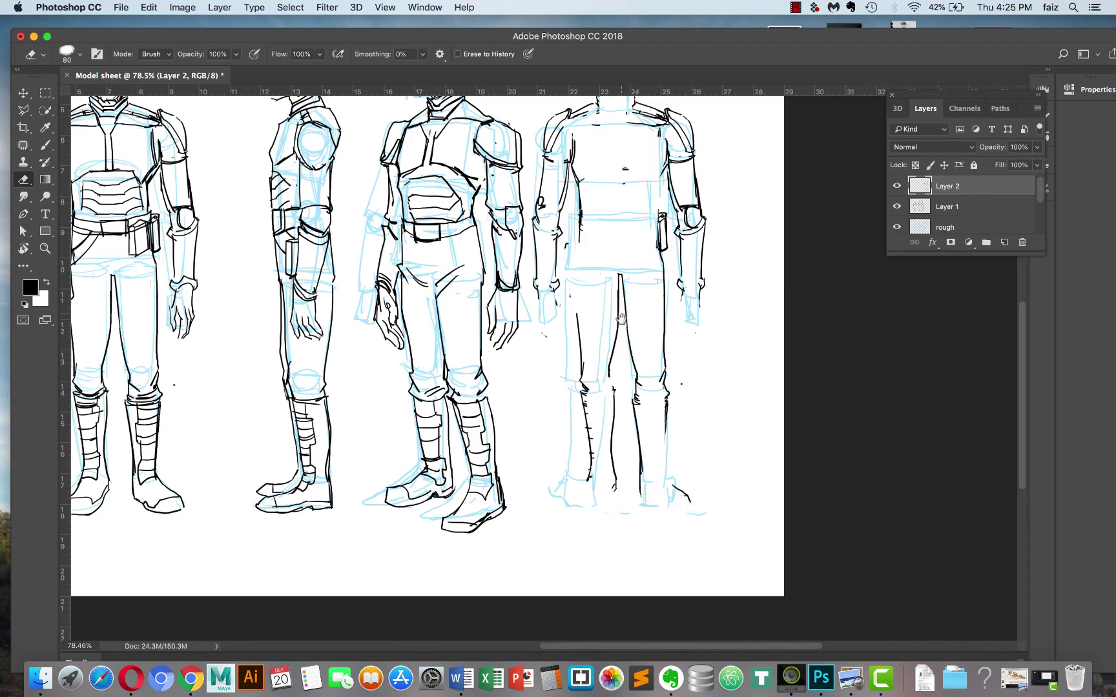
drag(625, 250, 559, 339)
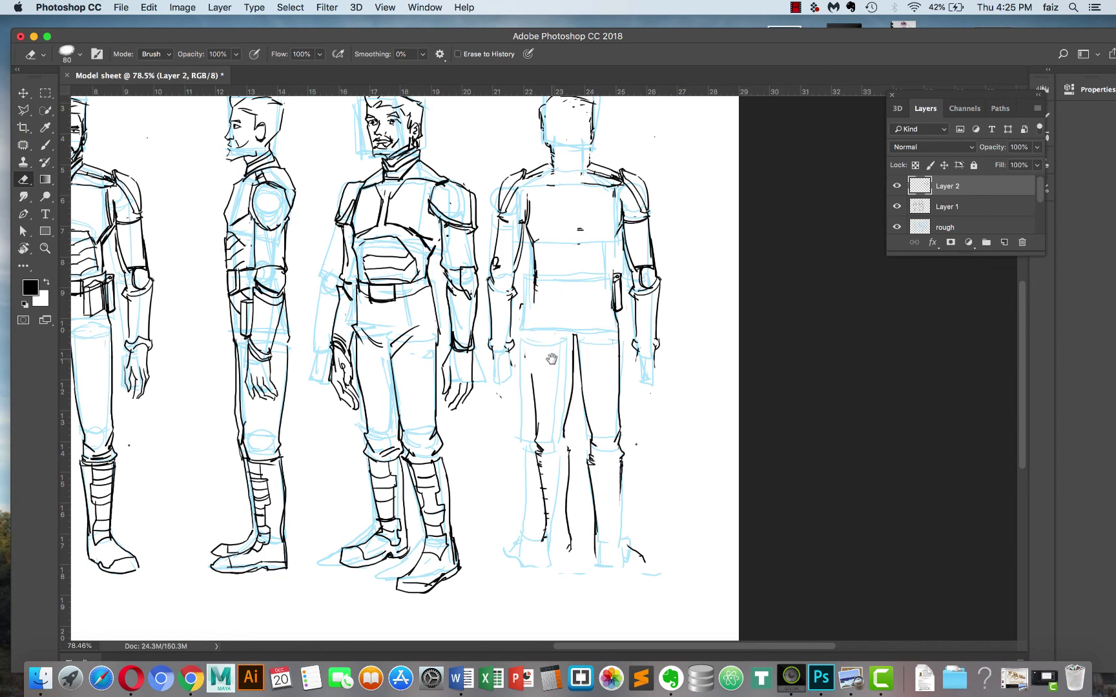
Ink the back figure's left thigh and a darkened inner leg line.
key(b)
drag(539, 271, 530, 330)
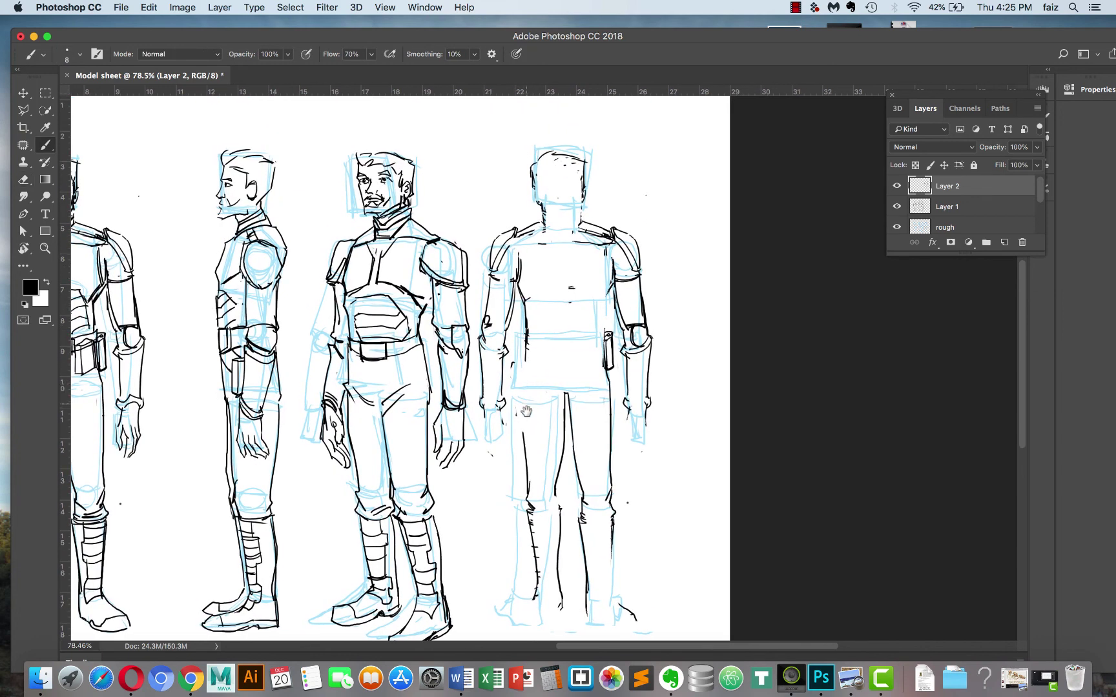
drag(521, 410, 524, 448)
key(e)
key(b)
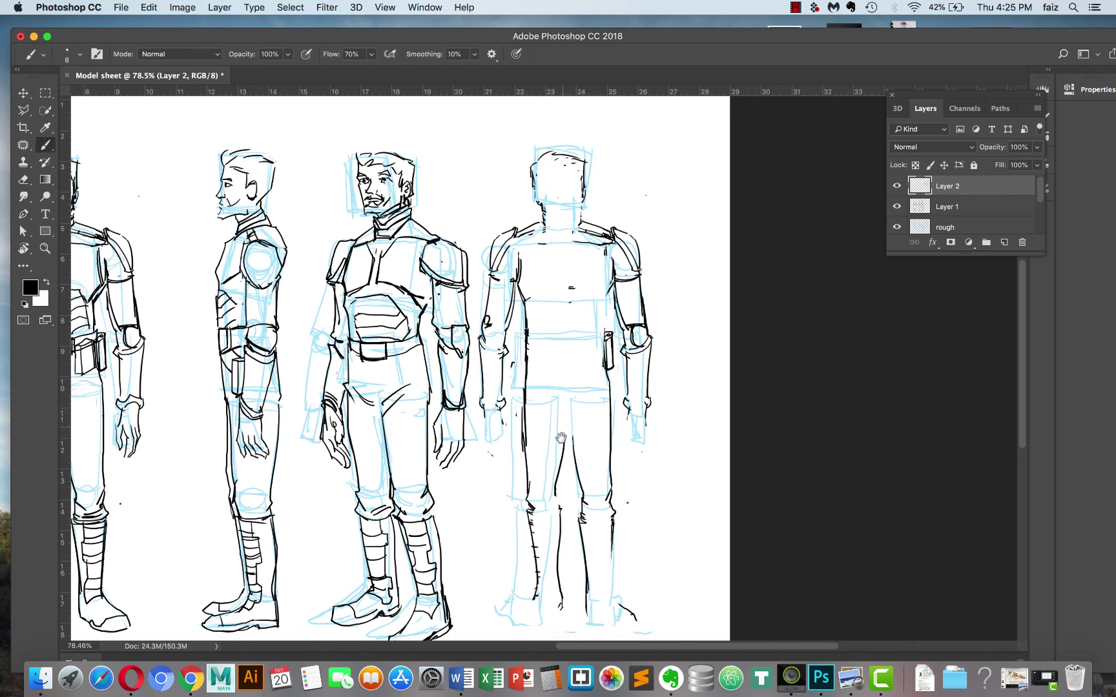
drag(554, 501, 565, 426)
drag(555, 492, 567, 394)
Erase the stray hip stroke, then ink the right torso side and two belt lines across the waist.
key(e)
drag(600, 359, 608, 341)
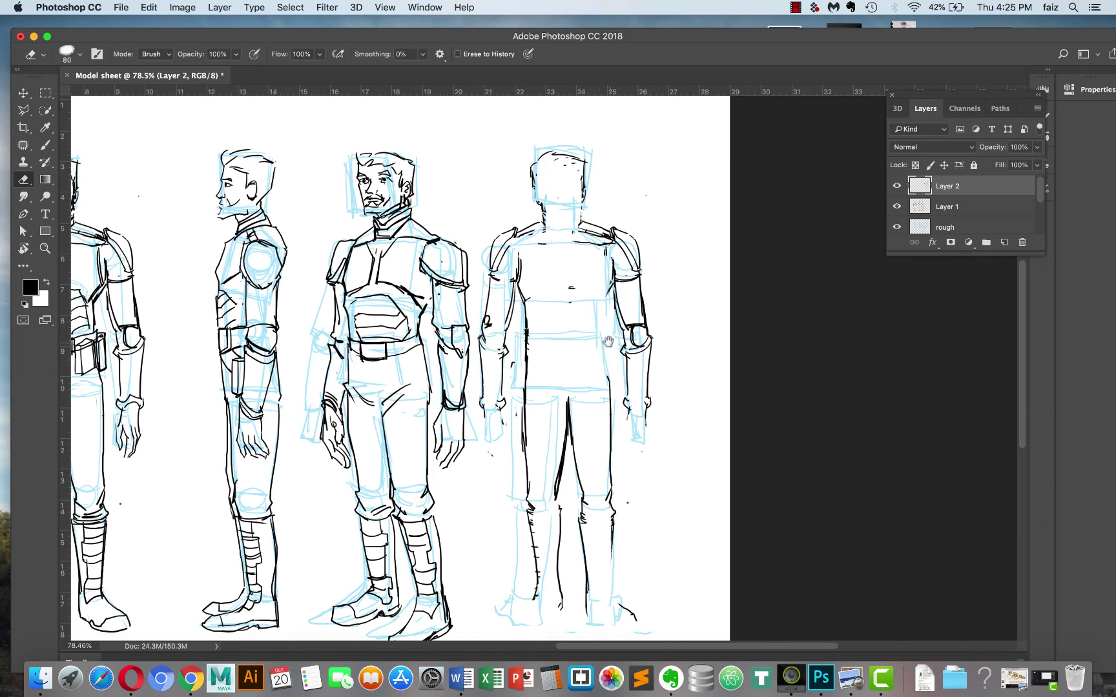
key(b)
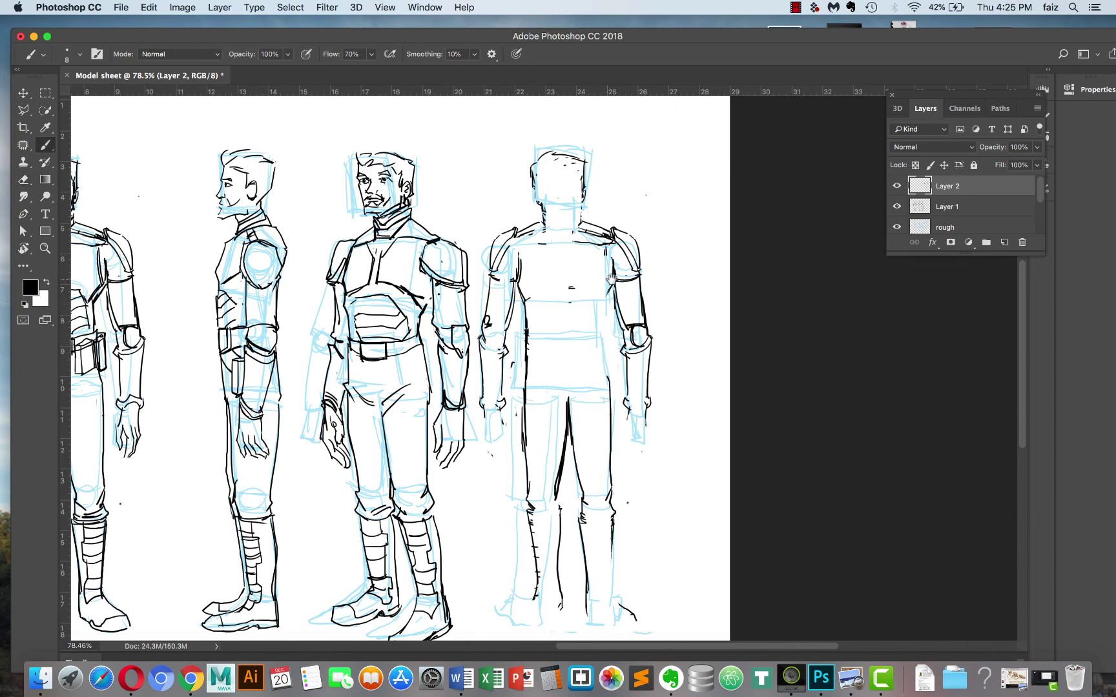
drag(612, 280, 608, 385)
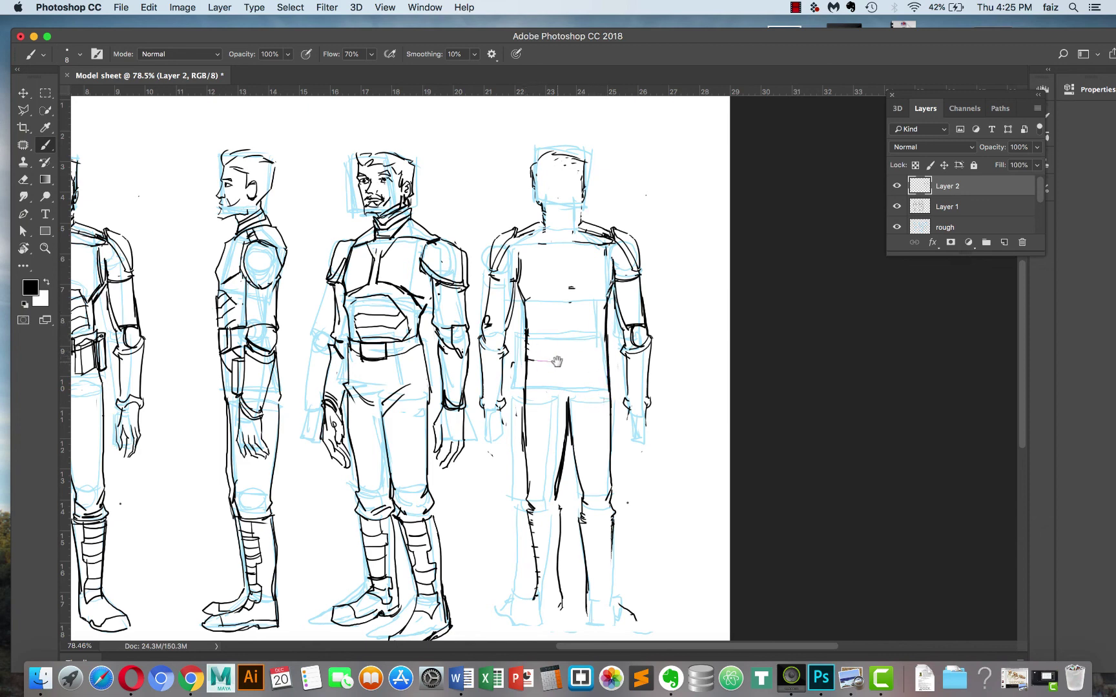
mouse_move(557, 361)
mouse_down()
mouse_move(598, 359)
mouse_move(575, 342)
mouse_move(526, 340)
mouse_up()
scroll(539, 264, up, 3)
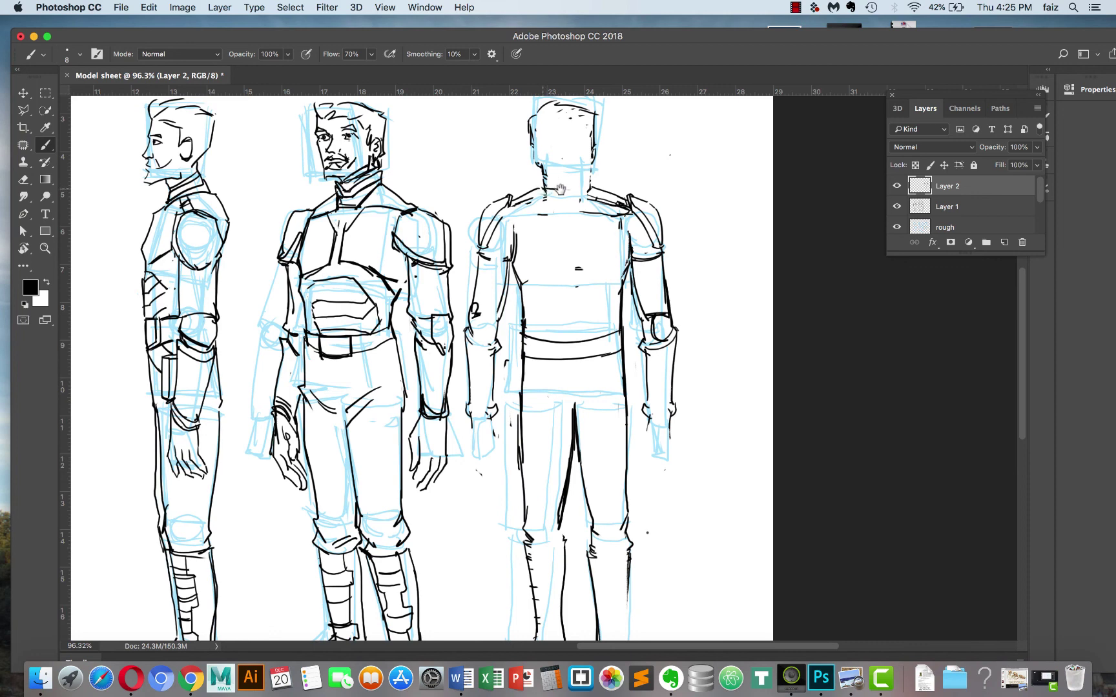
Redraw the back figure's neck base, shoulder stroke and collar line.
mouse_move(560, 190)
mouse_down()
mouse_move(590, 188)
mouse_move(549, 184)
mouse_move(566, 180)
mouse_up()
key(e)
mouse_move(591, 188)
mouse_down()
mouse_move(541, 179)
mouse_move(591, 180)
mouse_move(586, 208)
mouse_move(609, 214)
mouse_move(617, 235)
mouse_move(605, 208)
mouse_up()
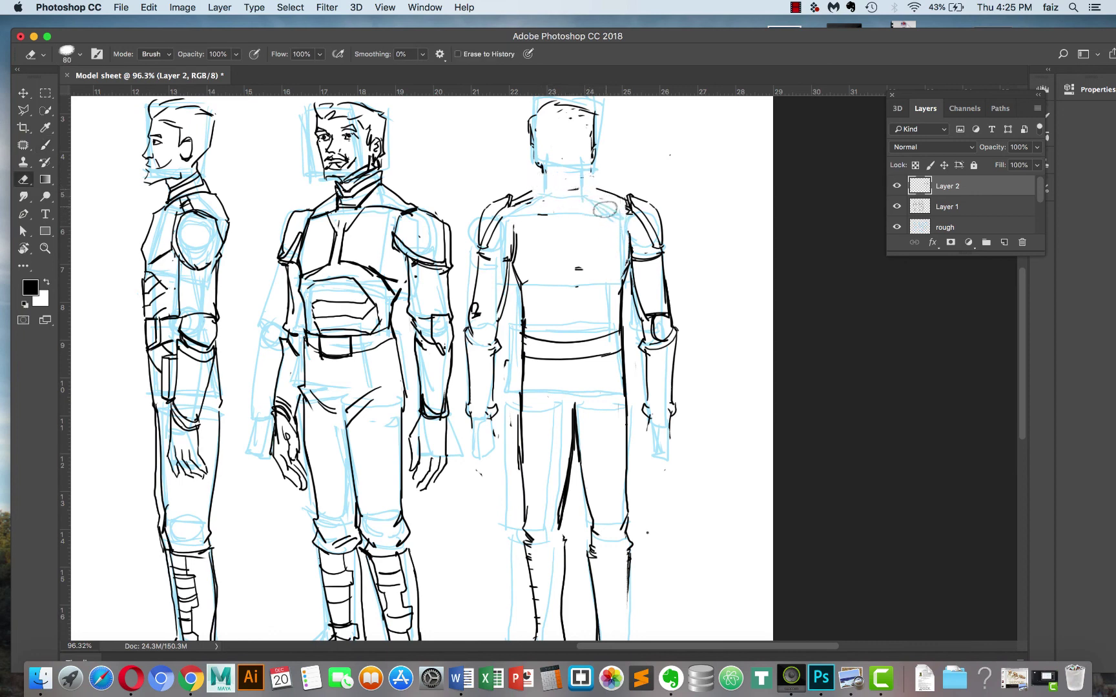
key(b)
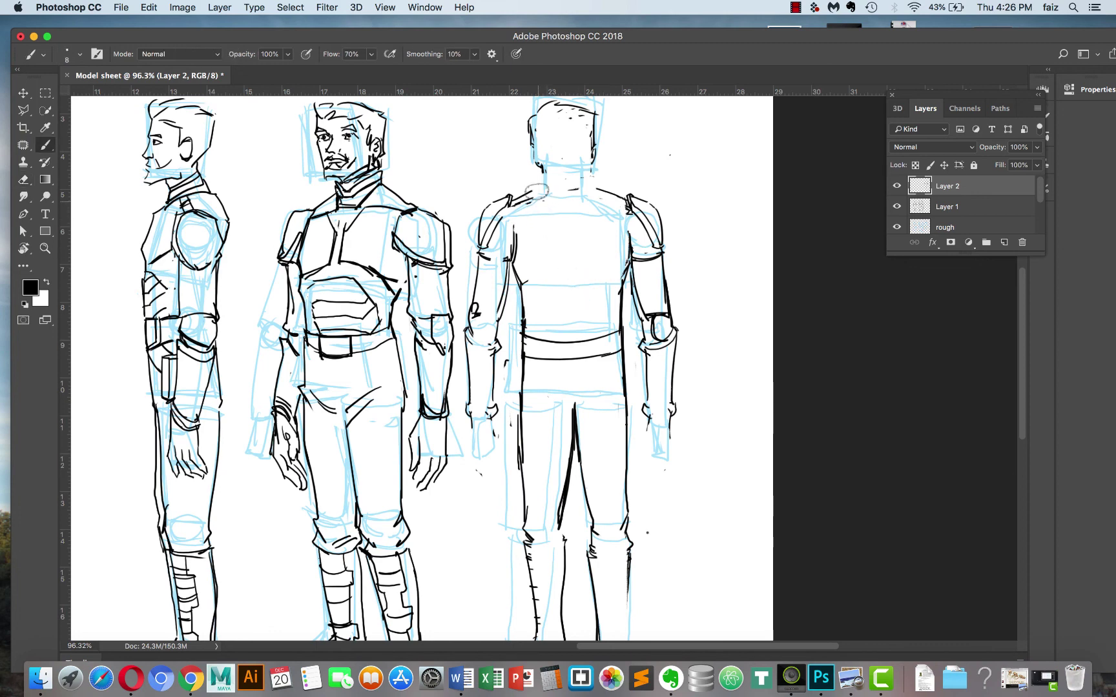
mouse_move(531, 193)
mouse_down()
mouse_move(511, 206)
mouse_move(542, 188)
mouse_move(599, 184)
mouse_move(620, 197)
mouse_up()
mouse_move(539, 186)
mouse_down()
mouse_move(598, 183)
mouse_move(539, 188)
mouse_move(541, 175)
mouse_move(599, 180)
mouse_move(543, 171)
mouse_up()
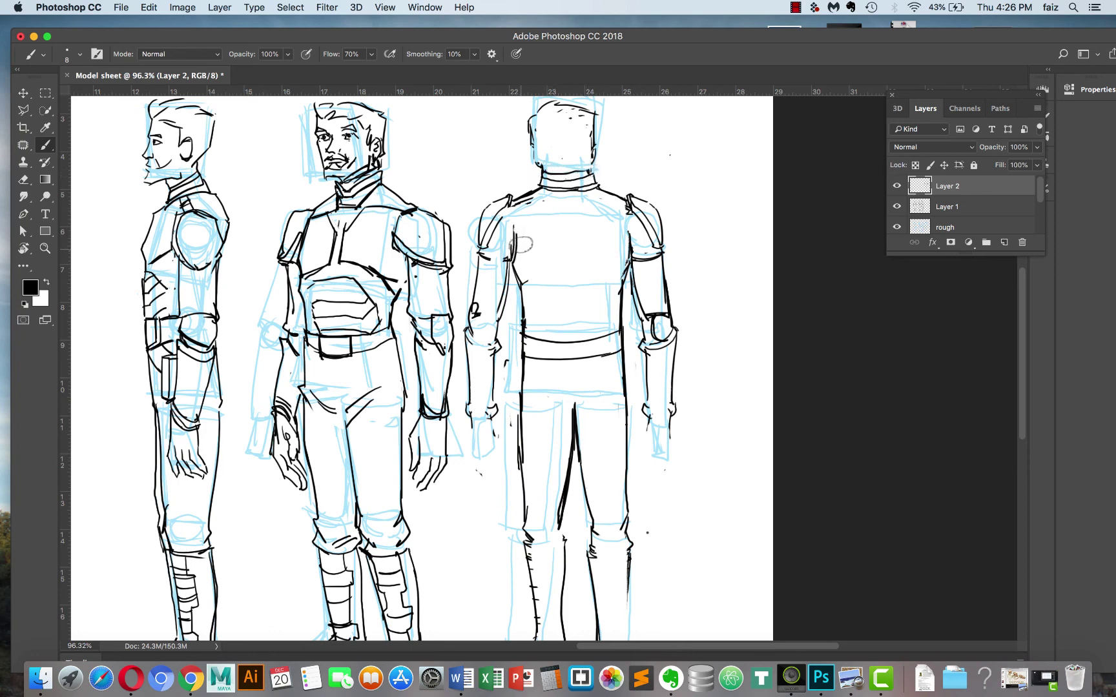
Thicken the torso lines below both shoulders and ink the shoulder pad's inner edge.
key(e)
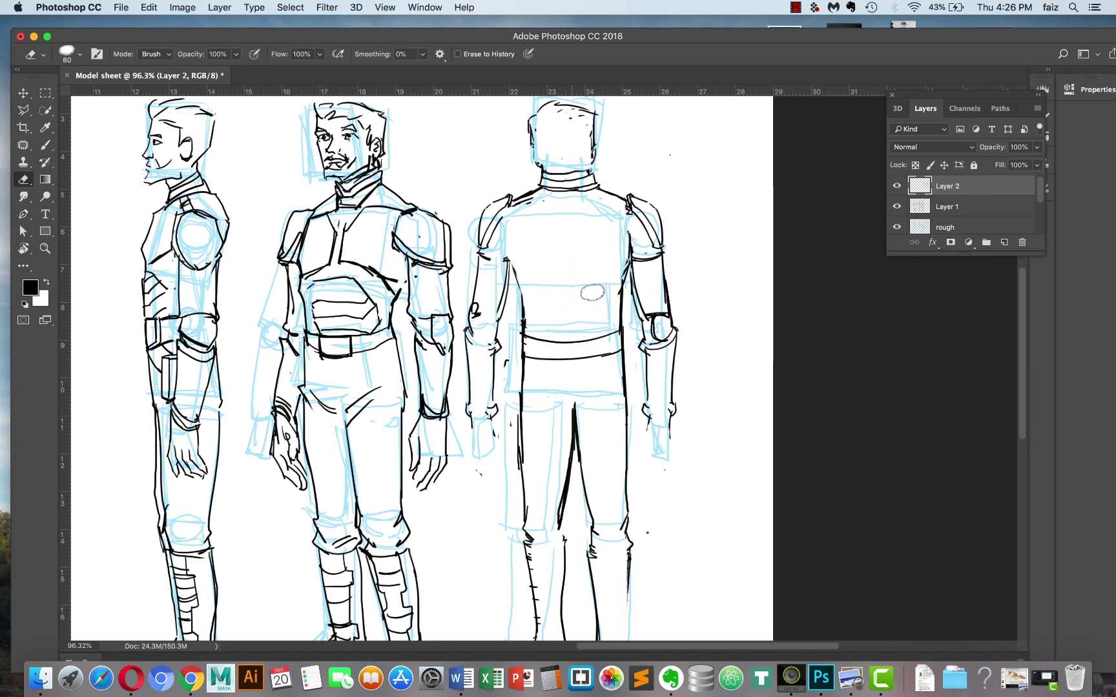
key(b)
drag(509, 260, 524, 302)
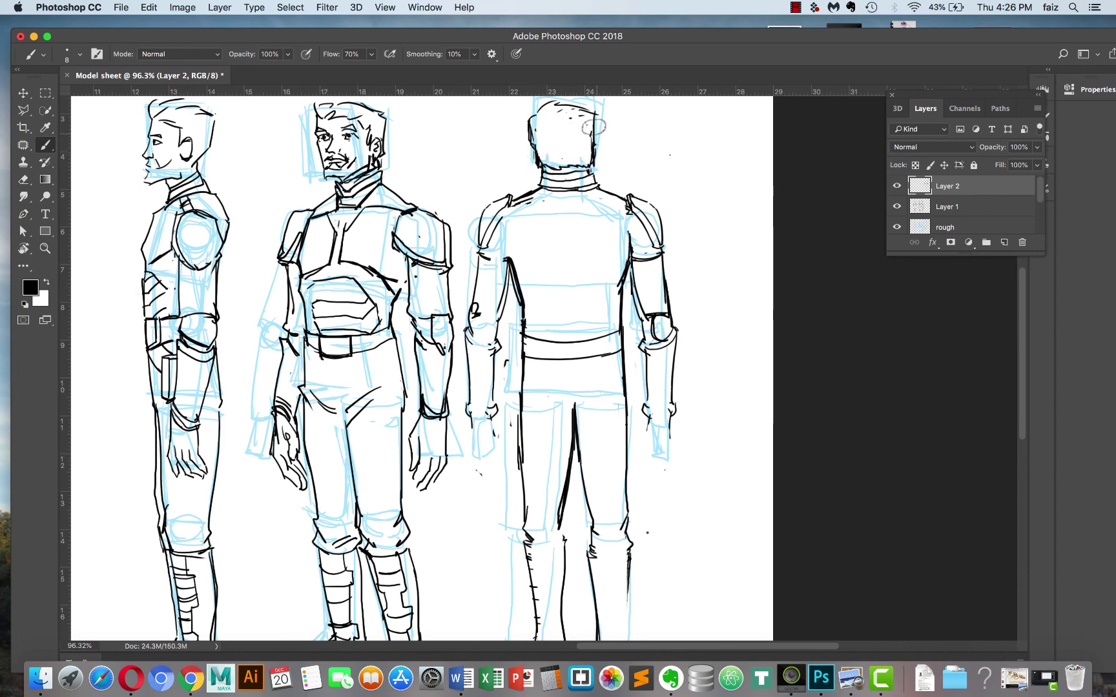
key(e)
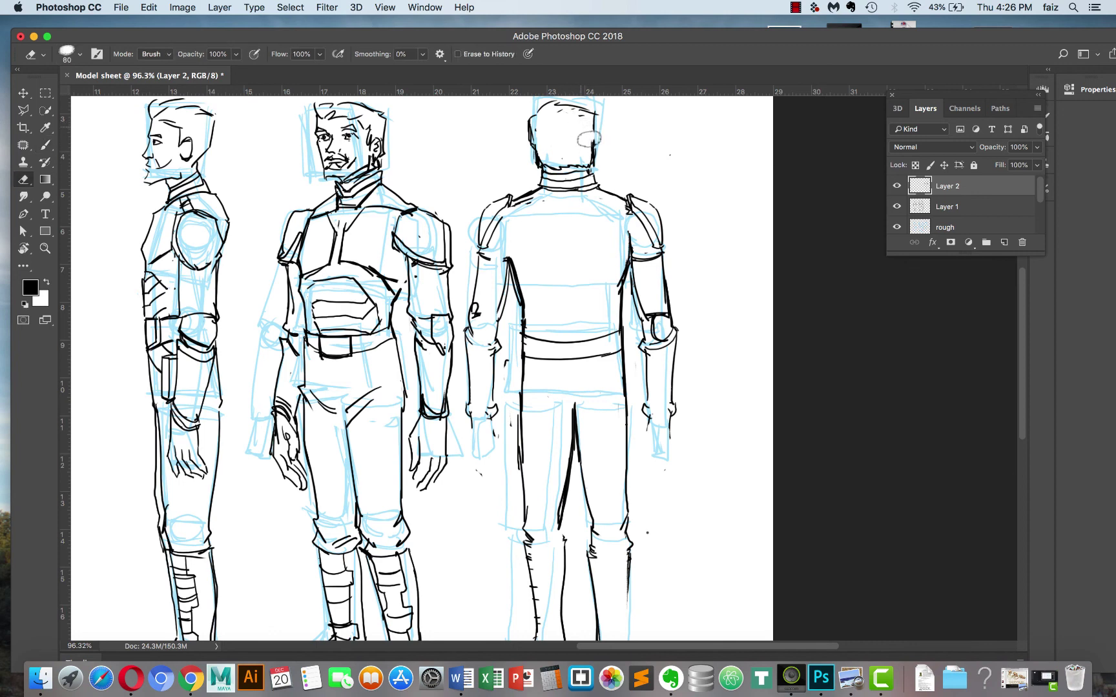
key(b)
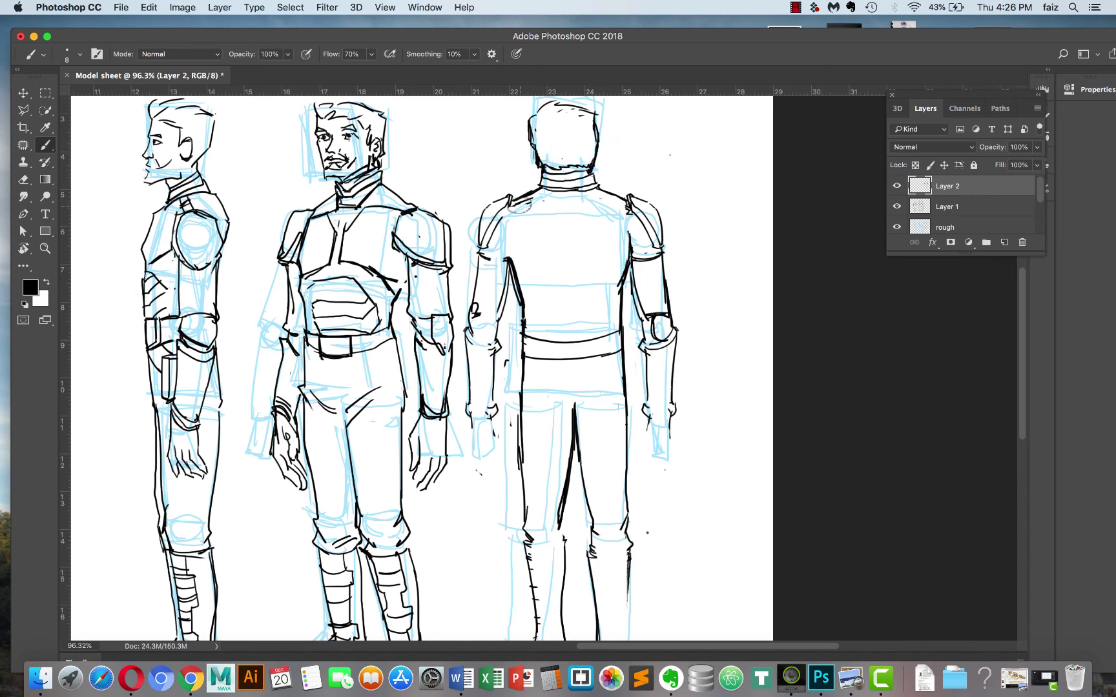
key(e)
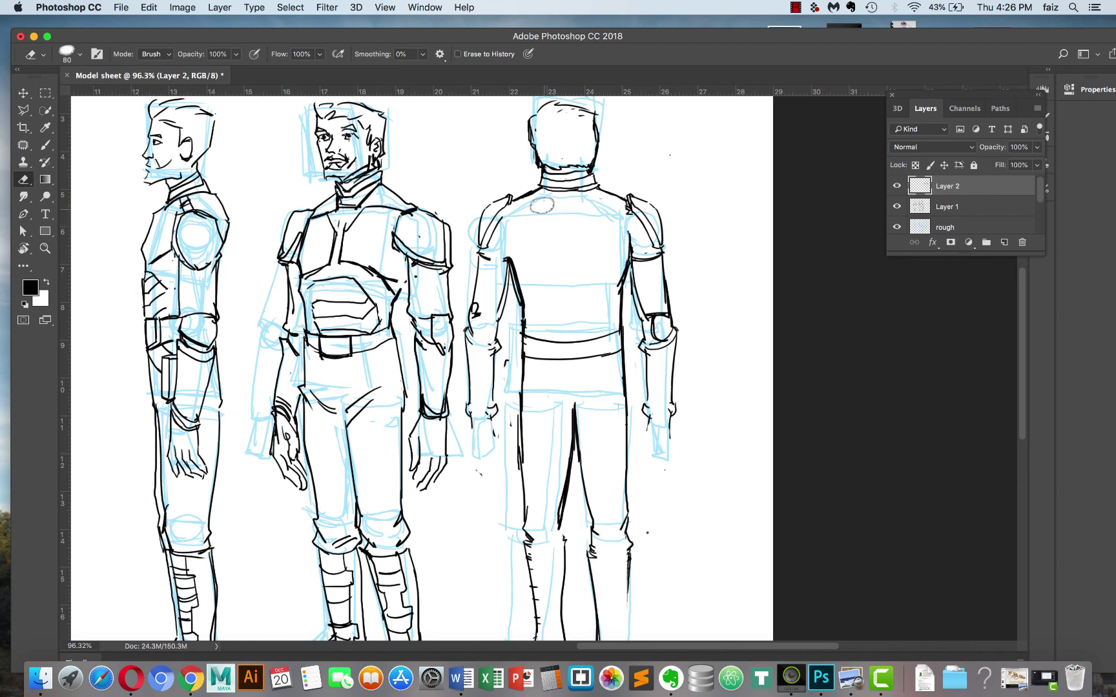
key(b)
mouse_move(511, 195)
mouse_down()
mouse_move(498, 222)
mouse_move(502, 262)
mouse_up()
drag(506, 216, 505, 259)
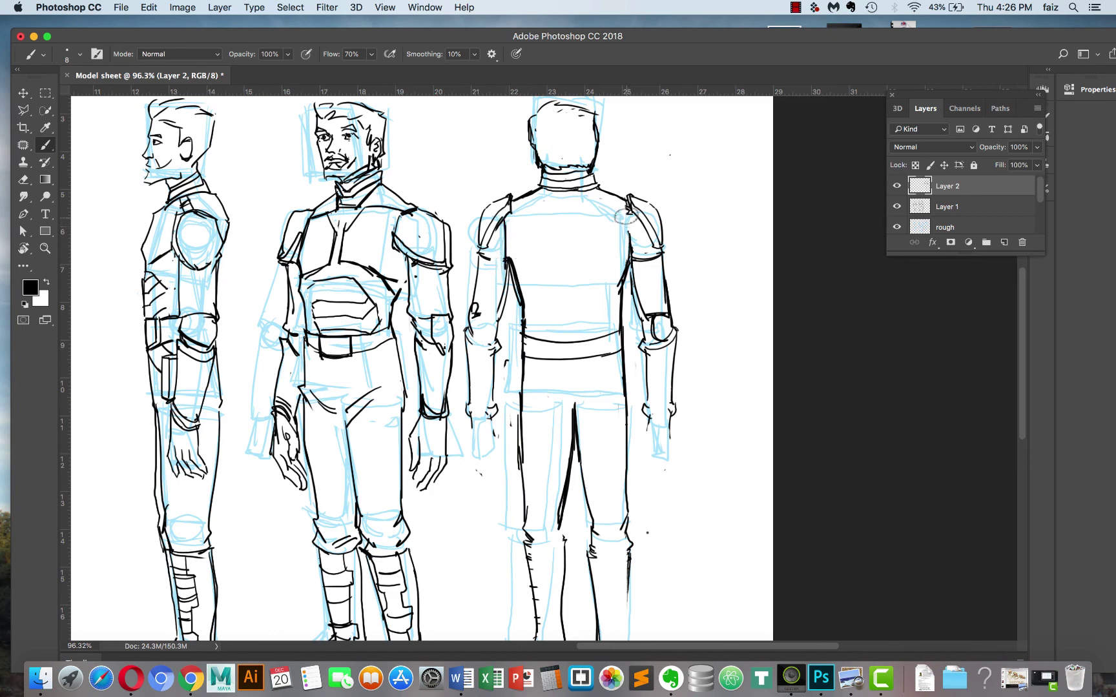
drag(627, 213, 624, 258)
Erase the belt lines and re-ink both sides of the back figure's torso.
key(e)
mouse_move(576, 344)
mouse_down()
mouse_move(529, 343)
mouse_move(570, 372)
mouse_move(598, 321)
mouse_move(606, 362)
mouse_move(610, 330)
mouse_move(617, 352)
mouse_move(600, 370)
mouse_up()
key(b)
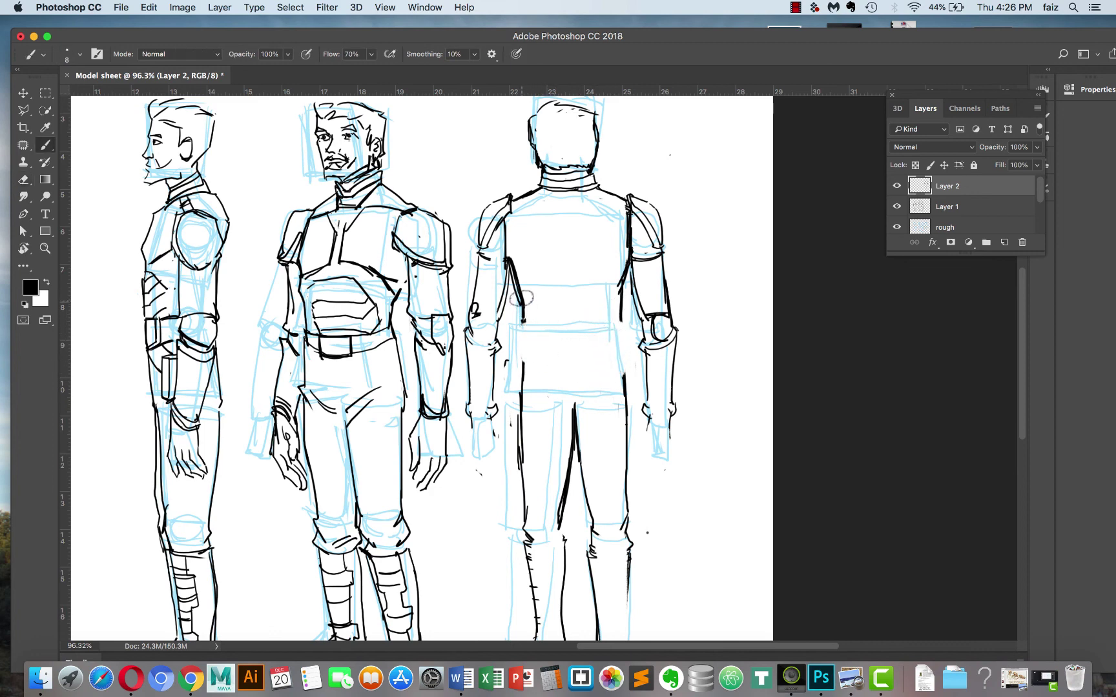
drag(523, 305, 525, 386)
mouse_move(620, 295)
mouse_down()
mouse_move(625, 402)
mouse_move(598, 395)
mouse_up()
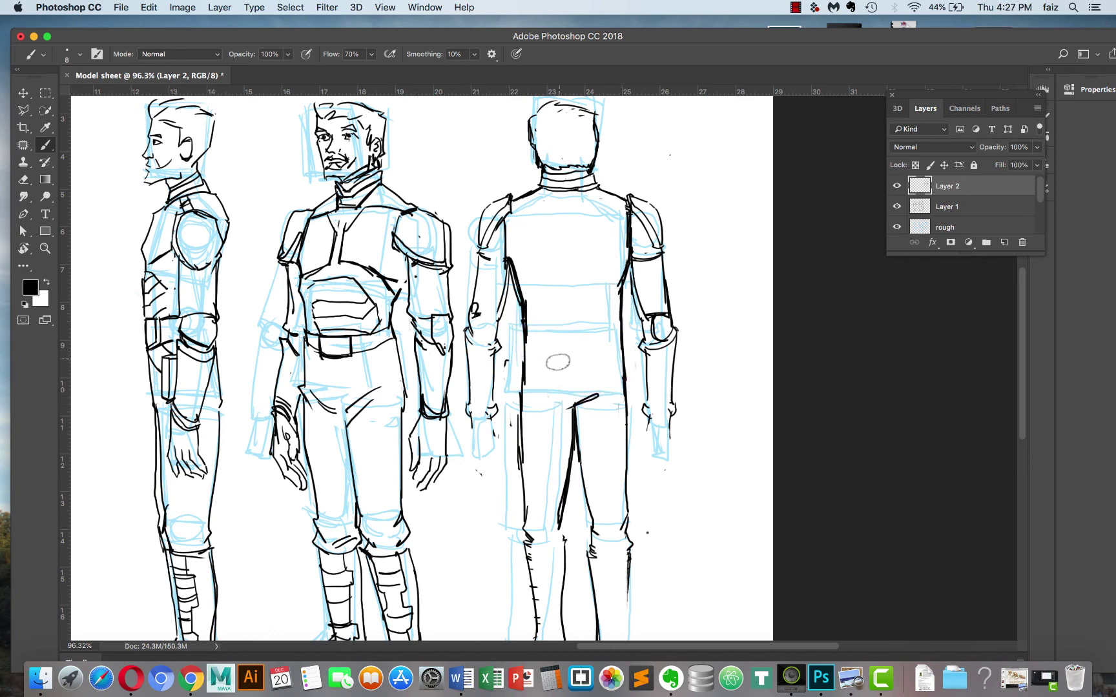
scroll(549, 380, down, 2)
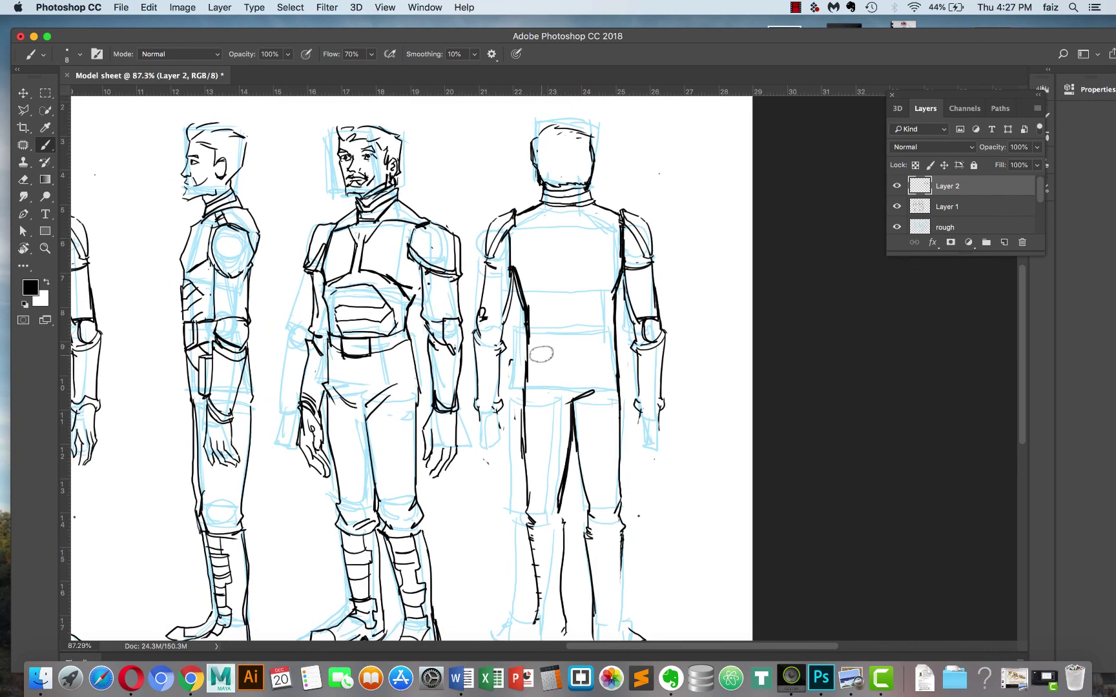
Ink the back figure's knee line, leg outlines and outer right boot edge down to the feet.
scroll(539, 271, down, 5)
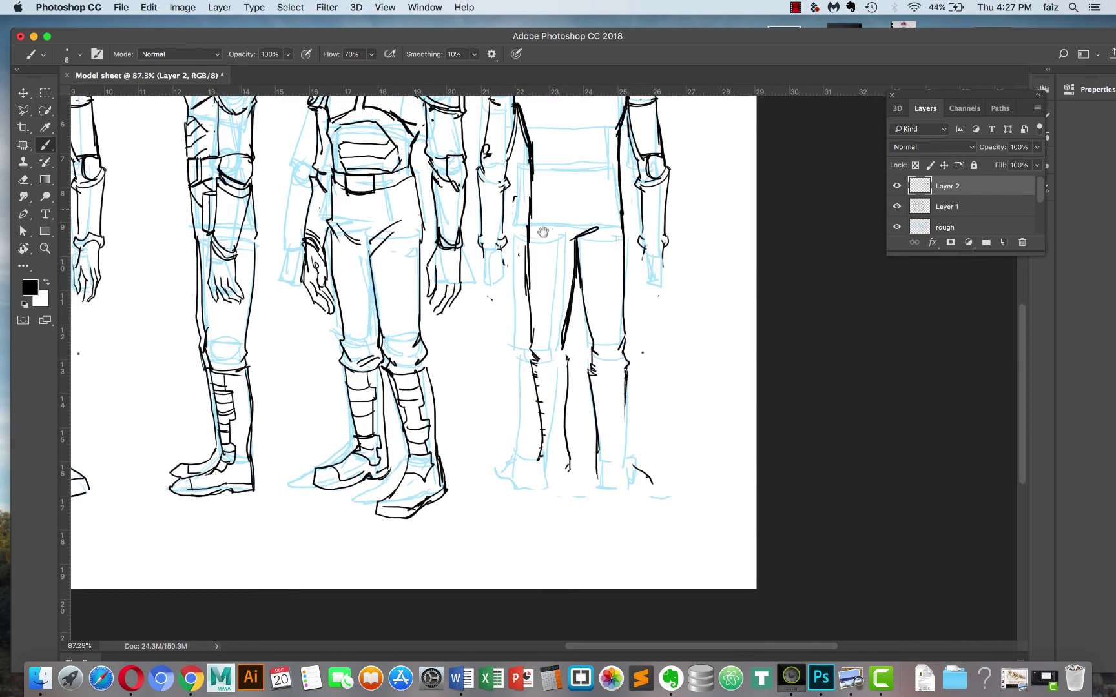
scroll(546, 291, up, 1)
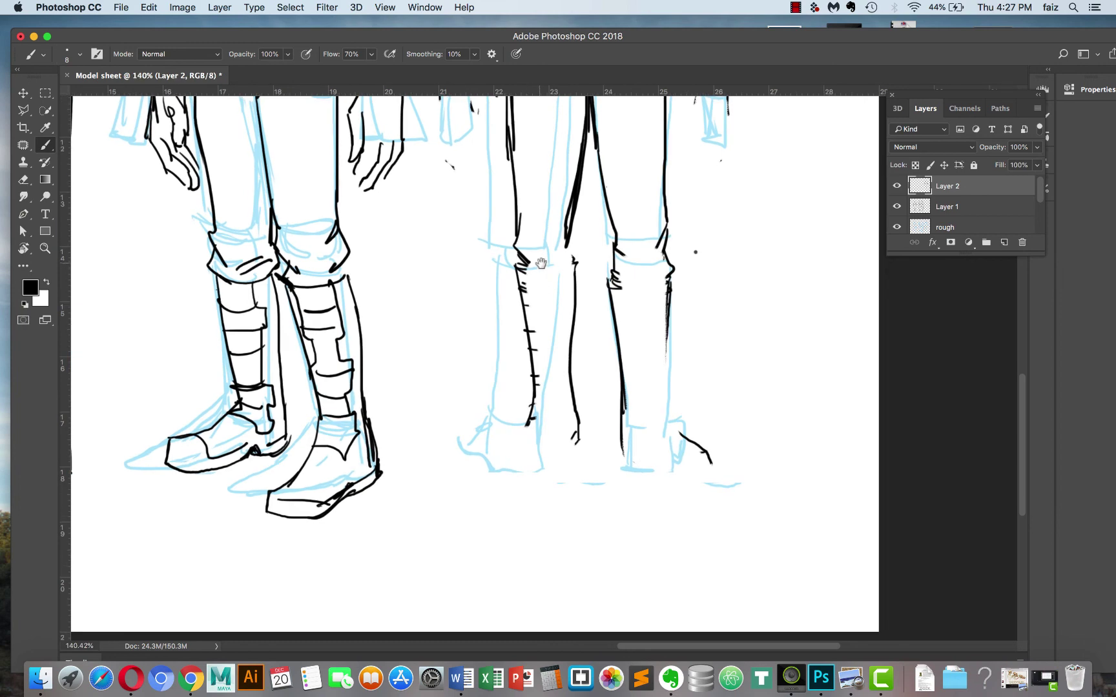
mouse_move(520, 262)
mouse_down()
mouse_move(544, 275)
mouse_move(575, 261)
mouse_up()
mouse_move(570, 381)
mouse_down()
mouse_move(579, 471)
mouse_move(527, 480)
mouse_move(576, 481)
mouse_move(536, 481)
mouse_move(577, 469)
mouse_move(577, 444)
mouse_move(581, 479)
mouse_move(533, 476)
mouse_move(523, 414)
mouse_move(509, 466)
mouse_move(497, 406)
mouse_move(505, 467)
mouse_move(494, 440)
mouse_move(499, 457)
mouse_move(510, 410)
mouse_up()
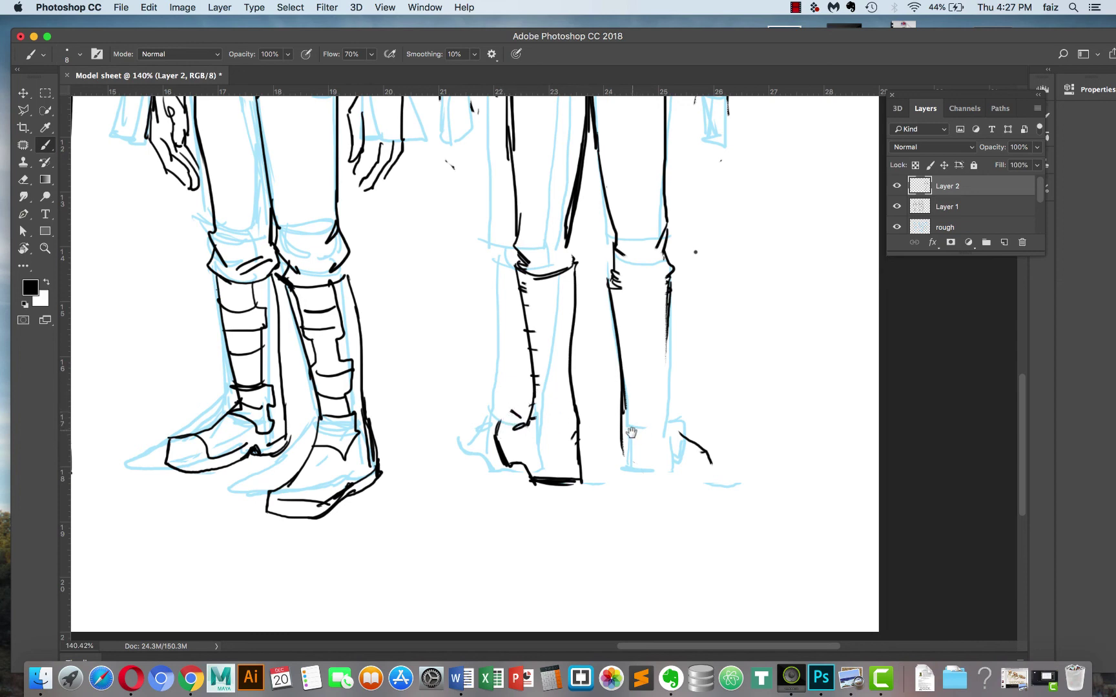
mouse_move(620, 408)
mouse_down()
mouse_move(626, 477)
mouse_move(668, 484)
mouse_move(678, 466)
mouse_move(673, 480)
mouse_up()
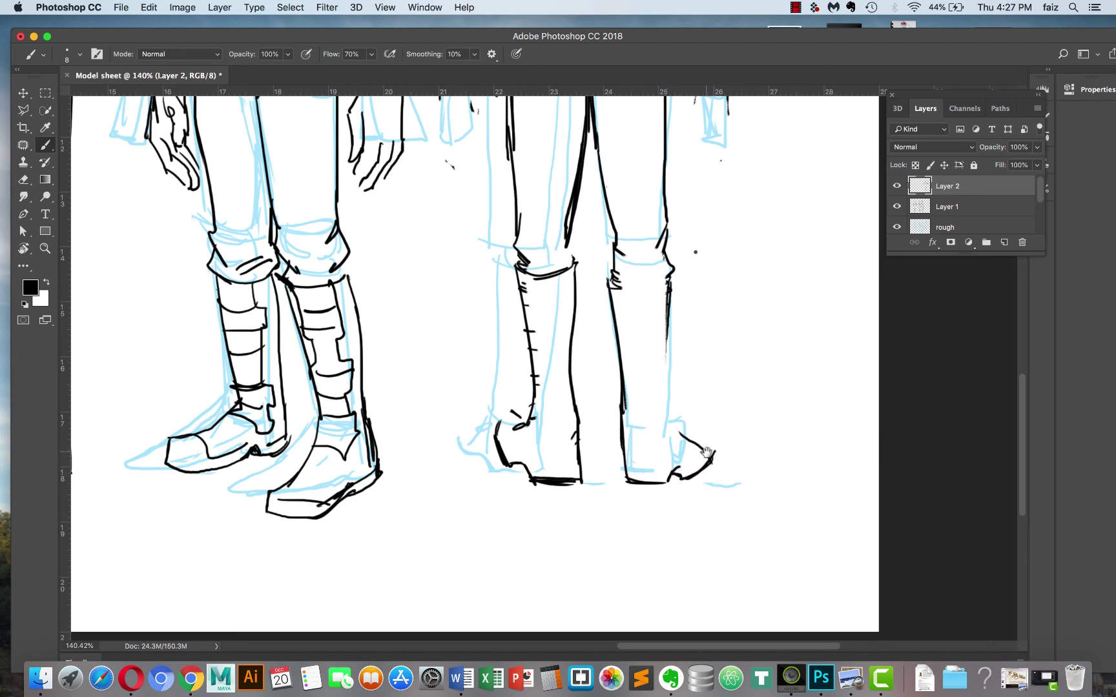
mouse_move(672, 283)
mouse_down()
mouse_move(665, 437)
mouse_move(699, 433)
mouse_move(671, 441)
mouse_move(694, 433)
mouse_move(702, 455)
mouse_move(683, 440)
mouse_up()
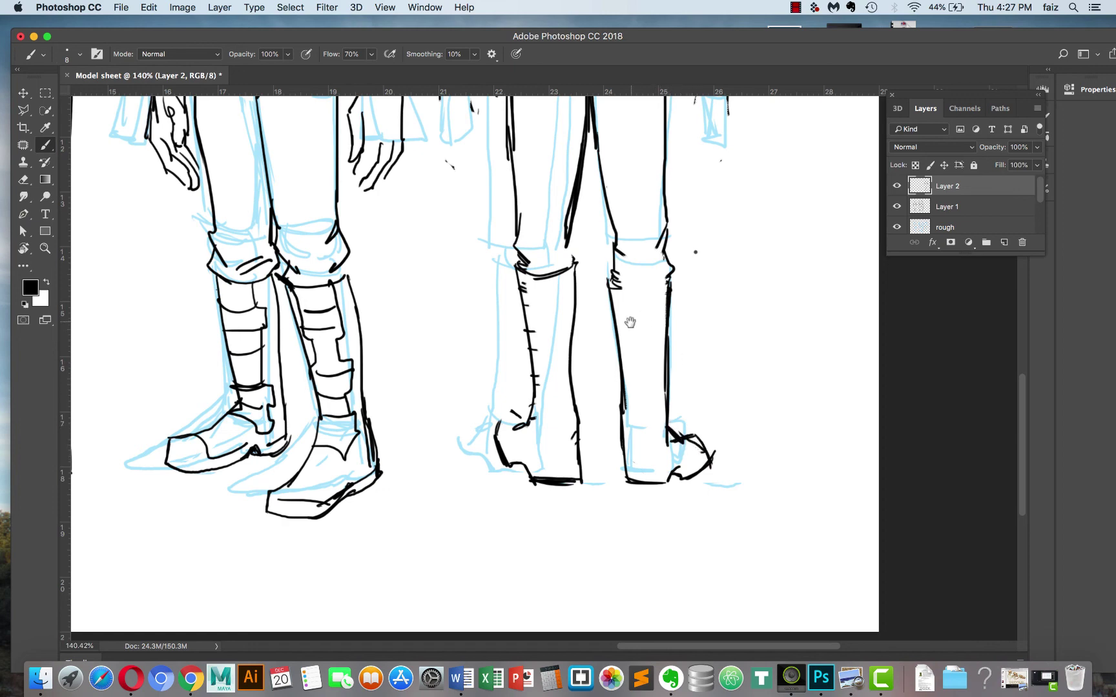
scroll(630, 322, down, 5)
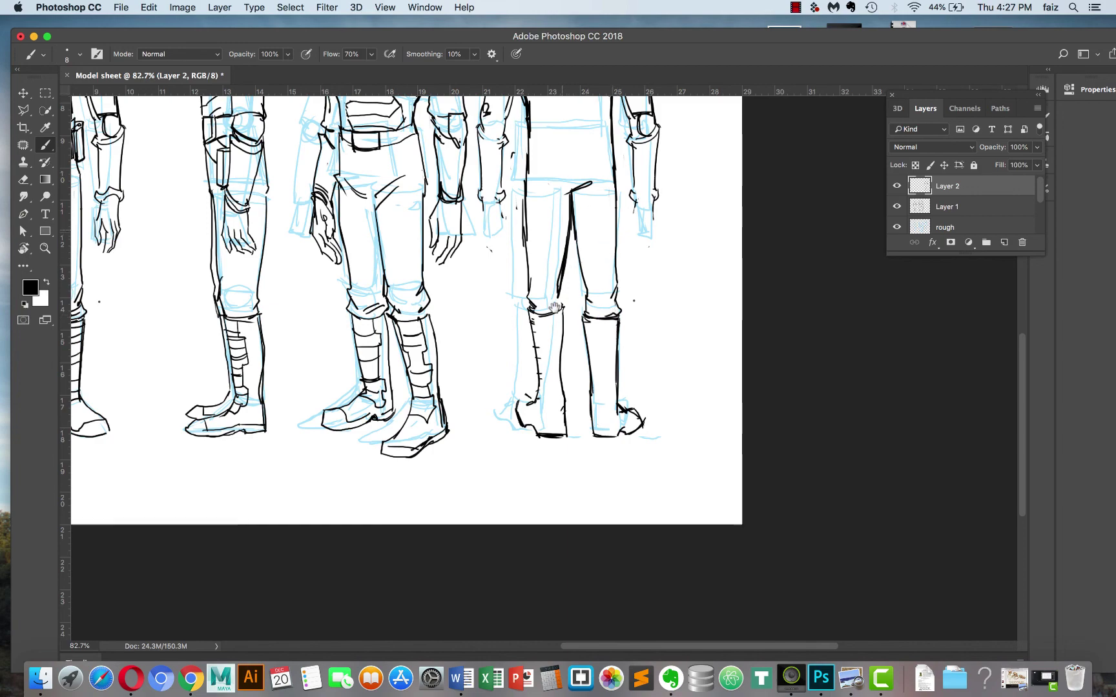
Zoom to about 192% and ink the back figure's wrist cuff and an elbow stroke.
scroll(554, 307, up, 5)
scroll(541, 339, left, 5)
scroll(541, 339, up, 3)
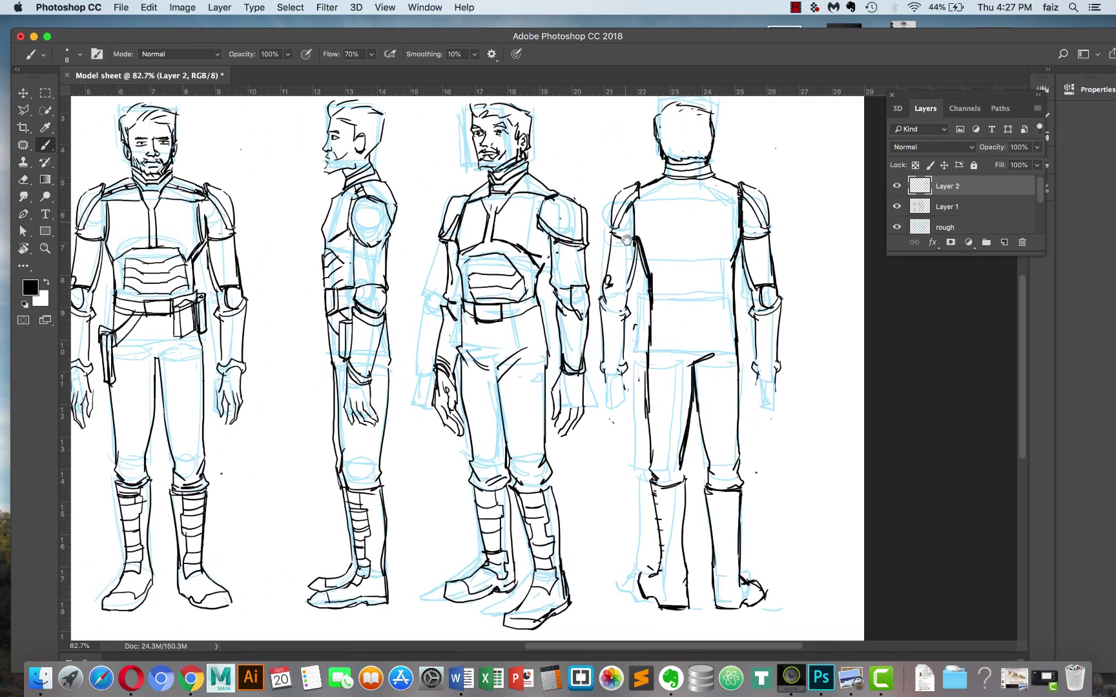
scroll(627, 286, down, 3)
scroll(627, 286, right, 1)
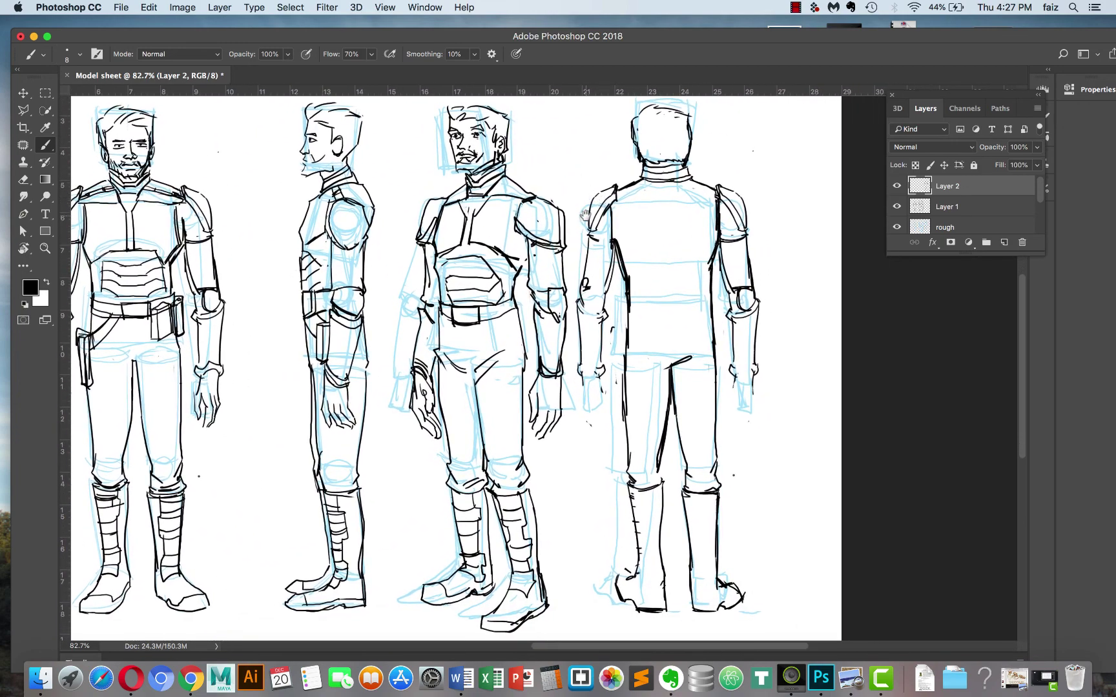
scroll(656, 253, up, 4)
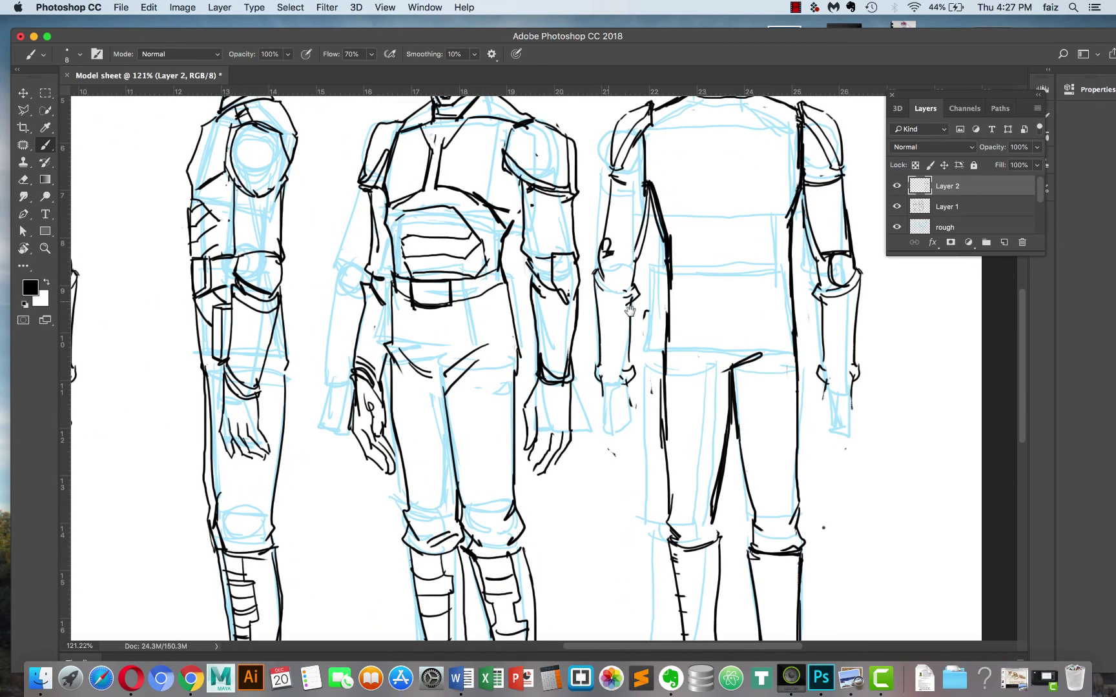
scroll(611, 385, up, 3)
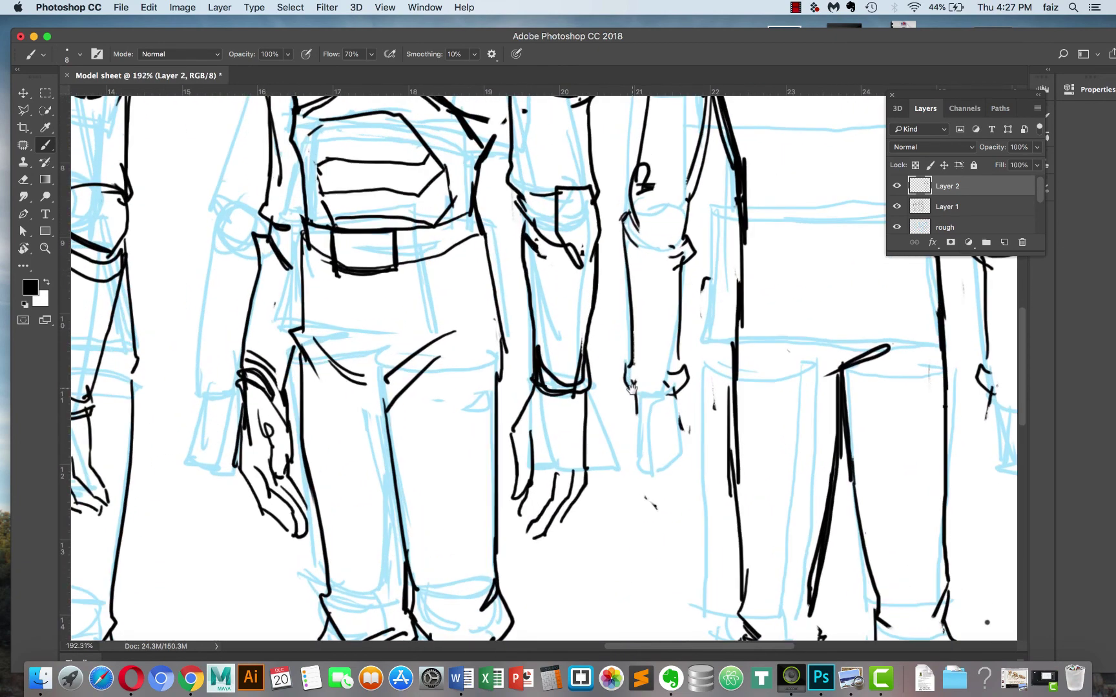
mouse_move(625, 382)
mouse_down()
mouse_move(671, 390)
mouse_move(638, 382)
mouse_move(685, 367)
mouse_move(624, 368)
mouse_up()
mouse_move(621, 213)
mouse_down()
mouse_move(659, 244)
mouse_move(538, 296)
mouse_up()
scroll(537, 296, down, 5)
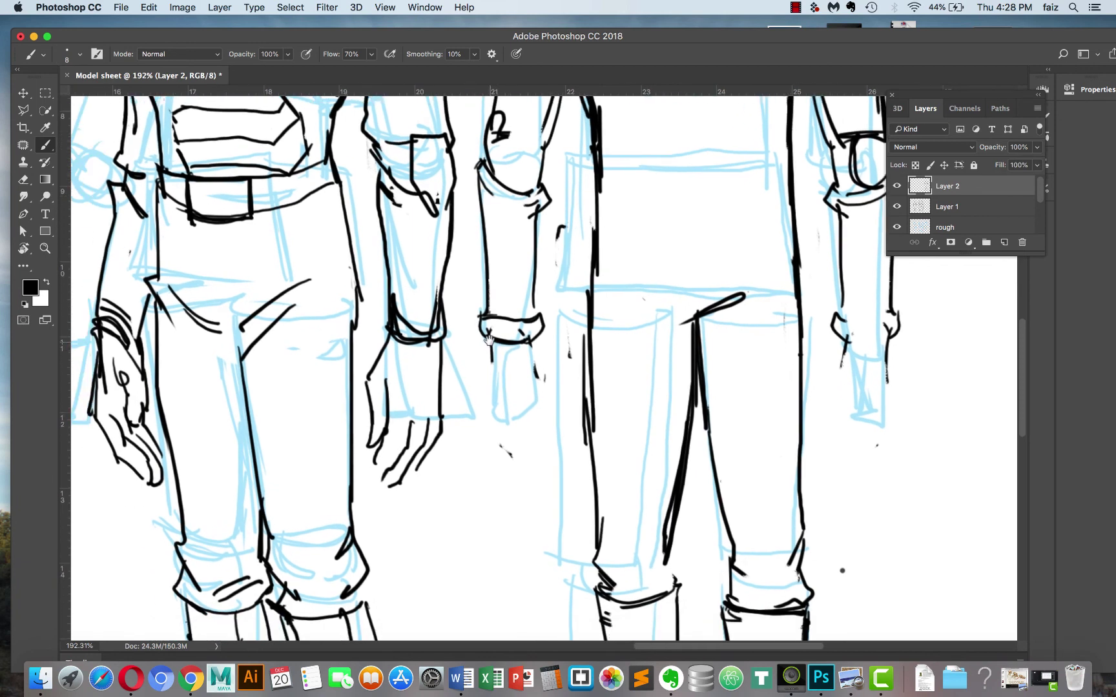
Ink that hand's edges, three fingers and outer wrist below the cuff.
drag(489, 339, 490, 388)
drag(520, 349, 503, 391)
mouse_move(533, 342)
mouse_down()
mouse_move(554, 403)
mouse_move(549, 431)
mouse_up()
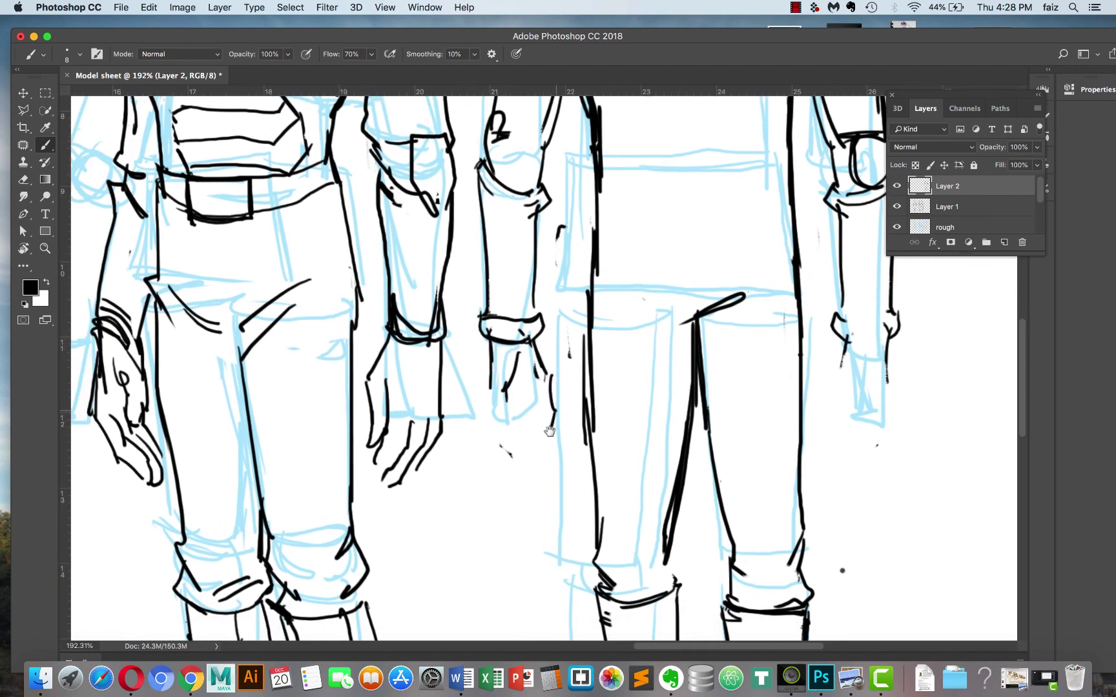
drag(534, 383, 547, 426)
mouse_move(490, 389)
mouse_down()
mouse_move(506, 456)
mouse_move(533, 481)
mouse_up()
drag(509, 432, 542, 475)
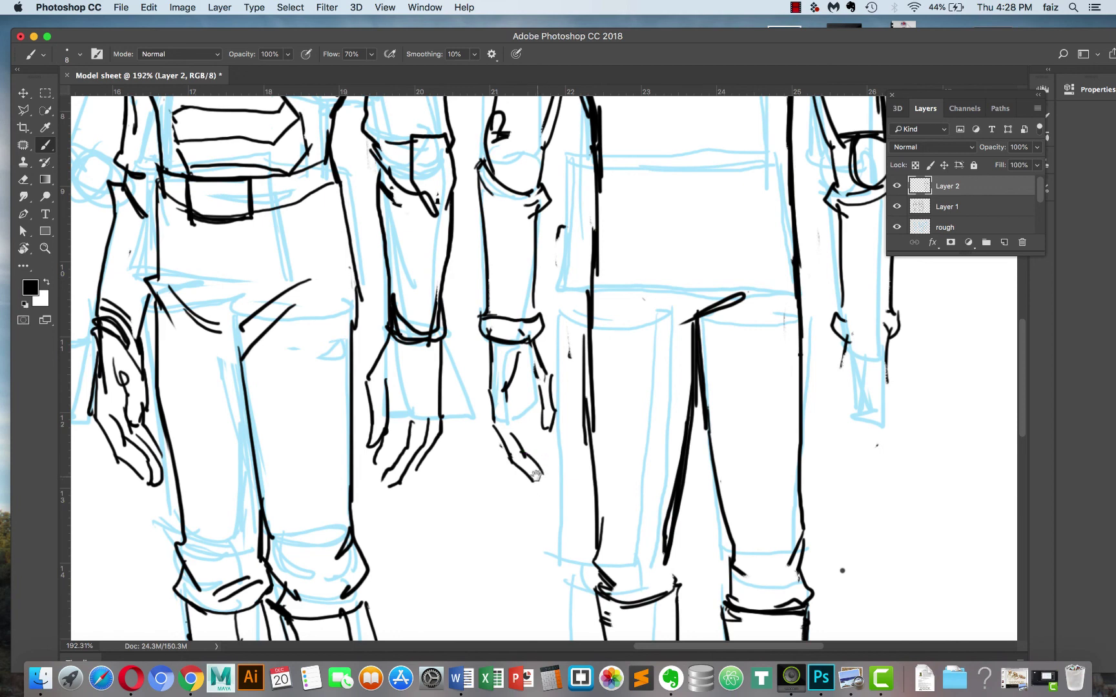
mouse_move(524, 428)
mouse_down()
mouse_move(563, 476)
mouse_move(552, 448)
mouse_move(565, 465)
mouse_up()
drag(536, 411, 547, 386)
Ink the other arm's sleeve cuff, hand edge, fingers and wrist.
drag(563, 245, 392, 233)
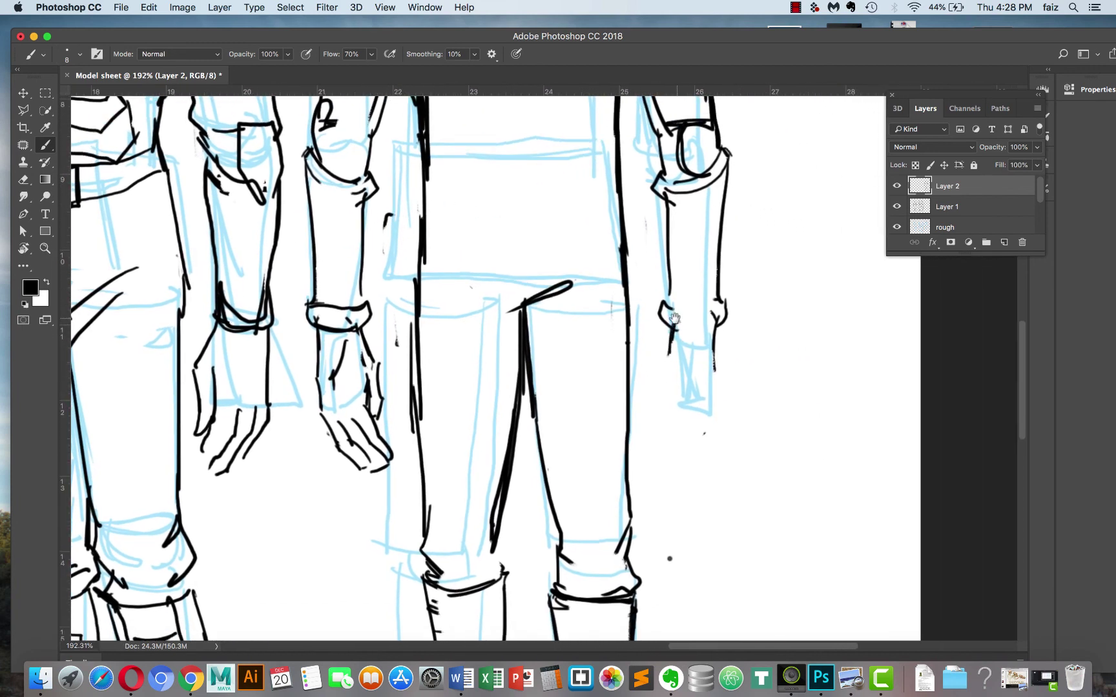
mouse_move(665, 323)
mouse_down()
mouse_move(716, 327)
mouse_move(717, 404)
mouse_up()
mouse_move(684, 342)
mouse_down()
mouse_move(710, 435)
mouse_move(692, 464)
mouse_up()
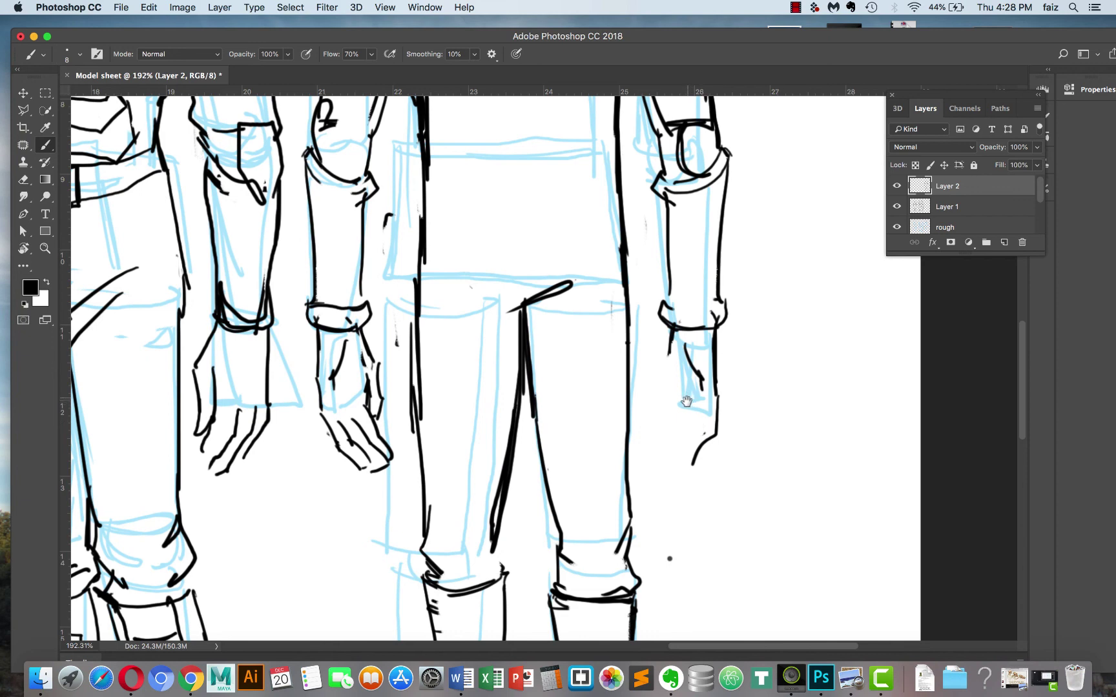
drag(685, 399, 669, 456)
mouse_move(703, 409)
mouse_down()
mouse_move(685, 454)
mouse_move(688, 438)
mouse_move(680, 464)
mouse_up()
drag(676, 388, 665, 458)
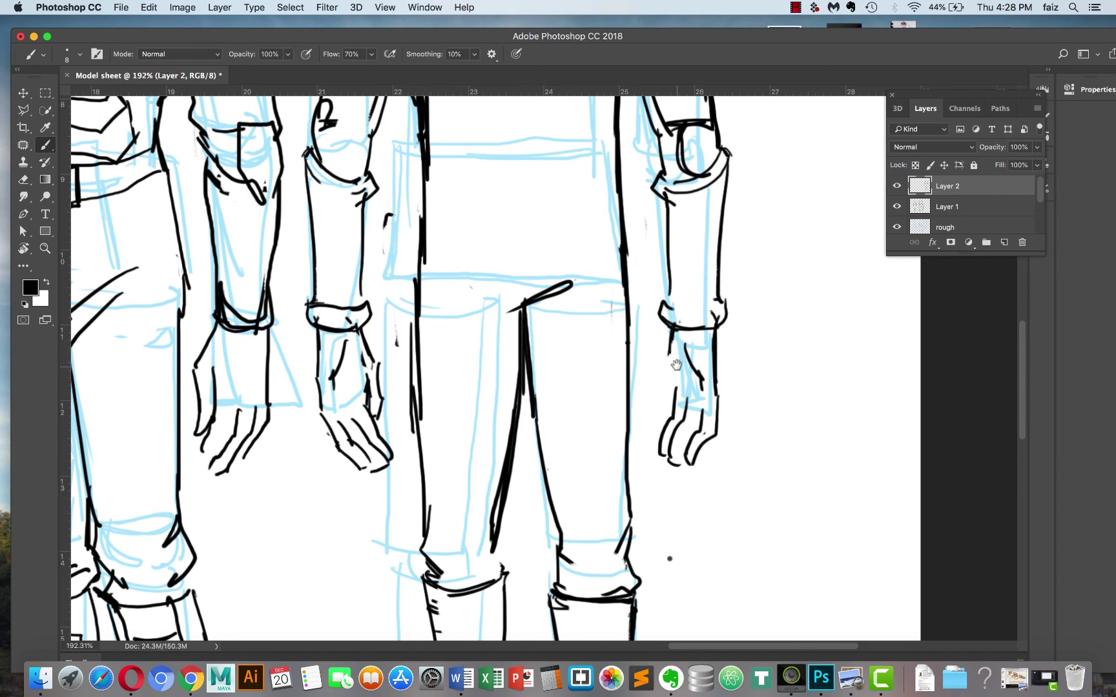
mouse_move(667, 326)
mouse_down()
mouse_move(650, 412)
mouse_move(672, 386)
mouse_up()
scroll(701, 391, down, 6)
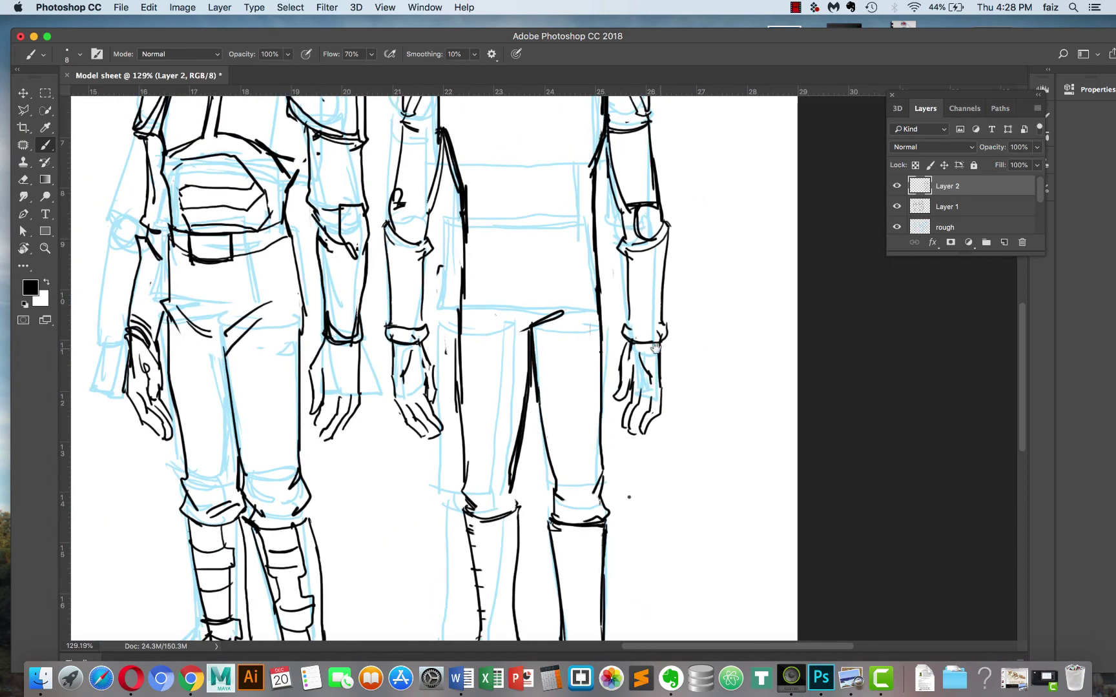
scroll(649, 343, down, 3)
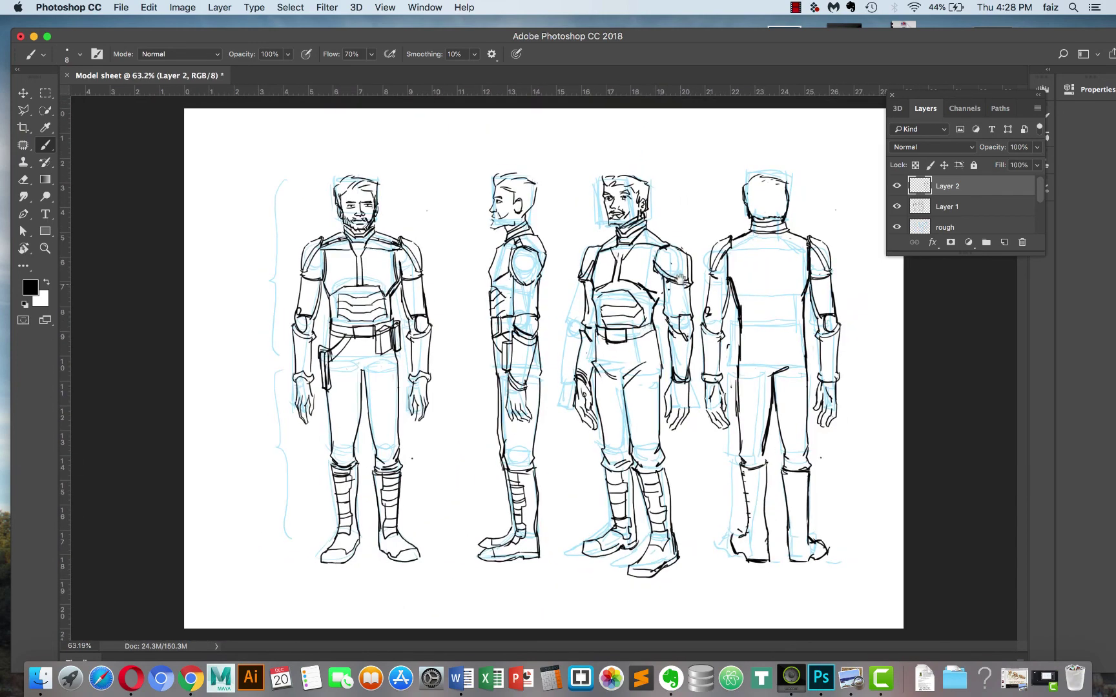
Hide the blue rough sketch, toggle Layer 1 to check the back view, and view at actual size.
click(796, 8)
click(837, 36)
drag(979, 93, 1005, 60)
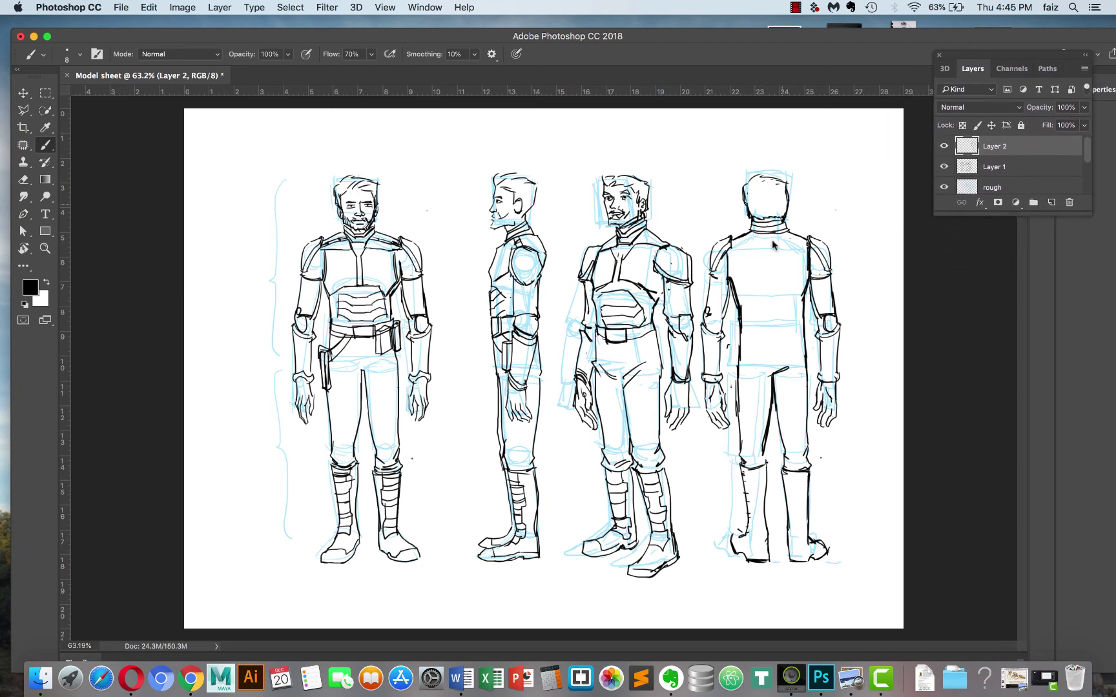
click(944, 187)
click(942, 170)
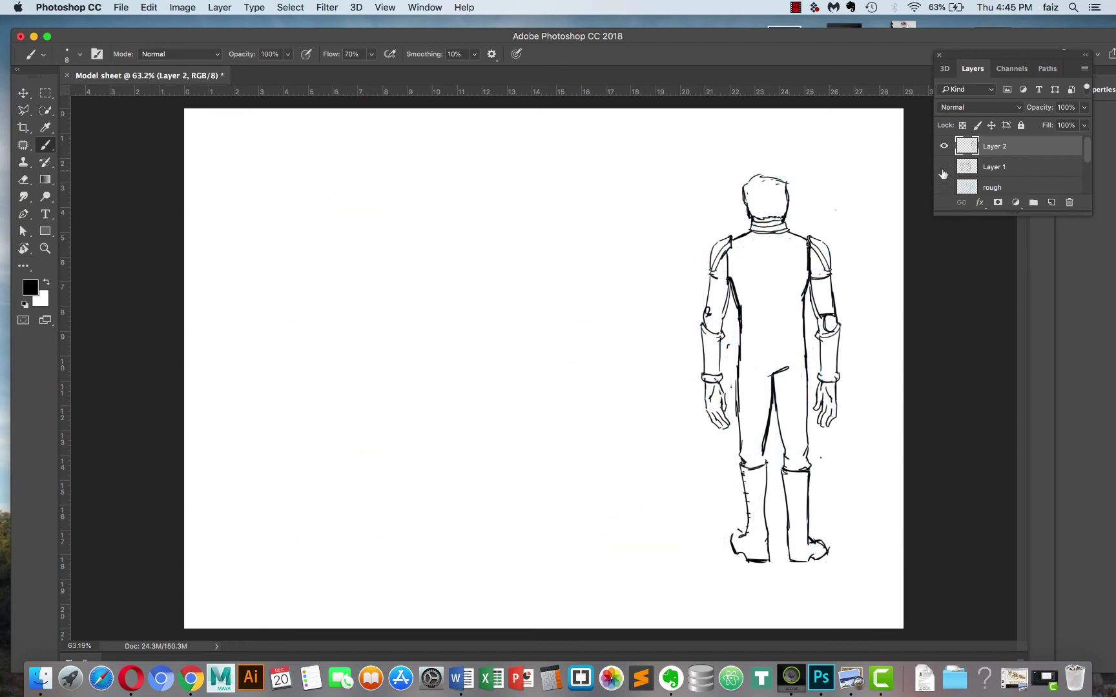
click(944, 169)
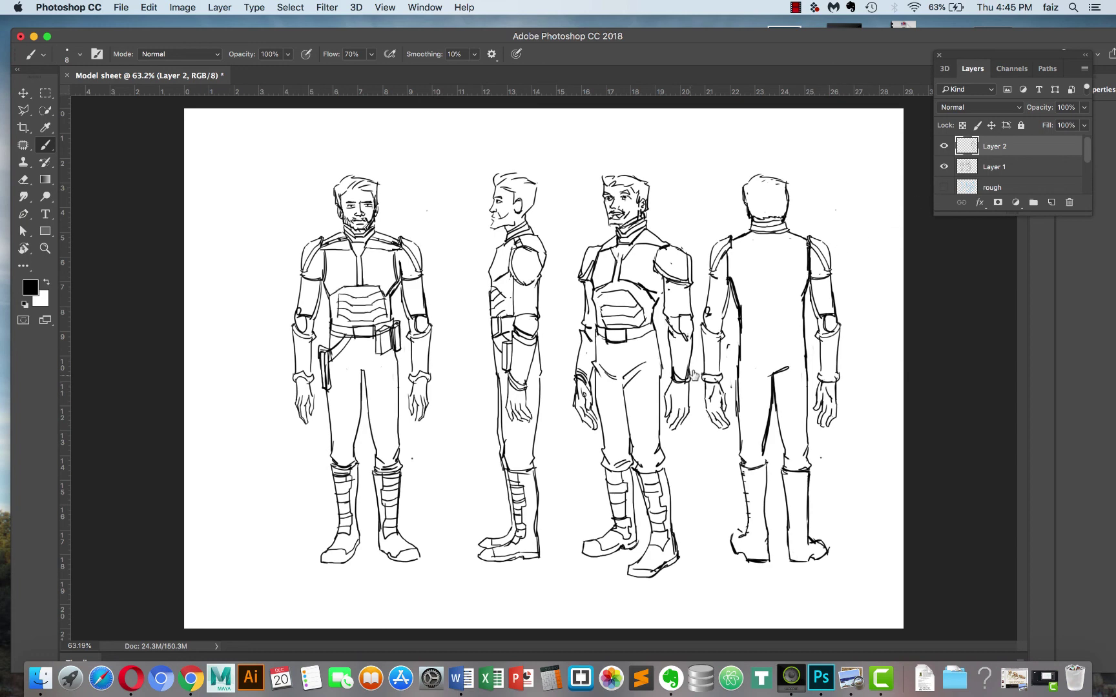
key(super+1)
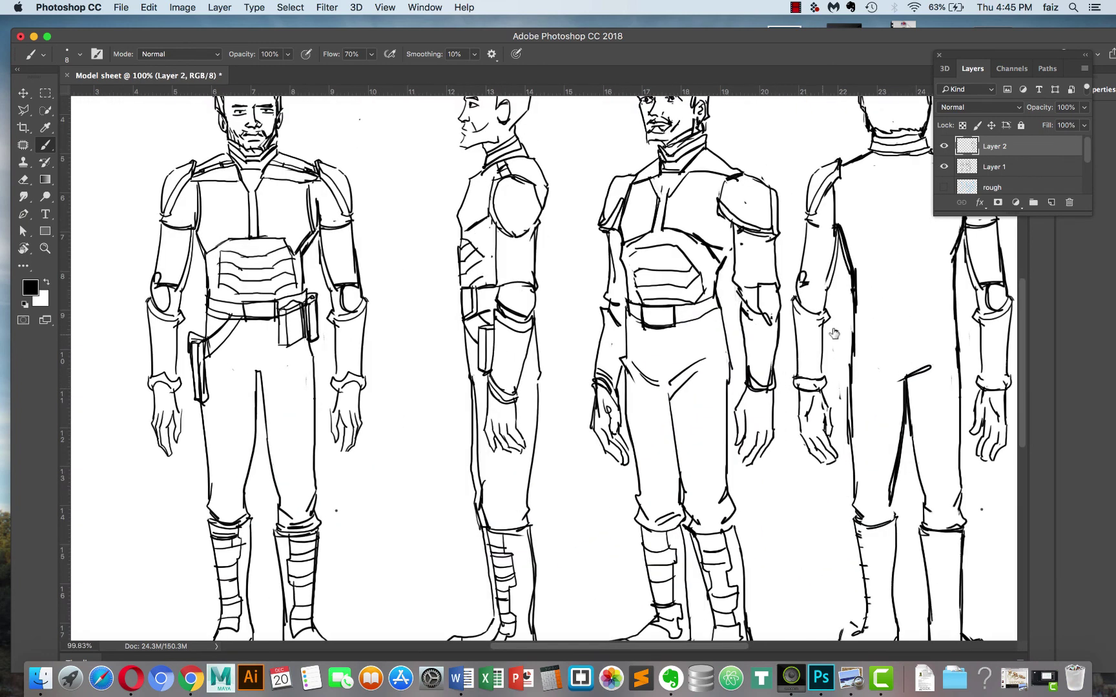
Merge Layer 2 and Layer 1 into one ink layer and select the Eraser.
shift+click(996, 168)
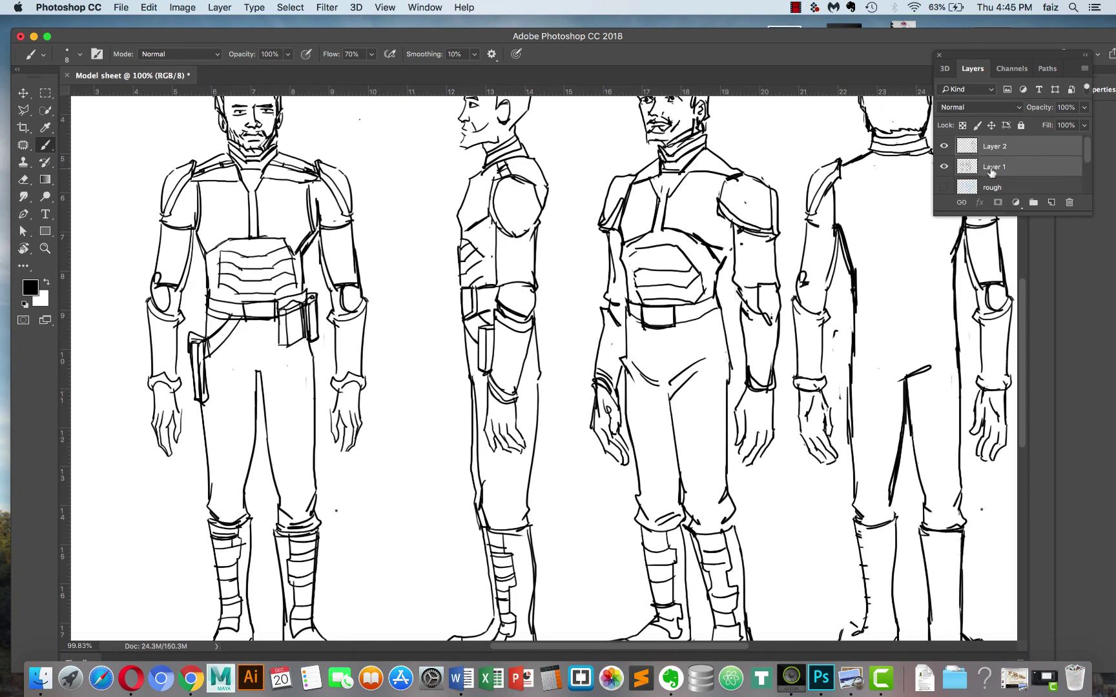
right_click(992, 172)
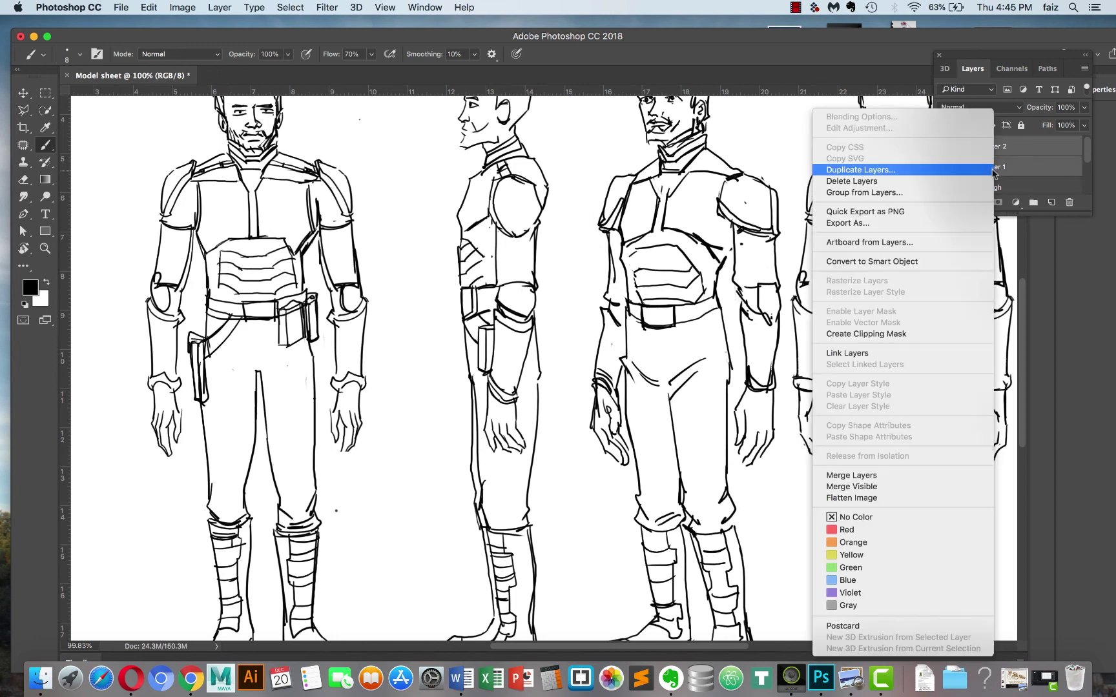
click(884, 475)
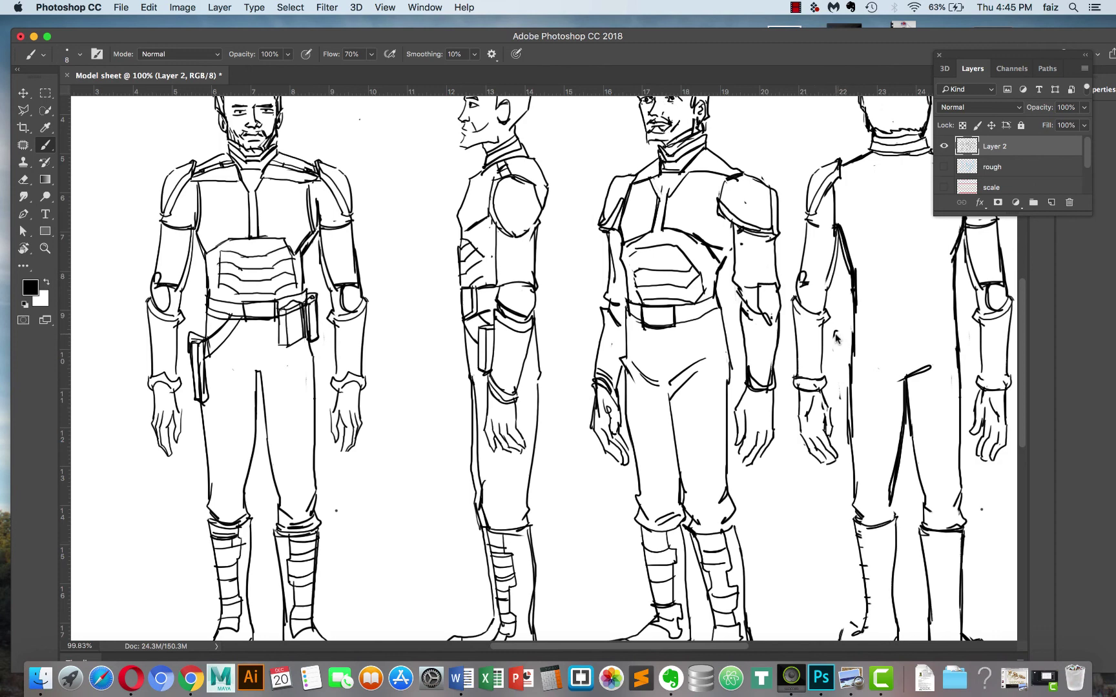
key(e)
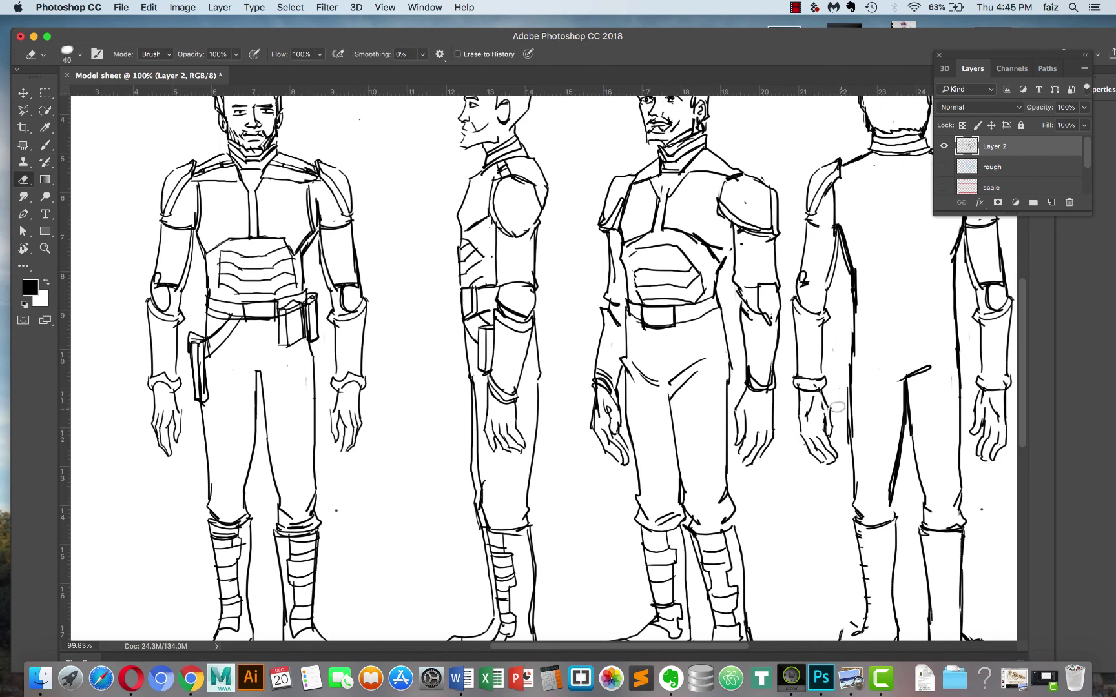
Shrink the back-view figure's right-side hand and shift it up against the arm.
drag(783, 379, 627, 442)
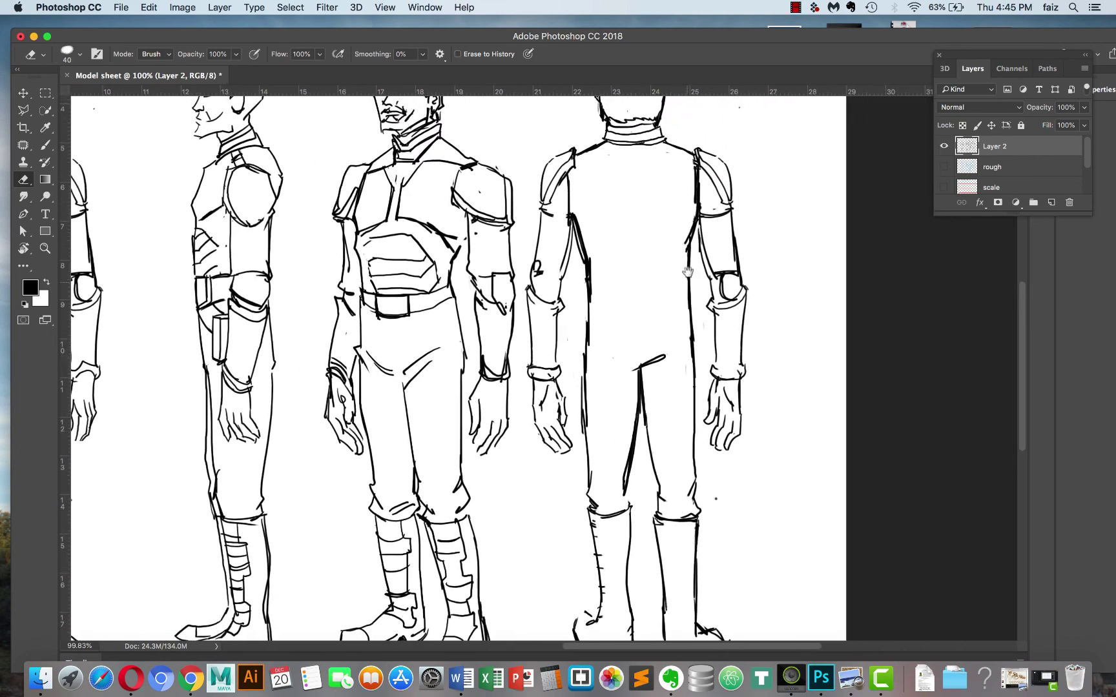
scroll(736, 433, up, 3)
drag(741, 391, 636, 324)
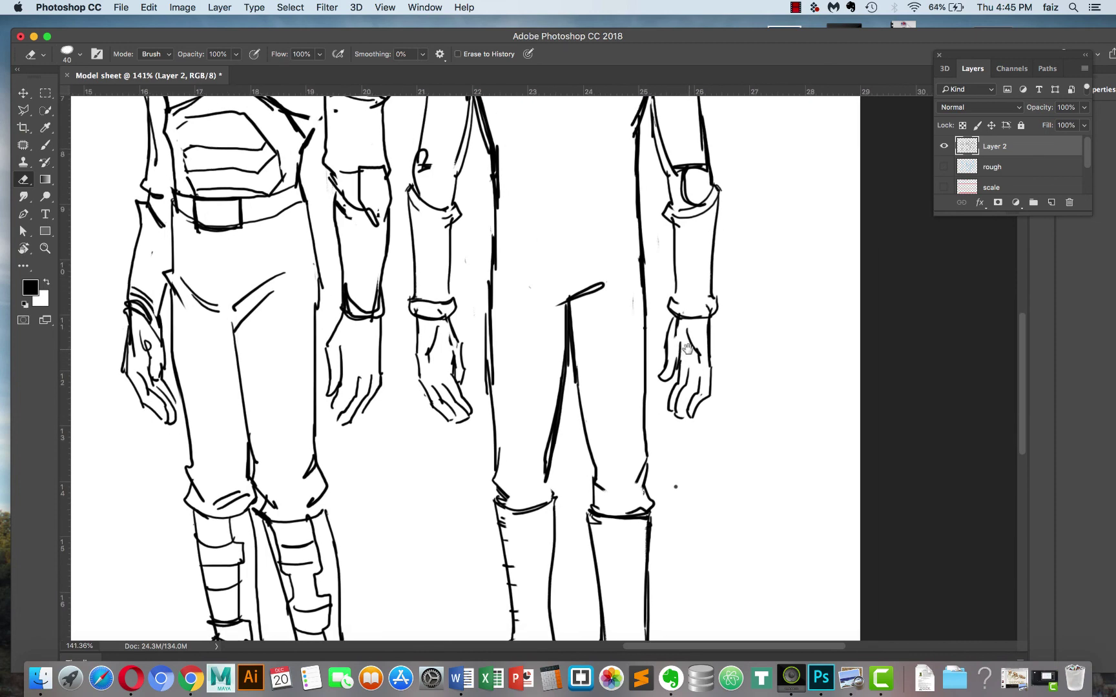
click(46, 93)
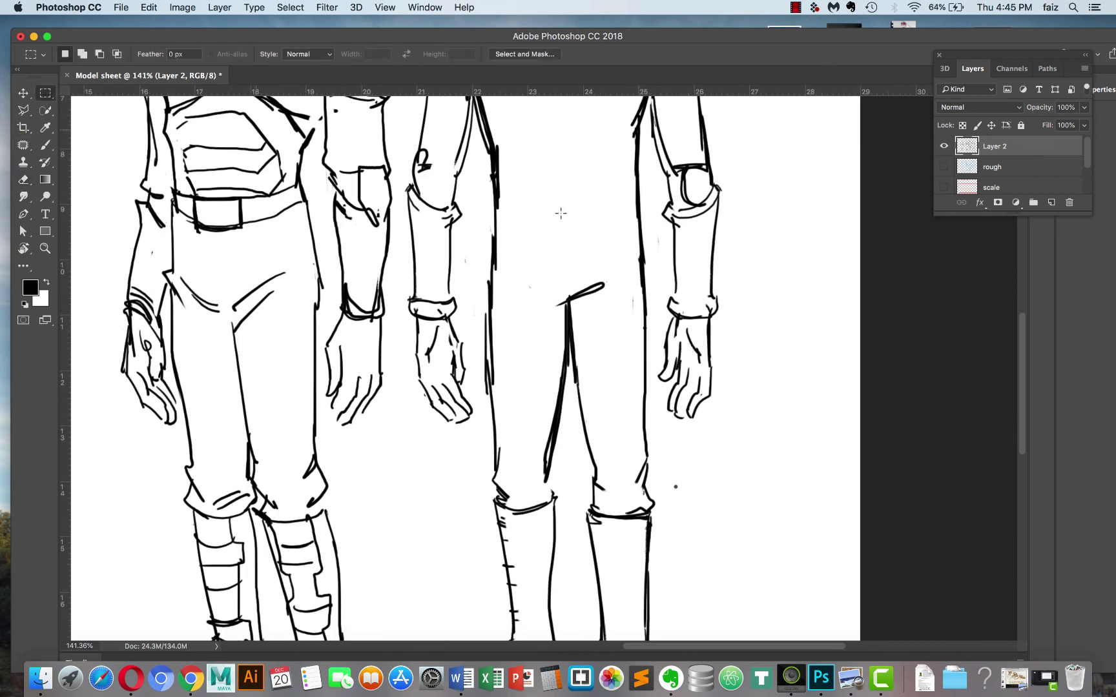
drag(725, 438, 654, 301)
key(super+t)
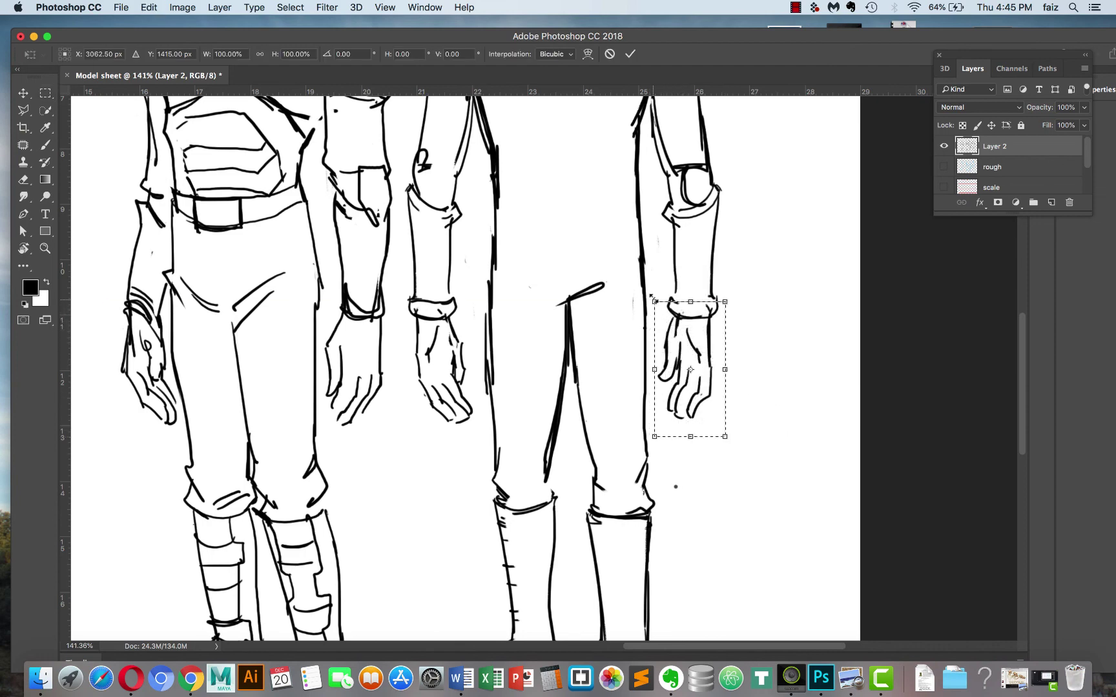
drag(654, 302, 696, 303)
drag(718, 397, 724, 405)
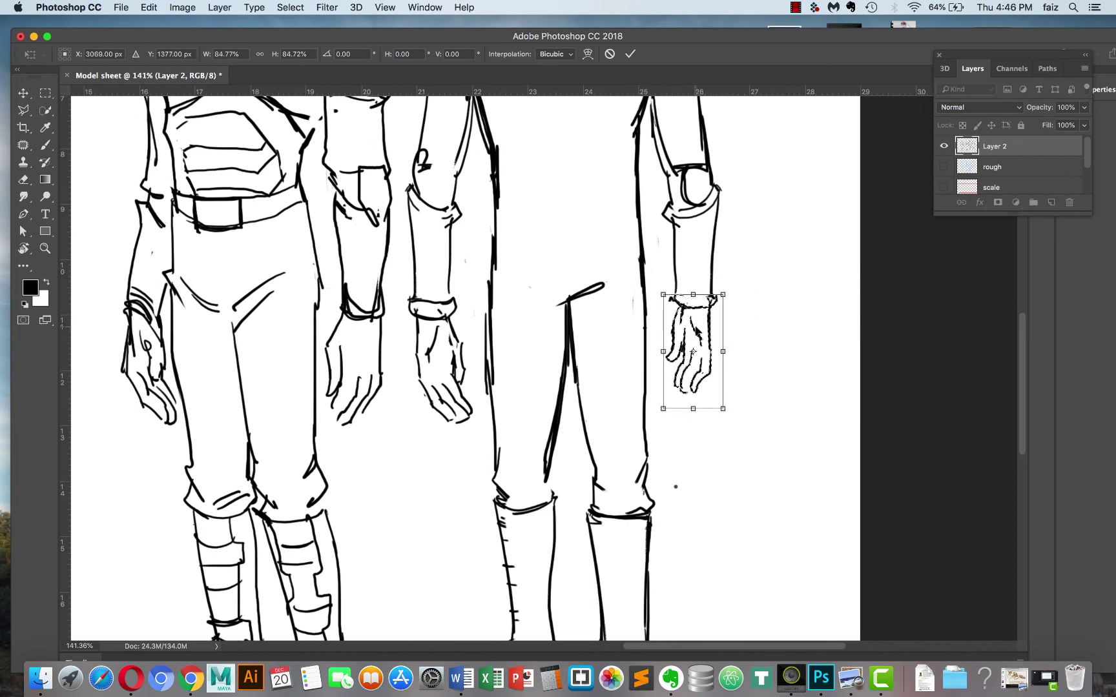
key(Return)
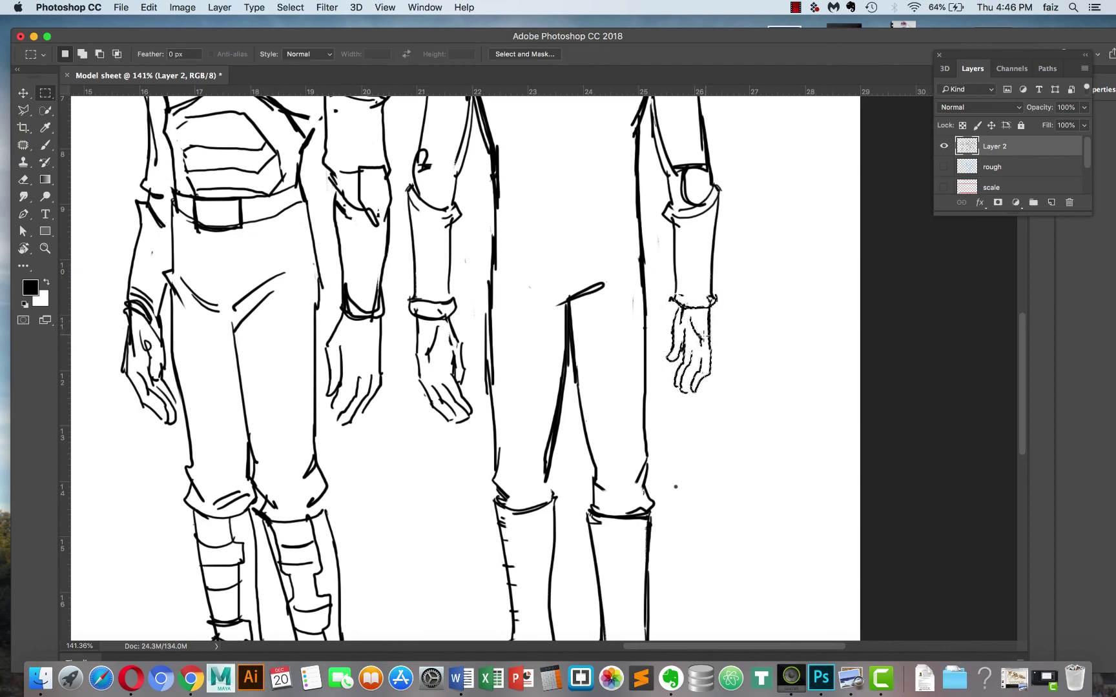
Make the back-view figure's other hand narrower and shorter to sit under its wrist cuff.
scroll(710, 332, down, 2)
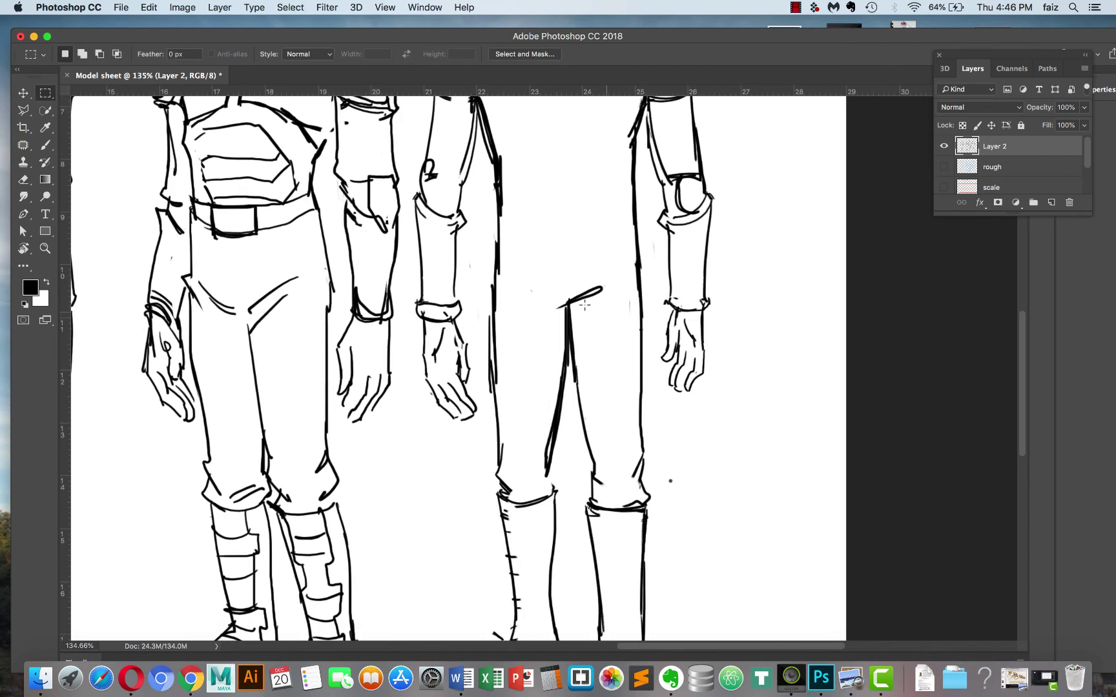
drag(410, 298, 485, 432)
key(super+t)
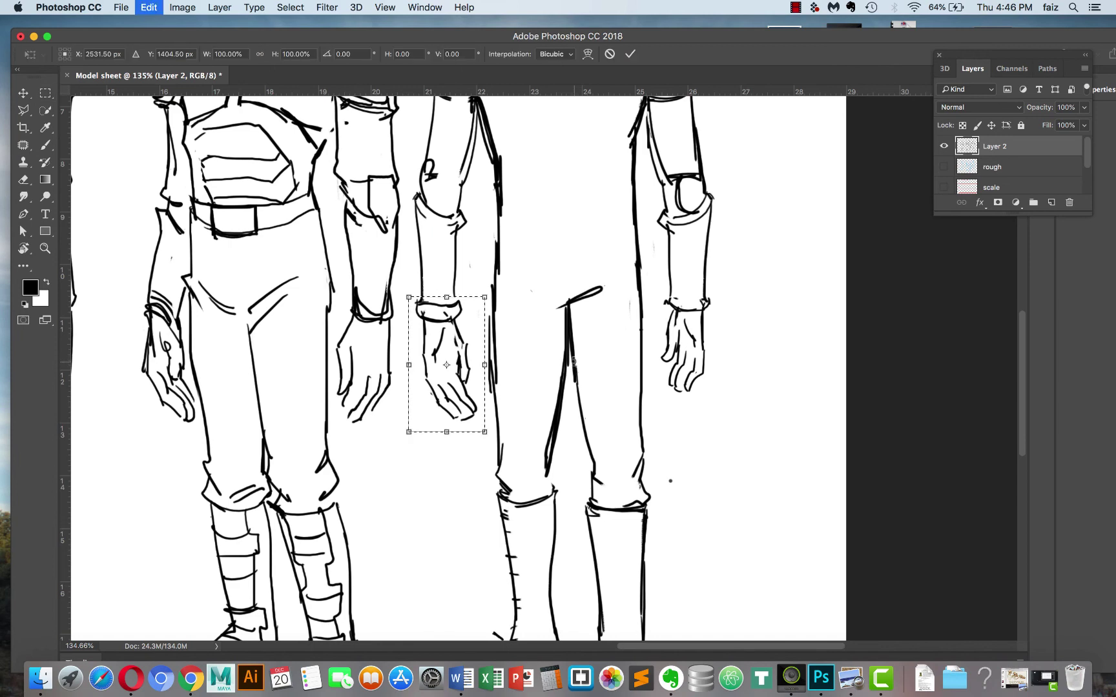
drag(485, 431, 476, 401)
key(Return)
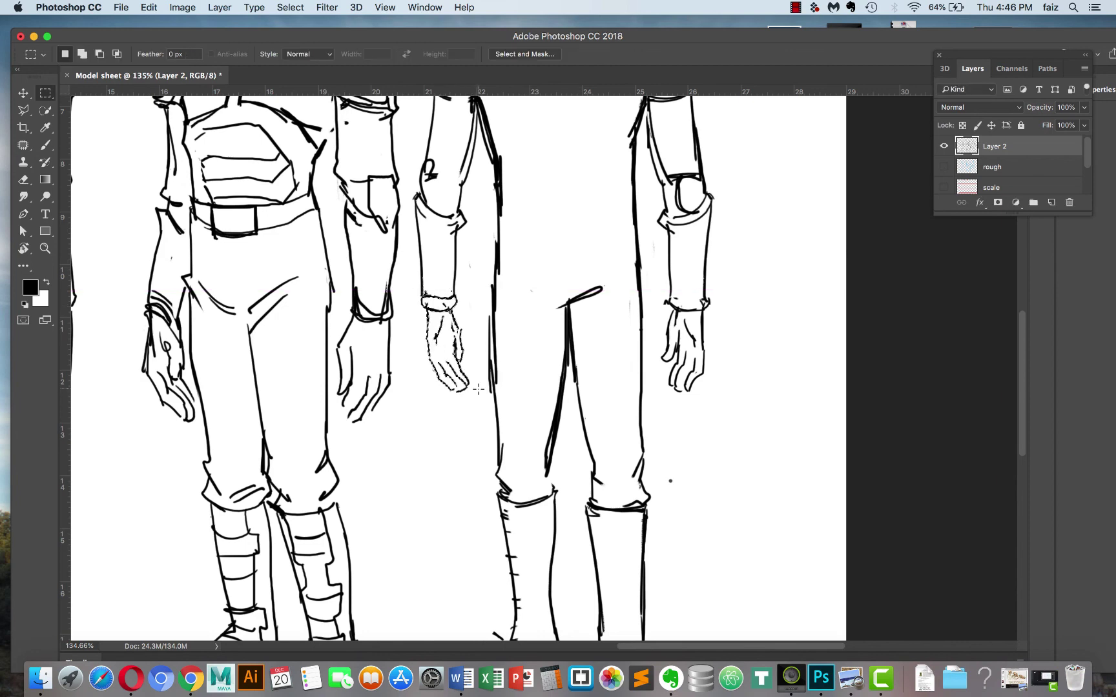
key(super+d)
scroll(492, 301, down, 5)
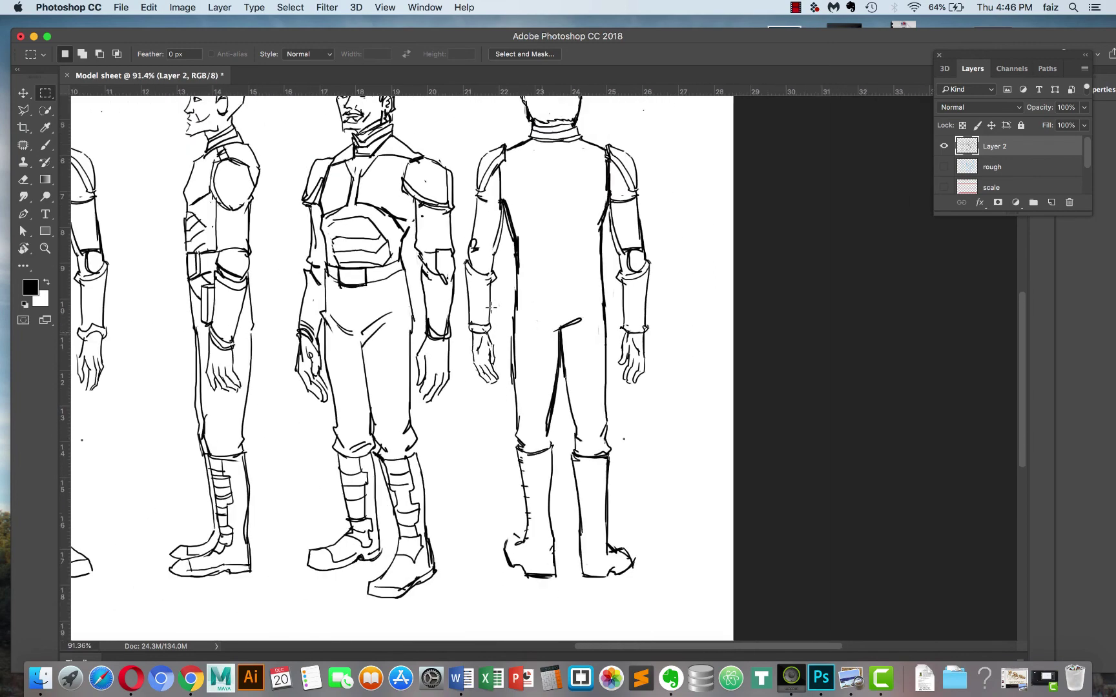
Resize the three-quarter figure's right-side hand to about 90% and nudge it onto the wrist.
scroll(433, 340, up, 3)
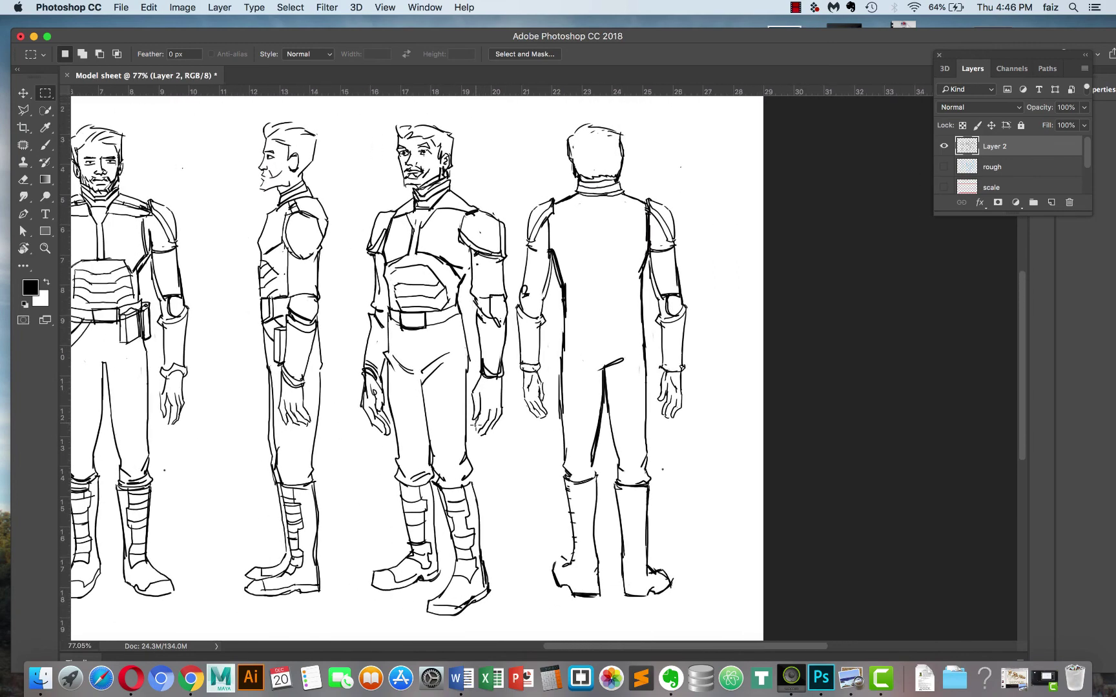
scroll(466, 397, up, 2)
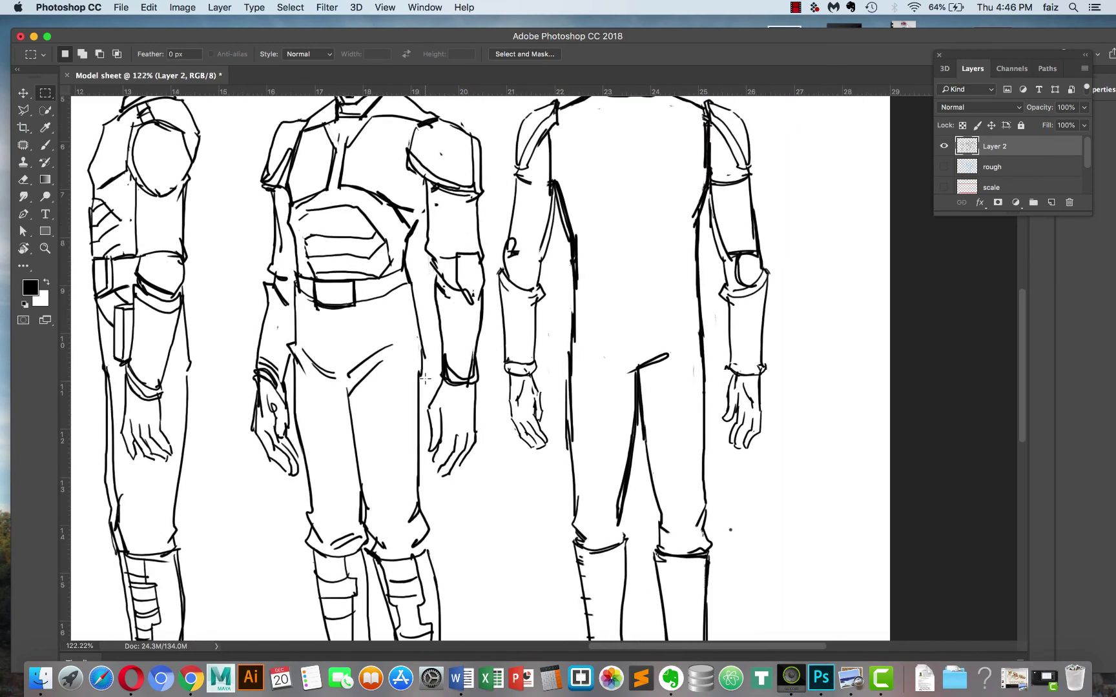
drag(440, 445, 469, 454)
key(ctrl+t)
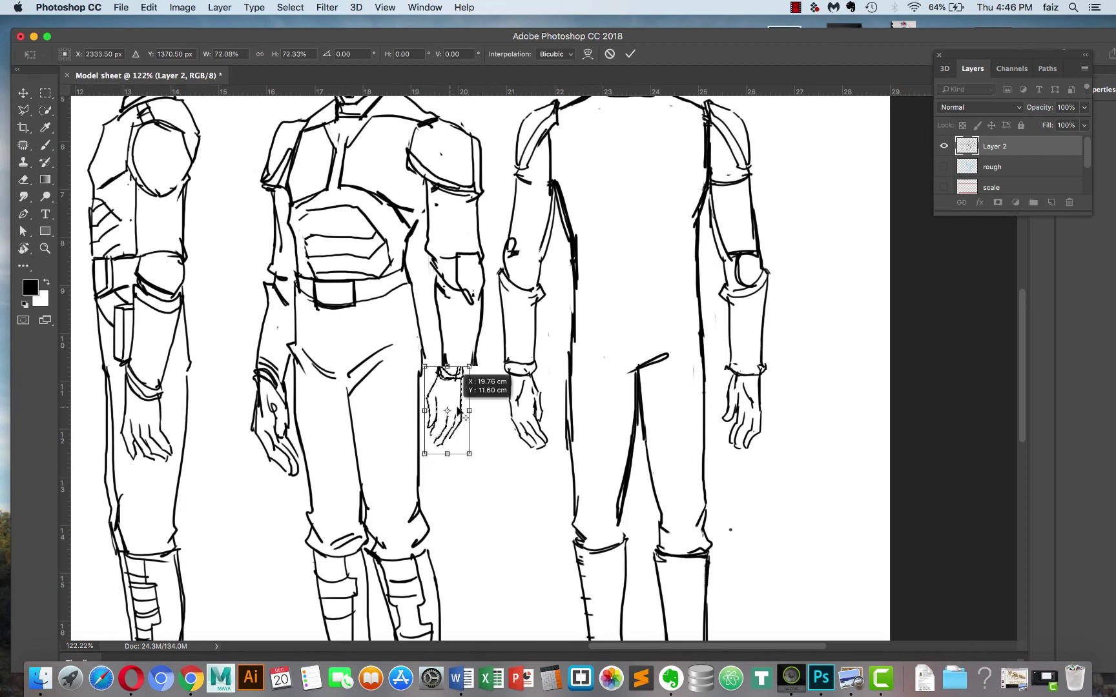
drag(461, 390, 451, 382)
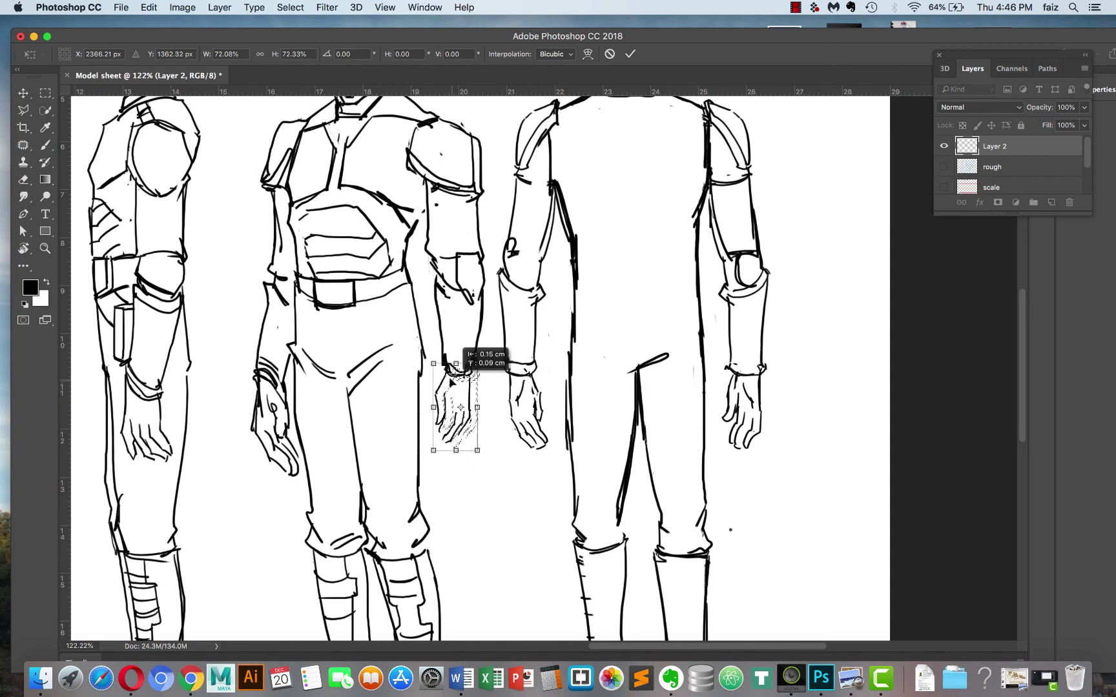
drag(475, 445, 488, 461)
drag(466, 372, 461, 371)
key(Return)
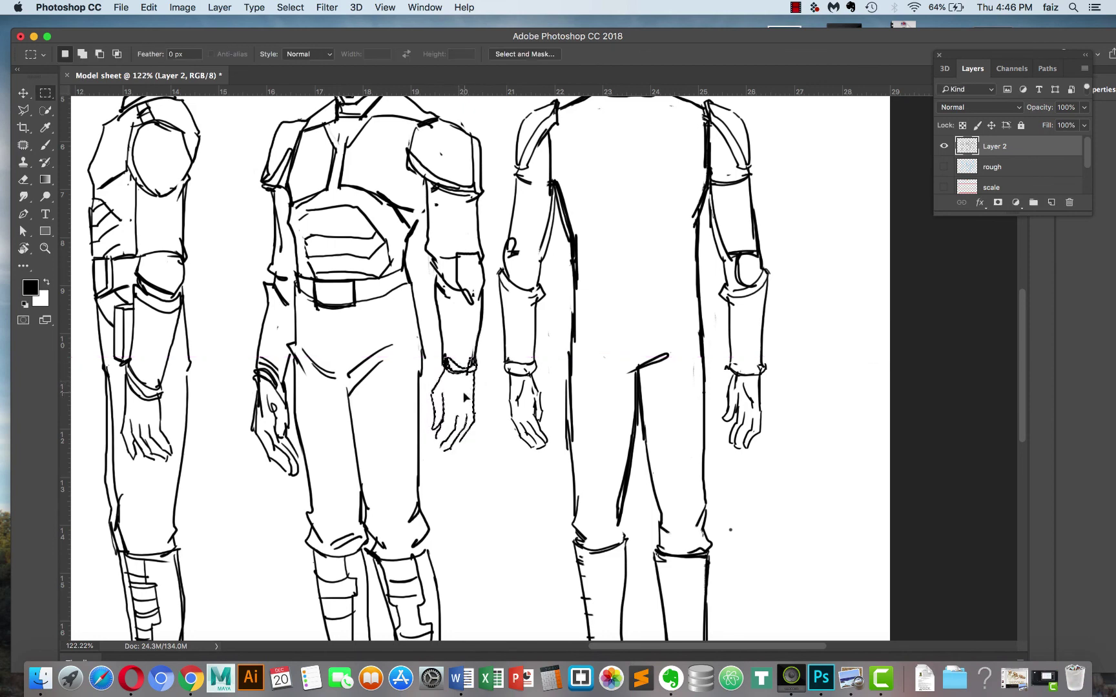
Shrink the three-quarter figure's left-side hand to about 86% and nudge it up into place.
drag(395, 335, 521, 333)
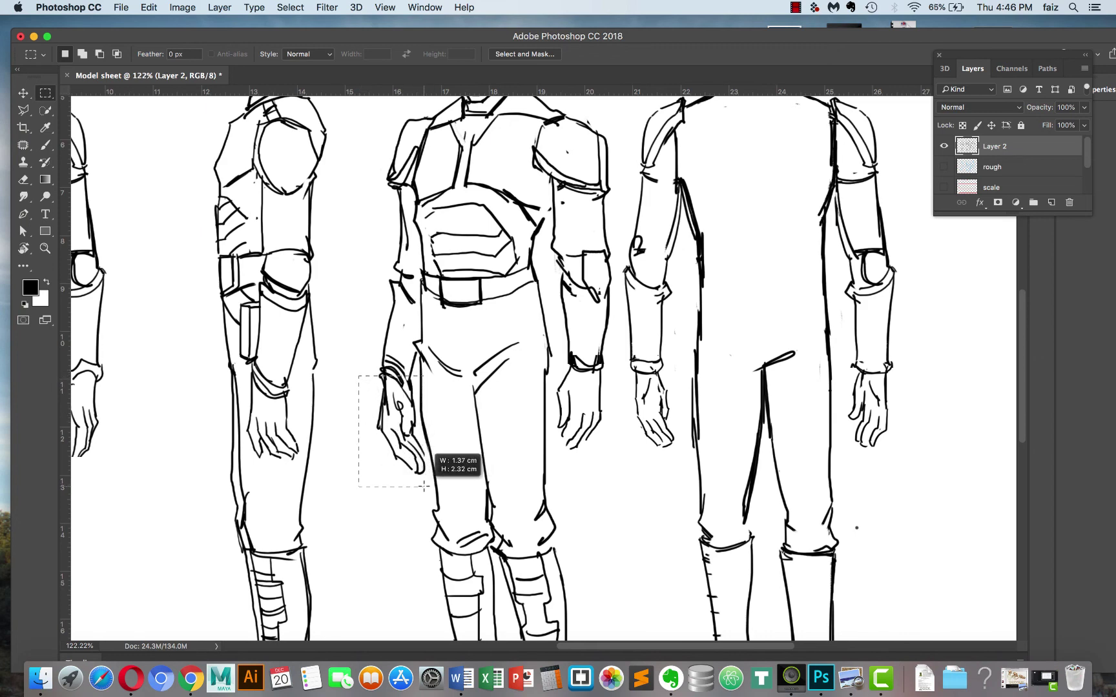
drag(423, 485, 427, 488)
key(super+t)
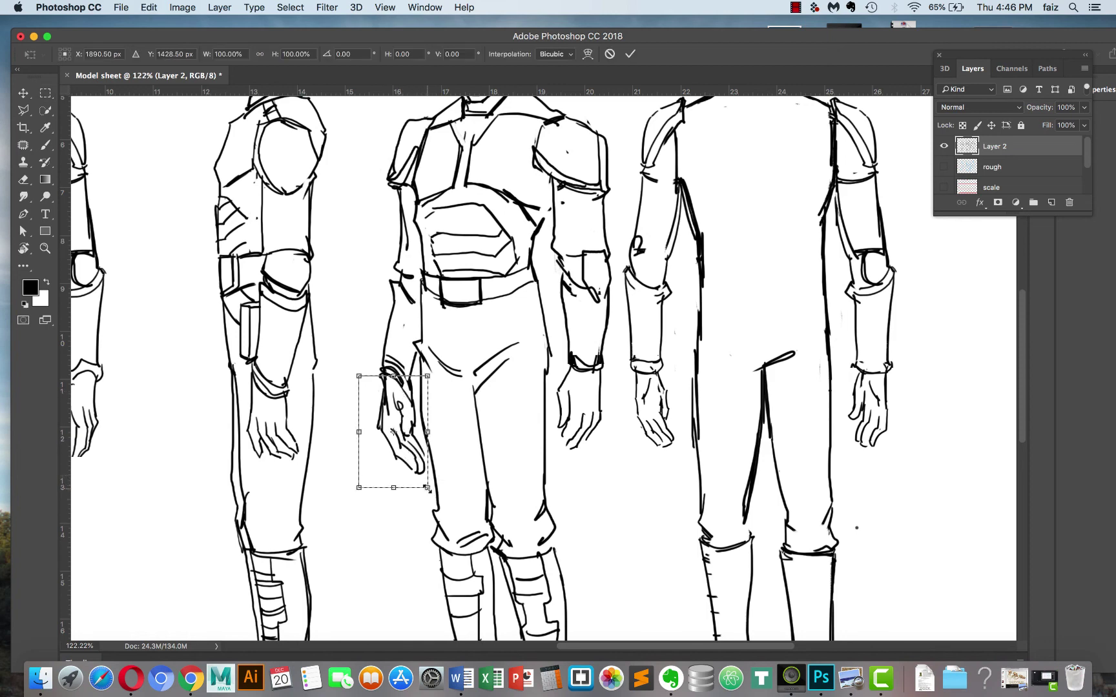
drag(424, 482, 421, 473)
drag(396, 390, 402, 391)
key(Return)
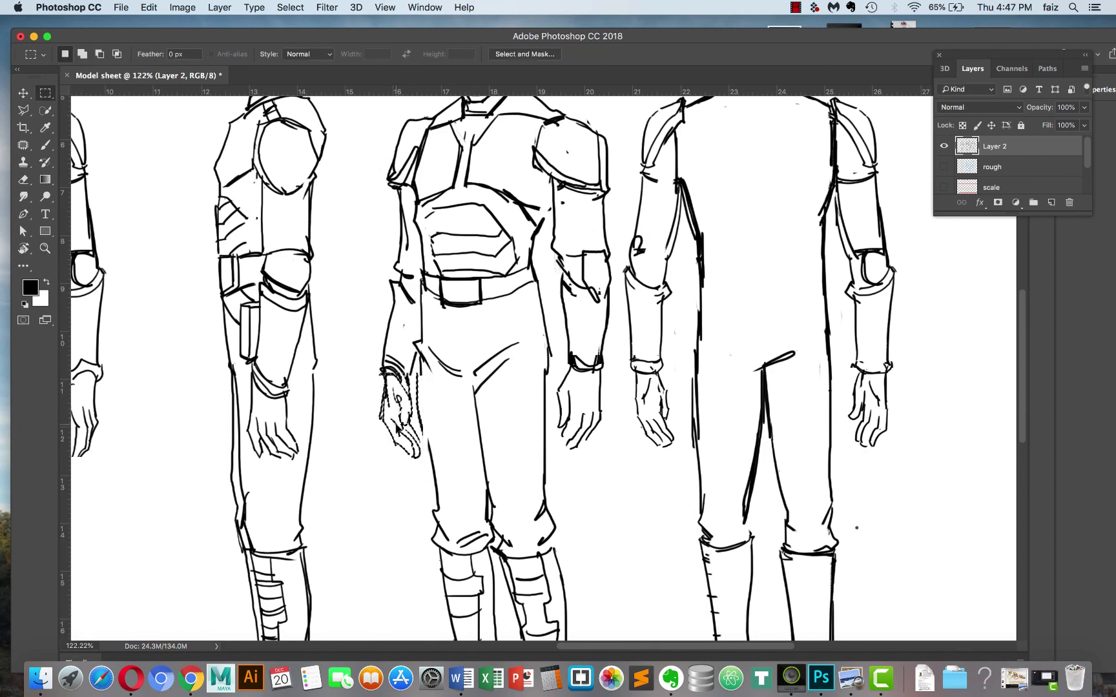
key(super+d)
drag(392, 317, 467, 272)
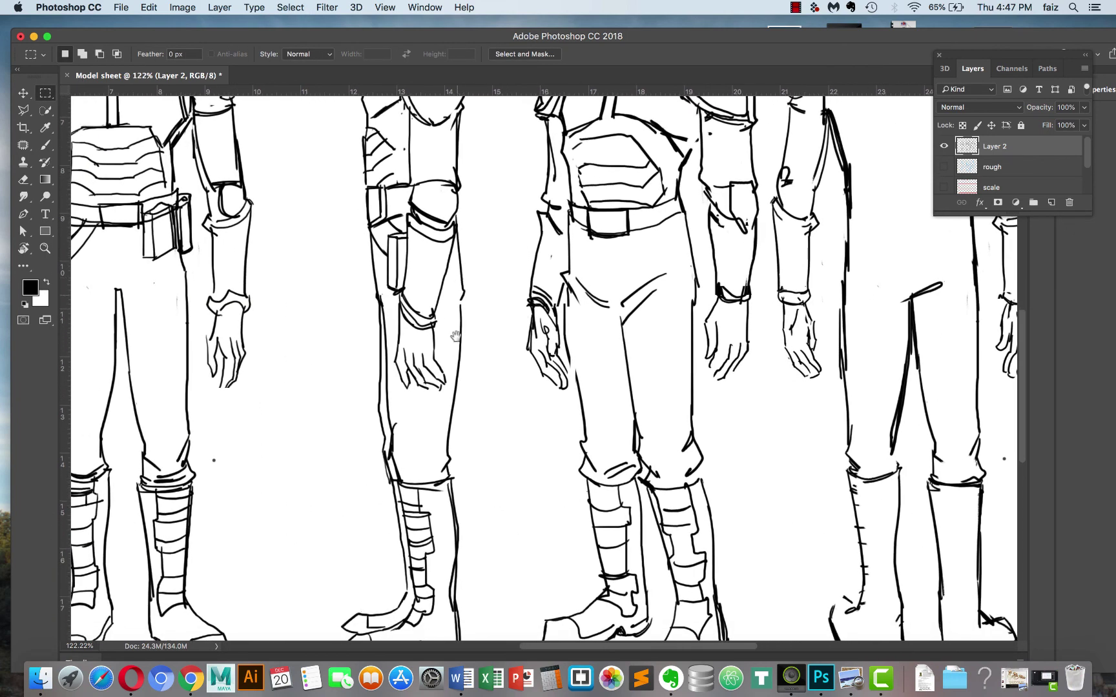
scroll(456, 336, up, 3)
scroll(421, 344, down, 2)
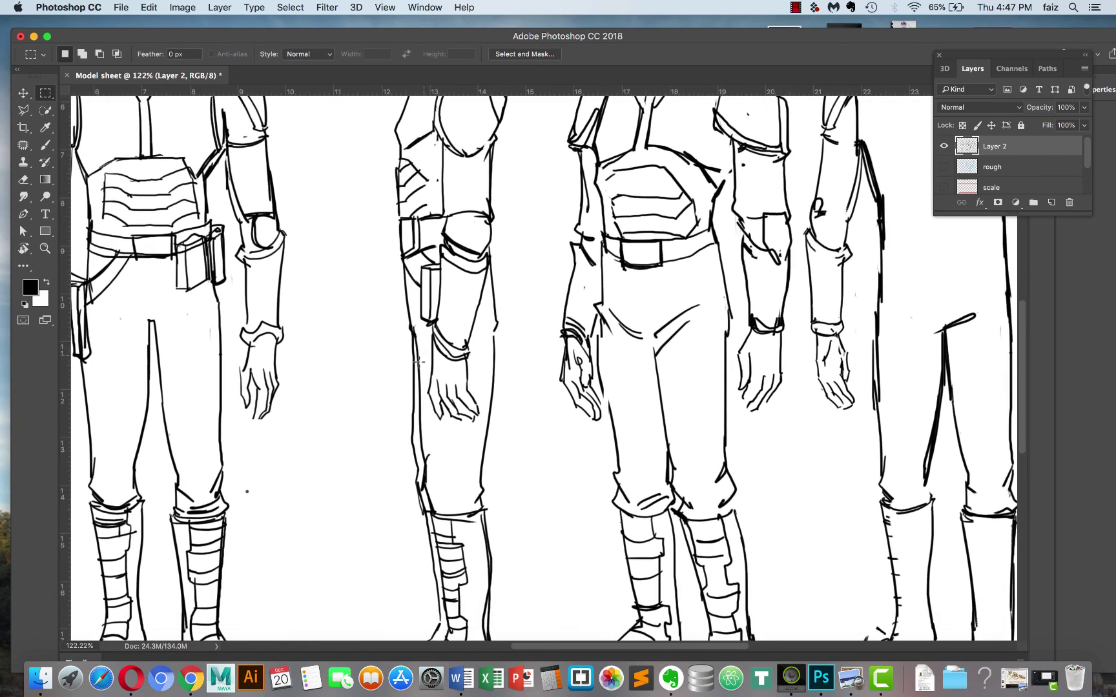
scroll(422, 363, down, 5)
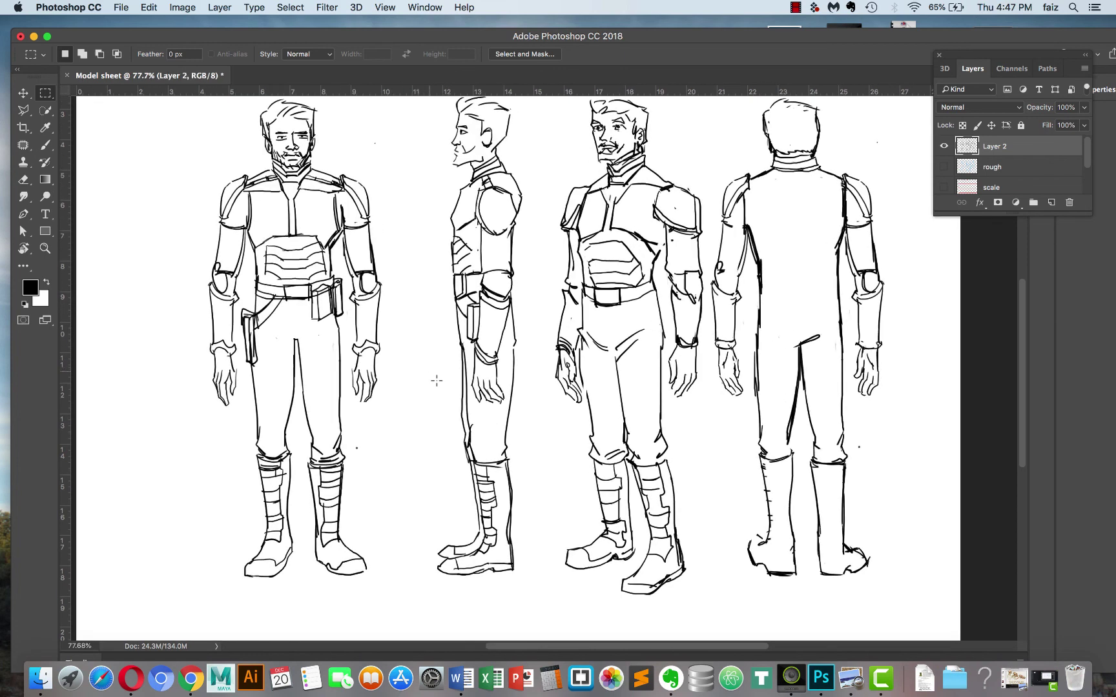
Shrink the side-view figure's hand to about 87% and move it slightly up and right.
scroll(458, 372, up, 5)
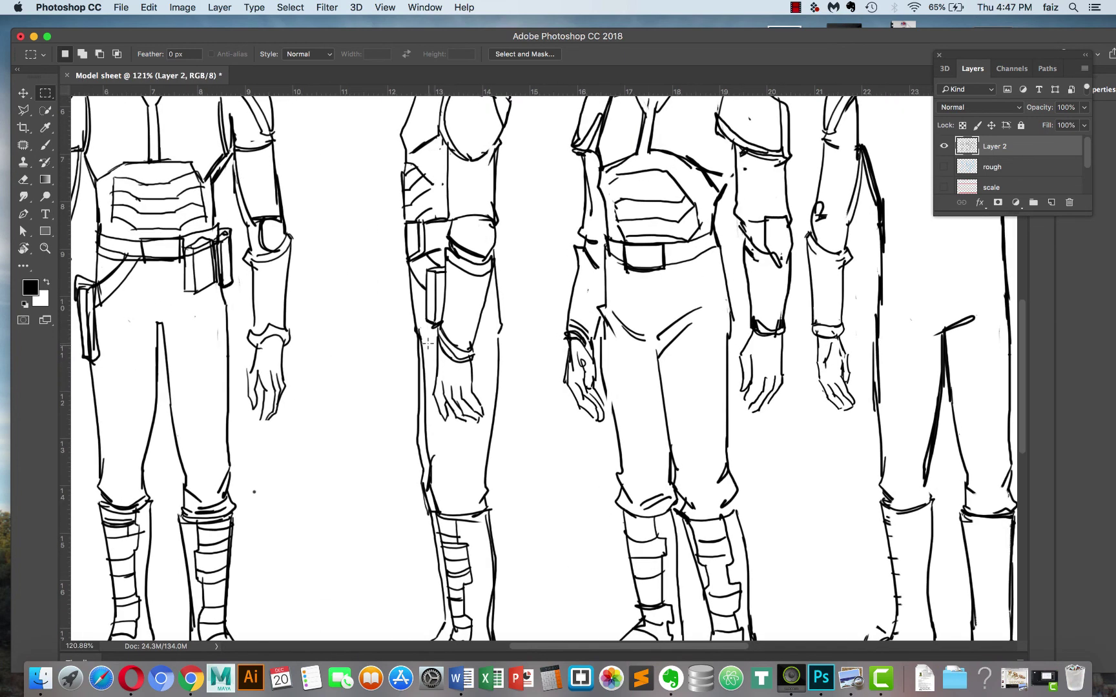
drag(426, 337, 488, 433)
key(super+t)
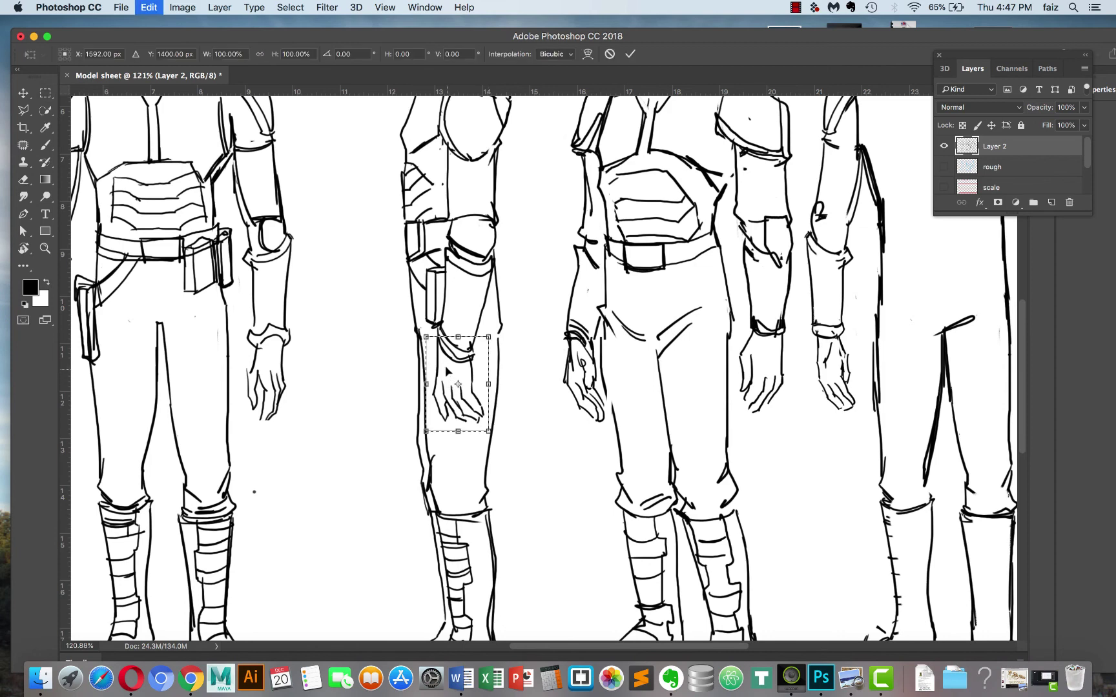
drag(451, 363, 456, 349)
drag(491, 423, 482, 412)
key(Return)
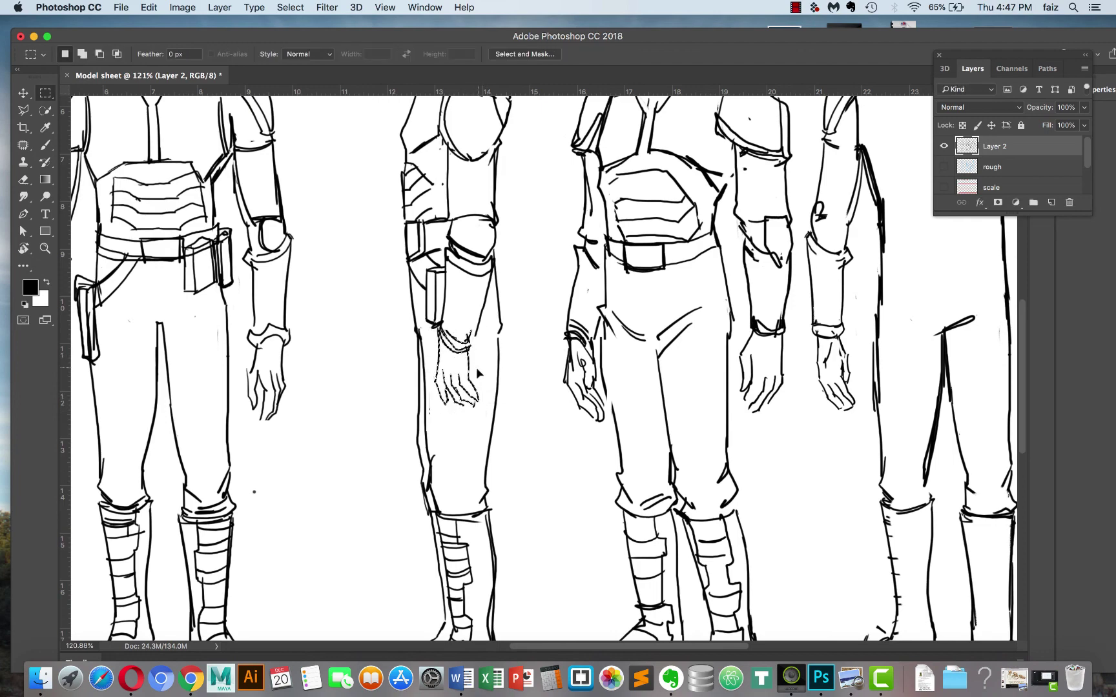
key(super+d)
scroll(383, 374, down, 3)
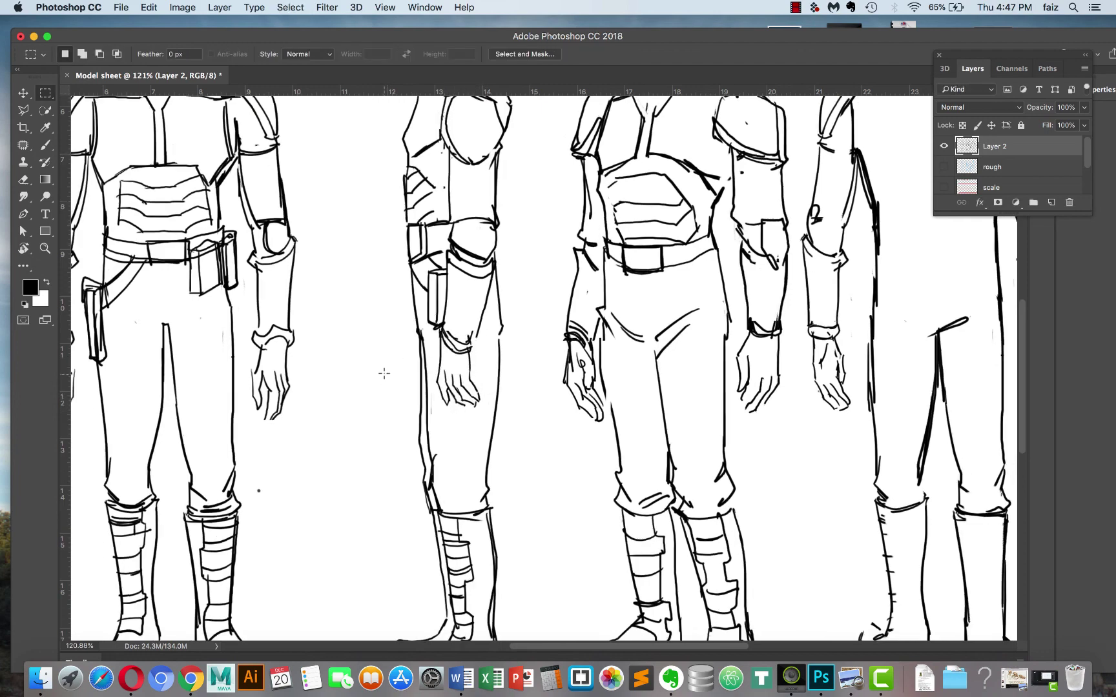
Resize the front-view figure's right-side hand to about 87% and nudge it left onto the wrist.
mouse_move(365, 336)
mouse_down()
mouse_move(428, 372)
mouse_move(421, 322)
mouse_move(481, 329)
mouse_move(465, 379)
mouse_move(427, 324)
mouse_move(393, 329)
mouse_move(404, 297)
mouse_move(407, 311)
mouse_up()
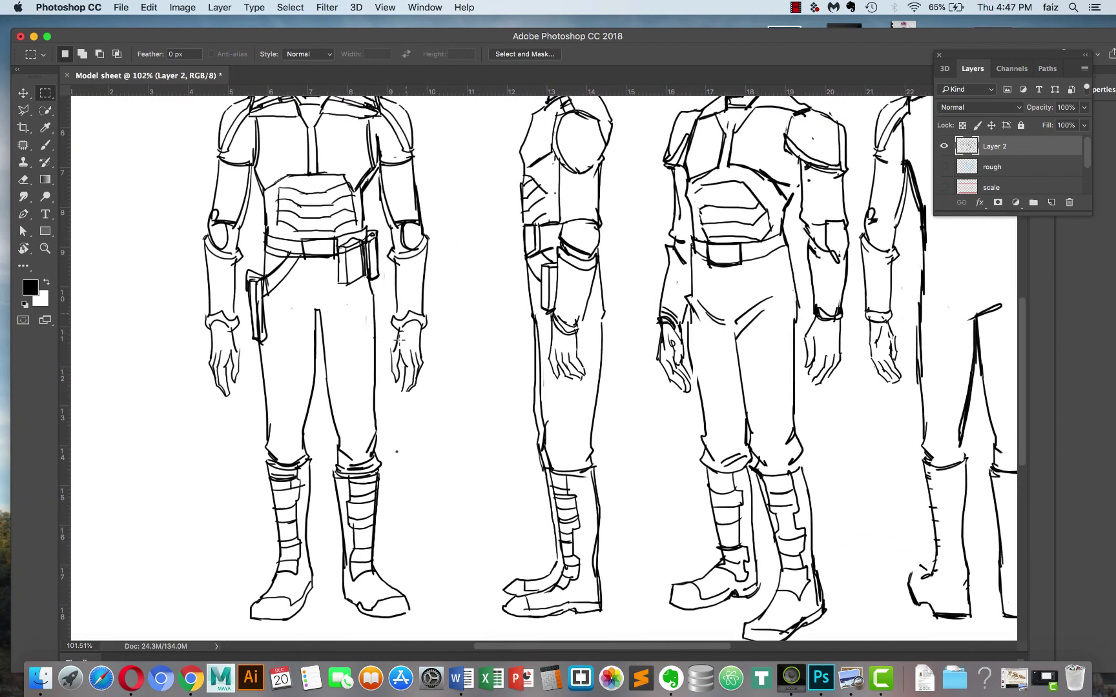
scroll(348, 297, up, 4)
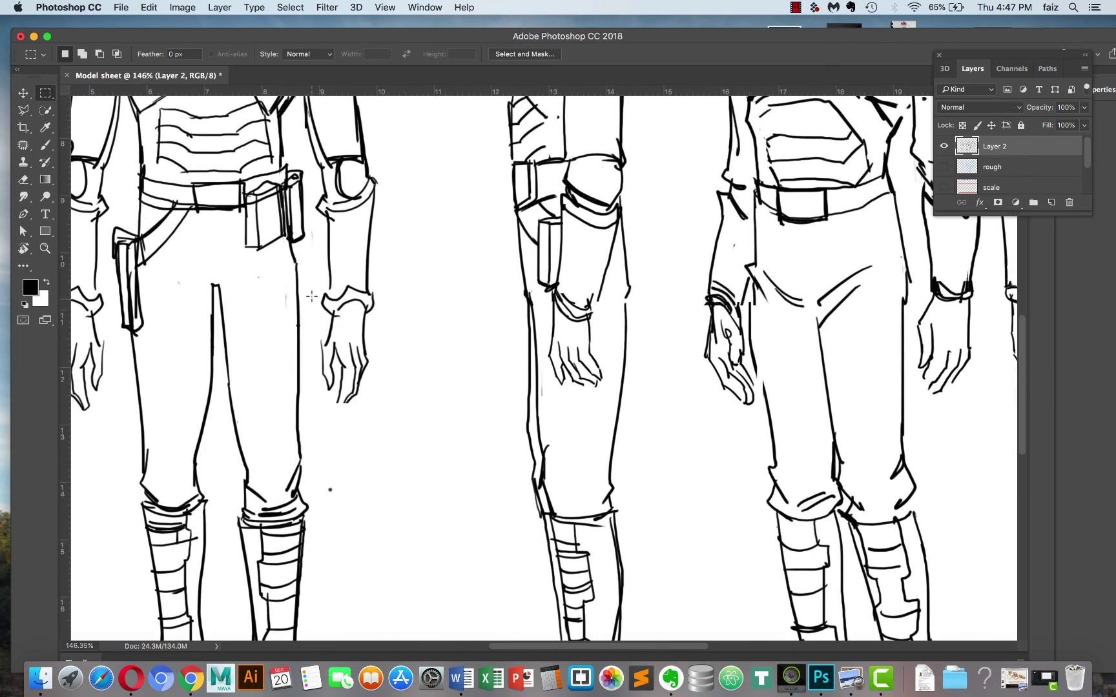
drag(312, 290, 377, 392)
key(super+t)
drag(349, 323, 356, 315)
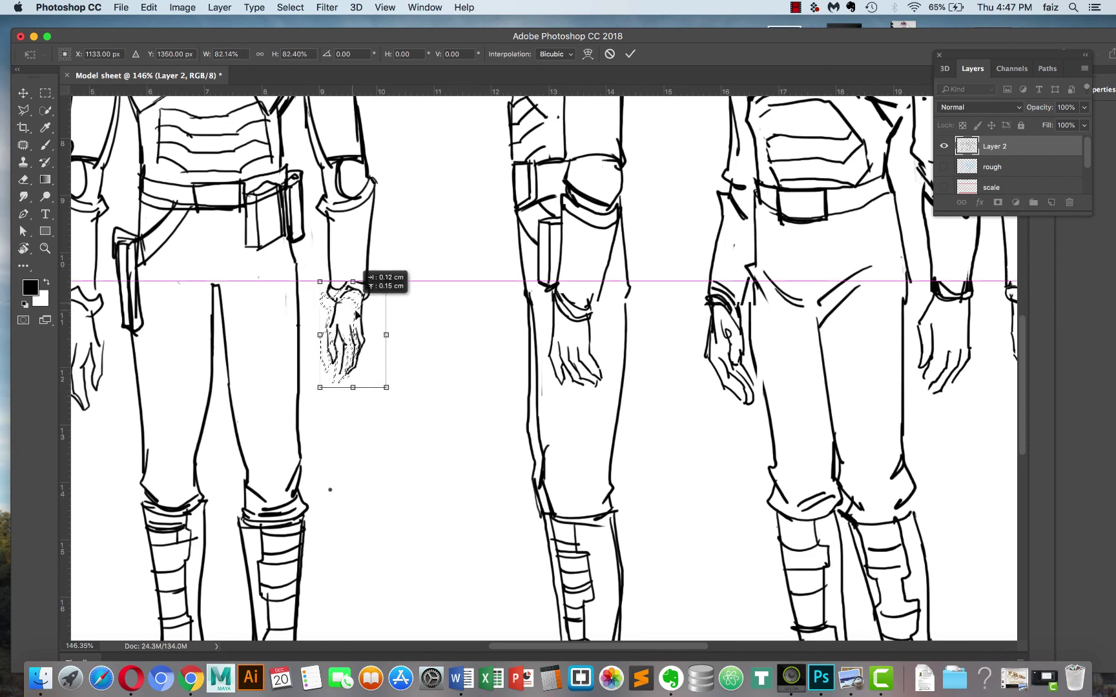
drag(387, 388, 390, 394)
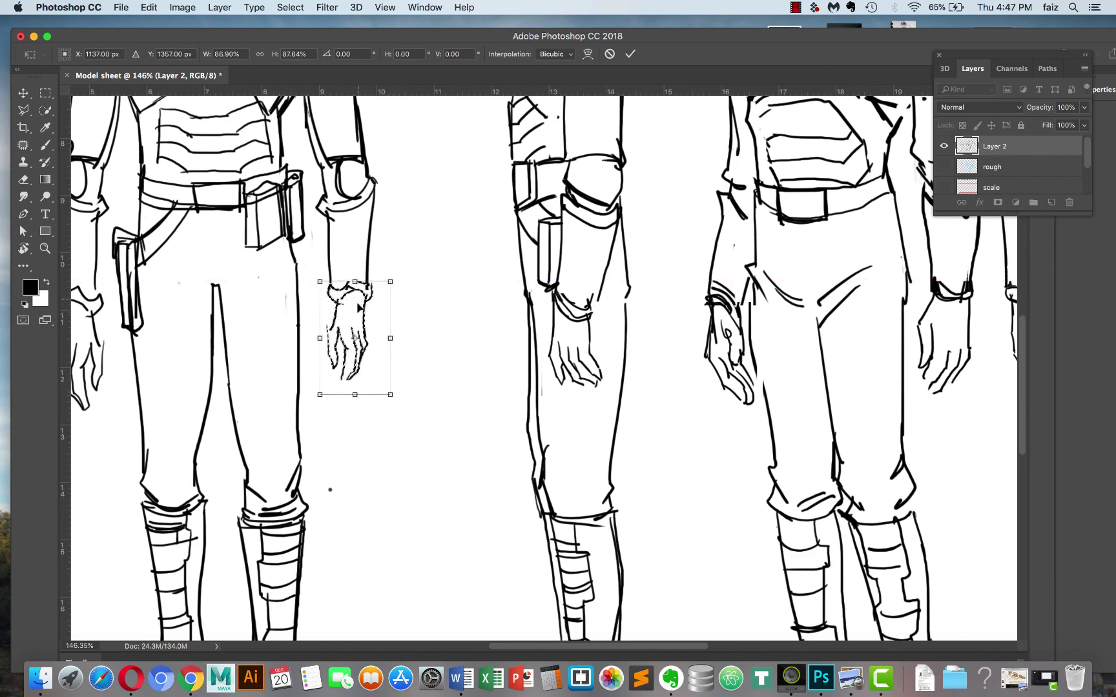
drag(359, 308, 357, 308)
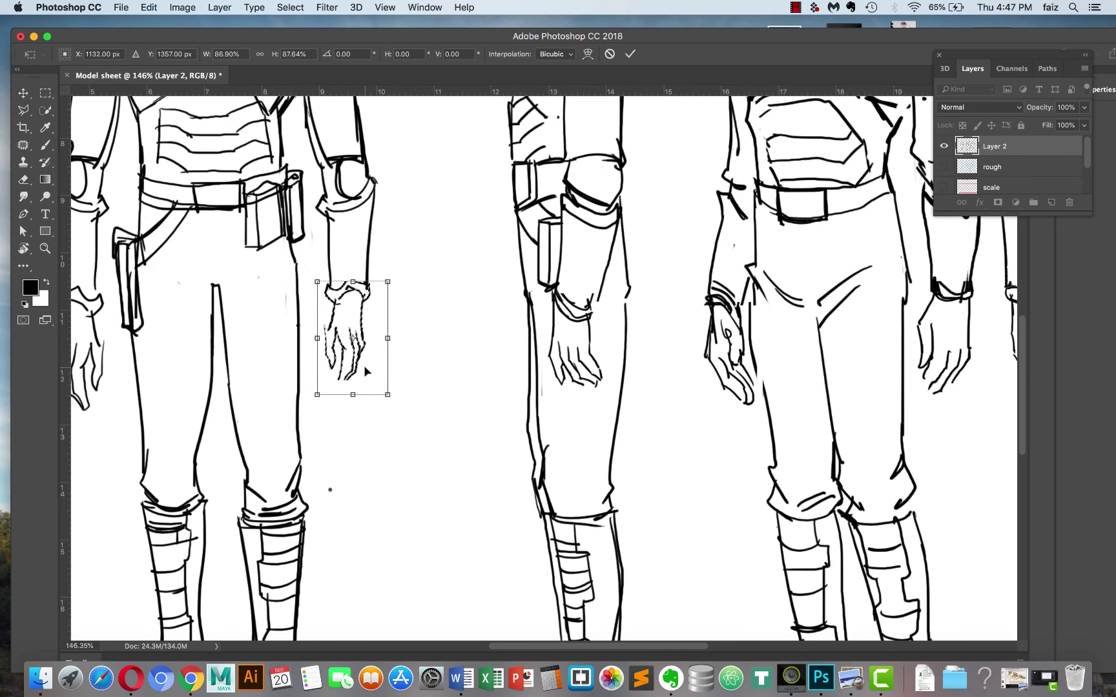
key(Return)
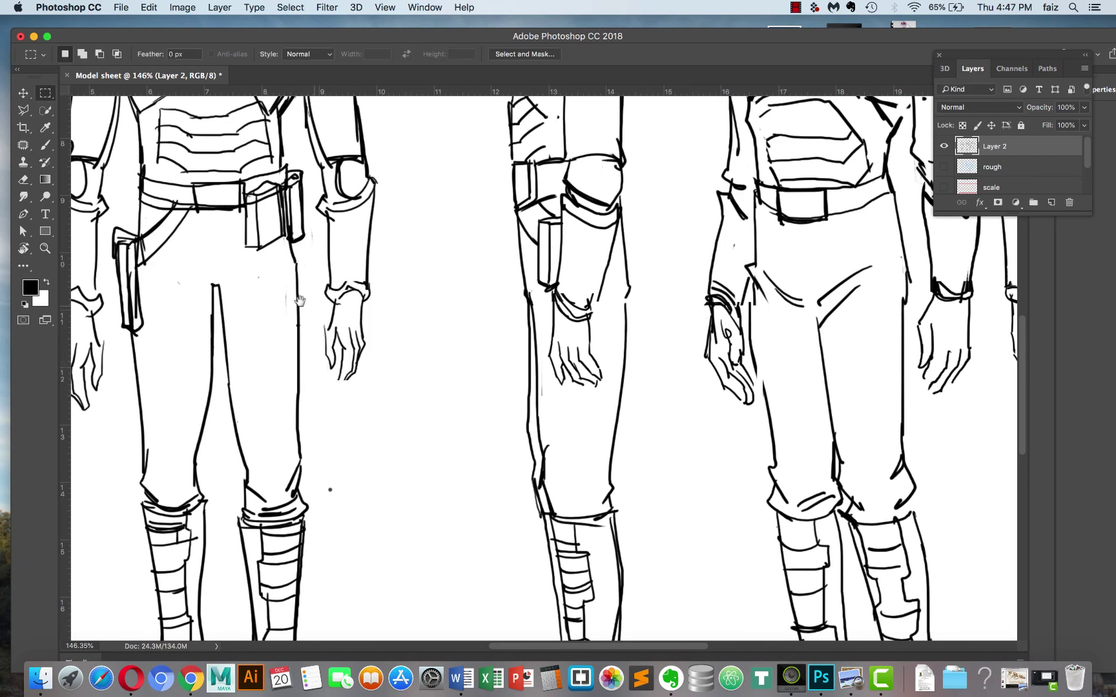
Shrink the front view's left hand to about 84% under its wrist cuff, then zoom out to all four views.
drag(300, 300, 439, 302)
drag(179, 305, 234, 411)
key(super+t)
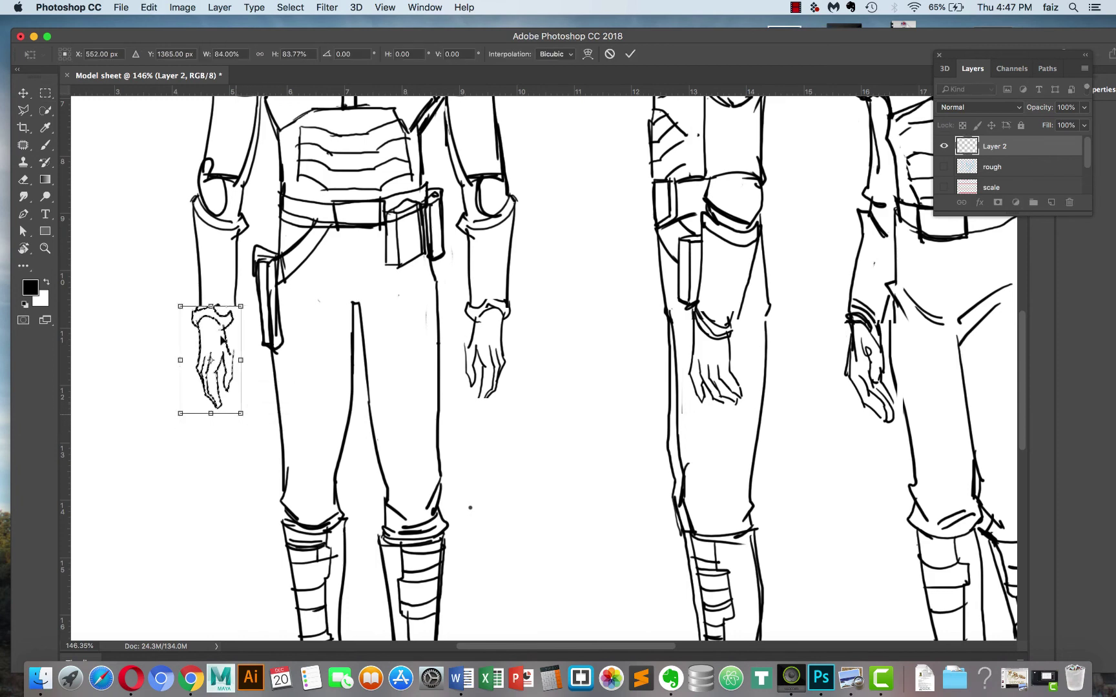
drag(221, 337, 227, 331)
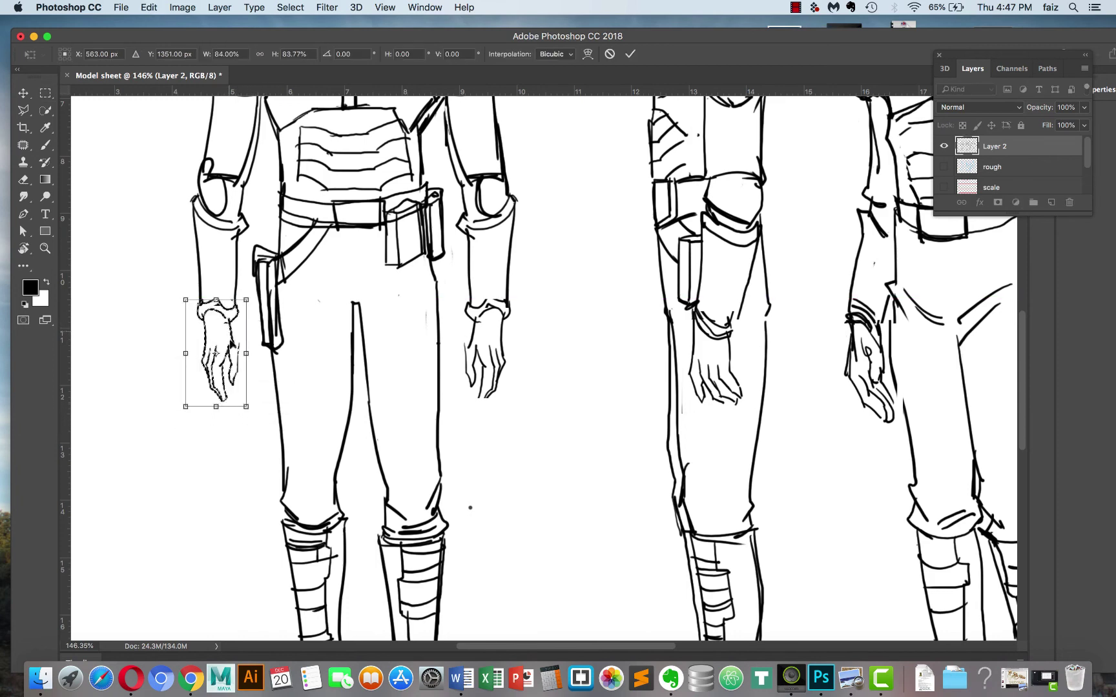
key(Return)
key(super+d)
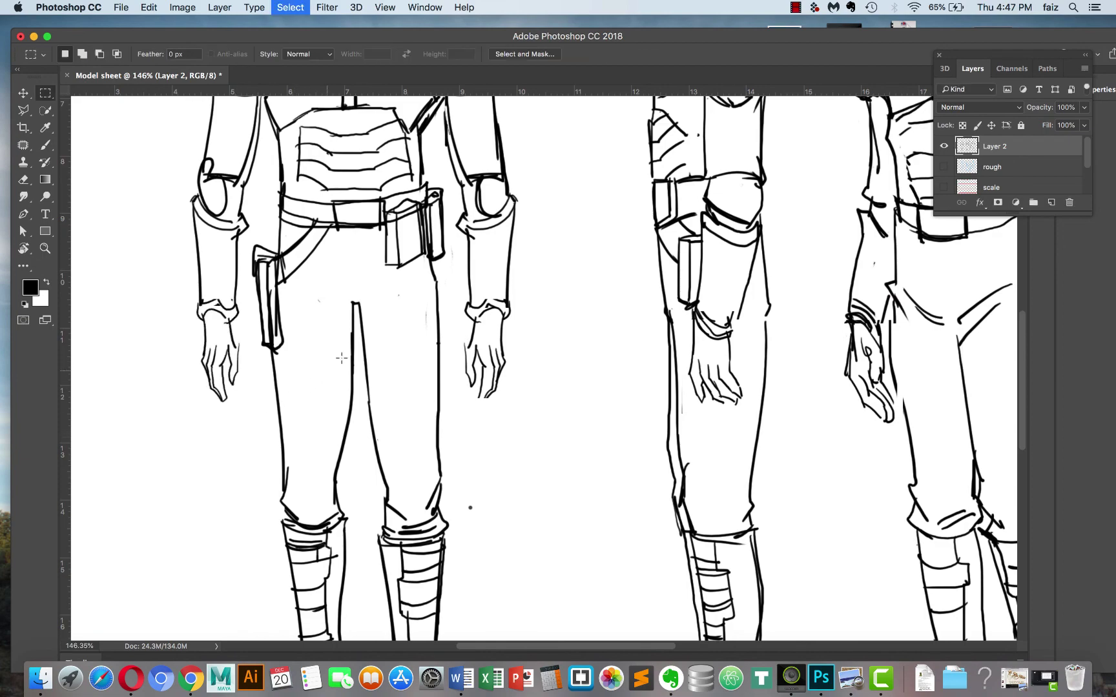
key(super+minus)
key(super+minus)
drag(565, 251, 361, 261)
drag(501, 284, 528, 356)
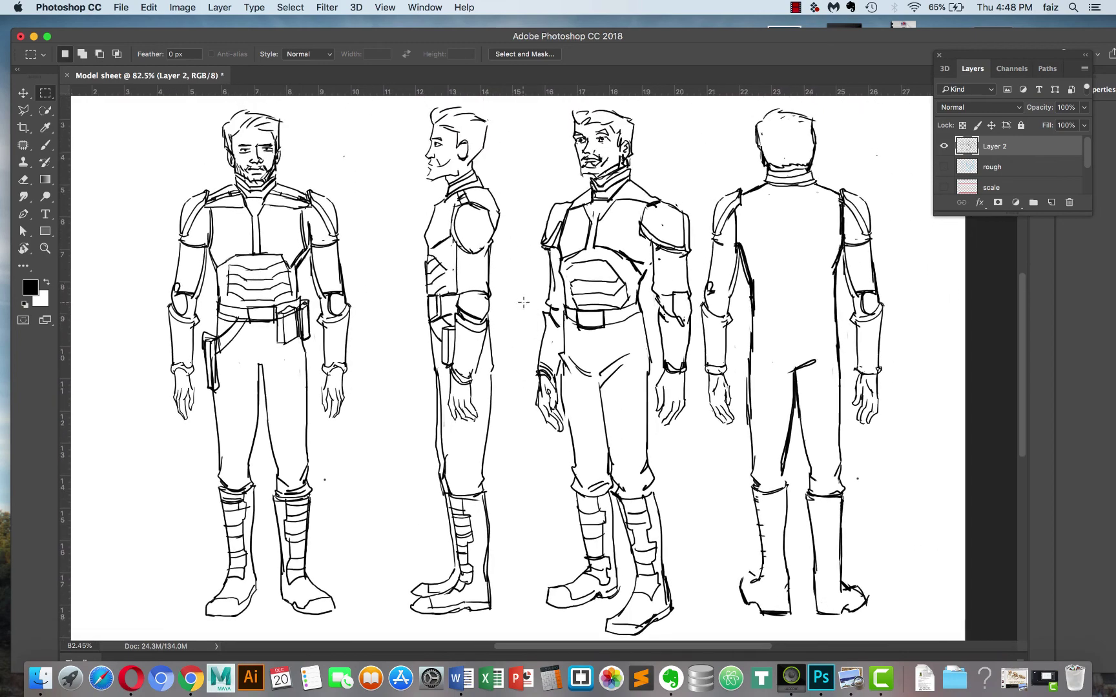
Lower the line art layer's opacity and add a new empty Layer 3 above it.
scroll(516, 317, down, 3)
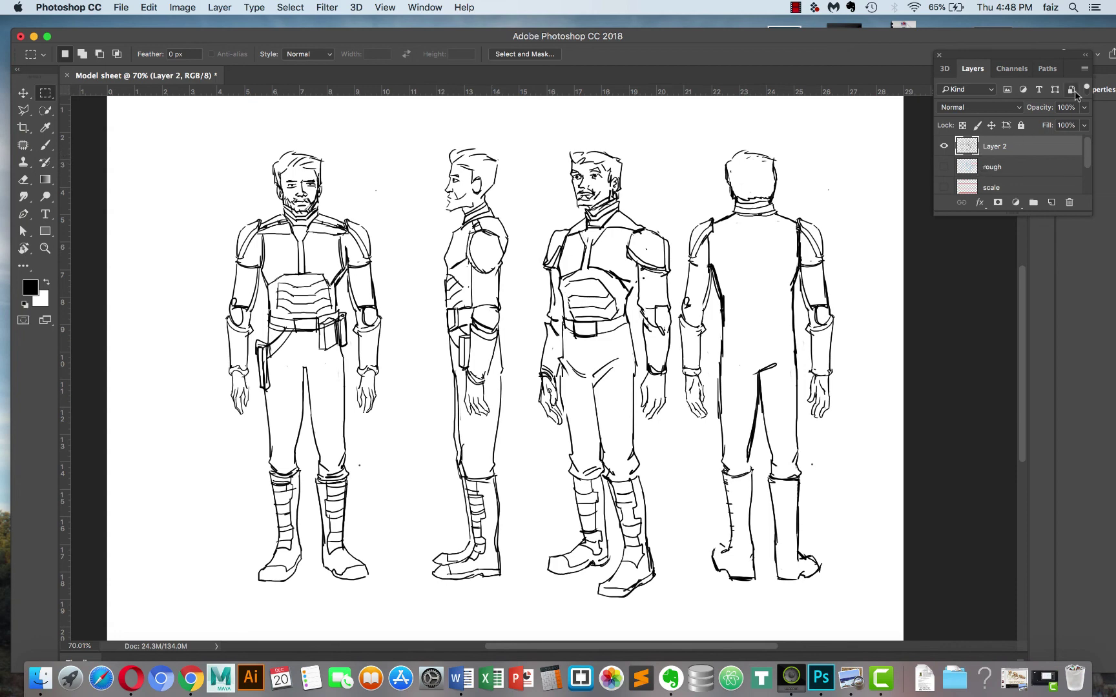
click(1084, 107)
drag(1078, 127, 1050, 129)
click(1051, 204)
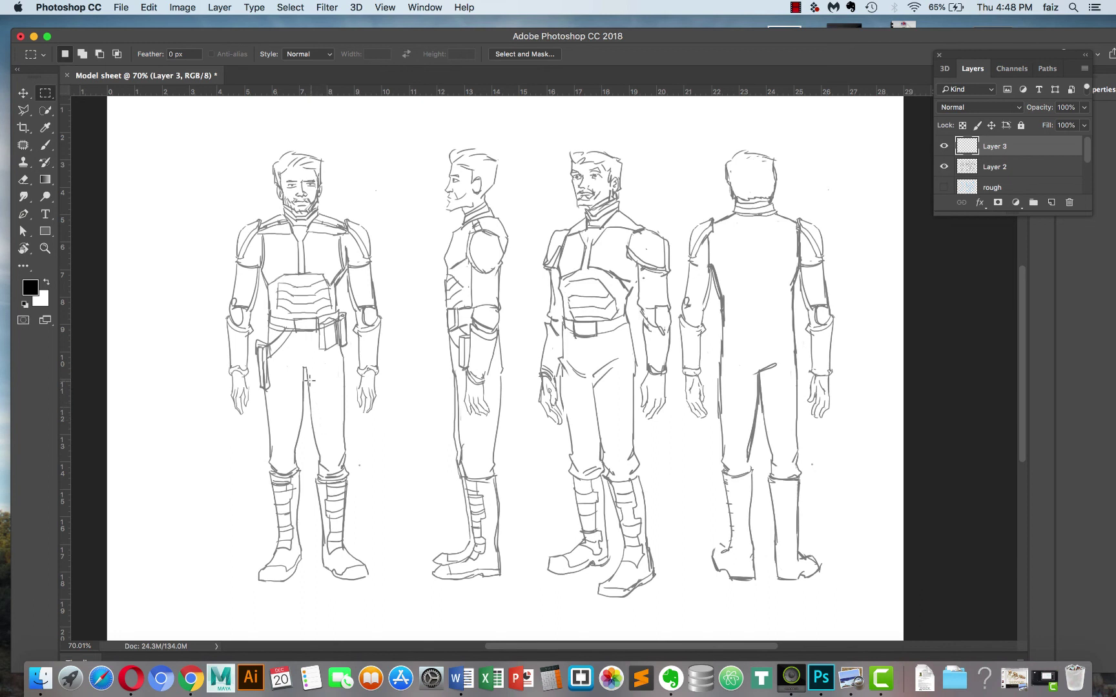
Restore Layer 2 to 100% opacity and make Layer 3 active with the Brush tool.
click(1033, 167)
click(1085, 108)
drag(1053, 128, 1087, 128)
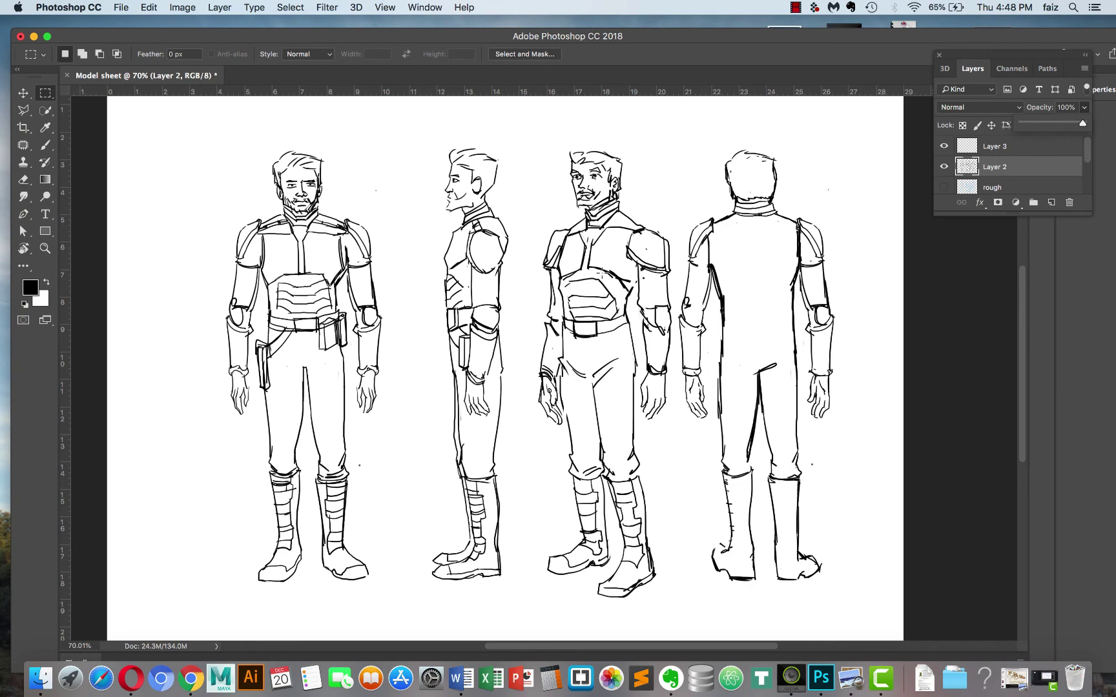
scroll(541, 288, down, 2)
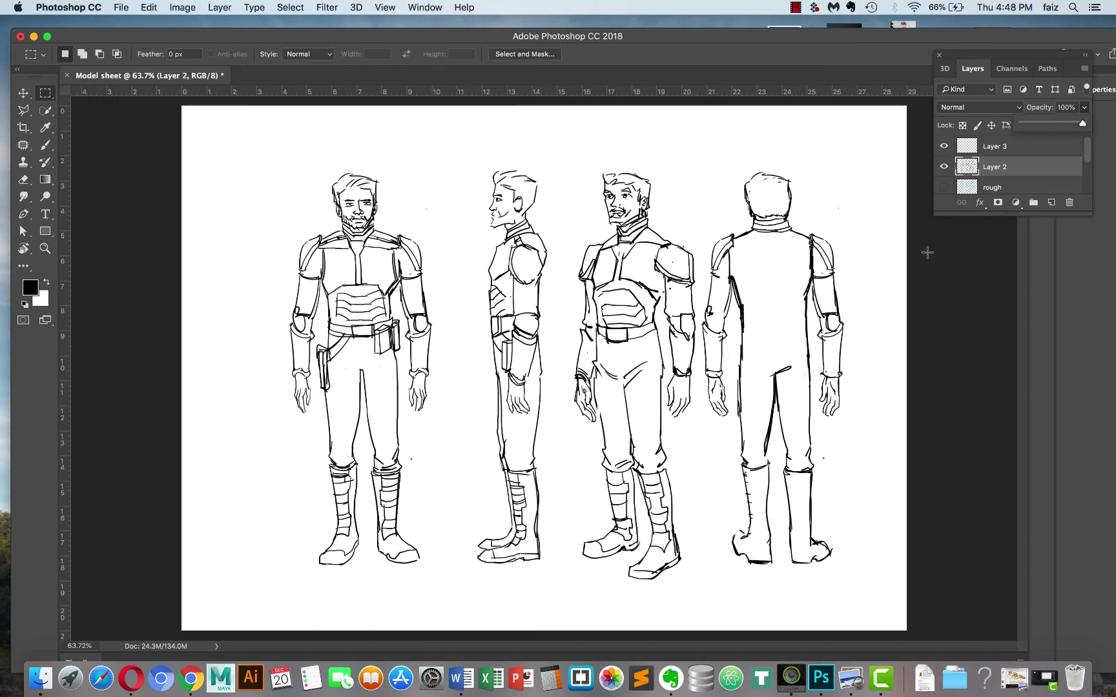
click(1036, 148)
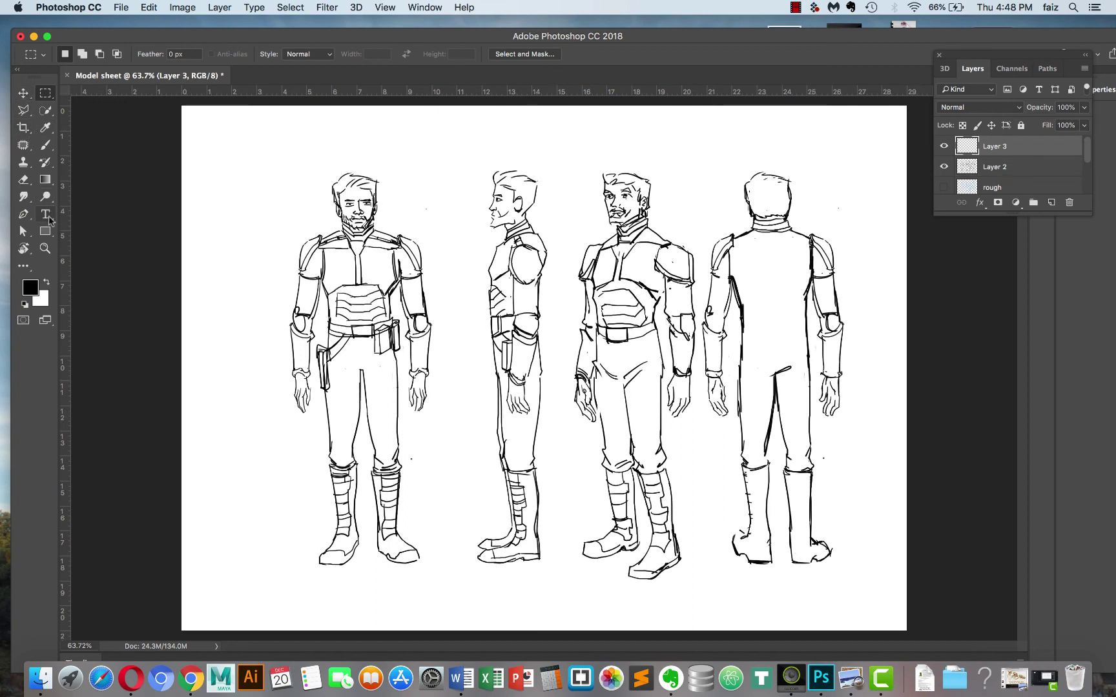
click(45, 146)
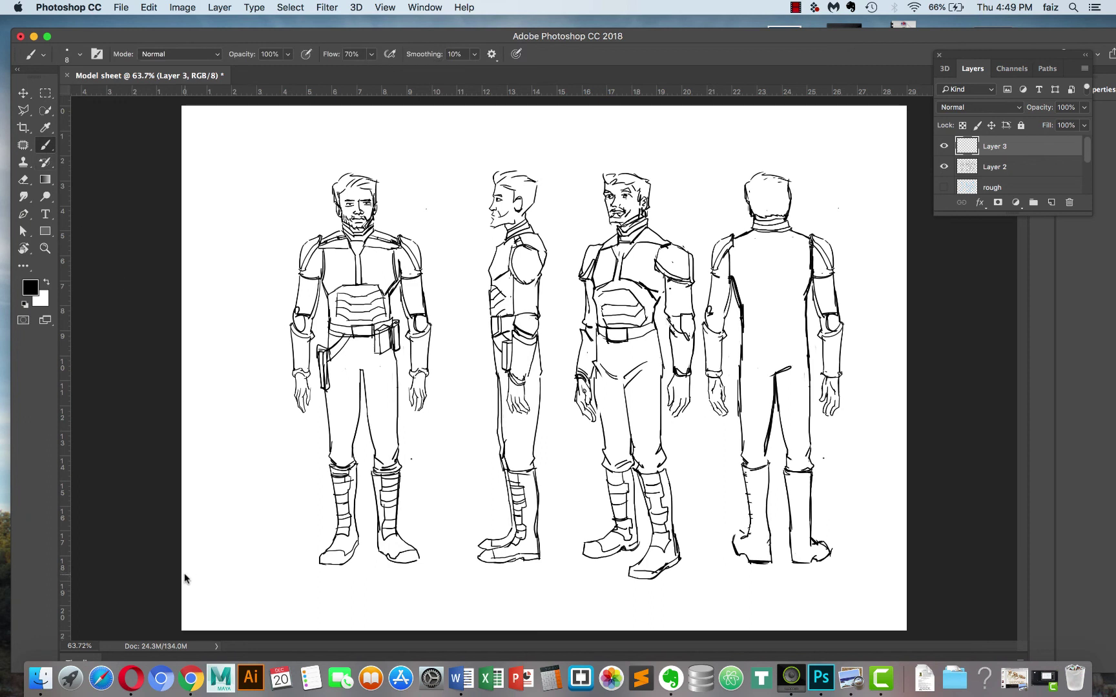
Draw a straight ground line under all four views and type a 16 pt 'MR ROBINSON' title.
mouse_move(186, 580)
mouse_down()
mouse_move(347, 554)
mouse_move(904, 513)
mouse_up()
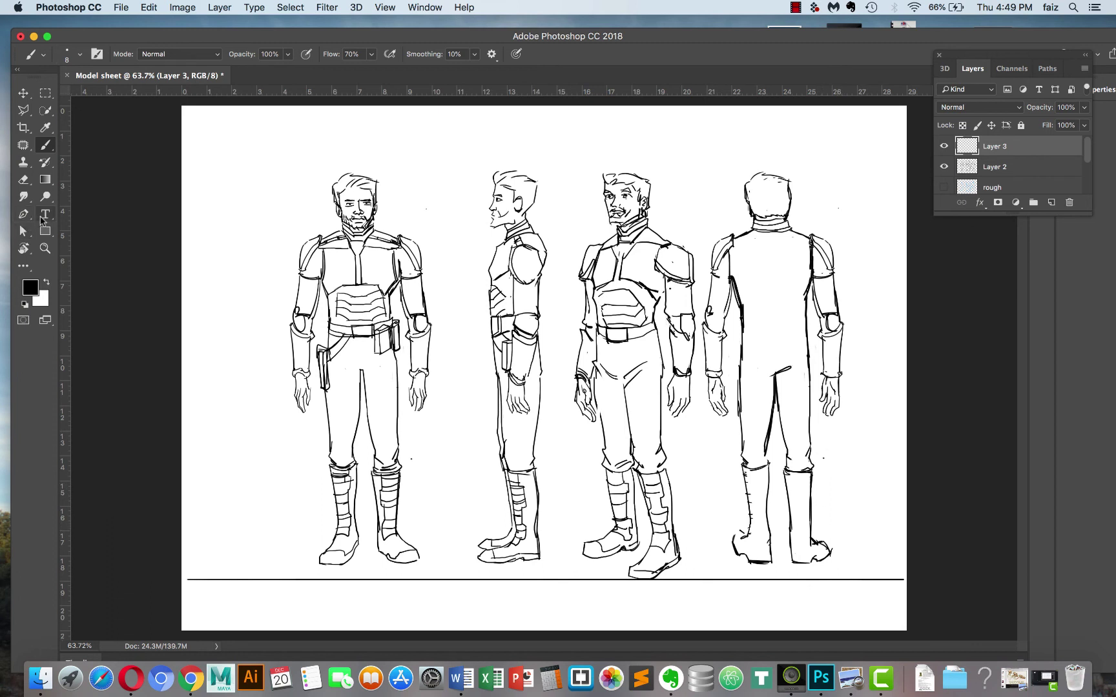
key(t)
click(244, 134)
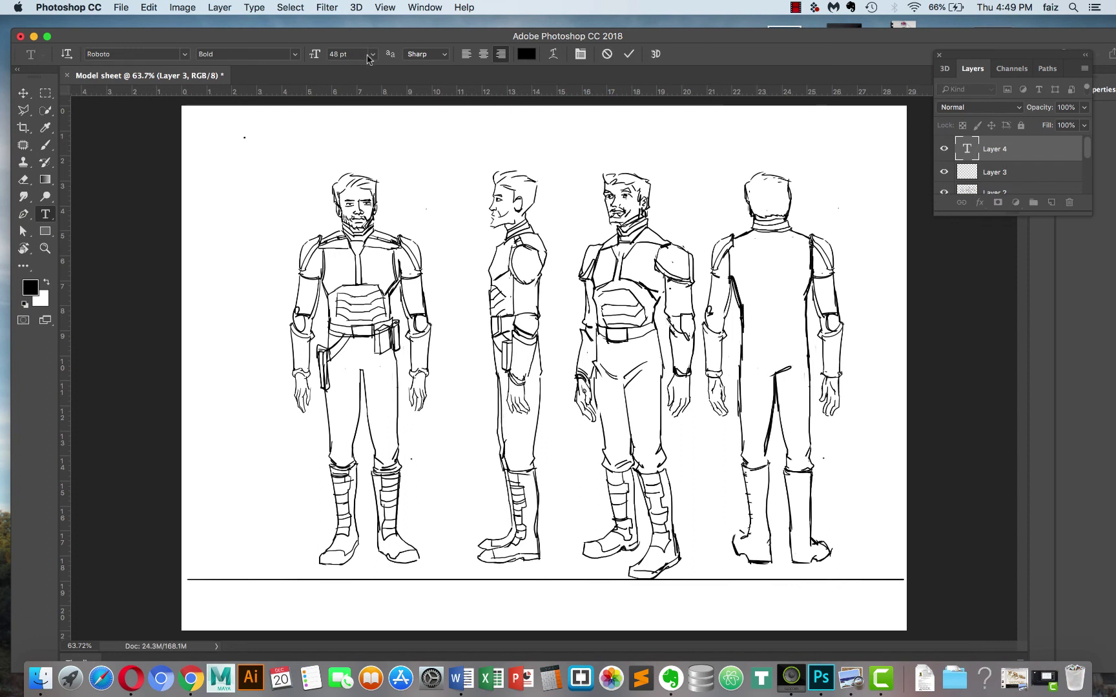
click(372, 56)
click(352, 150)
text(MR ROBINSON)
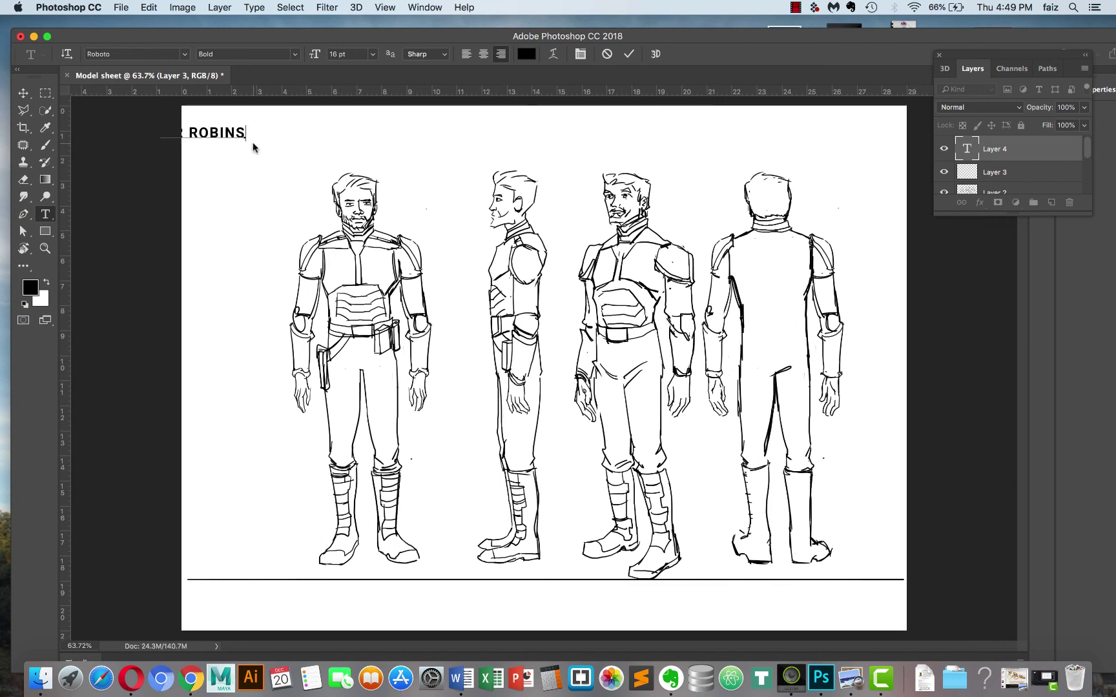
Commit the MR ROBINSON title and move it right into place at the sheet's top-left.
mouse_move(0, 2)
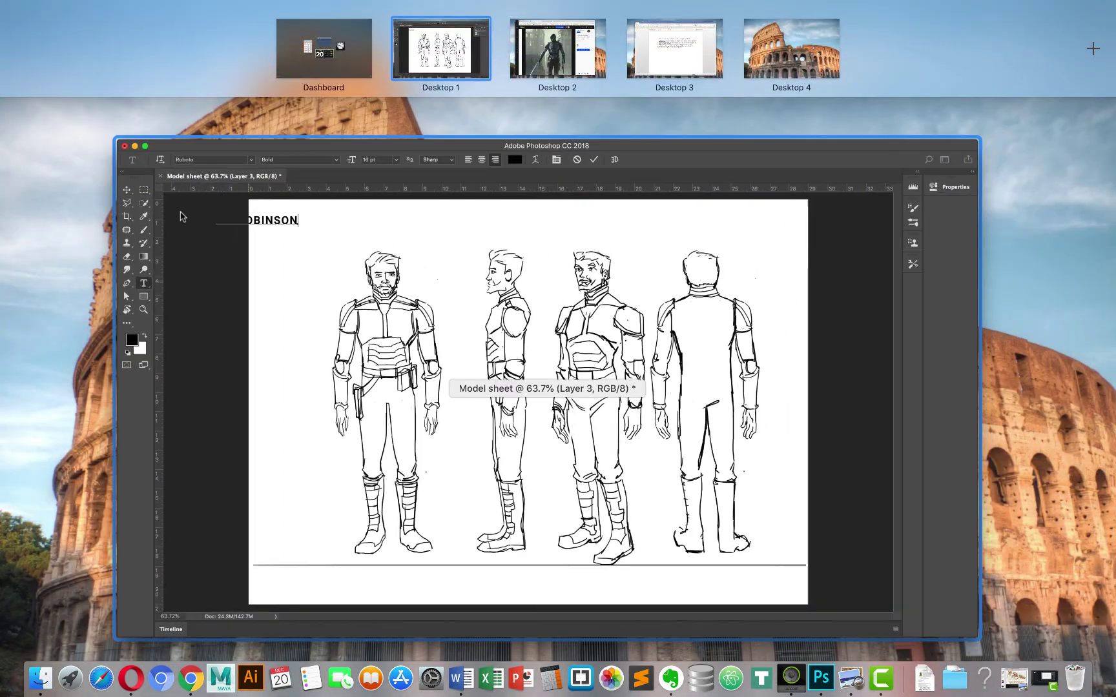
click(179, 213)
click(20, 95)
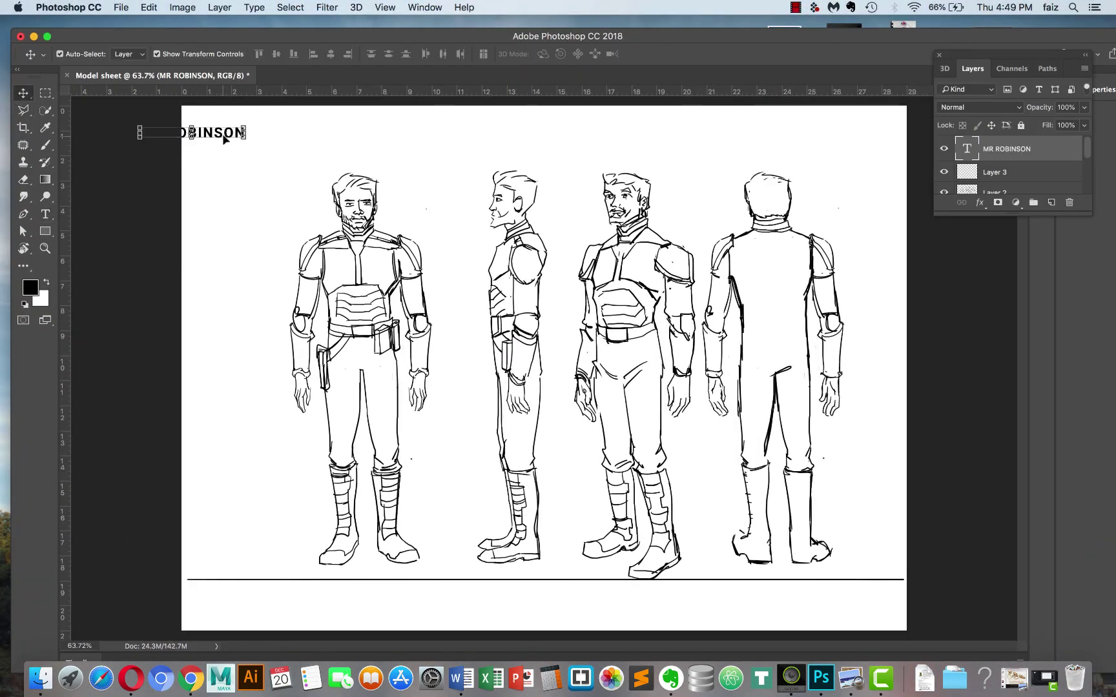
drag(227, 136, 313, 129)
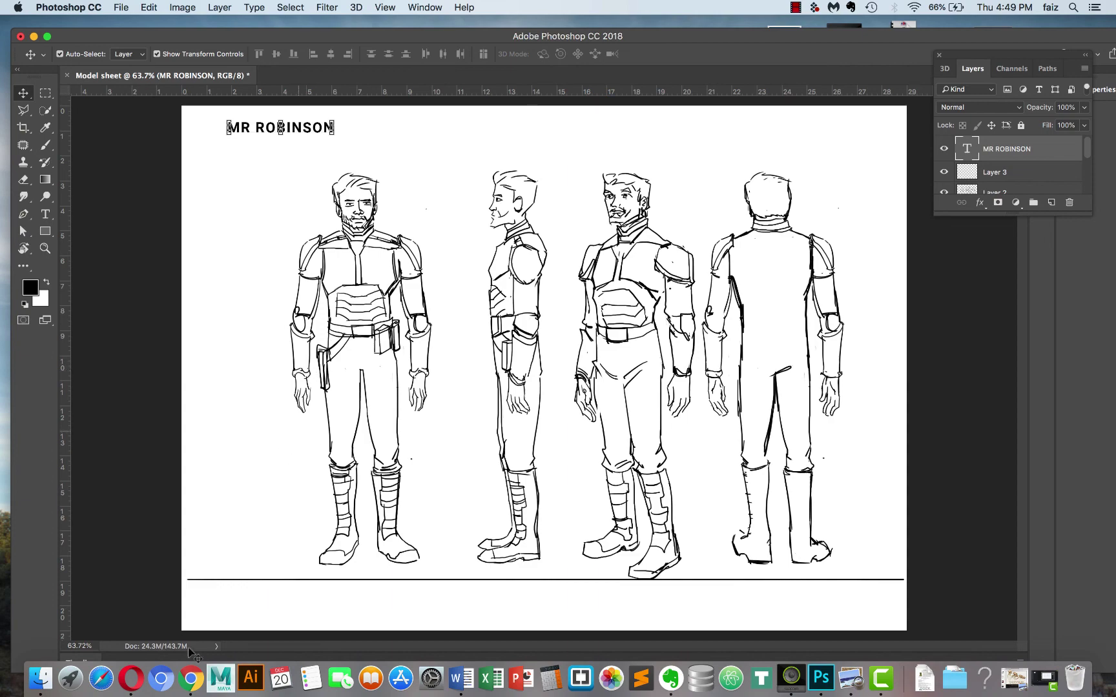
click(130, 675)
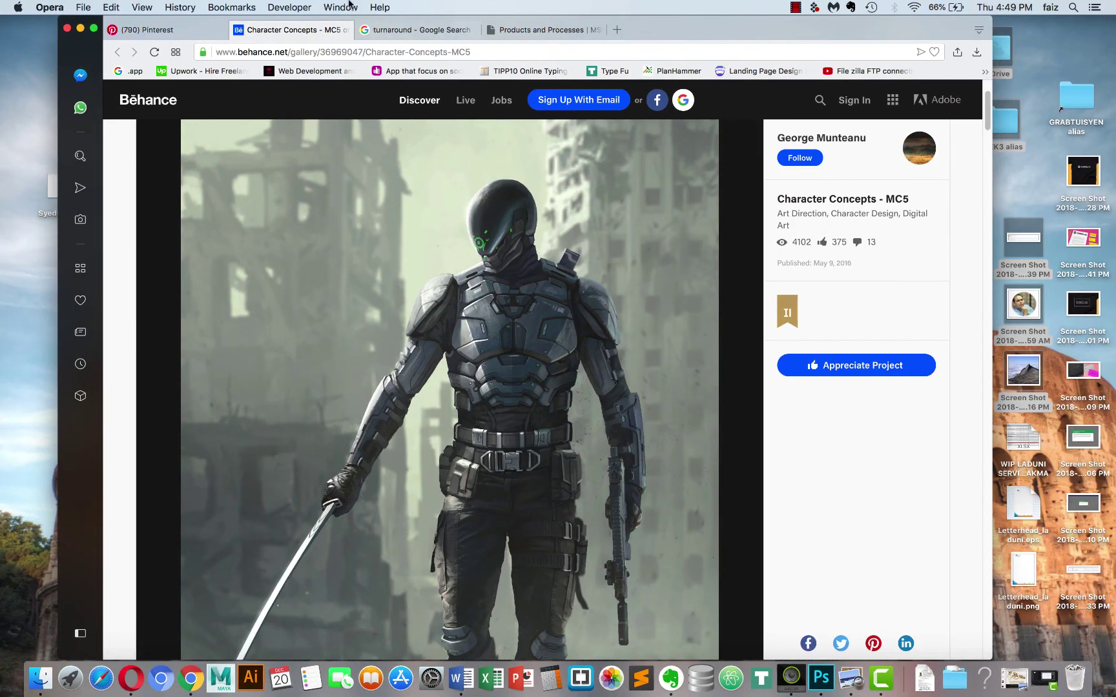
Search Pinterest for 'model sheet' and scroll through the results.
click(184, 32)
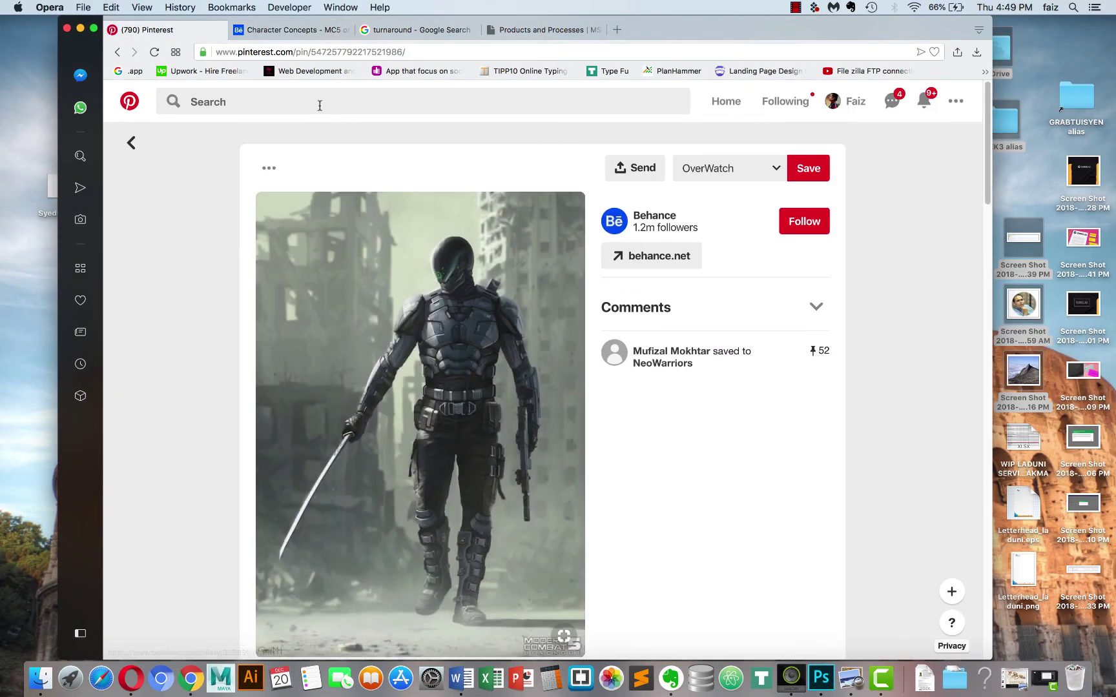
click(319, 103)
text(model)
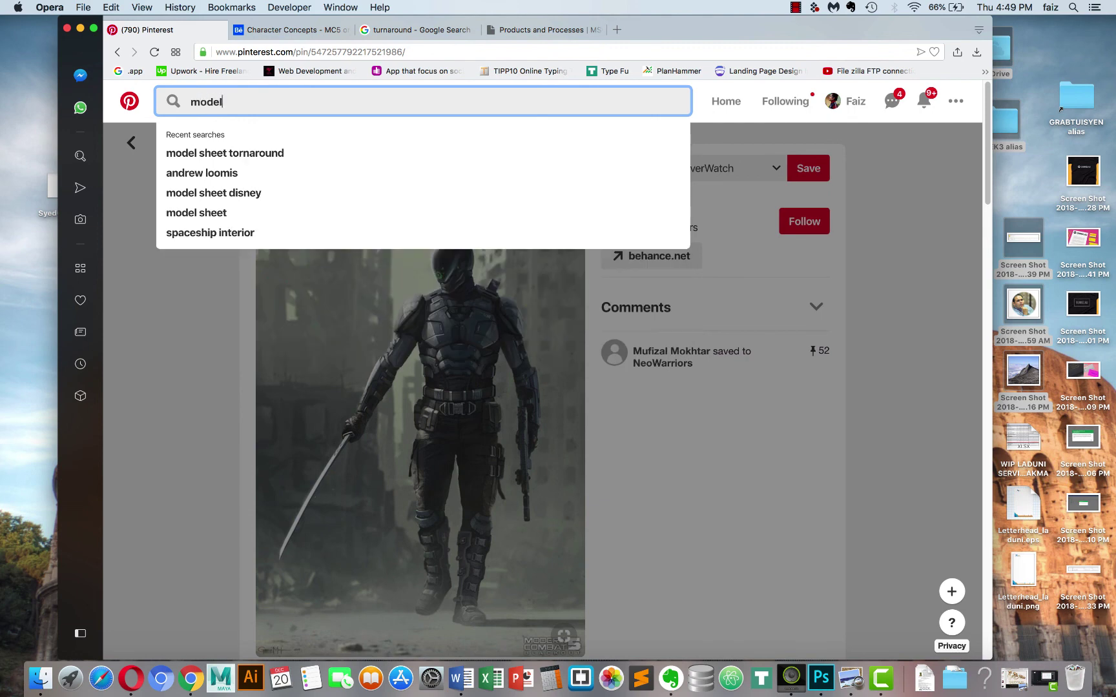
text( shee)
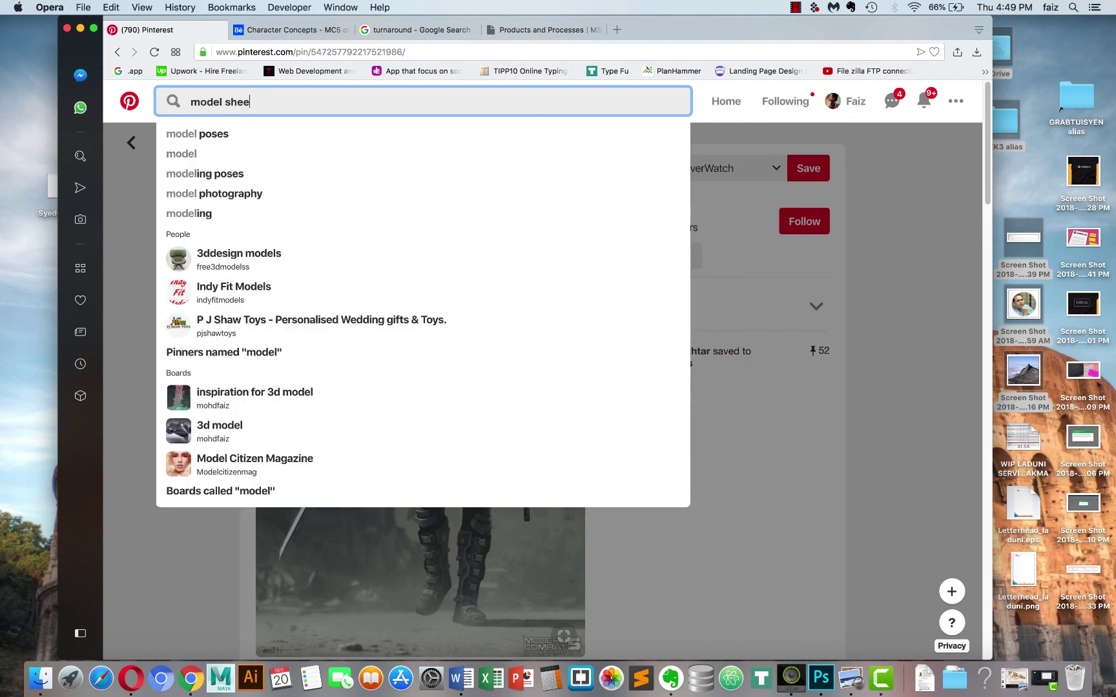
text(t)
key(Return)
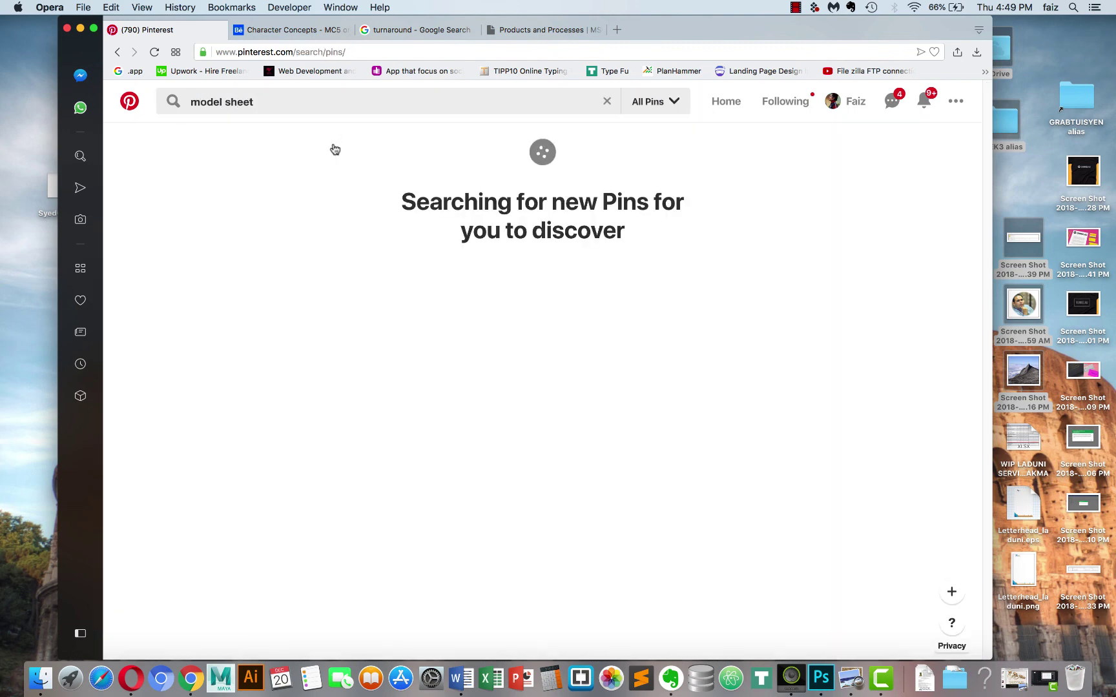
scroll(461, 308, down, 10)
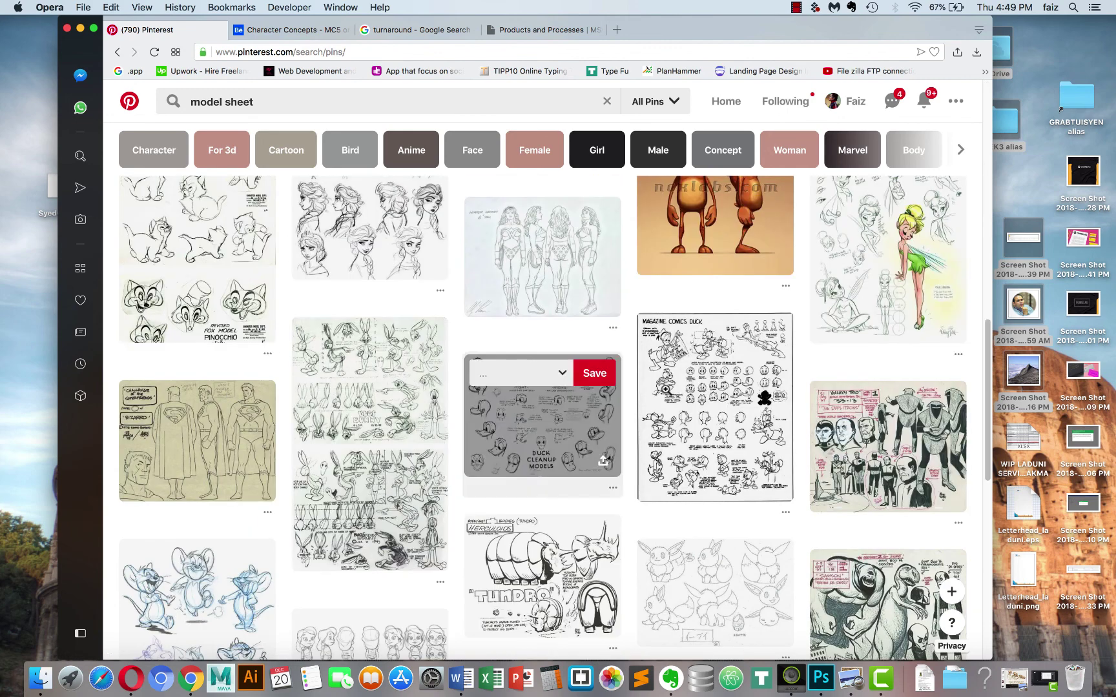
scroll(456, 426, down, 5)
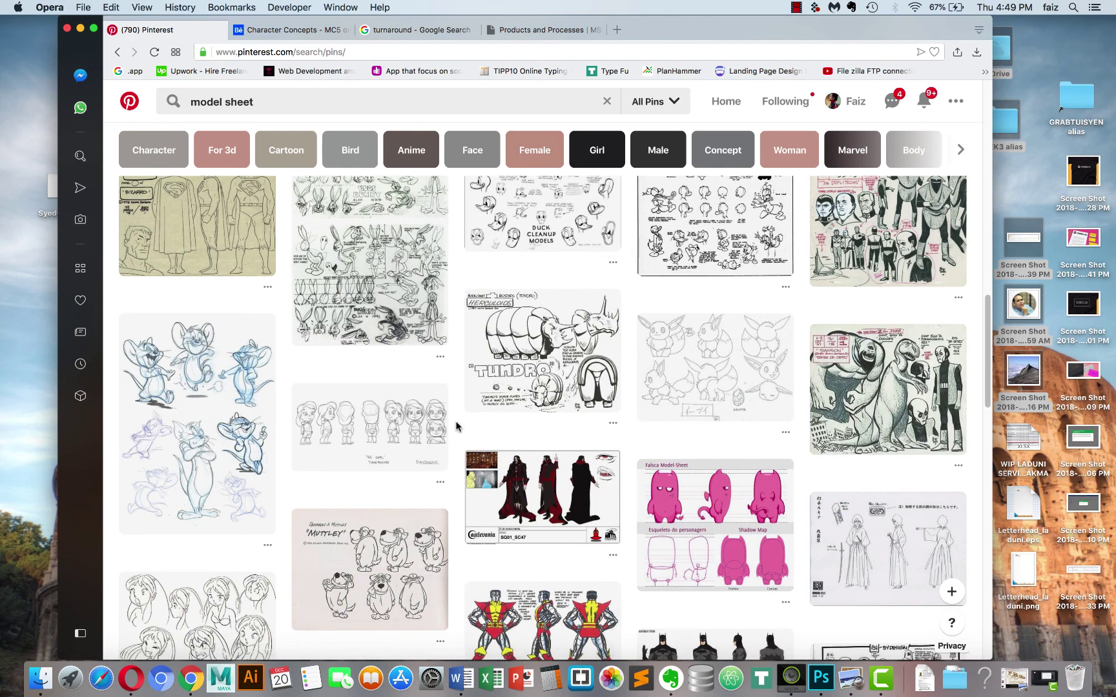
scroll(456, 426, down, 1)
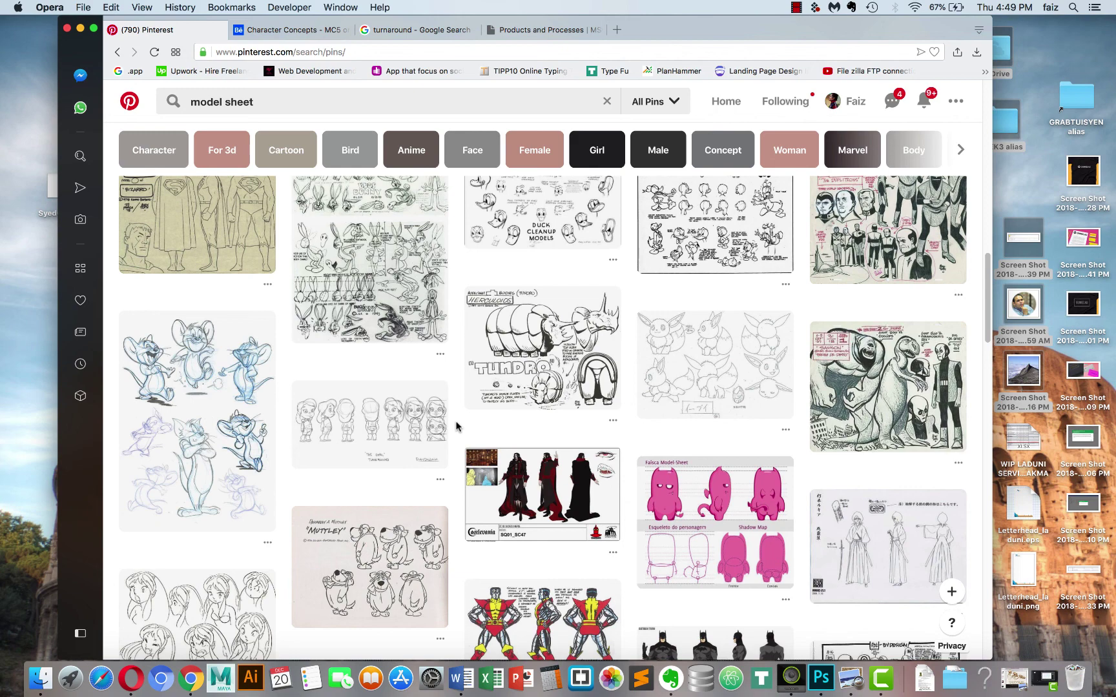
scroll(456, 426, down, 15)
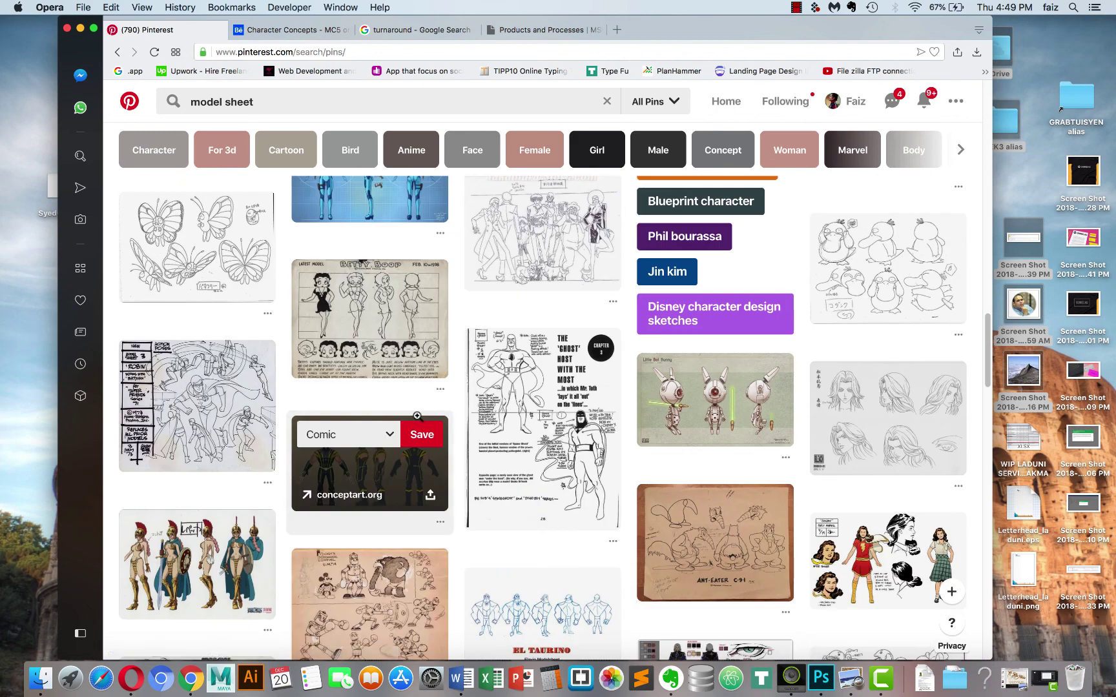
Open the Robin model-sheet pin, browse its related pins, and return to the turnaround image search.
click(230, 391)
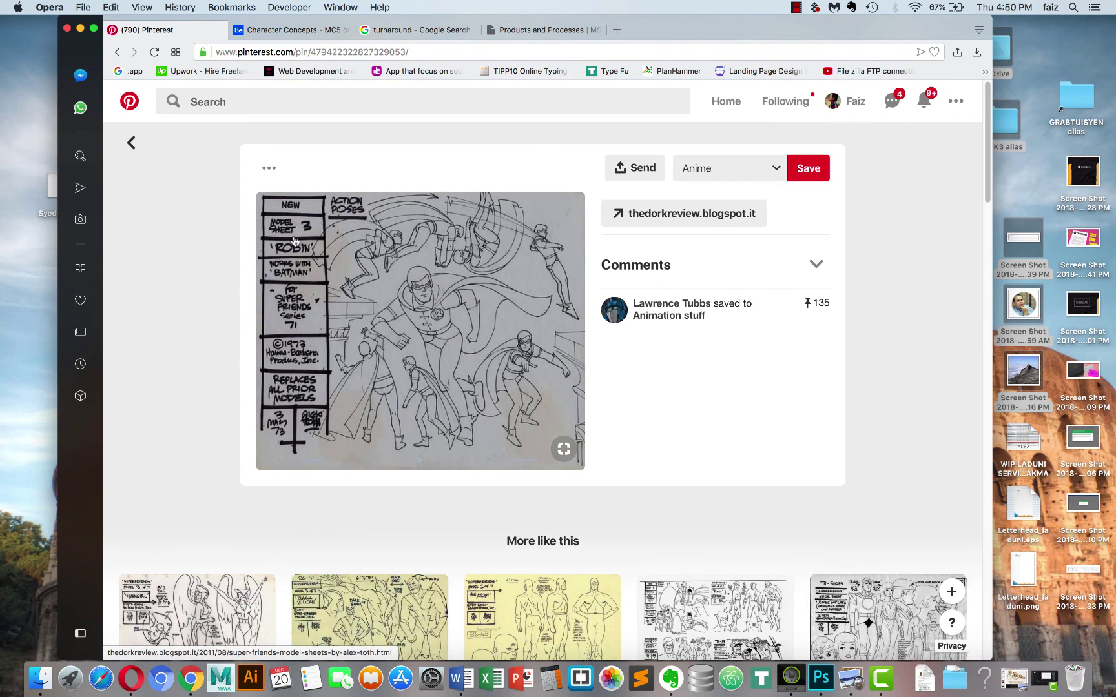
scroll(294, 240, down, 1)
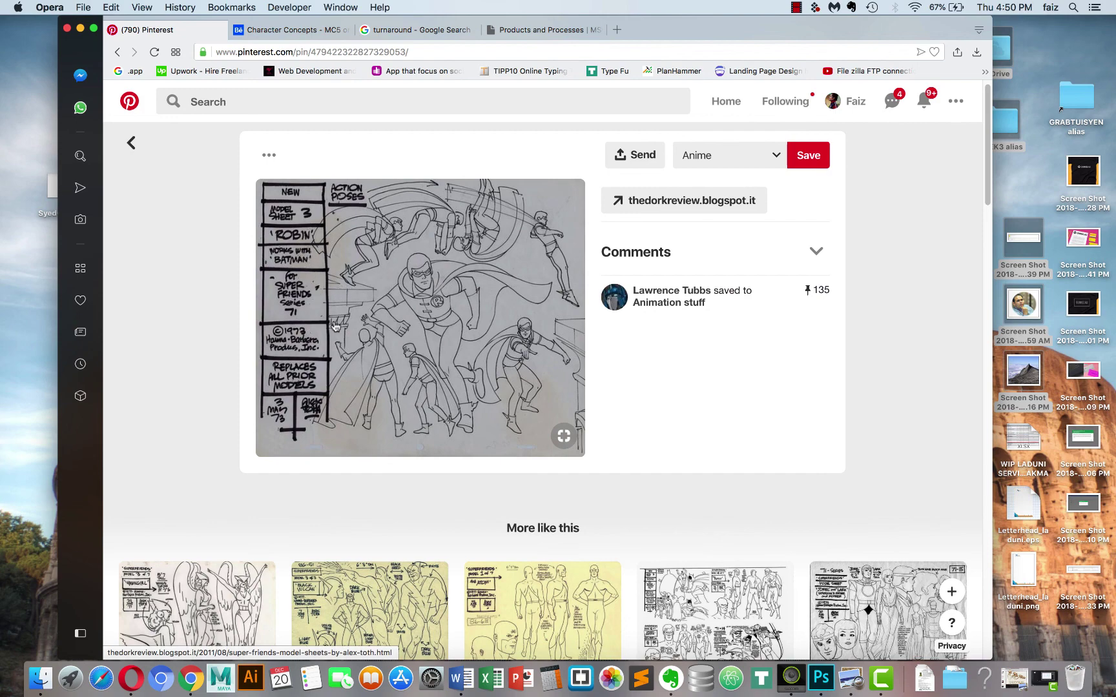
scroll(335, 326, down, 10)
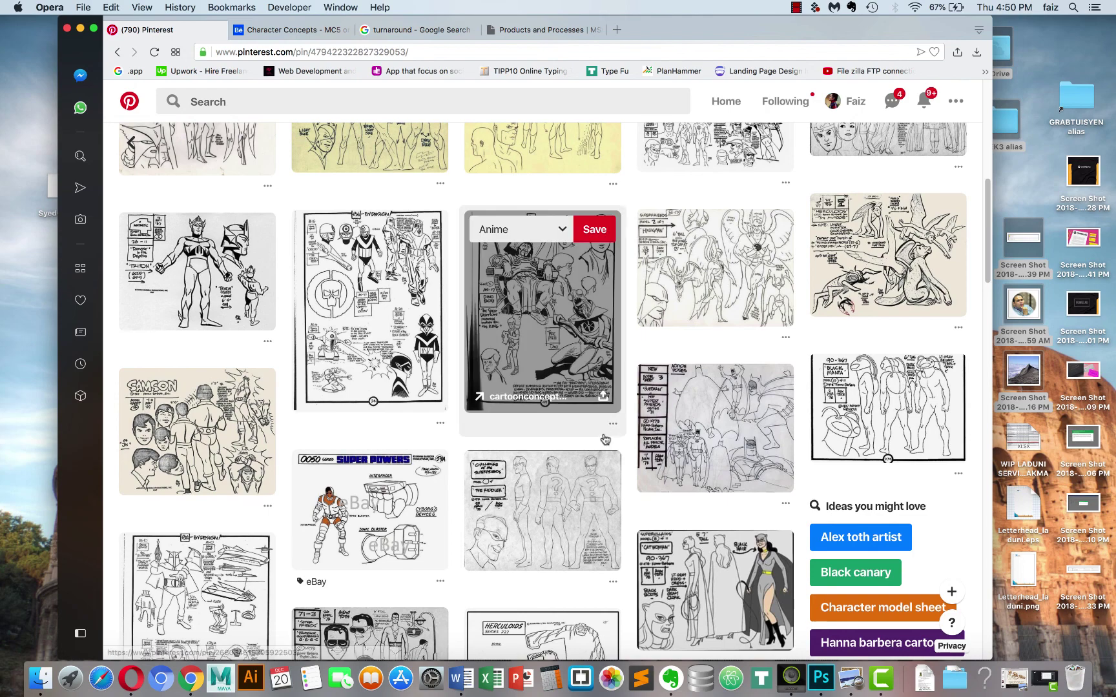
scroll(607, 429, down, 10)
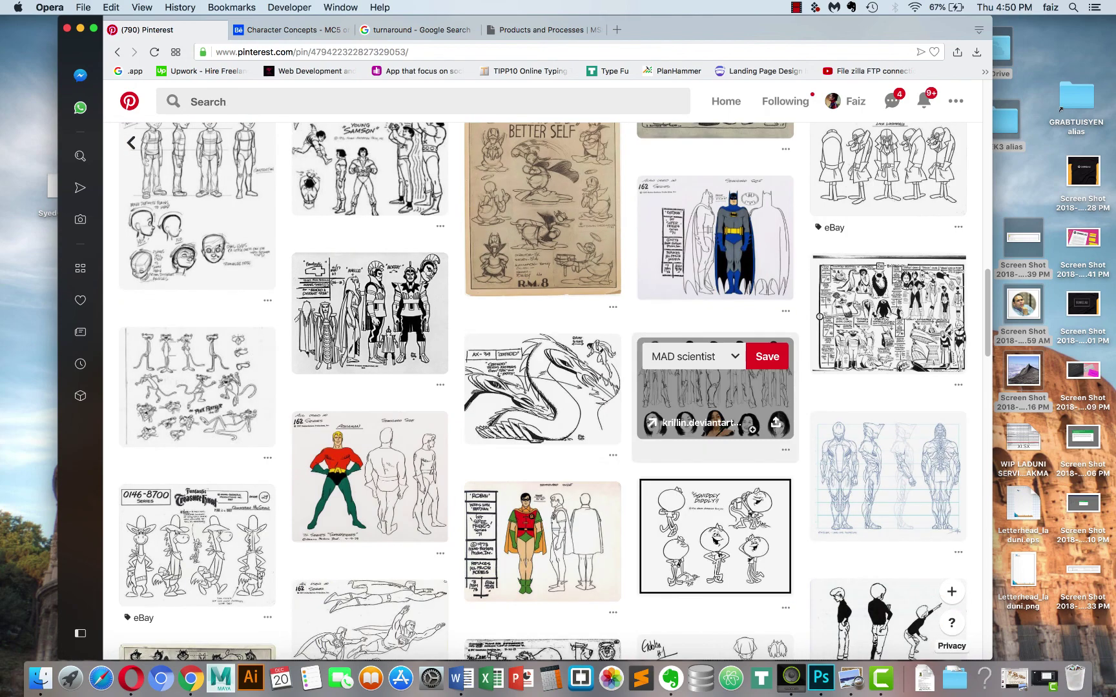
scroll(752, 429, down, 10)
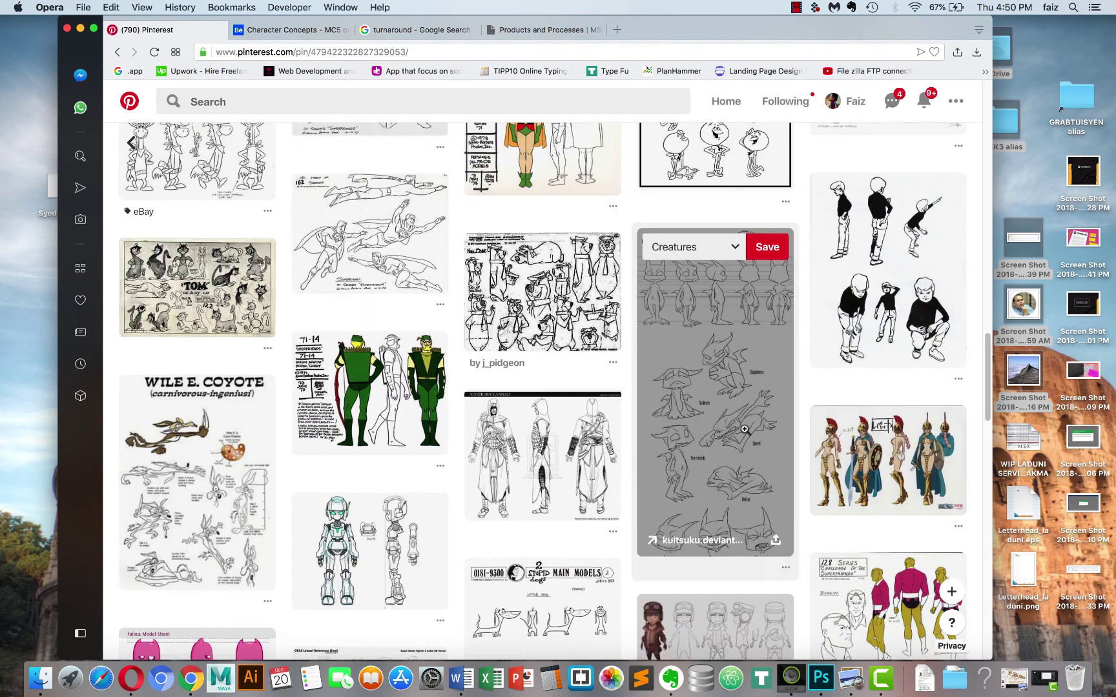
scroll(744, 430, down, 10)
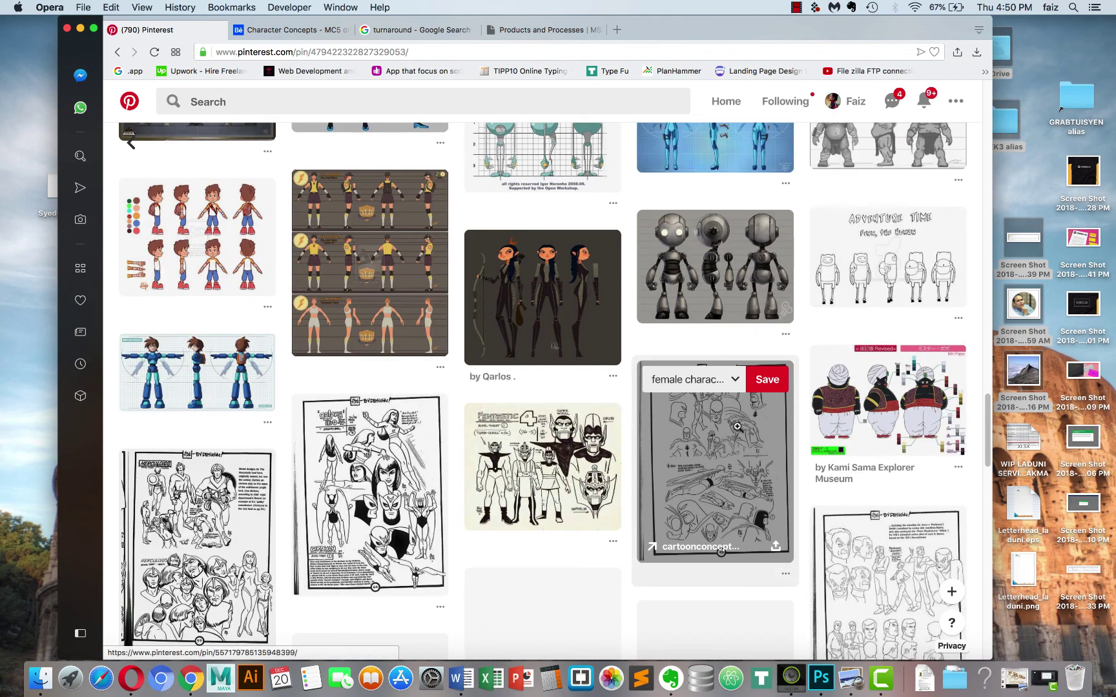
click(387, 30)
click(382, 51)
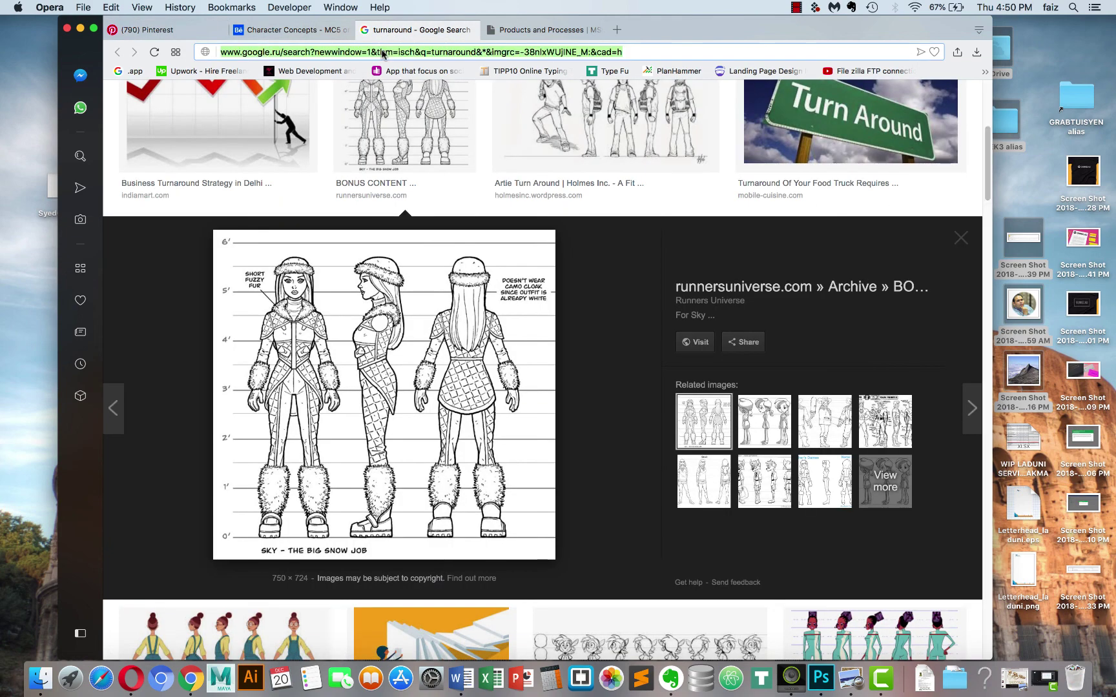
Search Google for 'model sheet' and scroll through the results.
text(model shee)
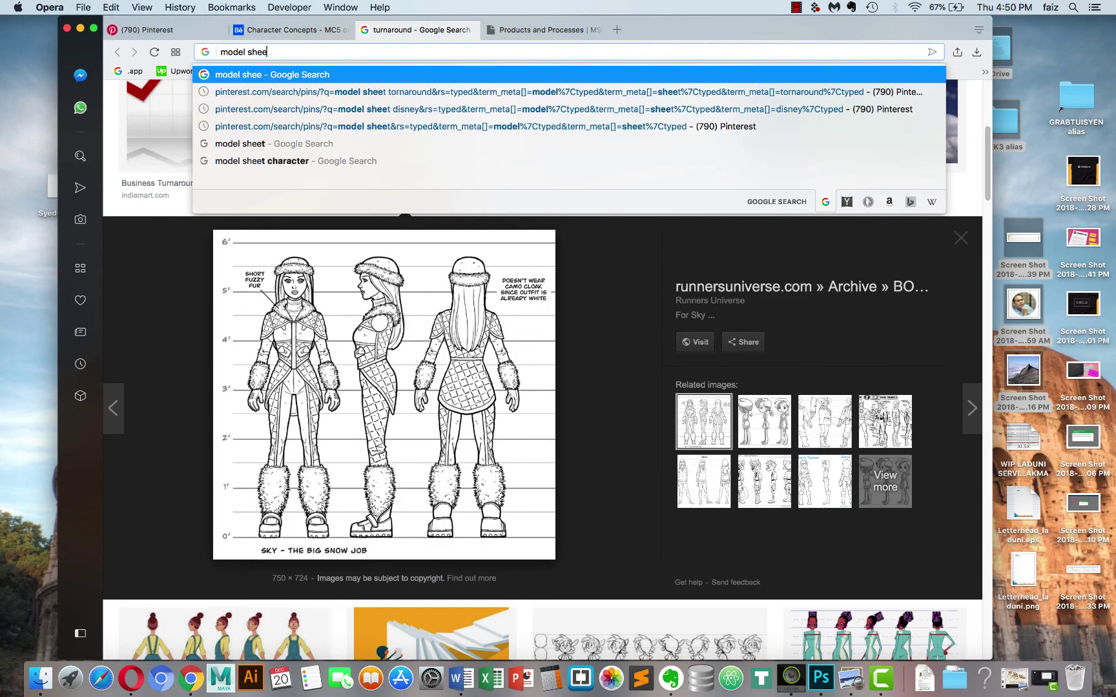
text(t)
key(Return)
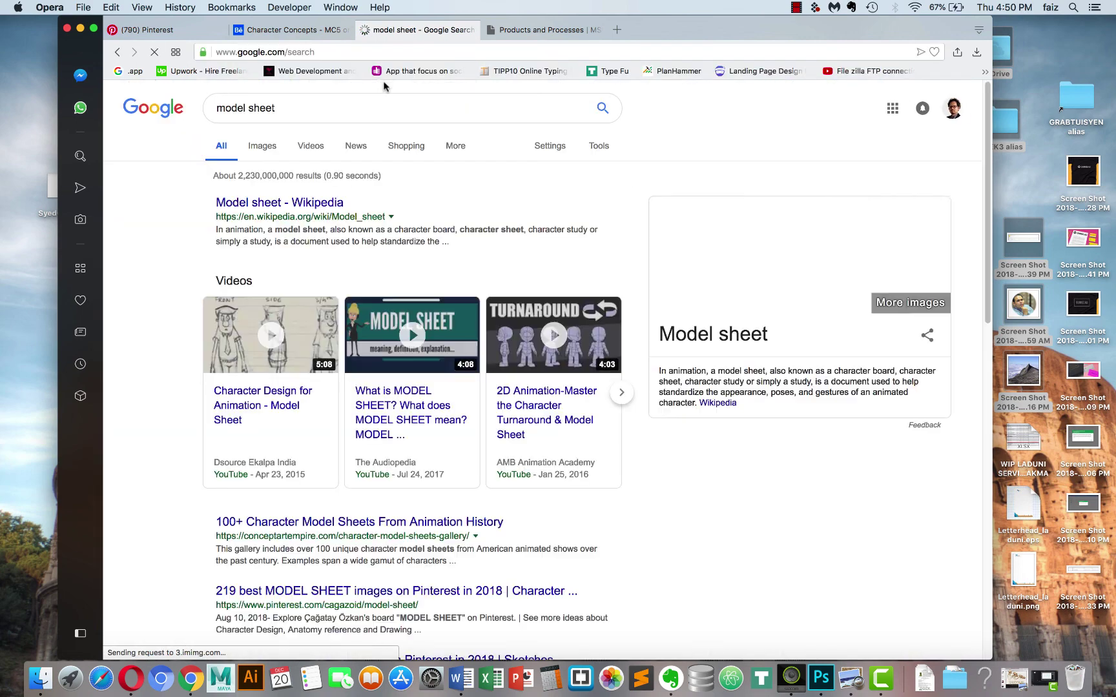
scroll(374, 200, down, 5)
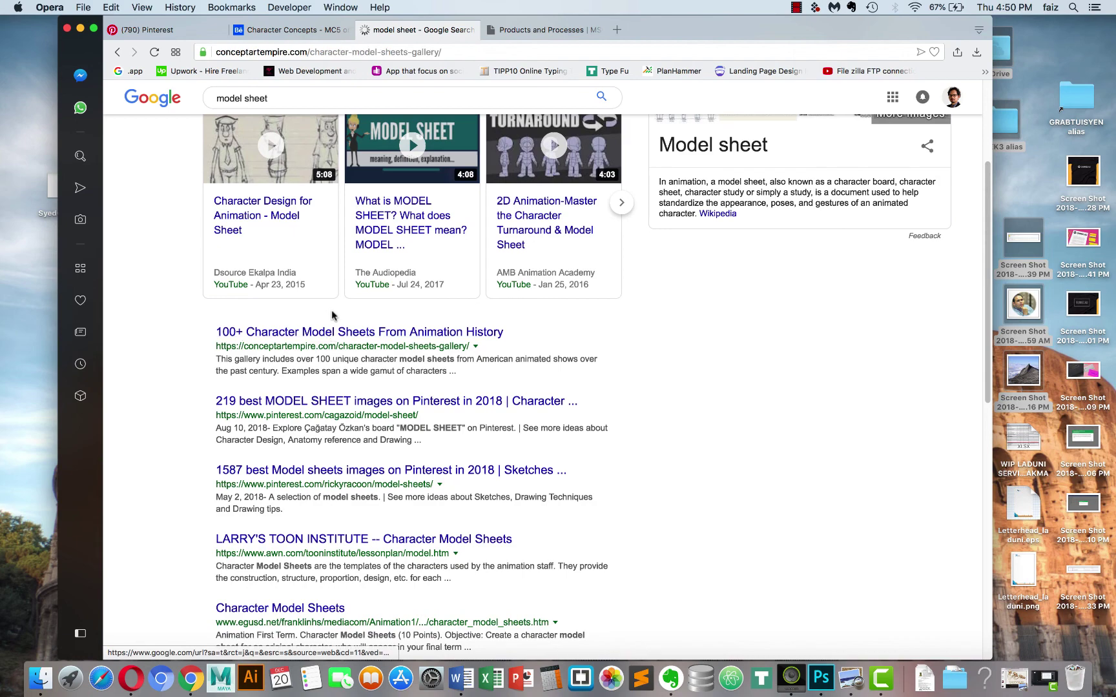
scroll(419, 303, down, 15)
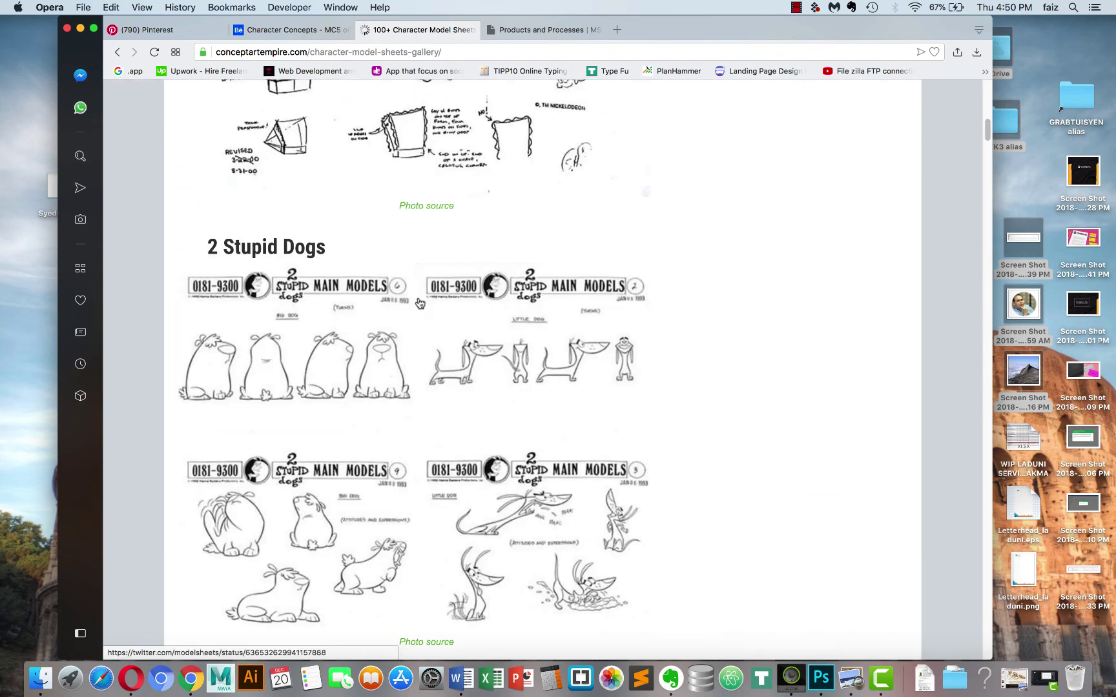
scroll(372, 339, down, 12)
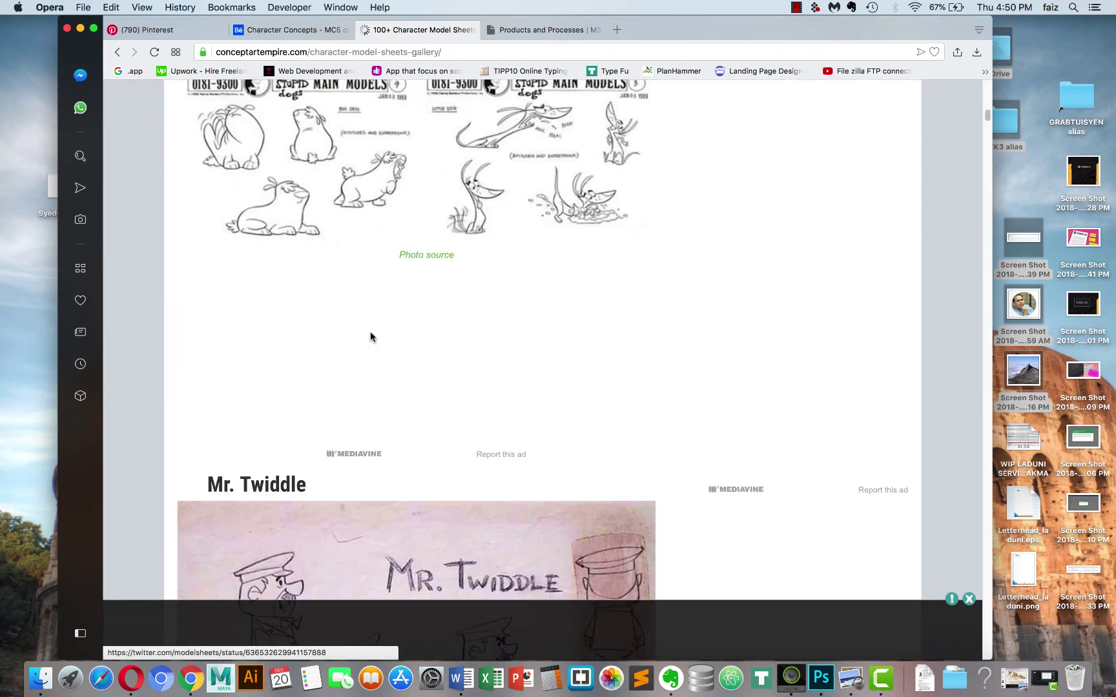
scroll(372, 338, down, 15)
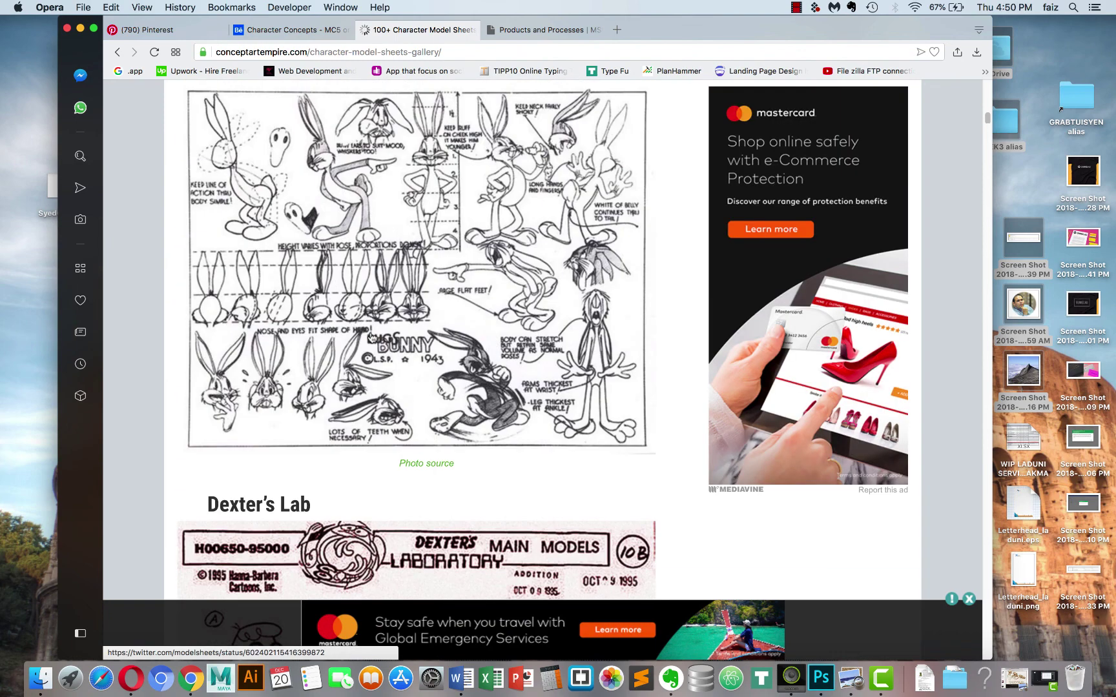
scroll(372, 338, down, 15)
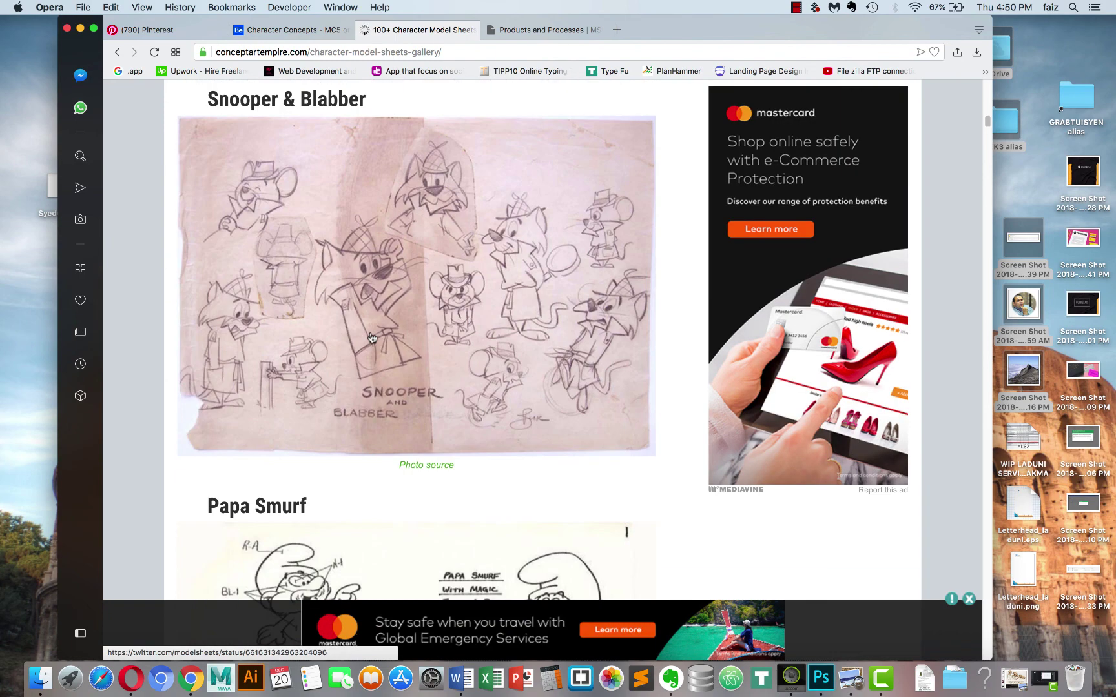
scroll(371, 336, down, 15)
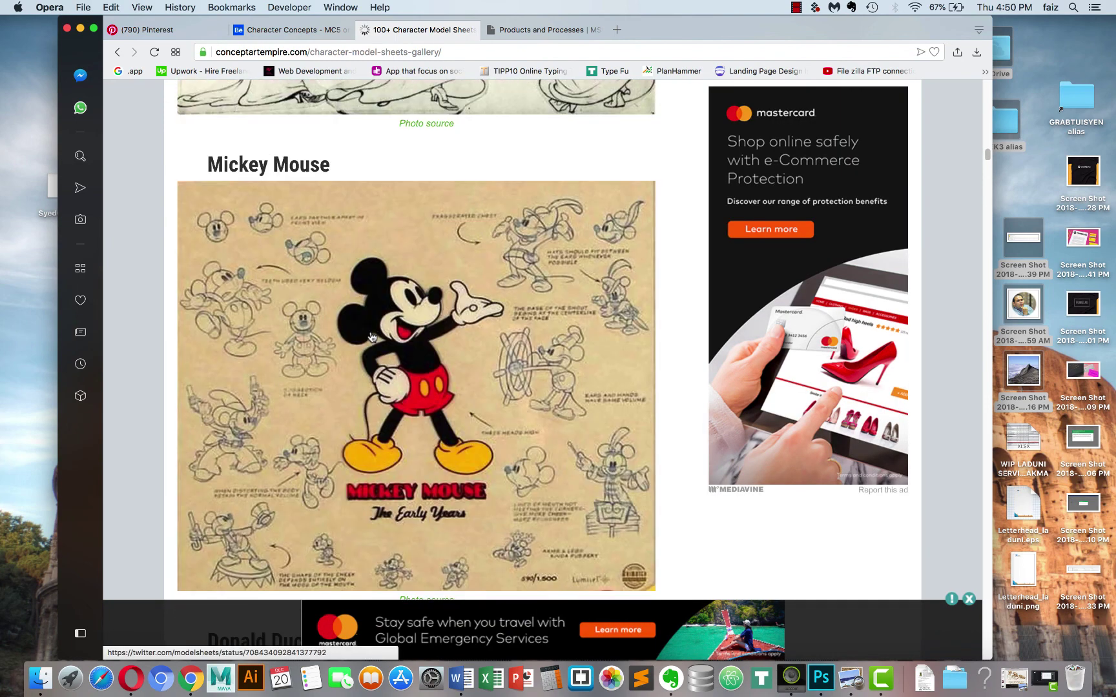
Scroll through Concept Art Empire's character model sheets gallery, then return to the MR ROBINSON sheet in Photoshop.
drag(985, 156, 987, 172)
scroll(483, 329, down, 10)
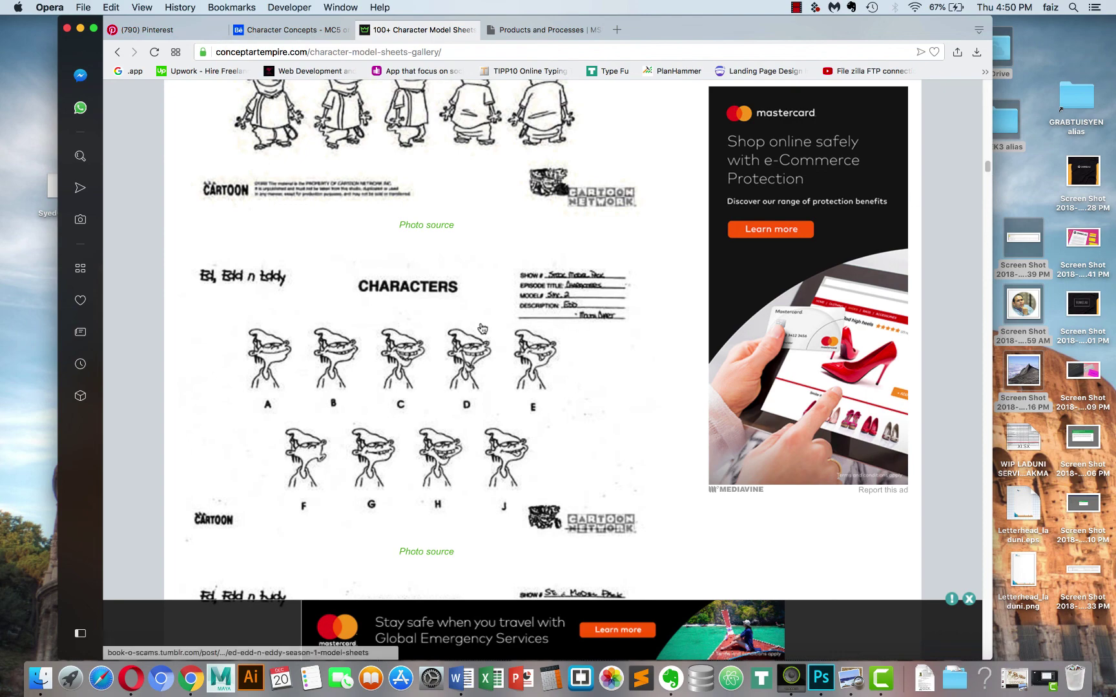
scroll(483, 329, down, 12)
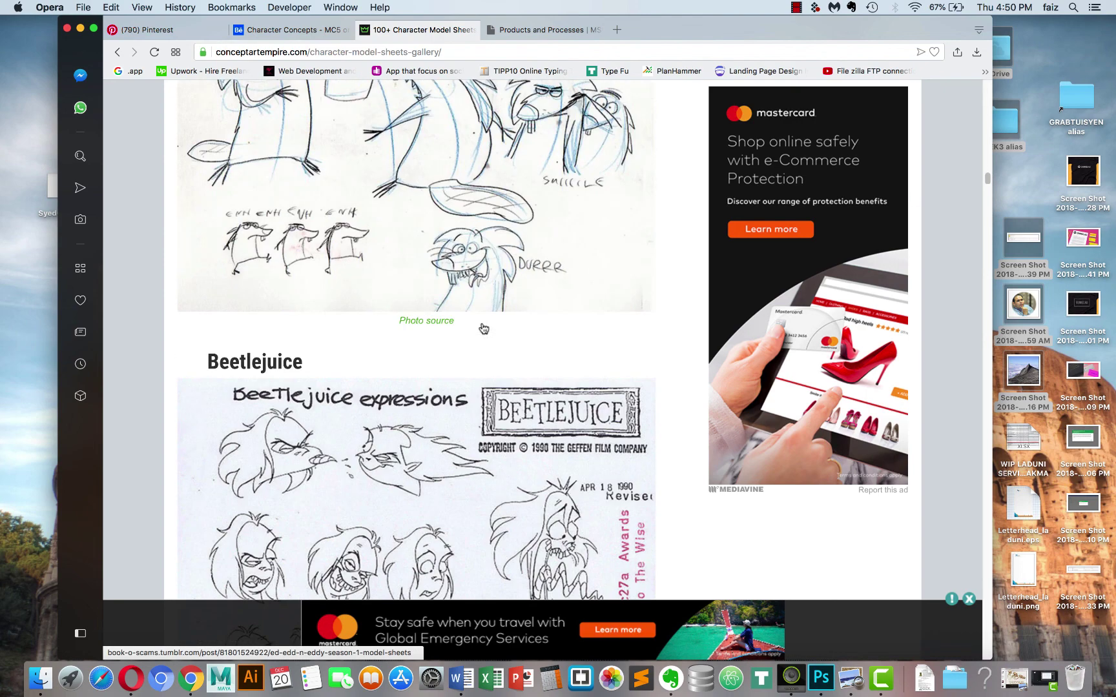
scroll(483, 329, down, 15)
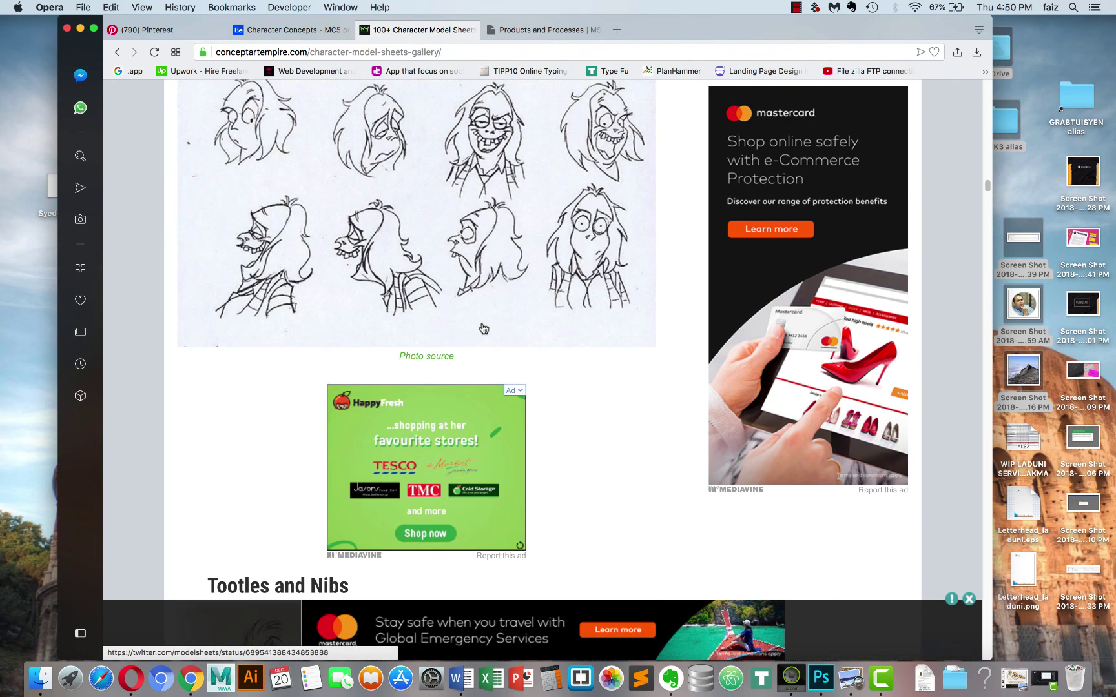
scroll(483, 328, down, 12)
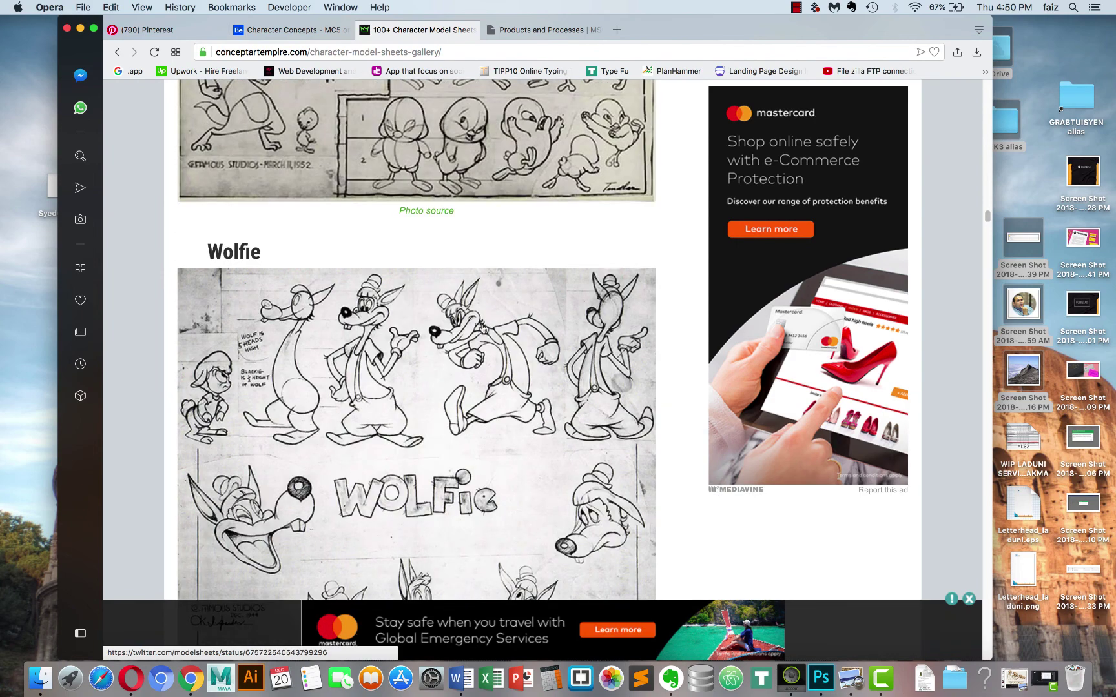
scroll(483, 328, down, 10)
scroll(483, 329, down, 15)
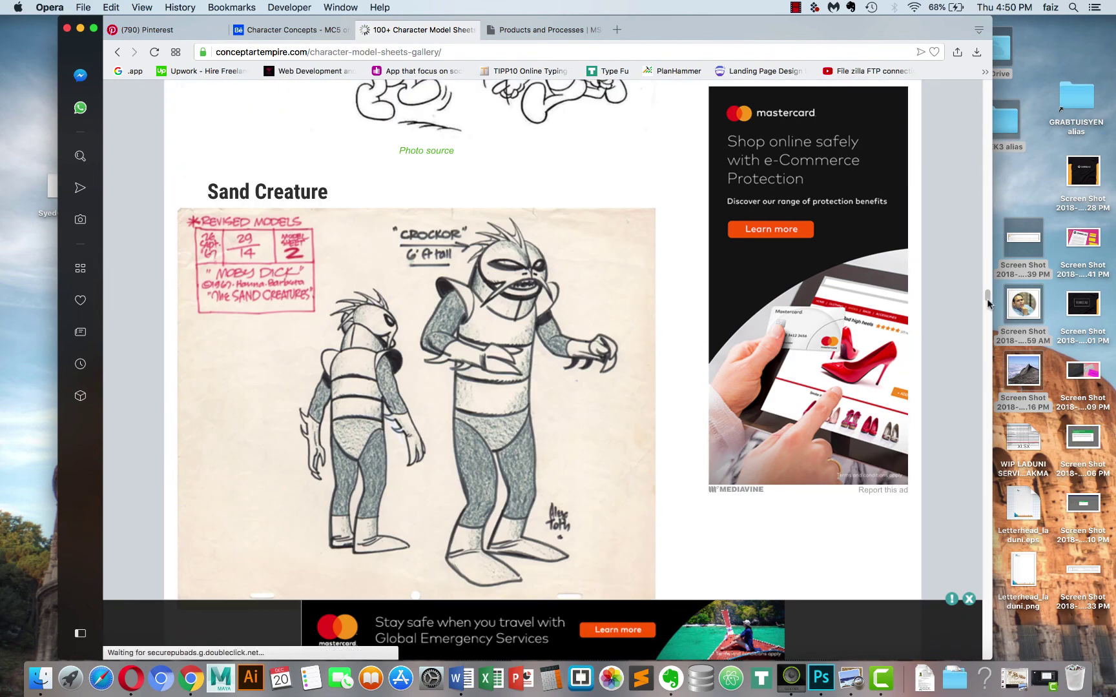
drag(987, 304, 983, 372)
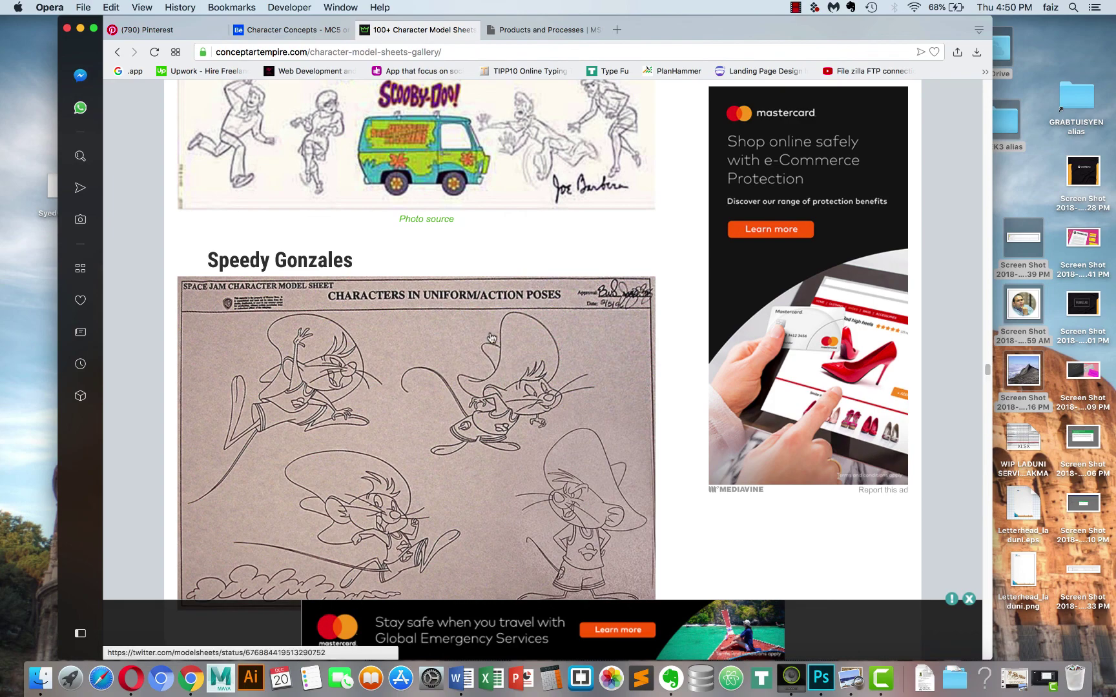
scroll(478, 342, up, 3)
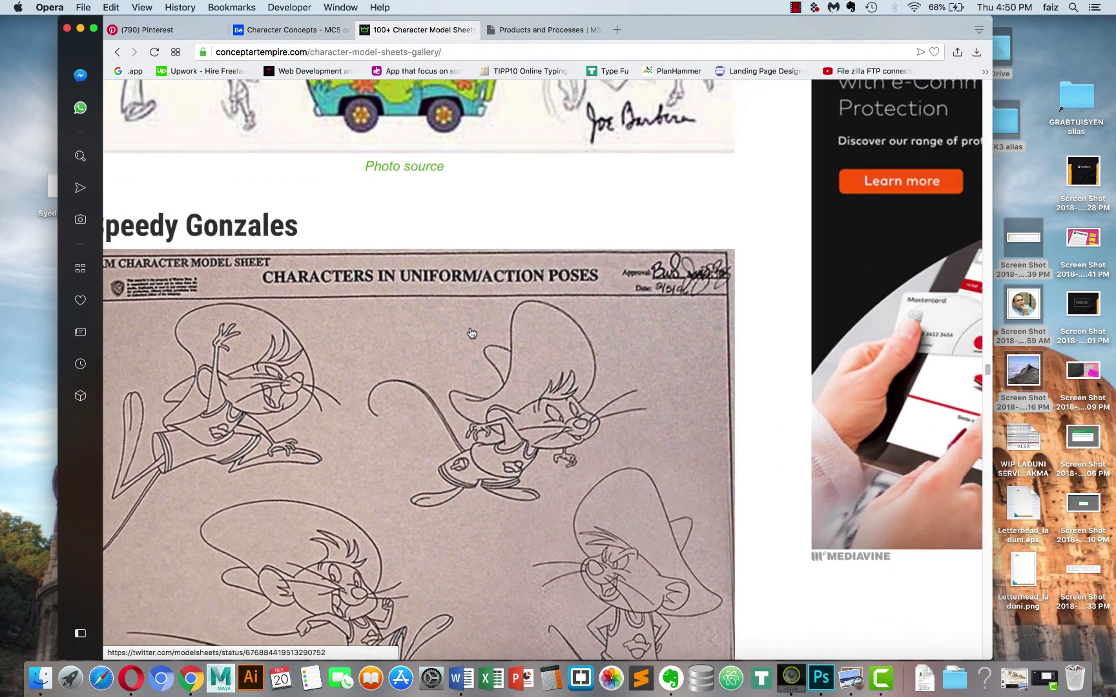
scroll(470, 333, down, 1)
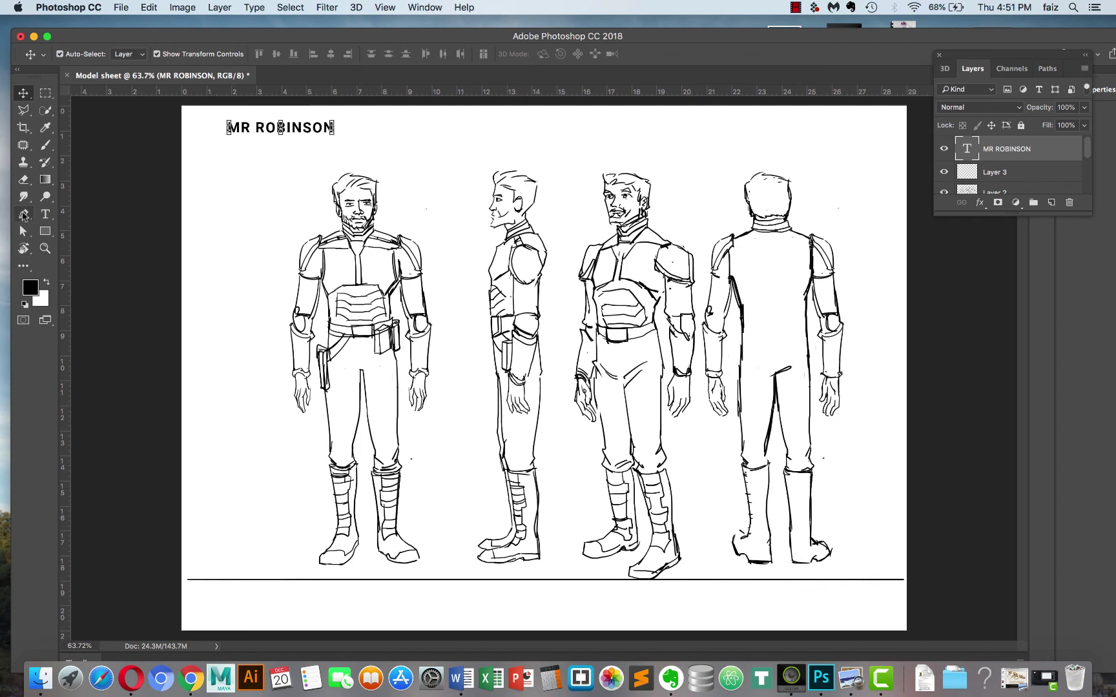
click(46, 213)
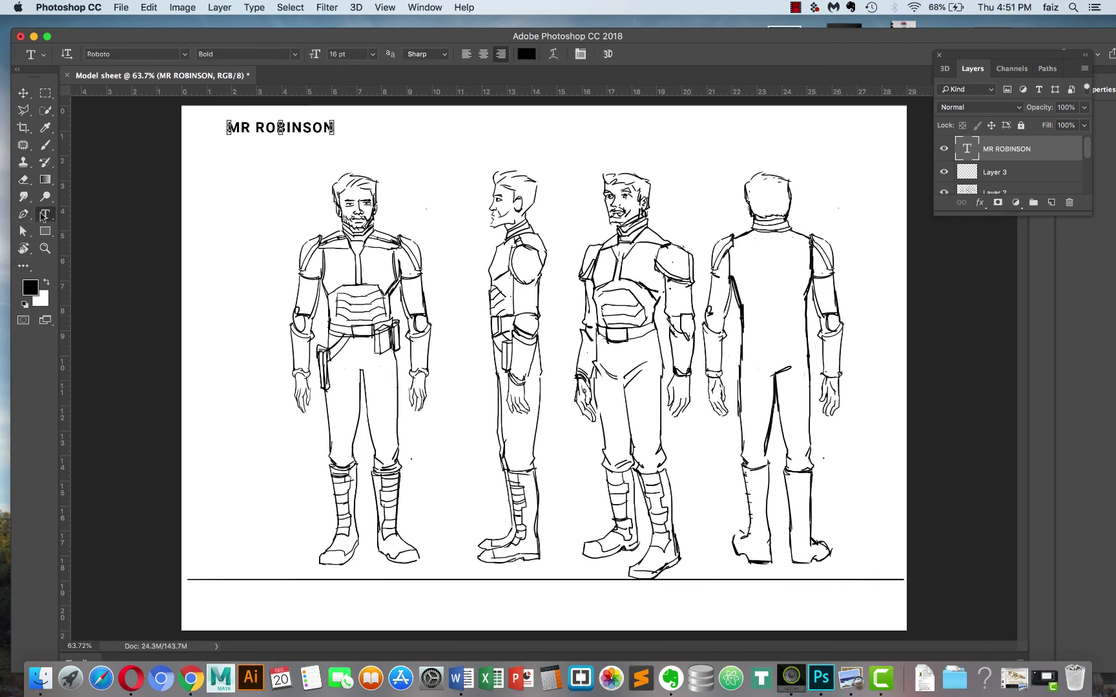